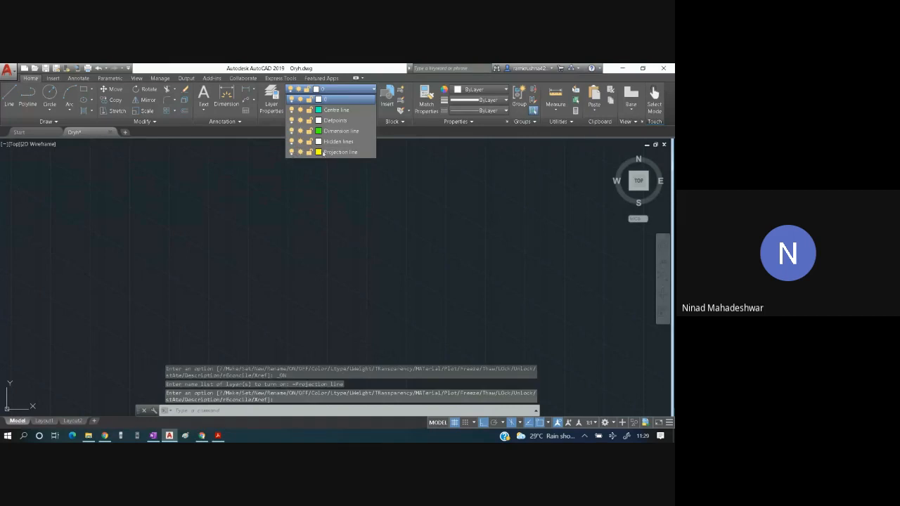
# Make the Projection line layer current and draw a 50-unit vertical line upward in the drawing area.
pyautogui.click(333, 152)
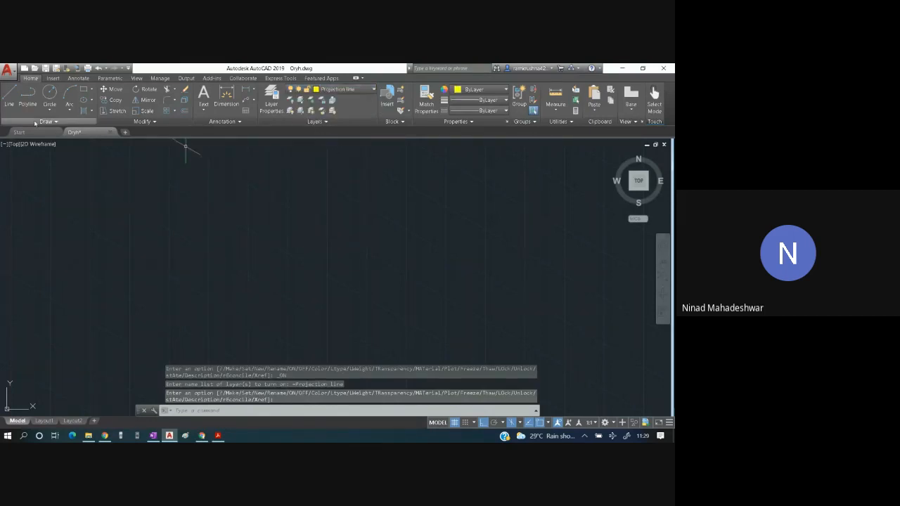
pyautogui.click(10, 105)
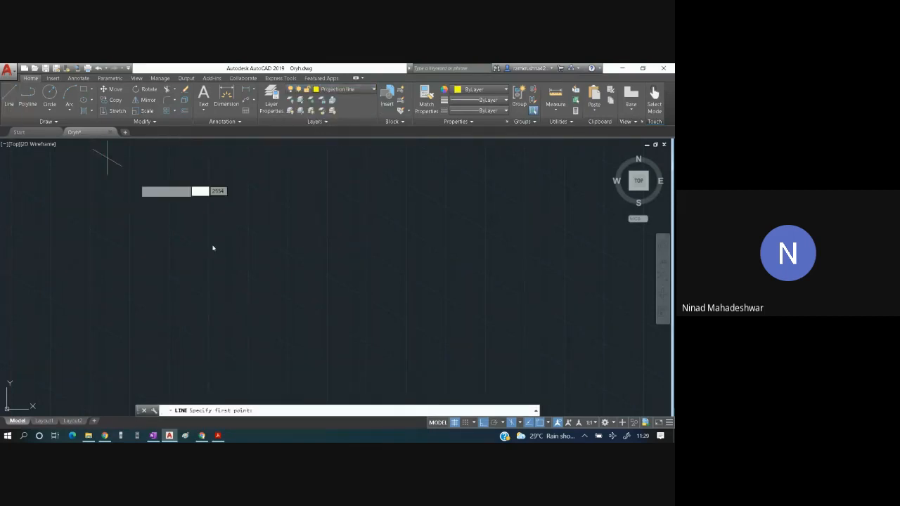
pyautogui.click(306, 310)
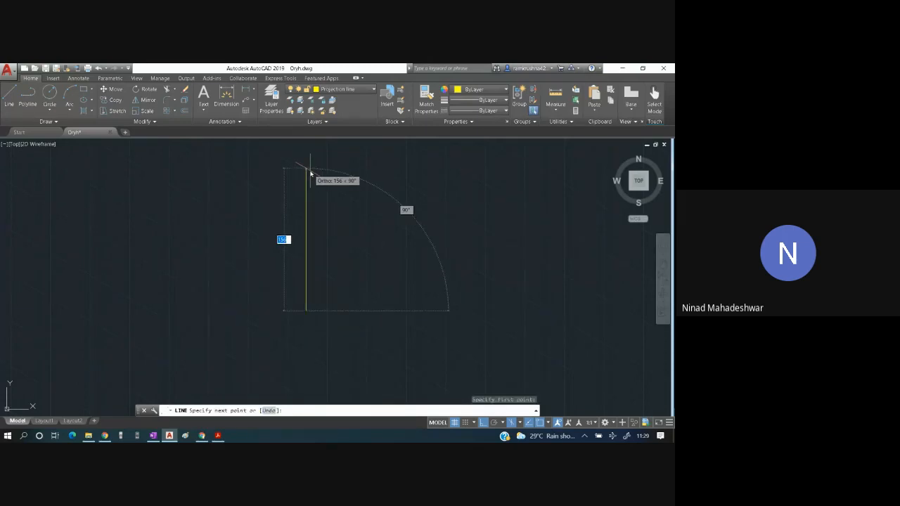
pyautogui.write('50')
pyautogui.press('Return')
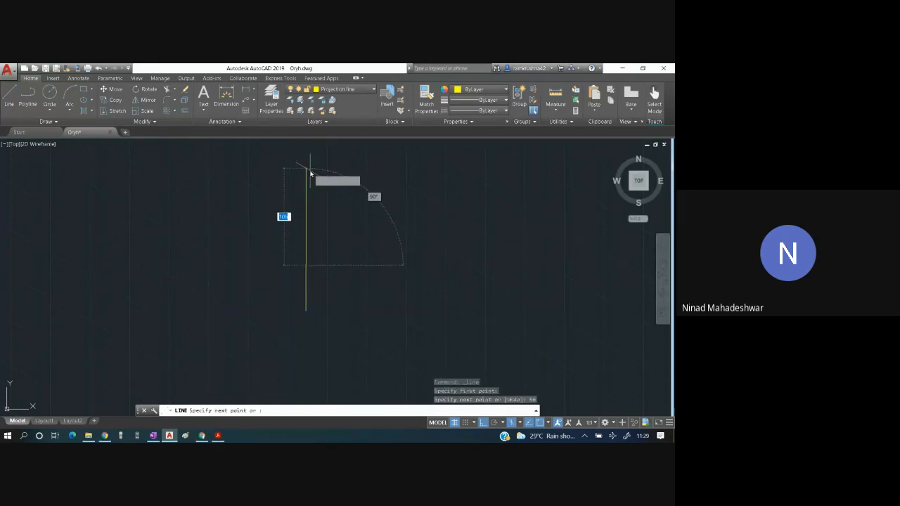
pyautogui.press('Escape')
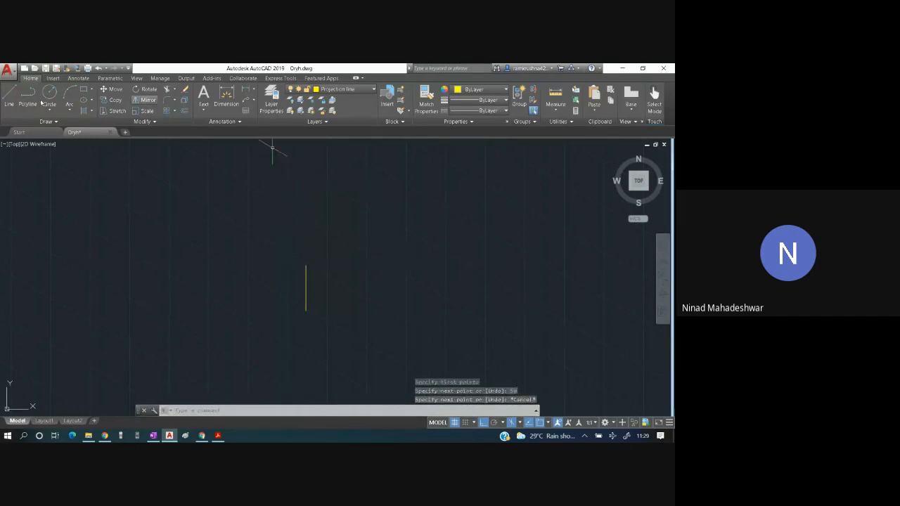
# Draw a 100-unit isometric line at 150° from the lower endpoint of the vertical line.
pyautogui.click(12, 103)
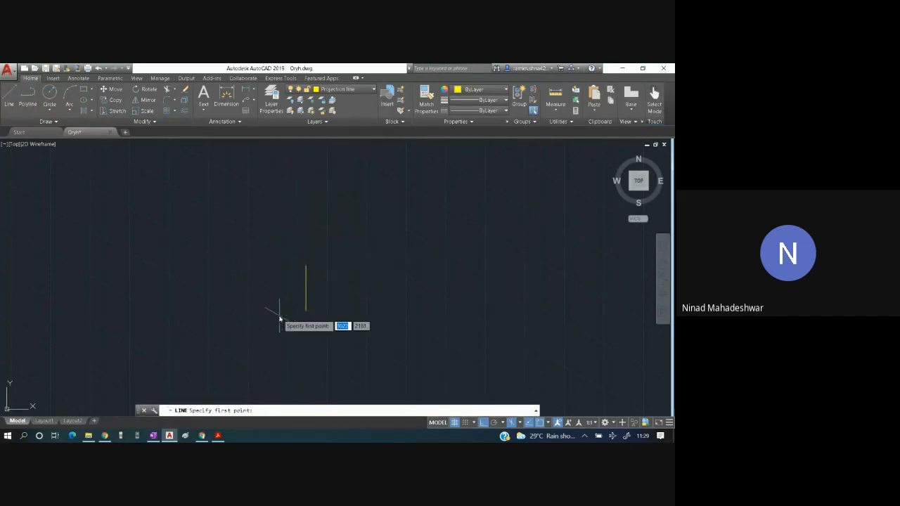
pyautogui.click(305, 310)
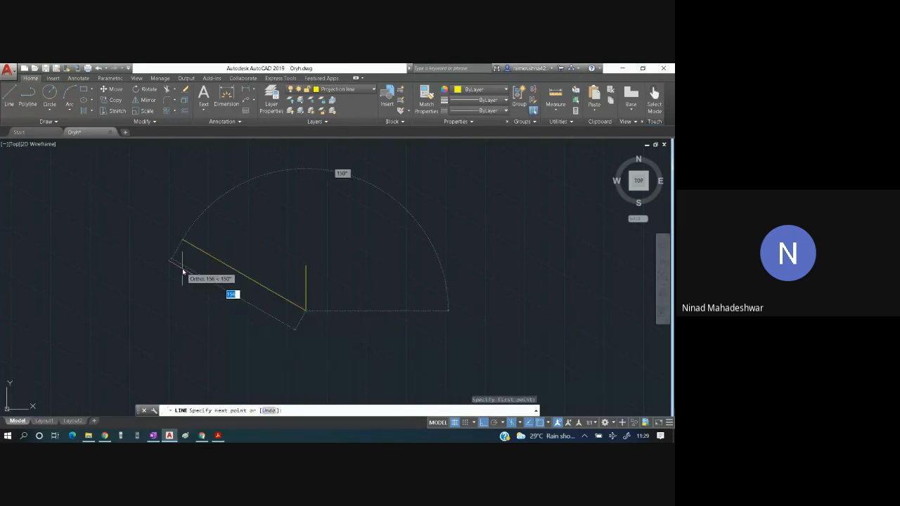
pyautogui.write('100')
pyautogui.press('Return')
pyautogui.press('Escape')
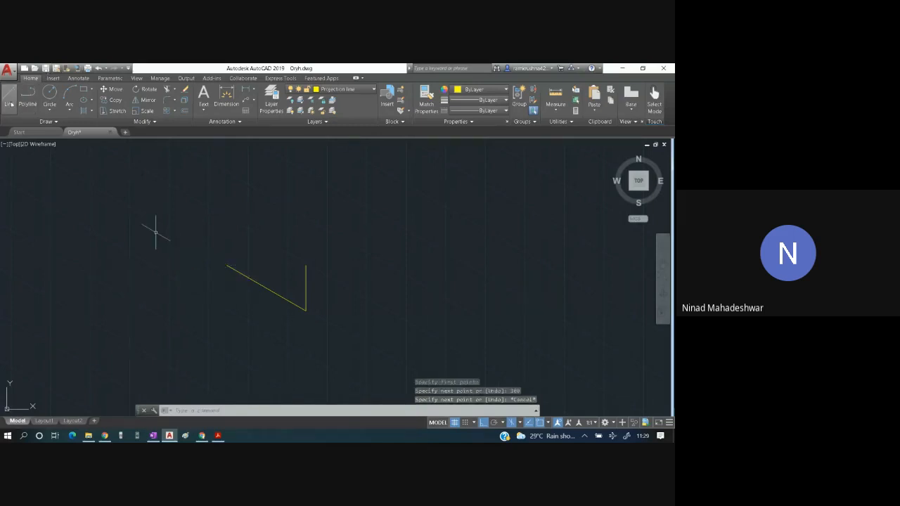
# Draw a 60-unit line at 30° from the shared lower corner, using the top isoplane.
pyautogui.click(10, 97)
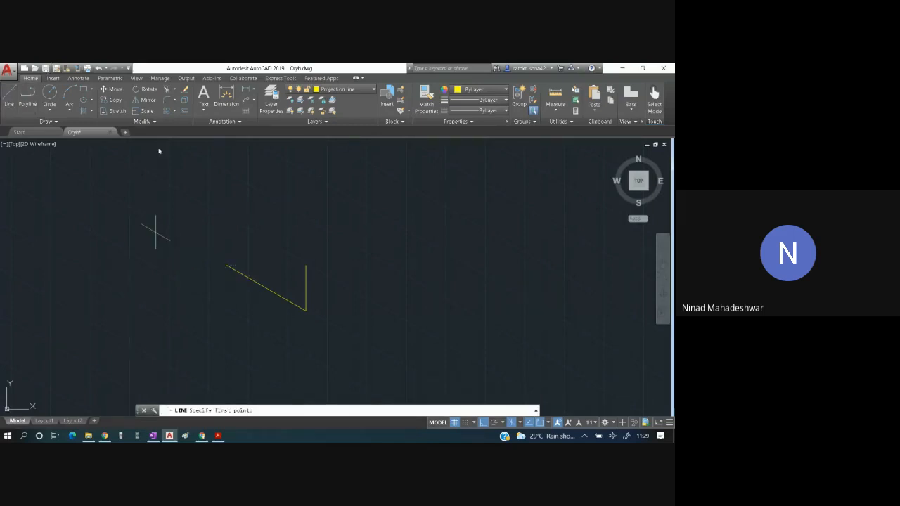
pyautogui.click(308, 314)
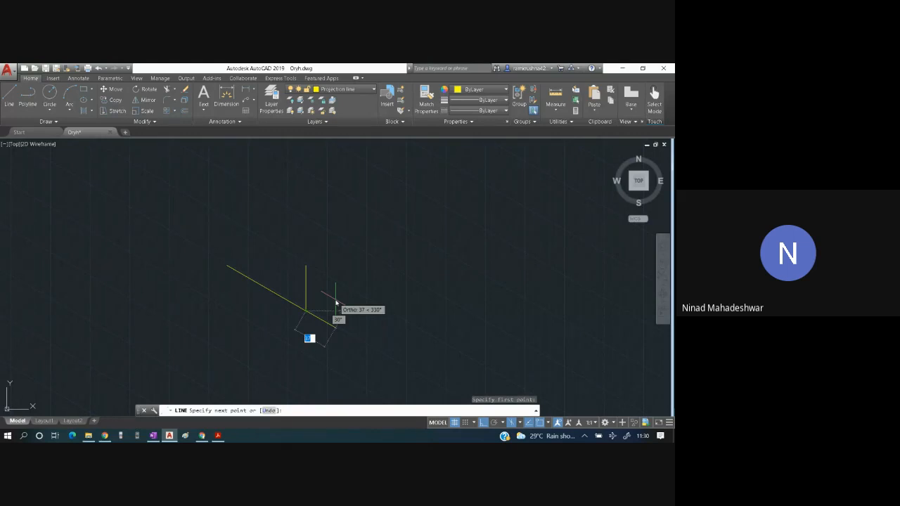
pyautogui.press('F5')
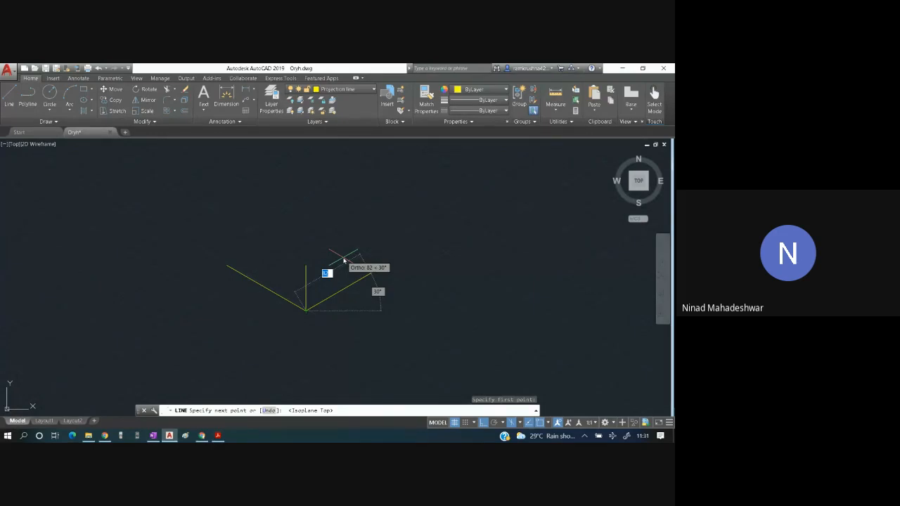
pyautogui.write('60')
pyautogui.press('Return')
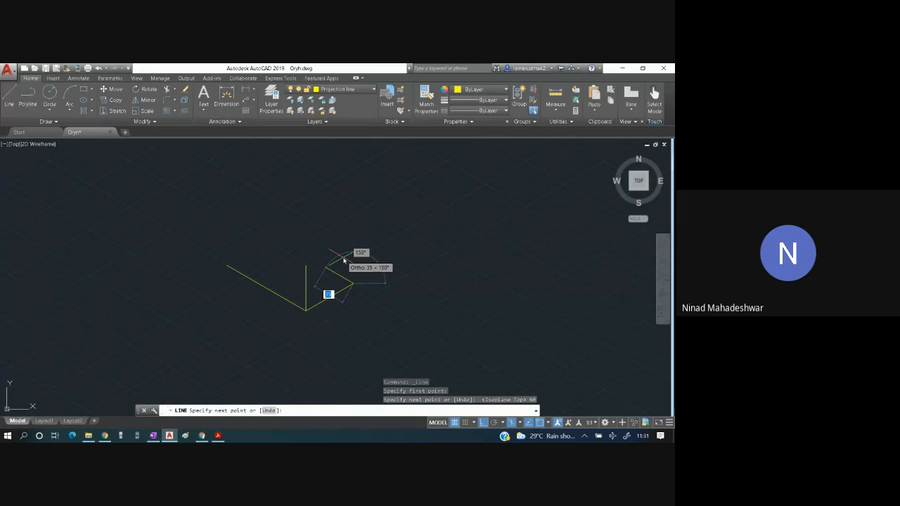
pyautogui.press('Escape')
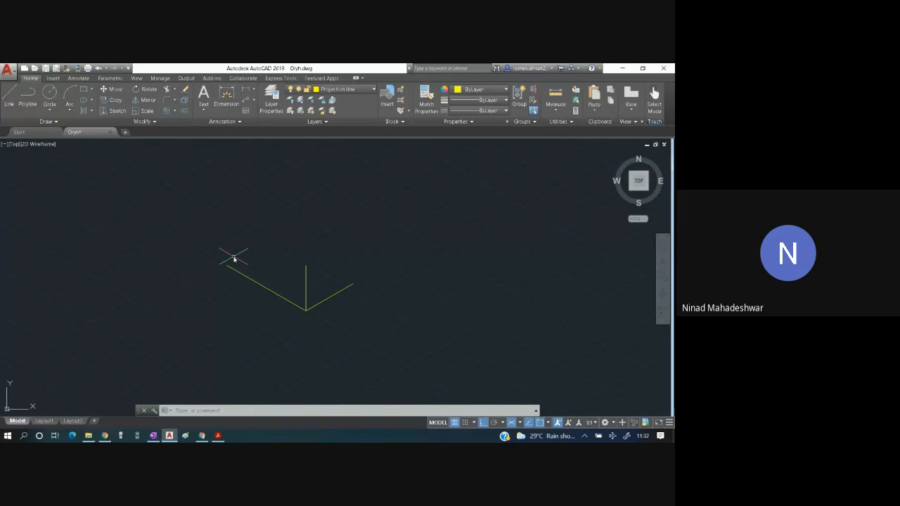
# Cycle repeatedly through the right, left and top isoplanes, ending on the left isoplane.
pyautogui.press('F5')
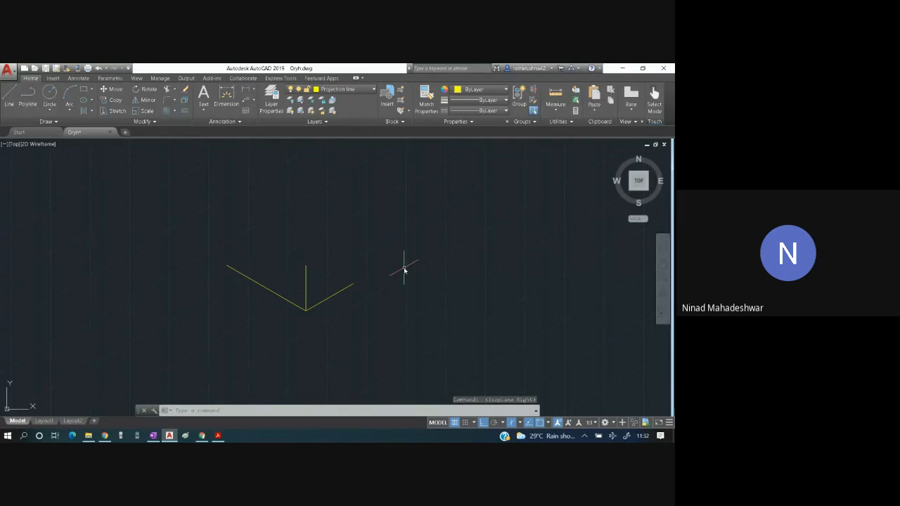
pyautogui.press('F5')
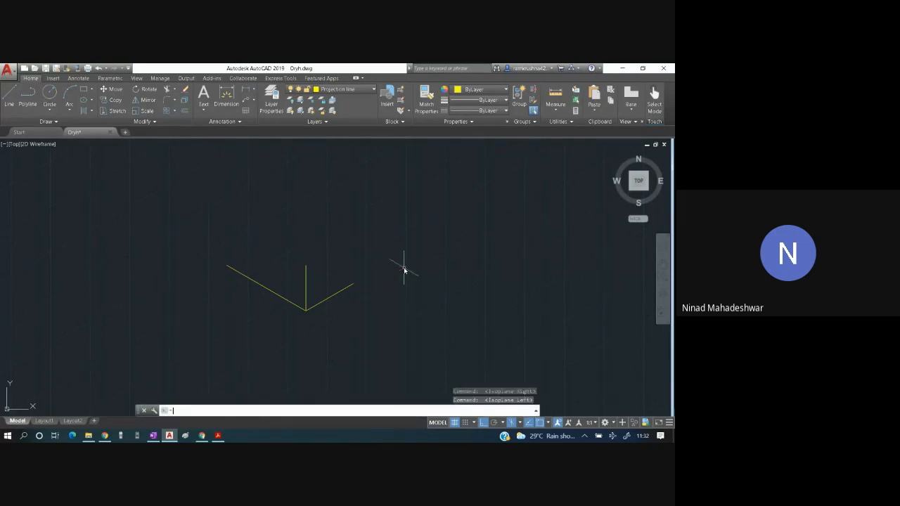
pyautogui.press('F5')
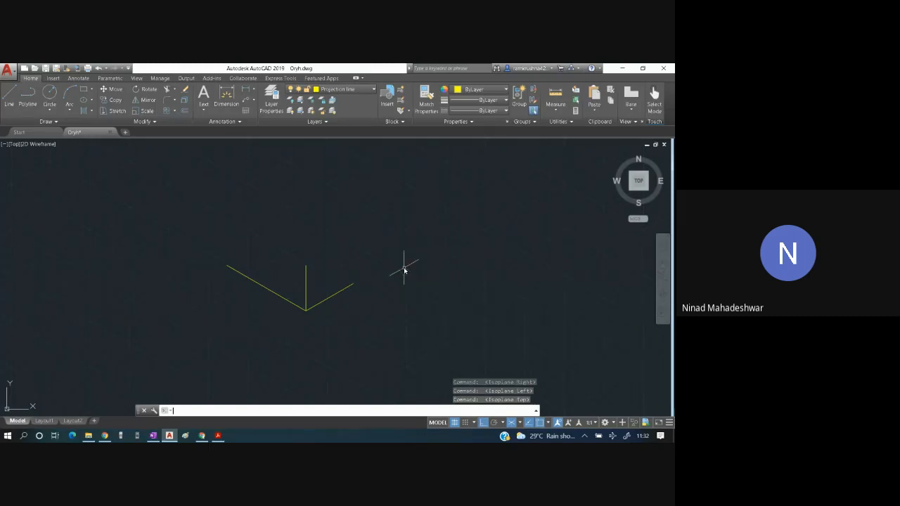
pyautogui.press('F5')
pyautogui.press('F5')
pyautogui.press('F5')
pyautogui.press('F5')
pyautogui.press('F5')
pyautogui.press('F5')
pyautogui.press('F5')
pyautogui.press('F5')
pyautogui.press('F5')
pyautogui.press('F5')
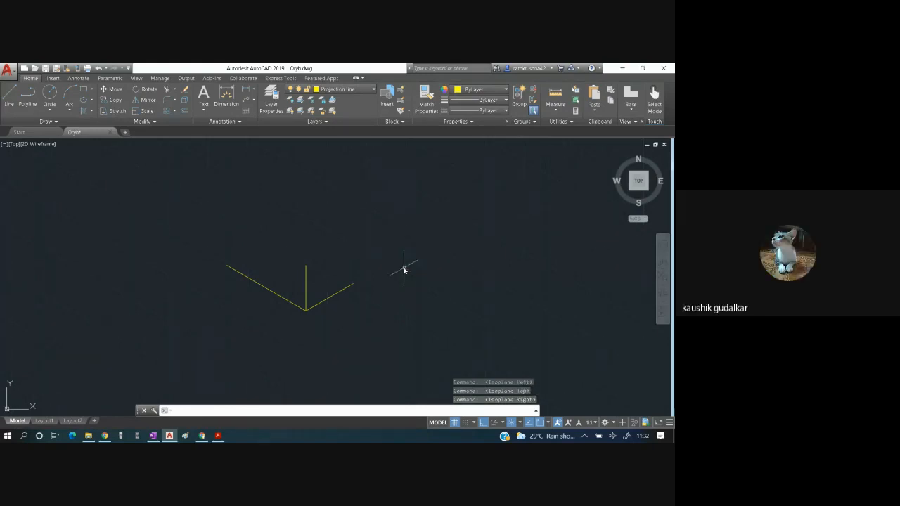
pyautogui.press('F5')
pyautogui.press('F5')
pyautogui.press('F5')
pyautogui.press('F5')
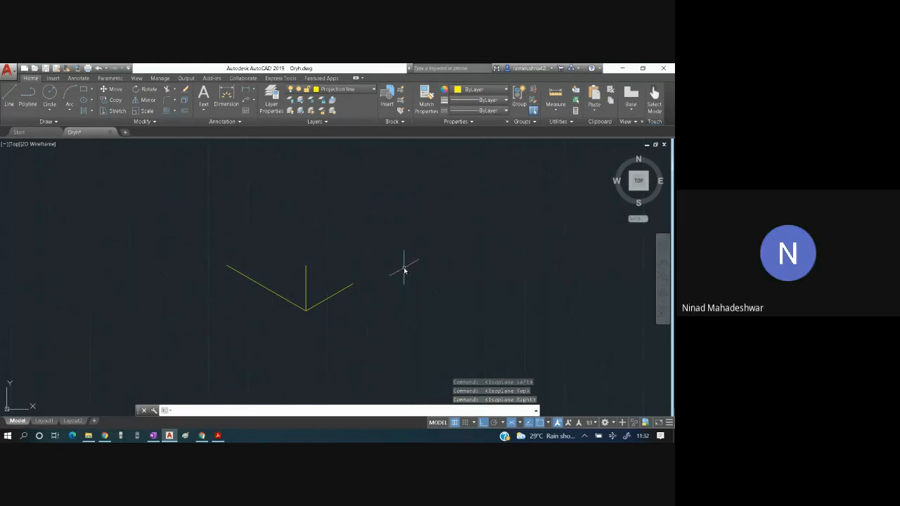
pyautogui.press('F5')
pyautogui.press('F5')
pyautogui.press('F5')
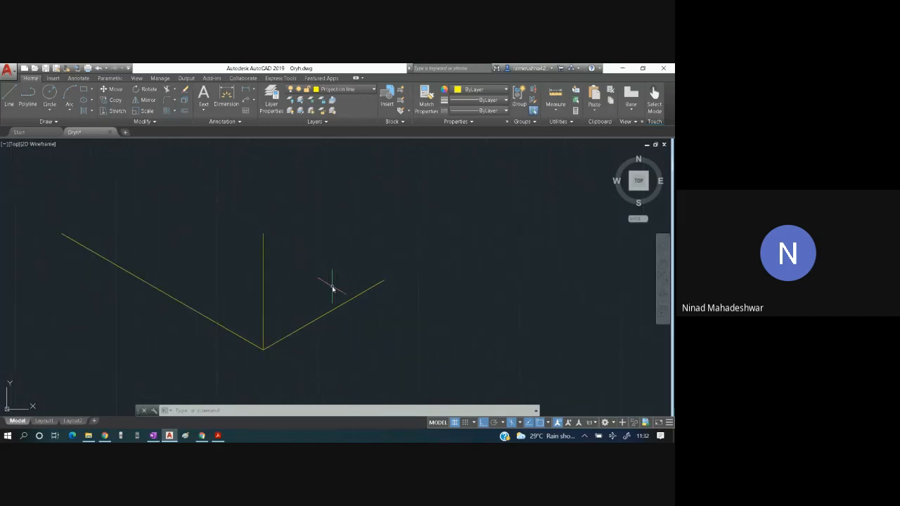
# Copy the vertical line from its lower endpoint to the free ends of the 100-unit and 60-unit base lines.
pyautogui.scroll(2, 333, 285)
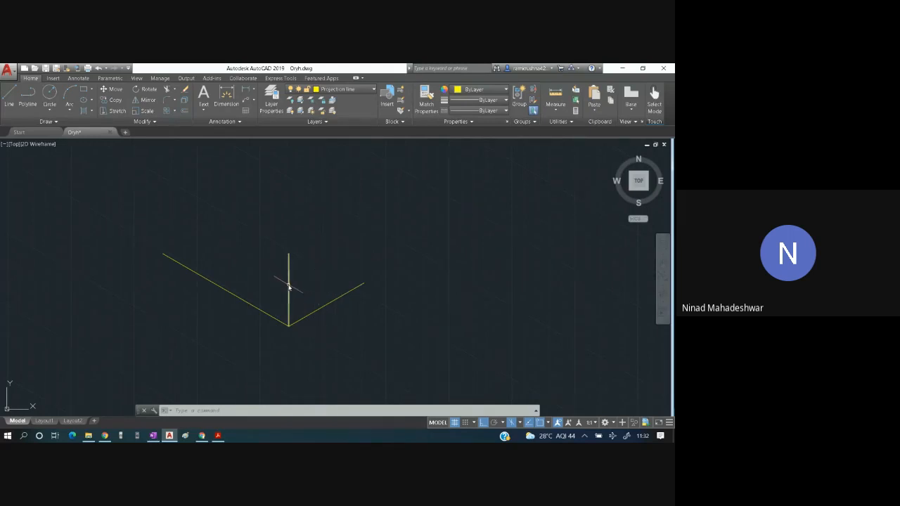
pyautogui.click(280, 287)
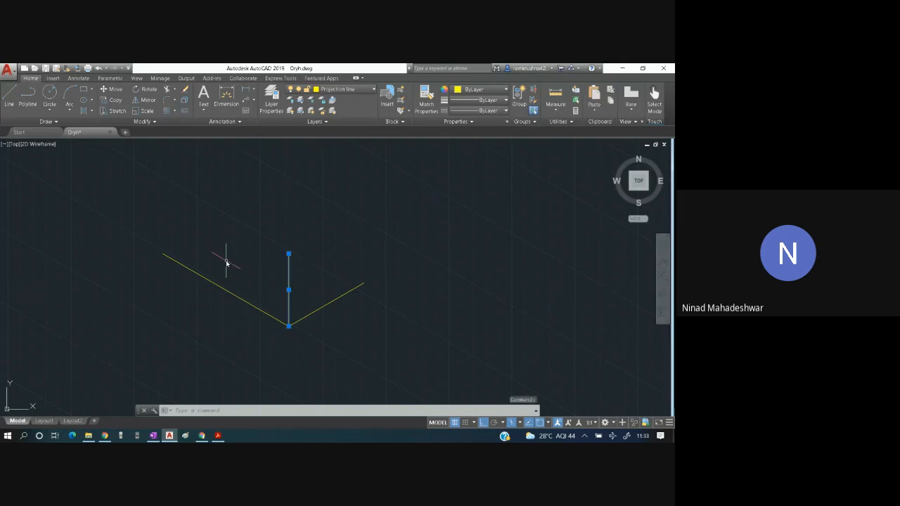
pyautogui.click(114, 100)
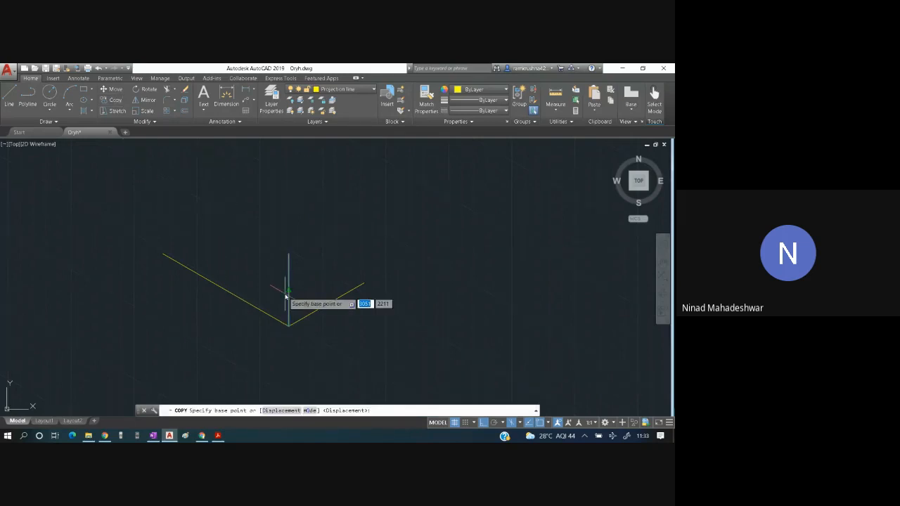
pyautogui.click(289, 326)
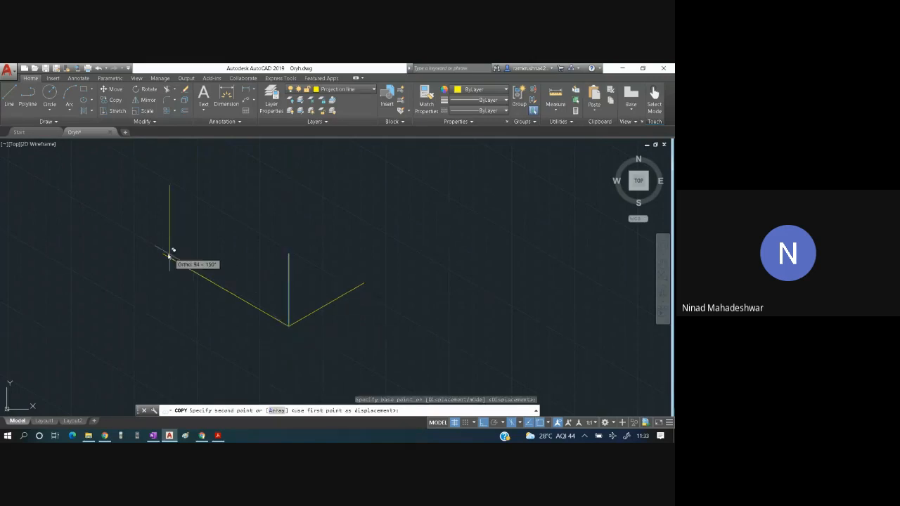
pyautogui.click(163, 253)
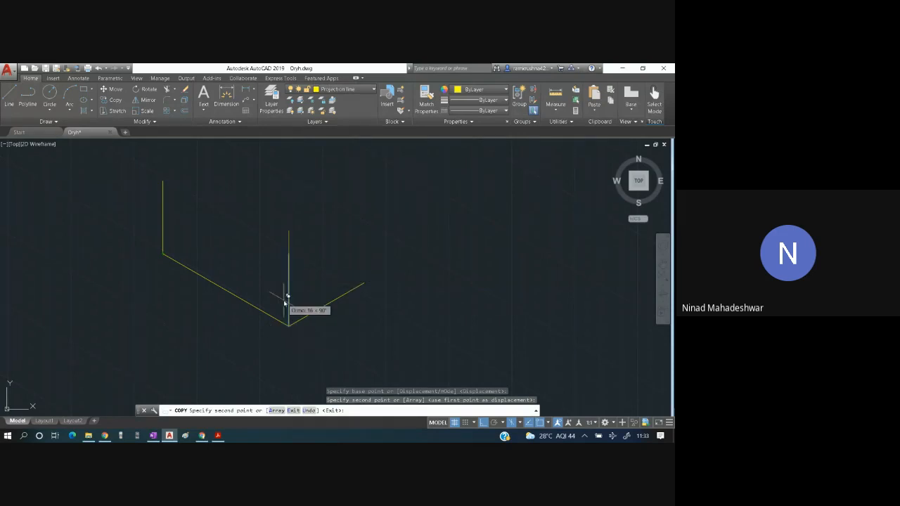
pyautogui.press('F5')
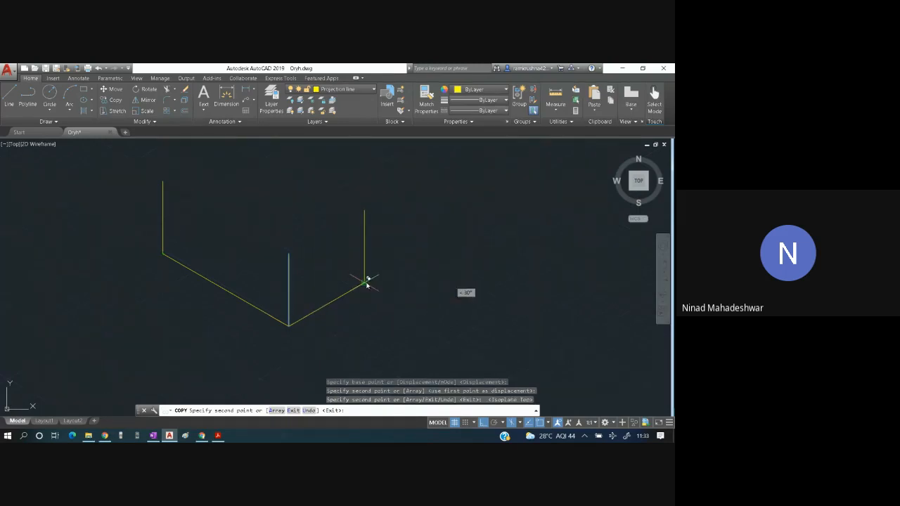
pyautogui.press('Escape')
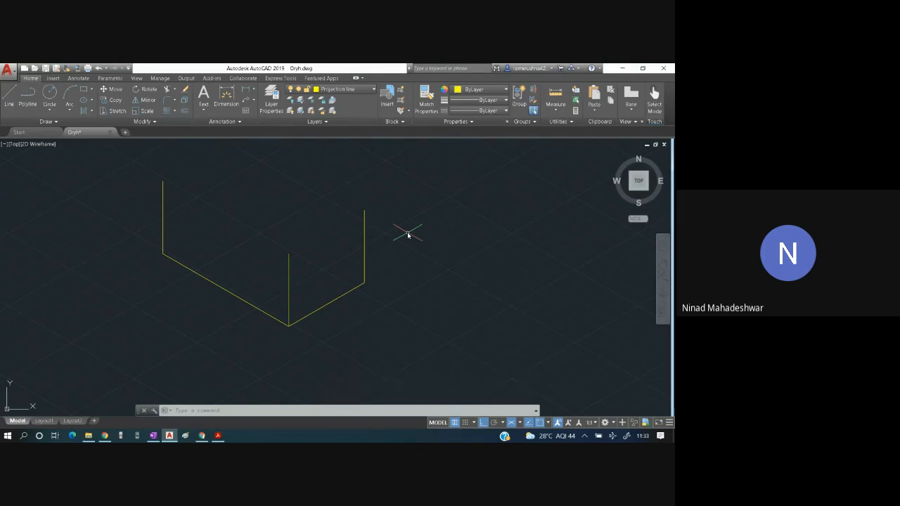
# Copy the 100-unit base line from the front corner to the 60-unit line's far end and to the tops of the front and right verticals.
pyautogui.click(244, 305)
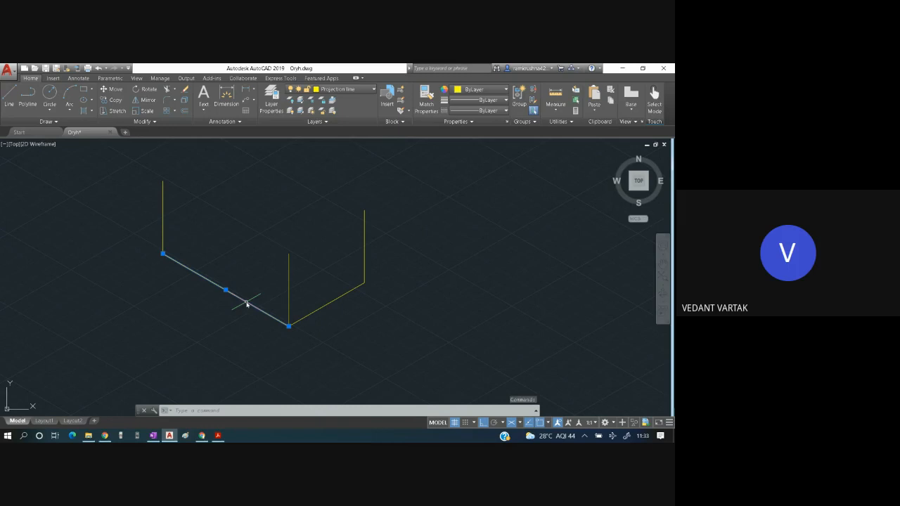
pyautogui.click(115, 101)
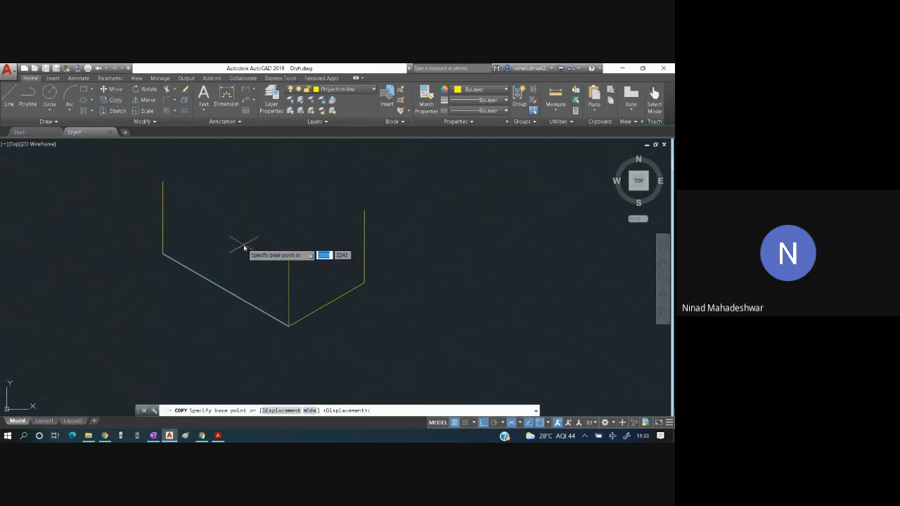
pyautogui.click(288, 326)
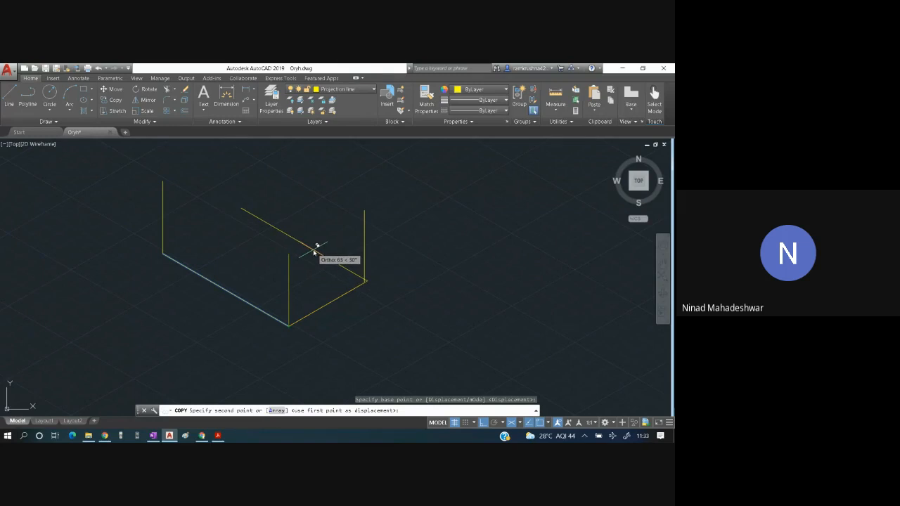
pyautogui.click(365, 280)
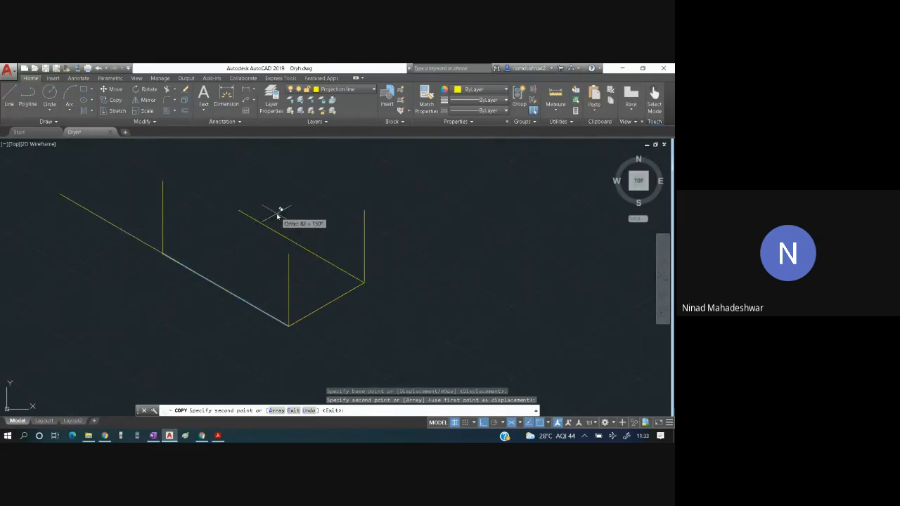
pyautogui.press('F5')
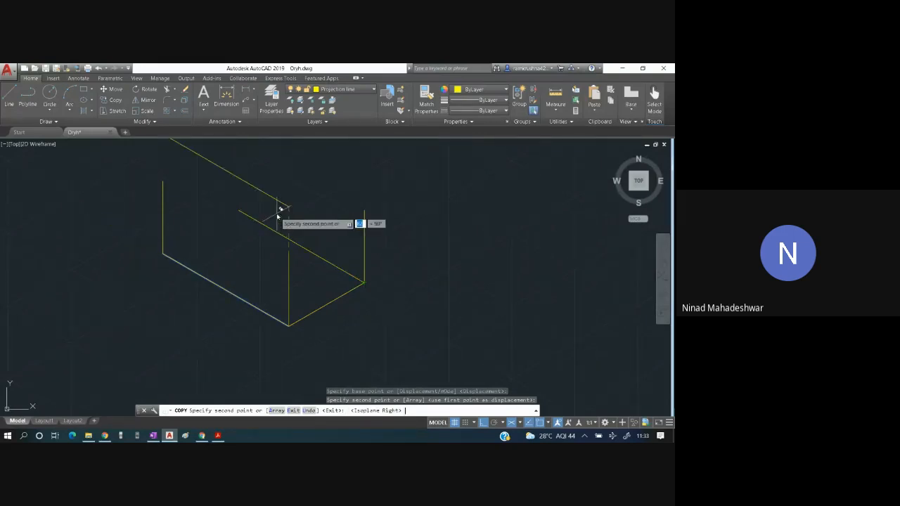
pyautogui.click(290, 251)
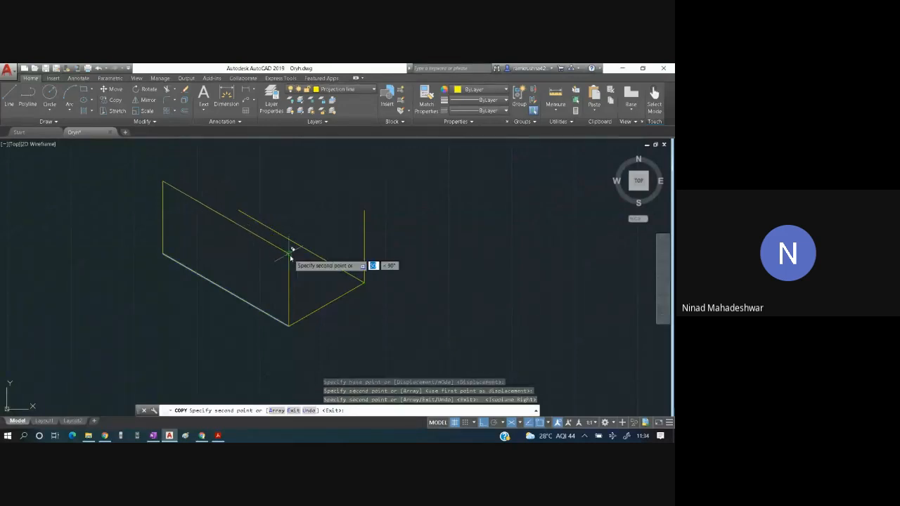
pyautogui.click(364, 210)
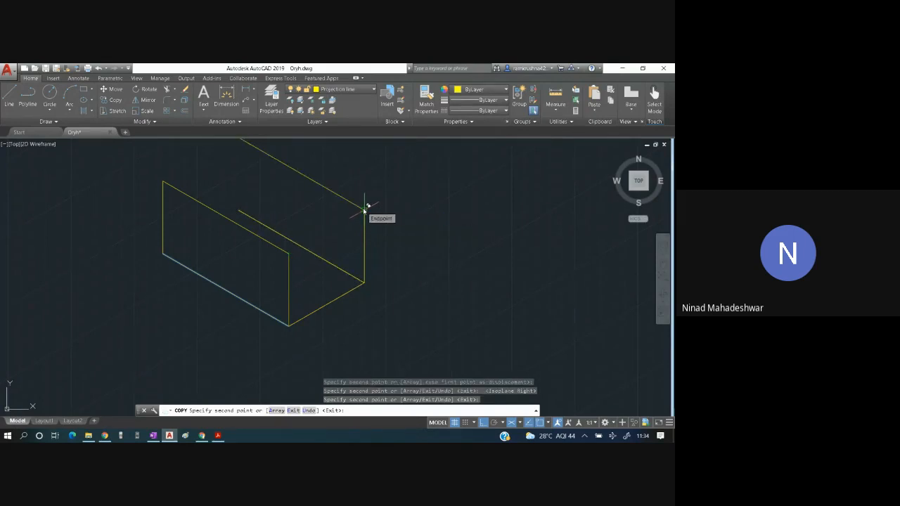
pyautogui.press('Escape')
pyautogui.scroll(1, 404, 179)
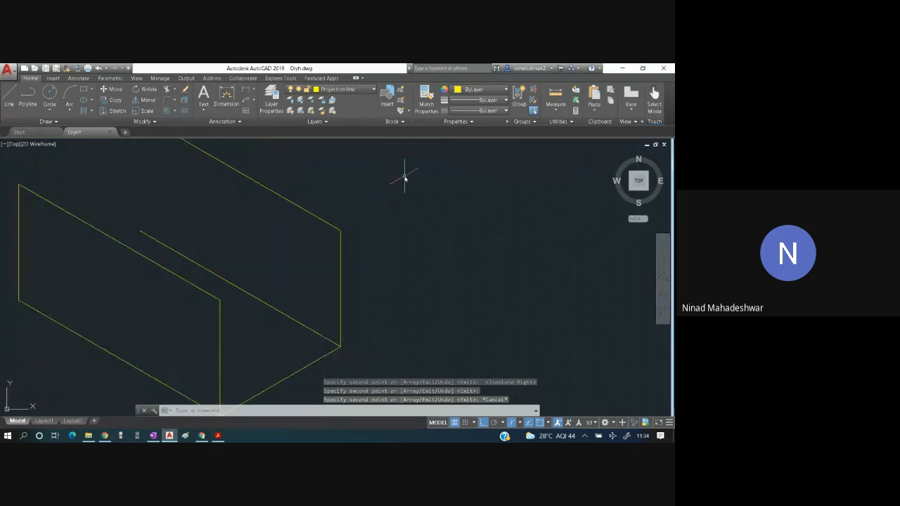
pyautogui.scroll(-2, 404, 179)
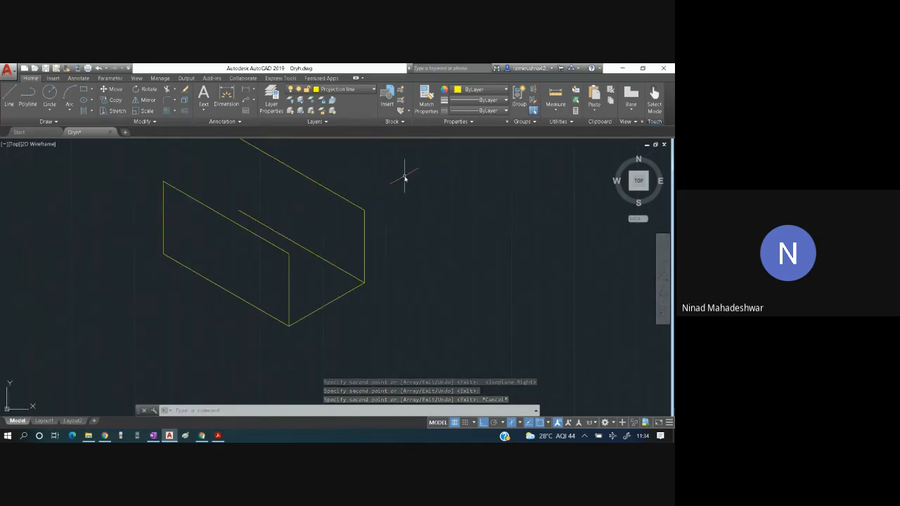
# Copy the 60-unit base line from the front corner to the front vertical's top and both ends of the left vertical, switching to the left isoplane.
pyautogui.click(326, 306)
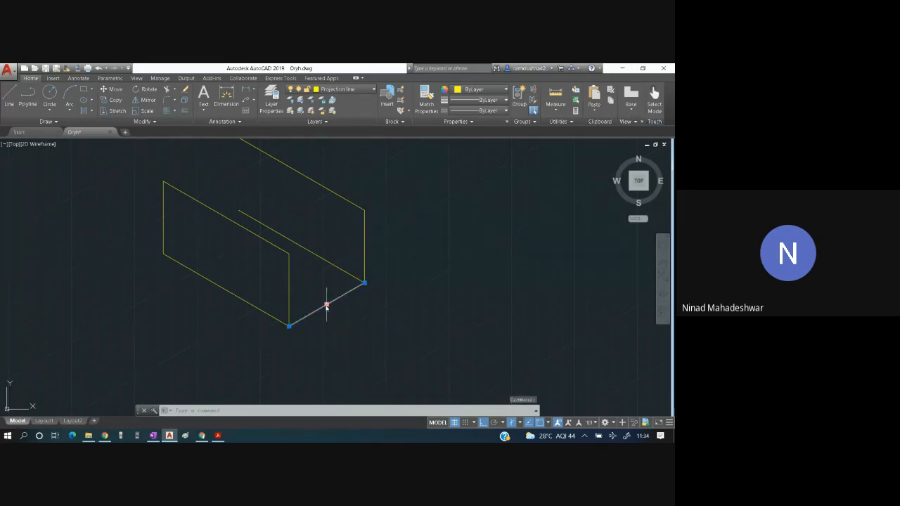
pyautogui.click(116, 100)
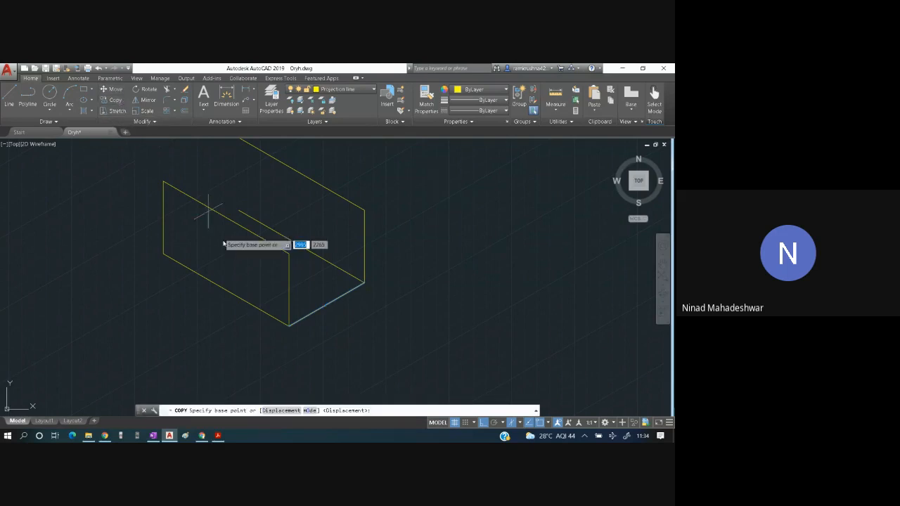
pyautogui.click(289, 323)
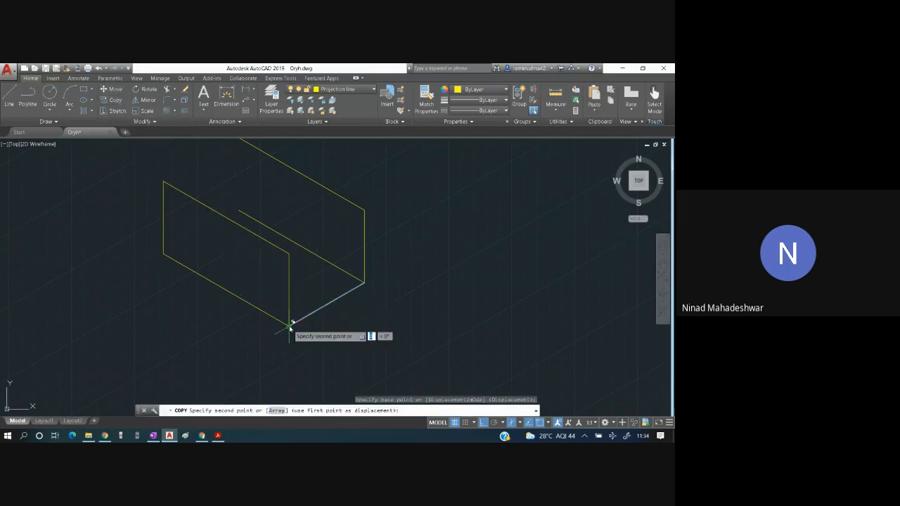
pyautogui.click(291, 255)
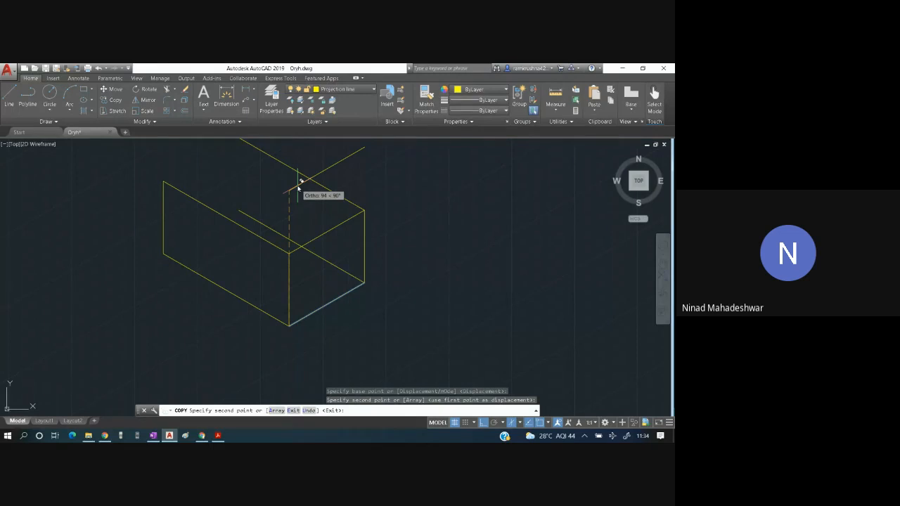
pyautogui.press('F8')
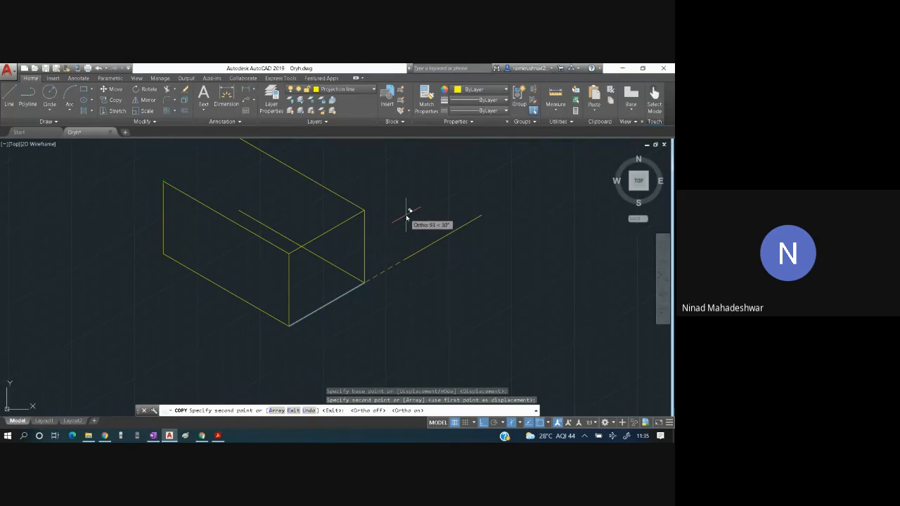
pyautogui.press('F5')
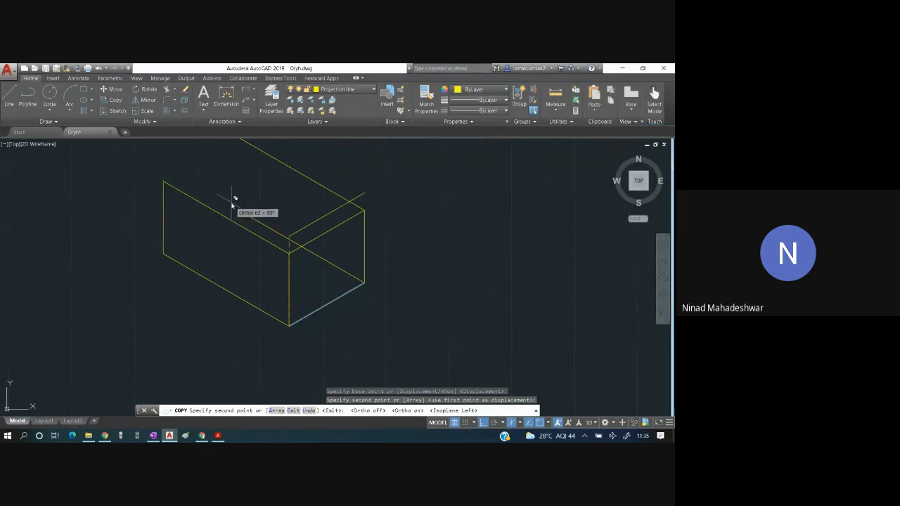
pyautogui.press('F8')
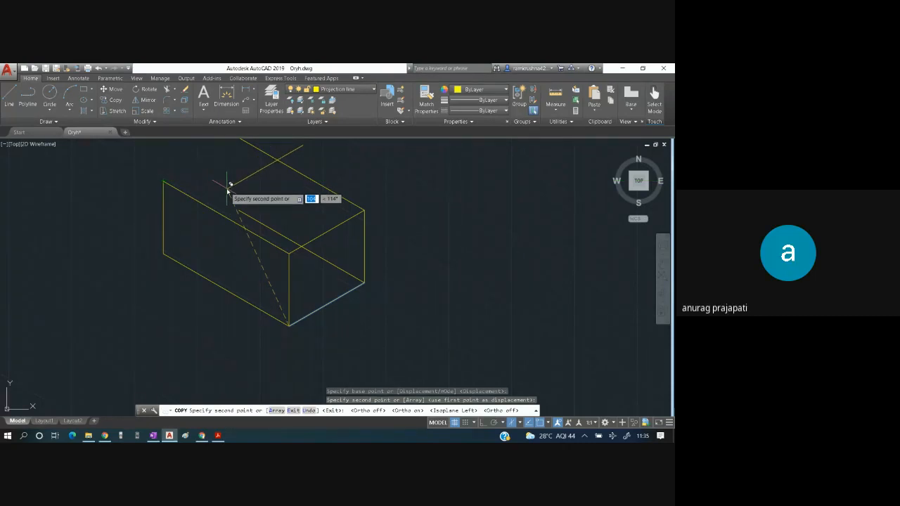
pyautogui.press('F8')
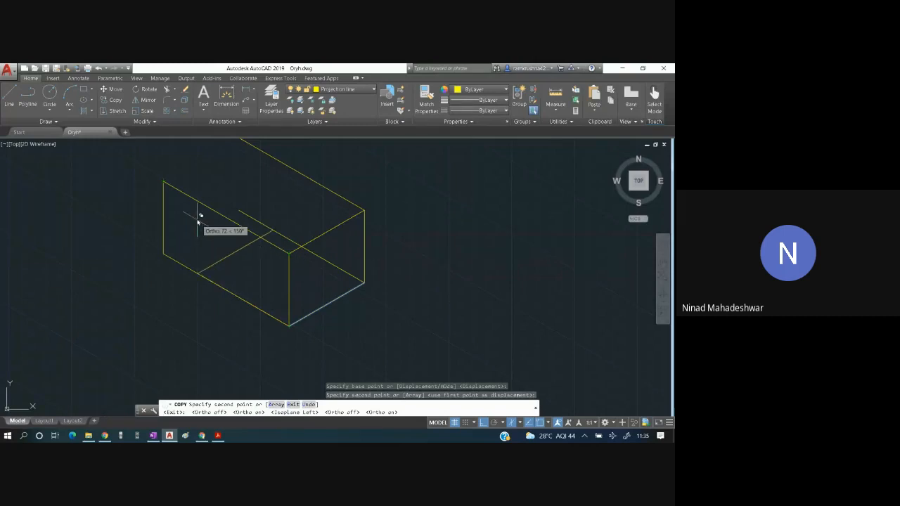
pyautogui.click(163, 254)
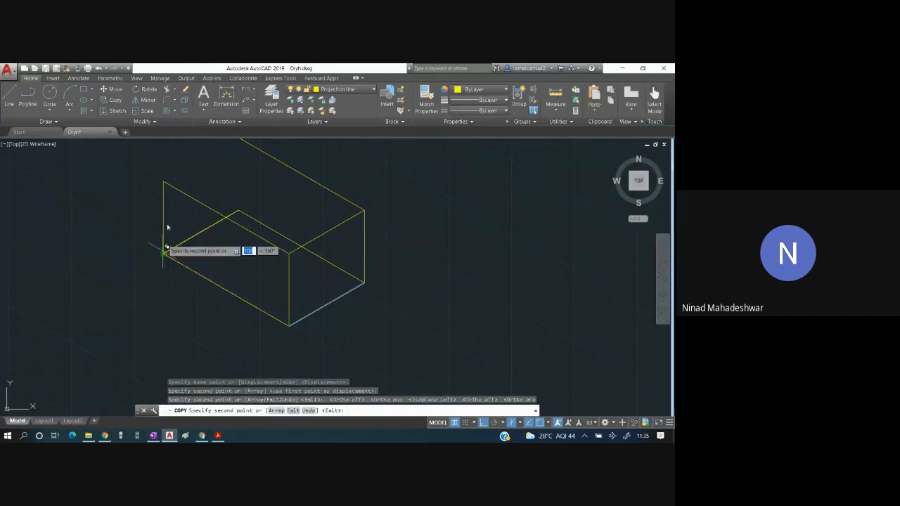
pyautogui.click(164, 182)
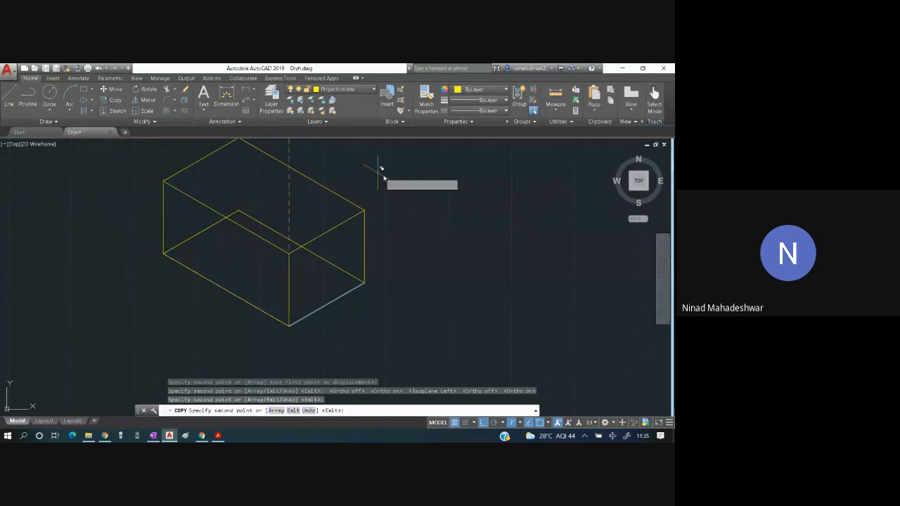
pyautogui.press('Escape')
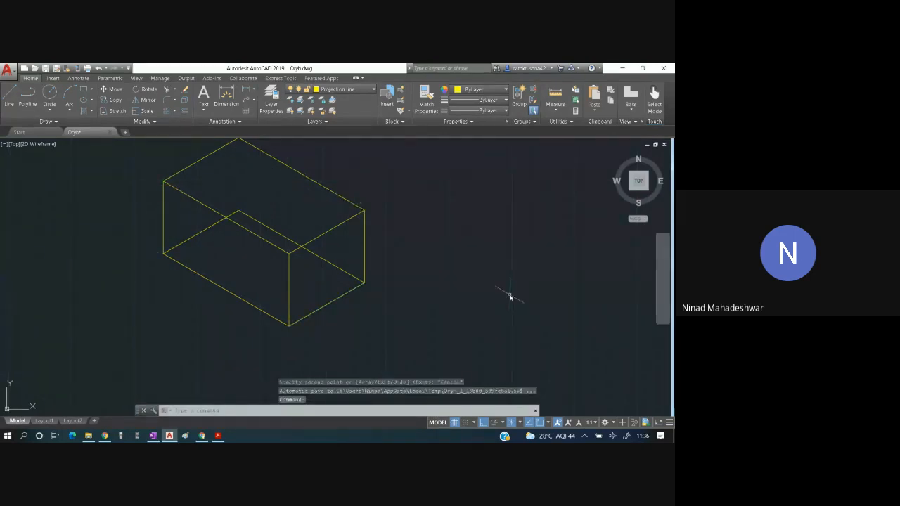
# Delete the two hidden base edges meeting at the rear lower corner of the isometric box.
pyautogui.scroll(-4, 510, 298)
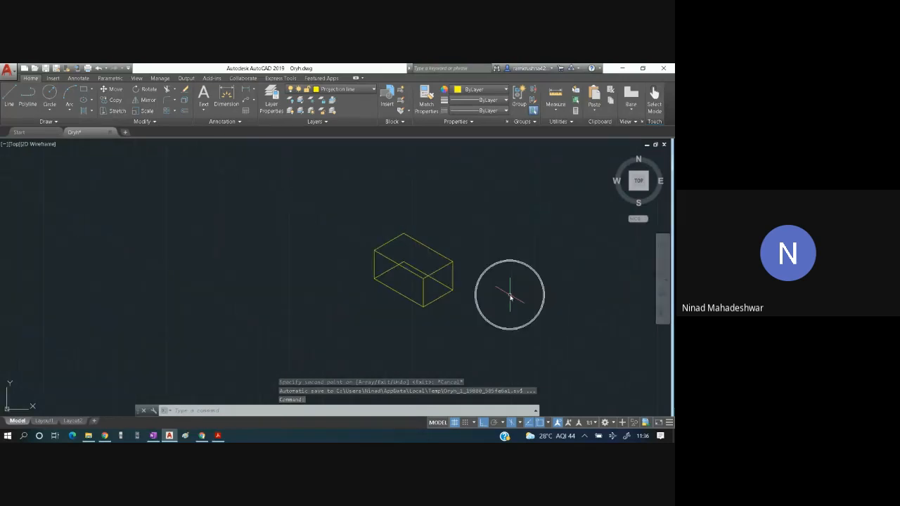
pyautogui.scroll(2, 511, 298)
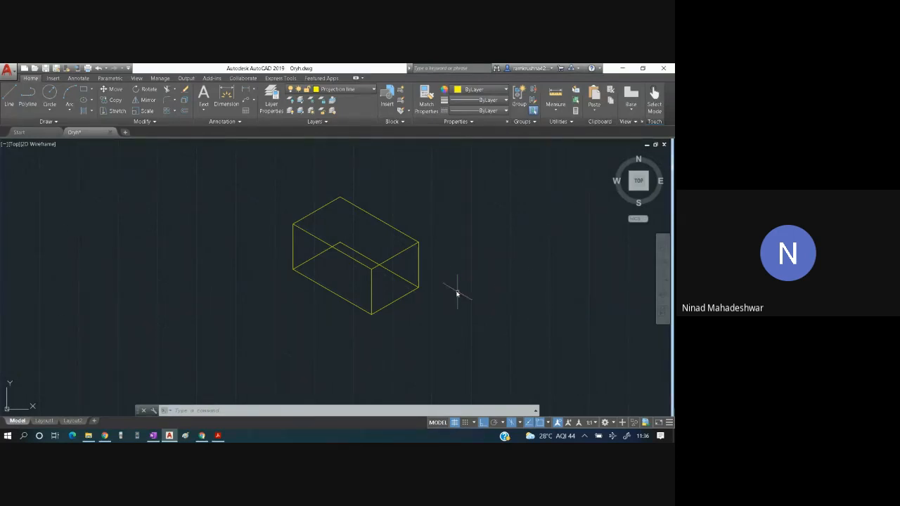
pyautogui.click(396, 275)
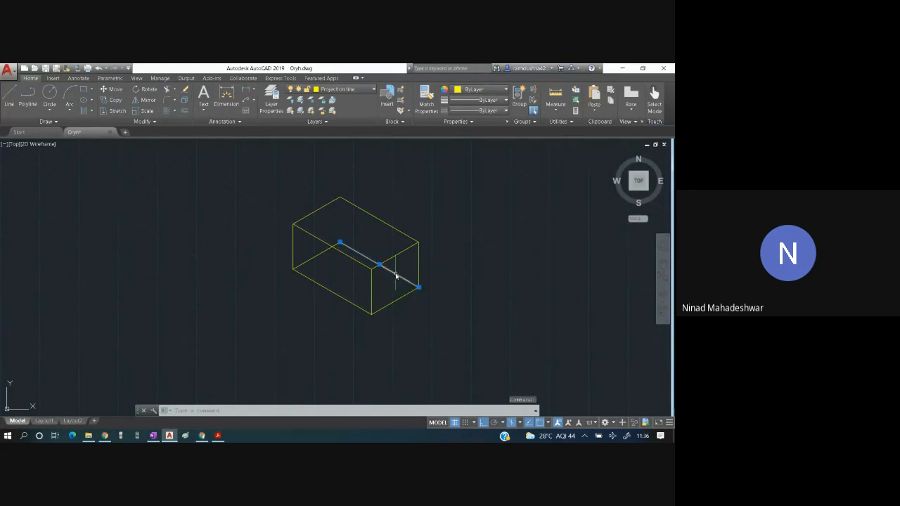
pyautogui.click(317, 256)
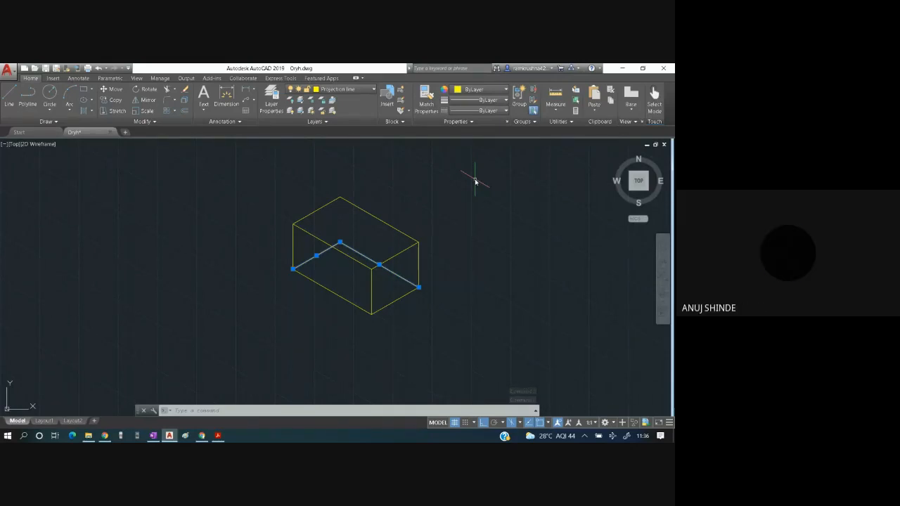
pyautogui.press('Delete')
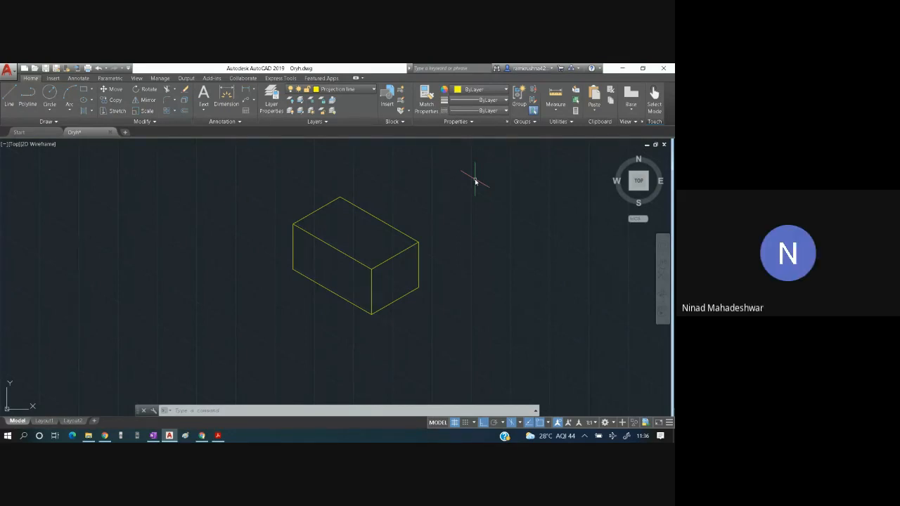
# Switch to the Google Meet call in the browser and mute the microphone.
pyautogui.hotkey('alt', 'Tab')
pyautogui.hotkey('alt', 'Tab')
pyautogui.hotkey('alt', 'Tab')
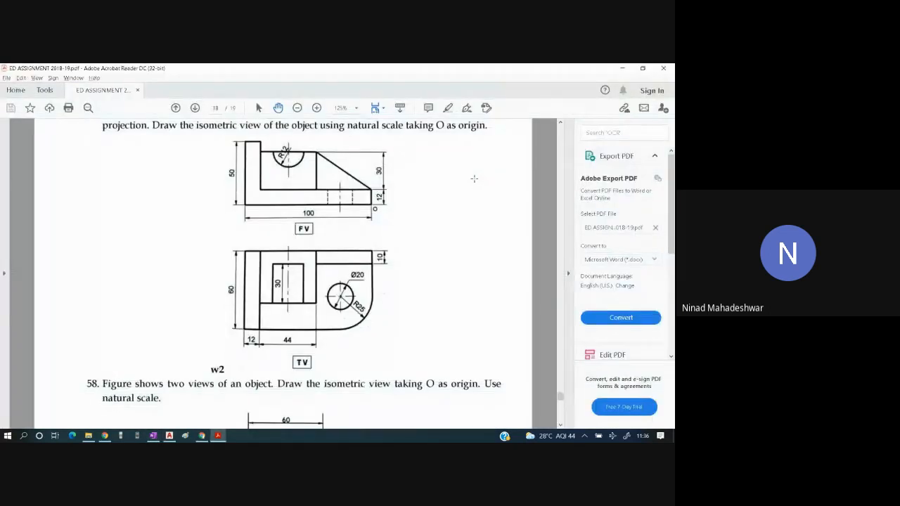
pyautogui.hotkey('alt', 'Tab')
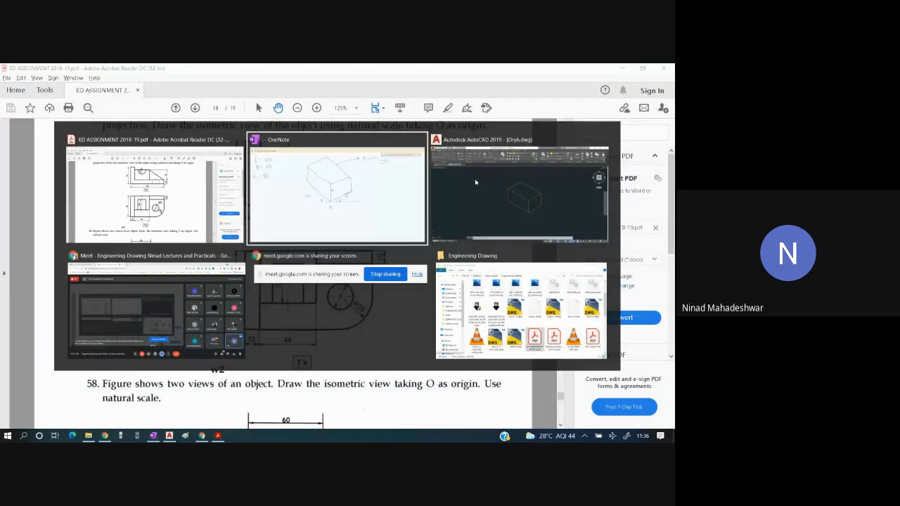
pyautogui.hotkey('alt', 'Tab')
pyautogui.hotkey('alt', 'Tab')
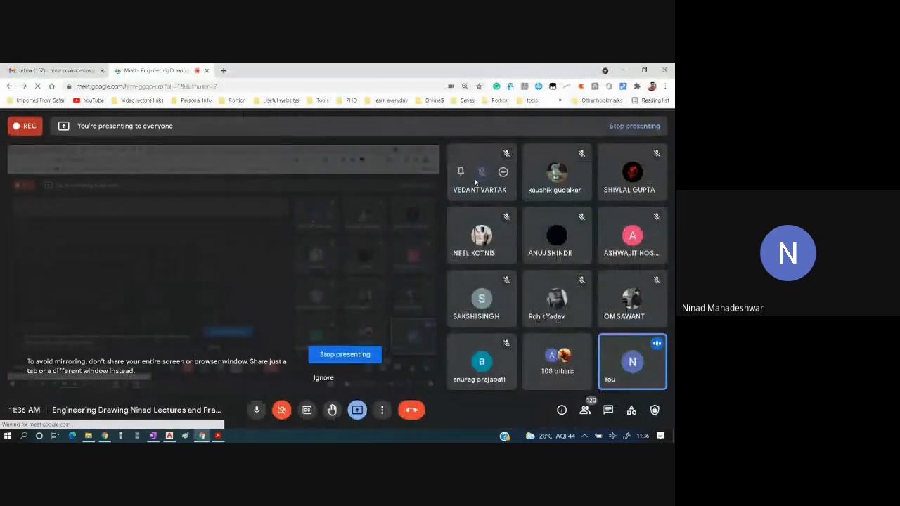
pyautogui.press('ctrl')
pyautogui.hotkey('ctrl', 'd')
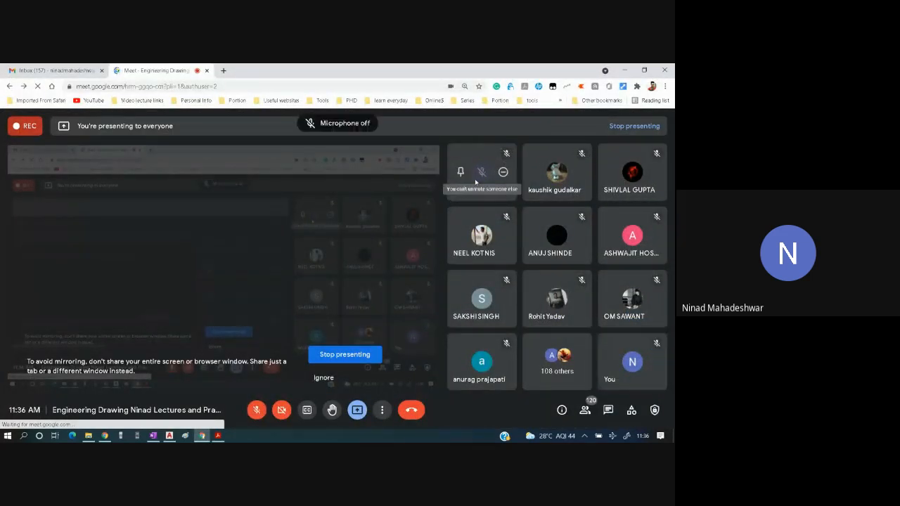
pyautogui.hotkey('alt', 'Tab')
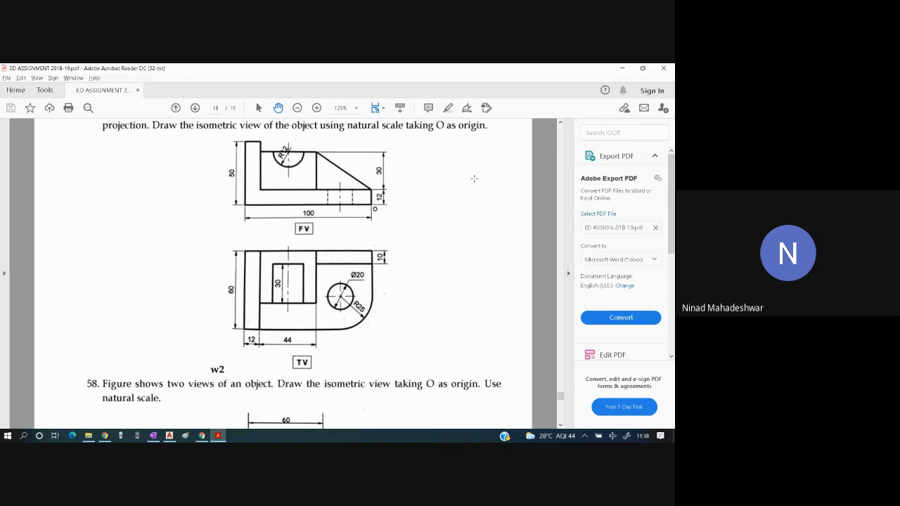
pyautogui.hotkey('alt', 'Tab')
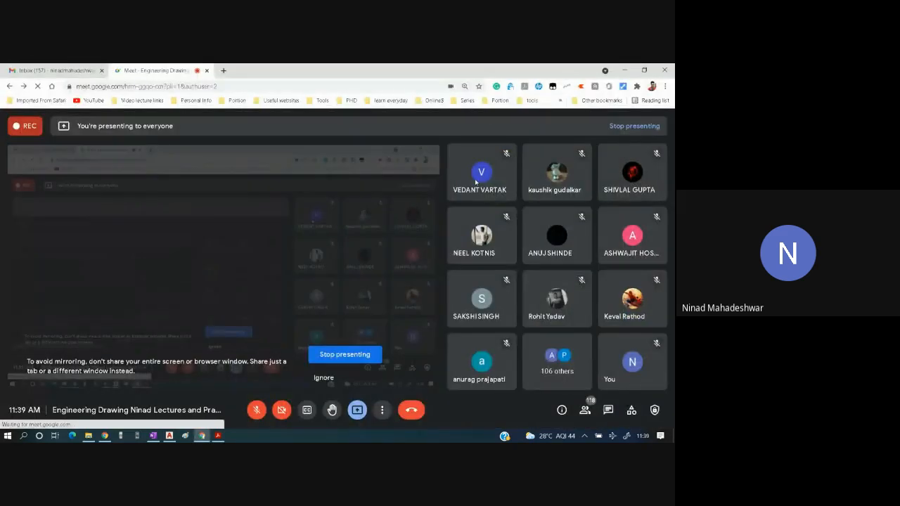
pyautogui.hotkey('alt', 'Tab')
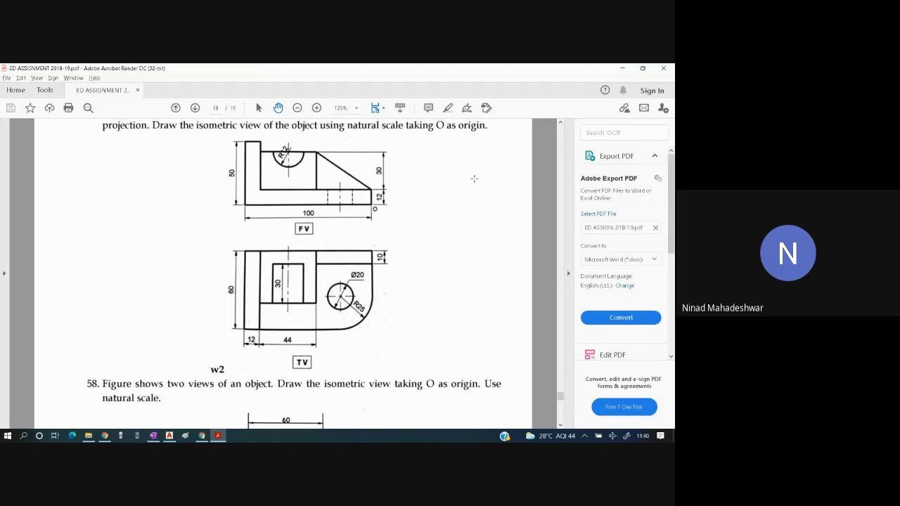
pyautogui.hotkey('alt', 'Tab')
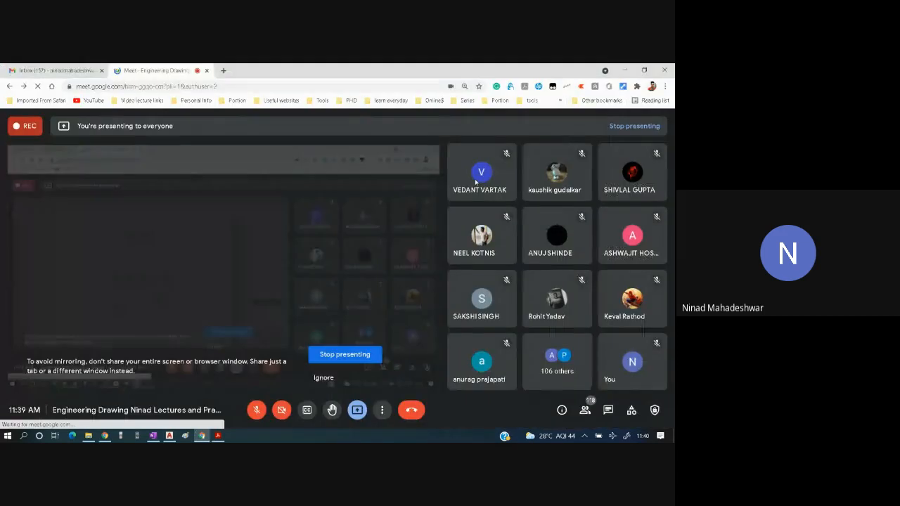
# Switch from the Google Meet call back to the isometric box drawing in AutoCAD.
pyautogui.hotkey('alt', 'Tab')
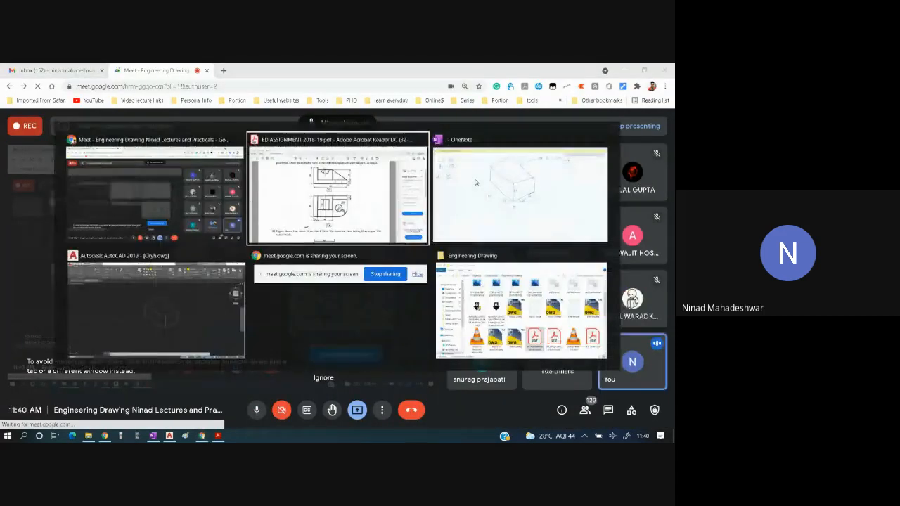
pyautogui.hotkey('alt', 'Tab')
pyautogui.hotkey('alt', 'Tab')
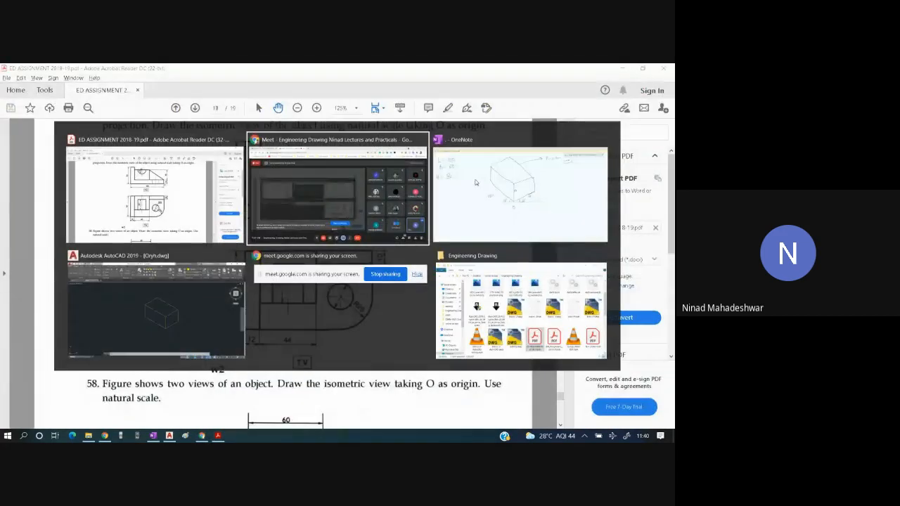
pyautogui.hotkey('alt', 'Tab')
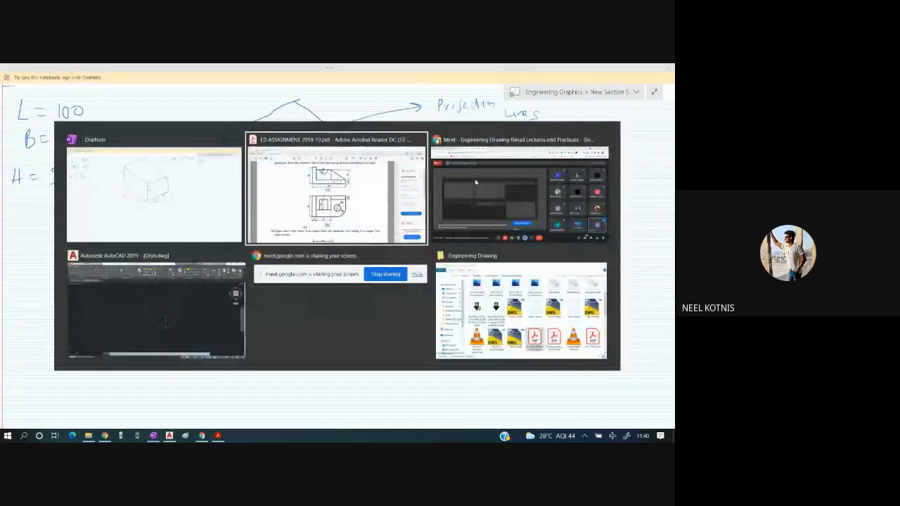
pyautogui.hotkey('alt', 'Tab')
pyautogui.hotkey('alt', 'Tab')
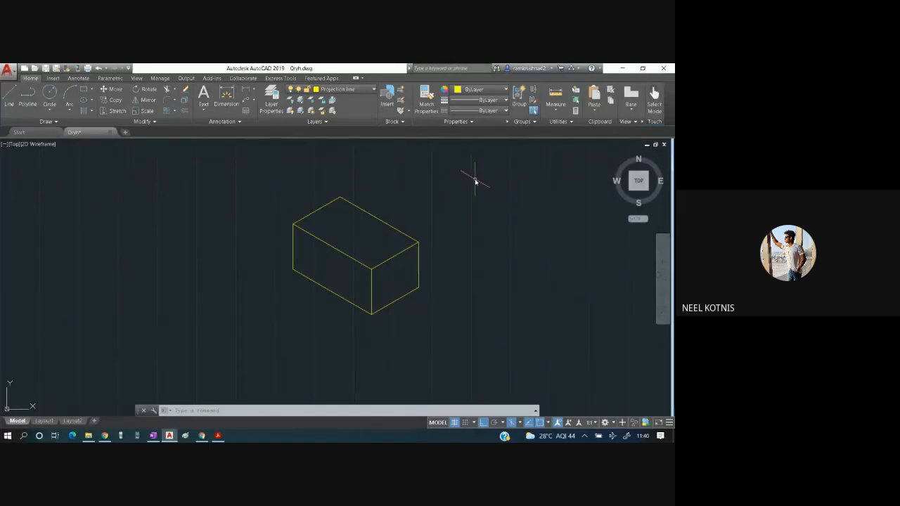
# Draw a separate vertical line about 175 units long to the right of the isometric box.
pyautogui.click(9, 97)
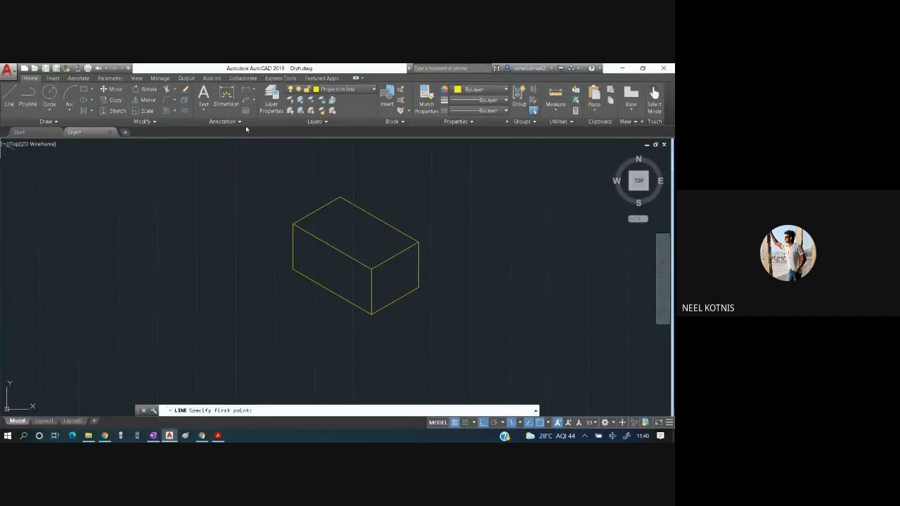
pyautogui.click(511, 190)
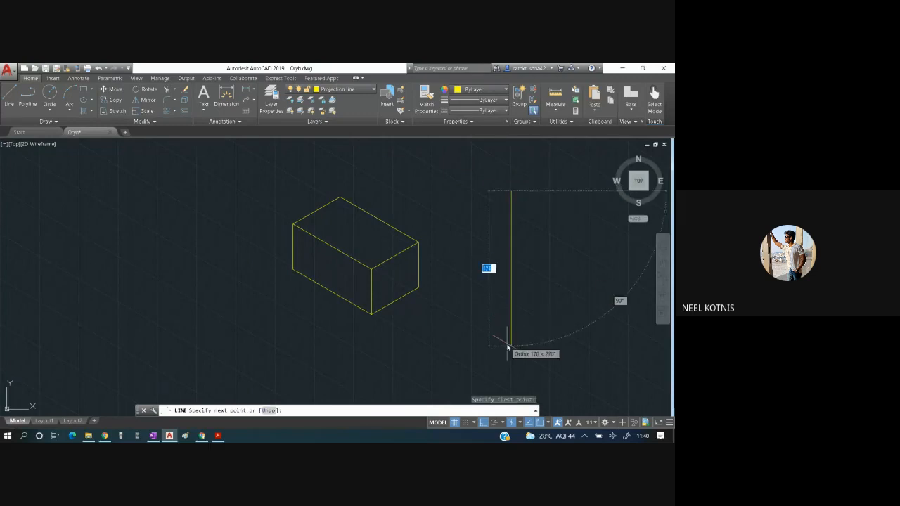
pyautogui.click(508, 346)
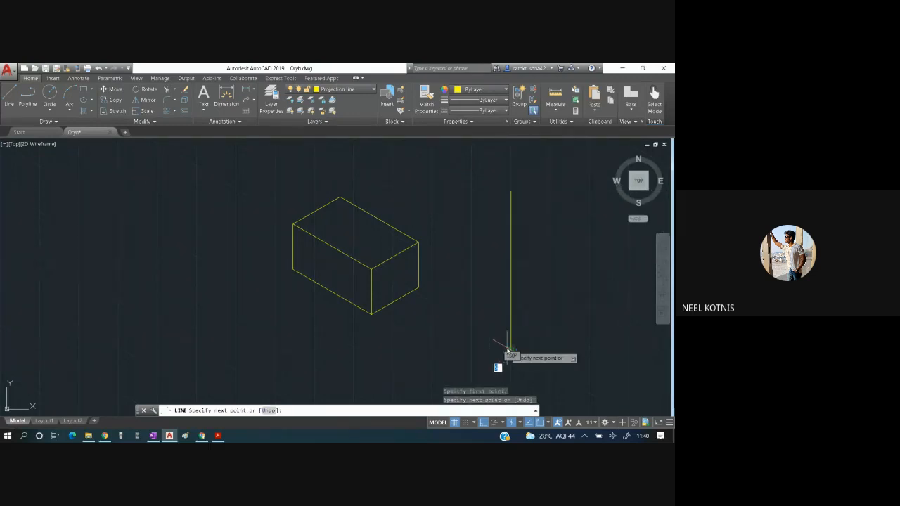
pyautogui.press('Escape')
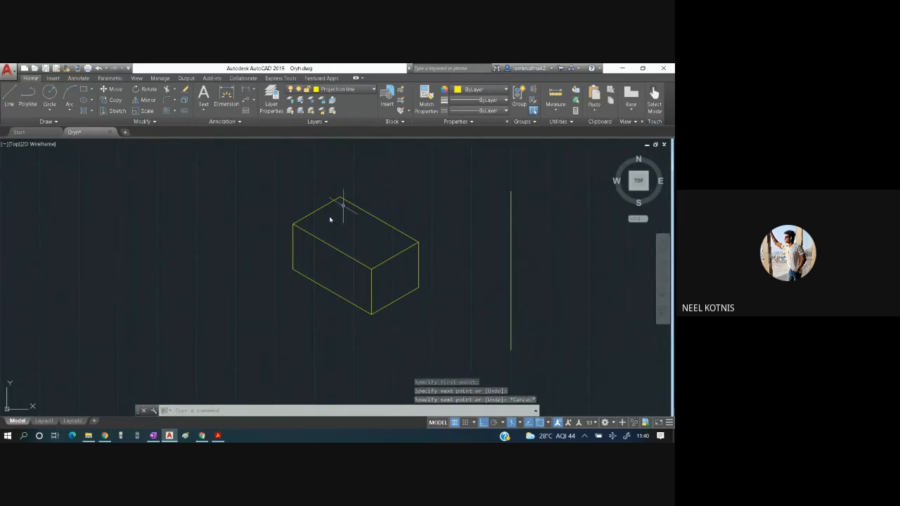
pyautogui.click(577, 288)
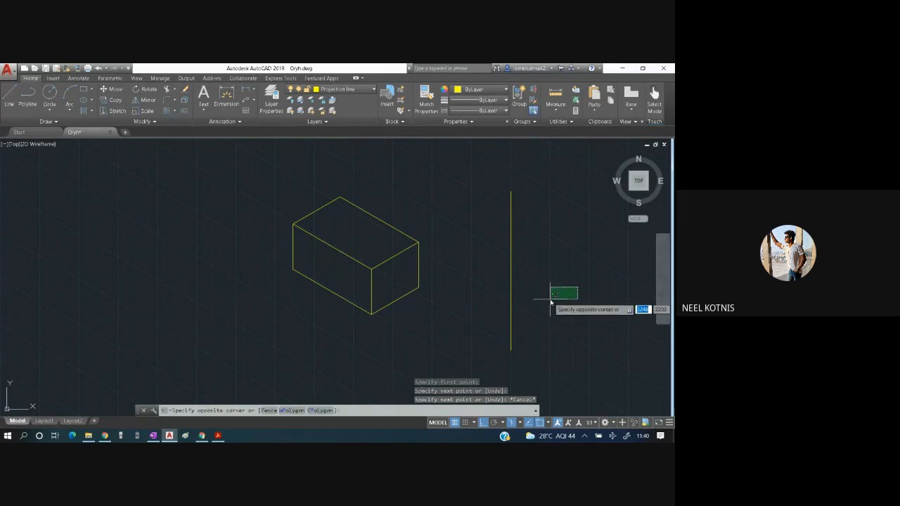
pyautogui.scroll(-2, 550, 302)
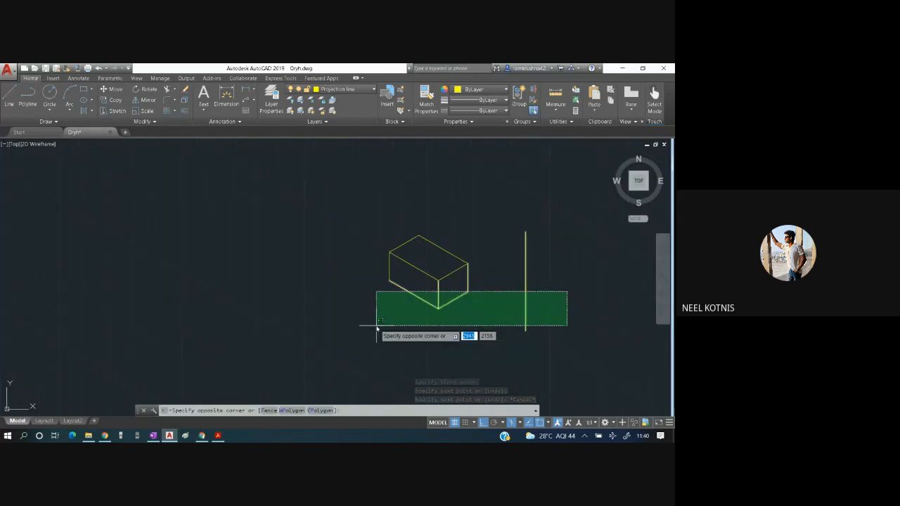
pyautogui.press('Escape')
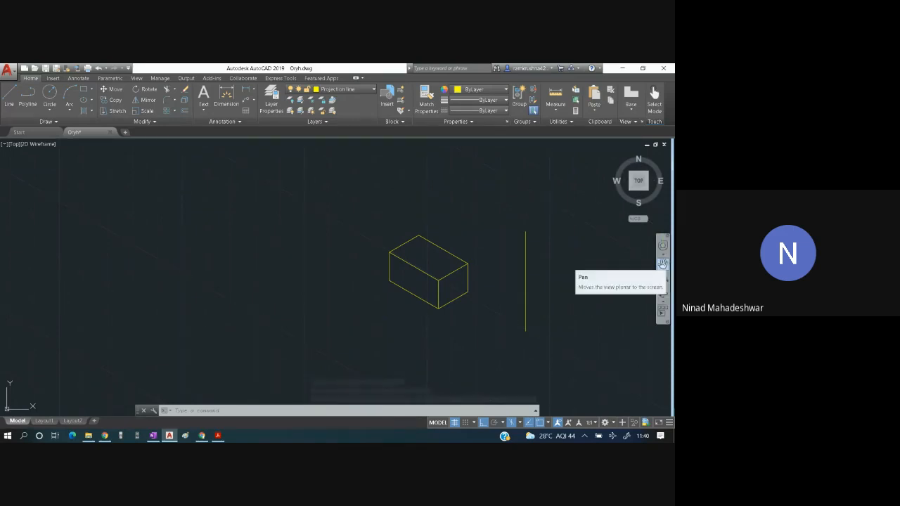
pyautogui.click(662, 262)
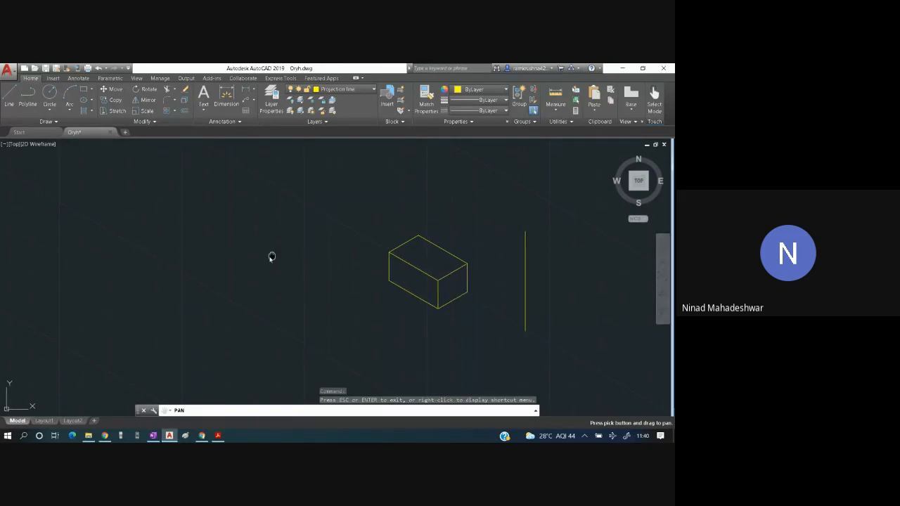
pyautogui.moveTo(271, 258); pyautogui.dragTo(23, 245)
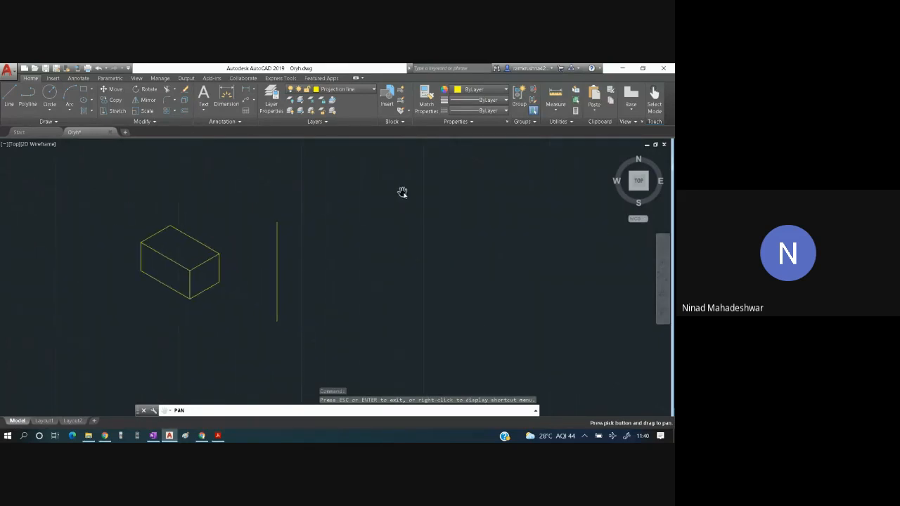
pyautogui.press('Escape')
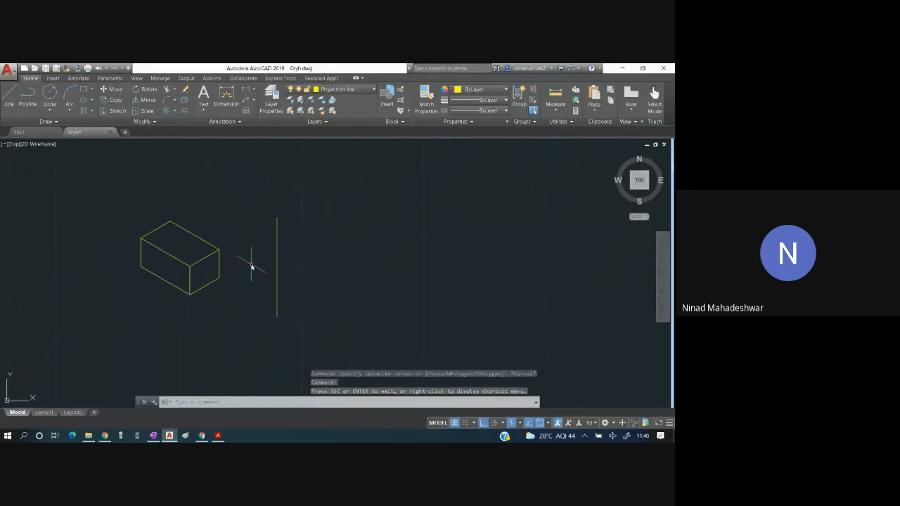
pyautogui.moveTo(216, 302)
pyautogui.mouseDown()
pyautogui.moveTo(77, 342)
pyautogui.moveTo(21, 276)
pyautogui.mouseUp()
pyautogui.press('Escape')
pyautogui.click(109, 218)
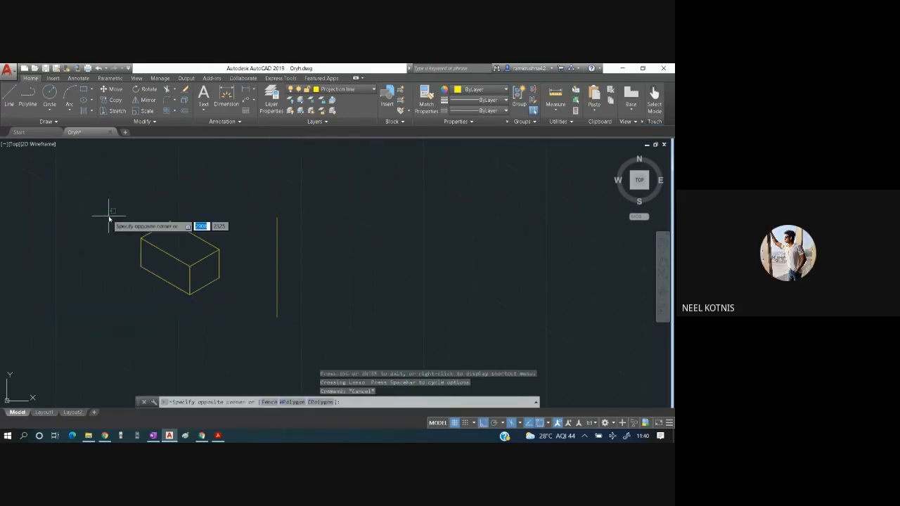
pyautogui.press('Escape')
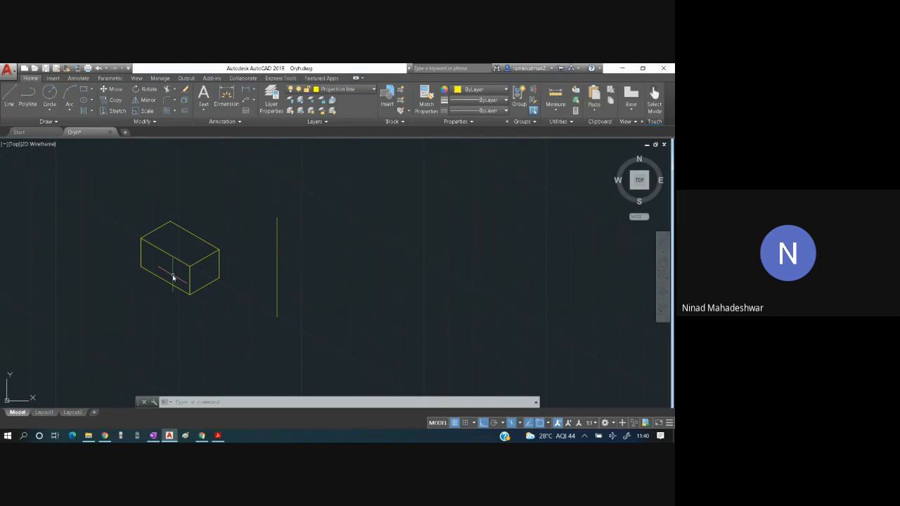
# Switch to the assignment PDF, examine the front and top views of question 57, and return to the AutoCAD drawing.
pyautogui.hotkey('alt', 'Tab')
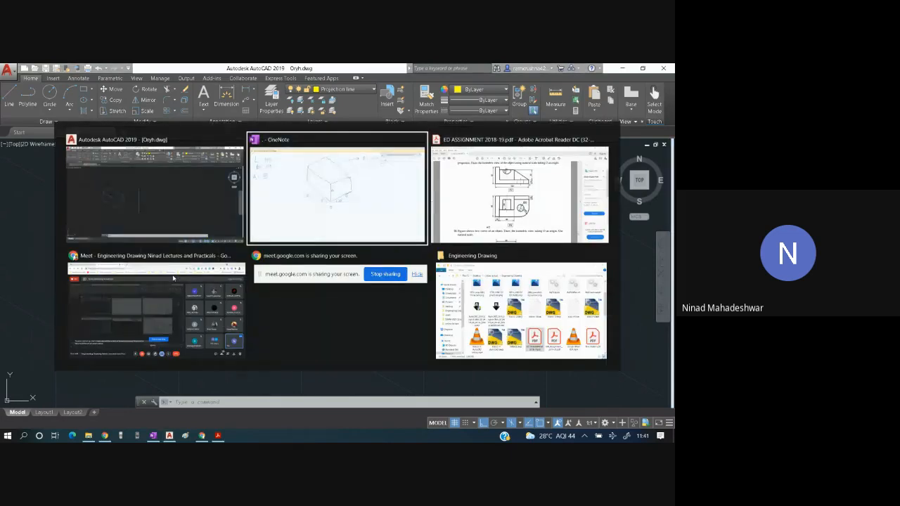
pyautogui.hotkey('alt', 'Tab')
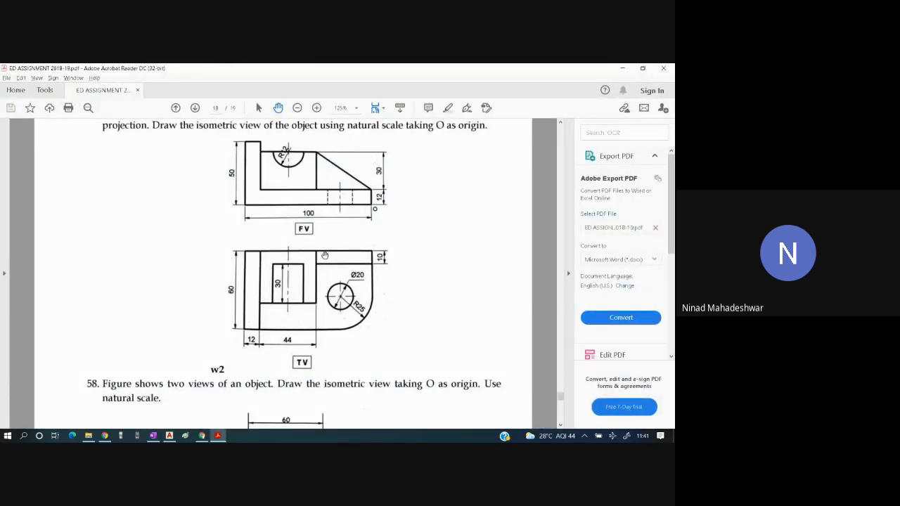
pyautogui.scroll(10, 340, 202)
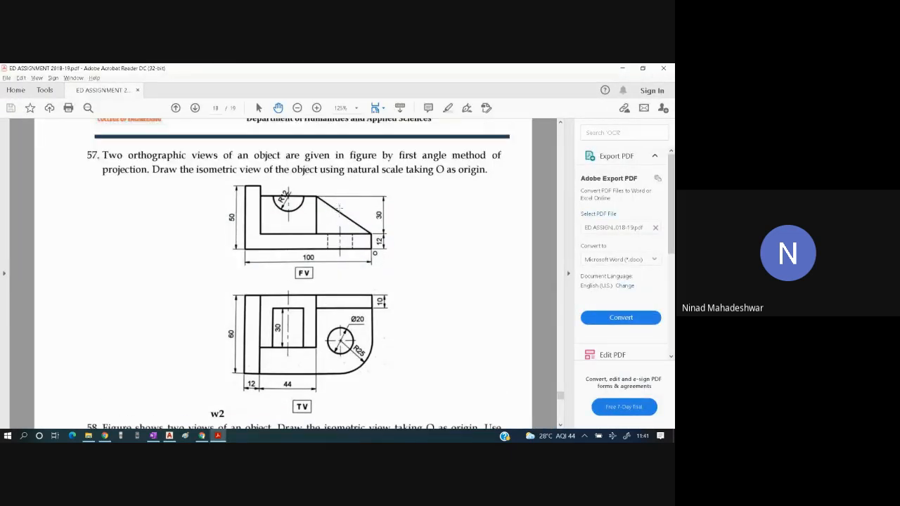
pyautogui.scroll(3, 339, 208)
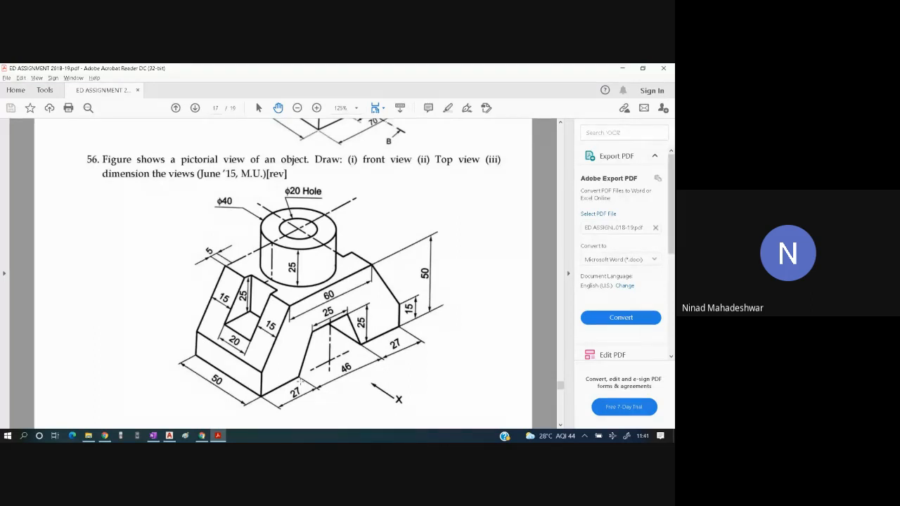
pyautogui.scroll(-7, 302, 372)
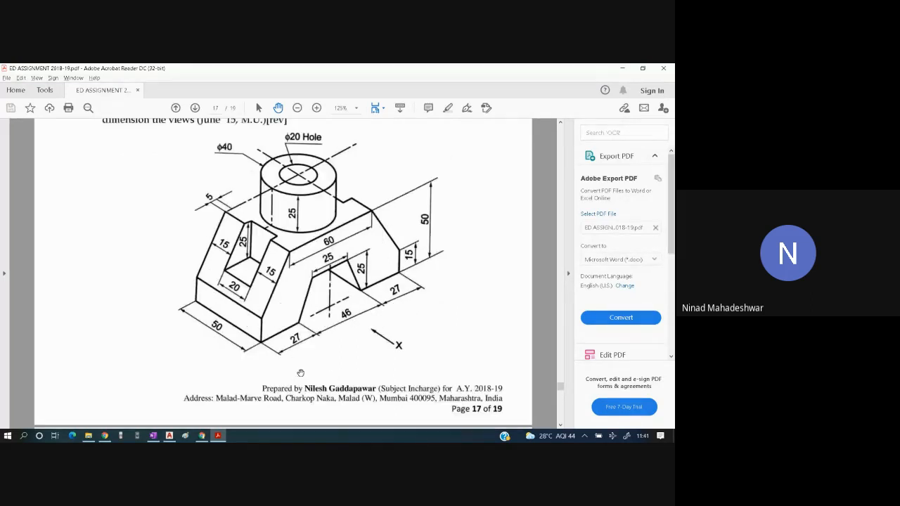
pyautogui.scroll(-6, 306, 362)
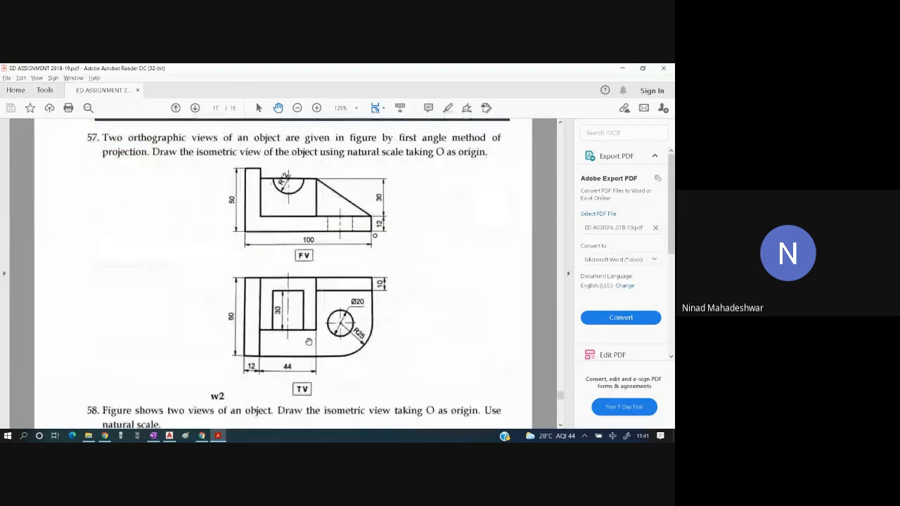
pyautogui.hotkey('alt', 'Tab')
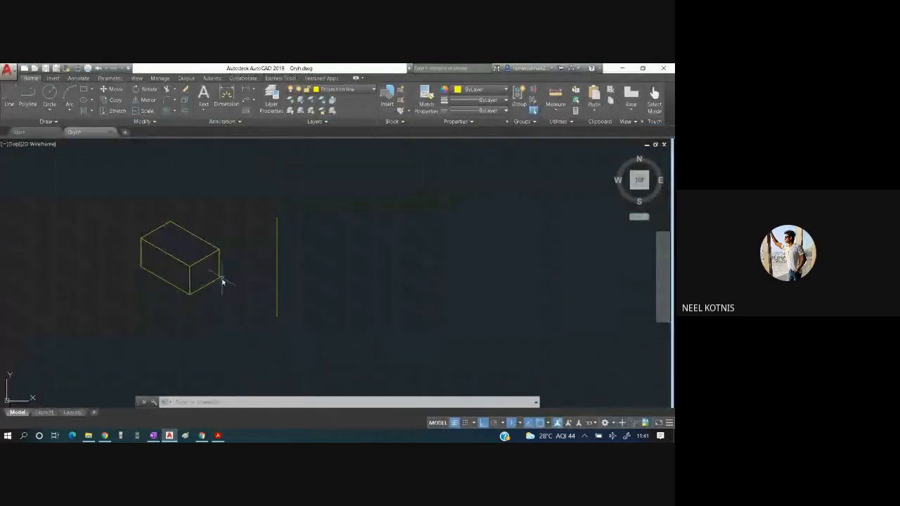
# Mirror the whole isometric box about the separate vertical line, keeping the source objects.
pyautogui.moveTo(224, 298)
pyautogui.mouseDown()
pyautogui.moveTo(120, 343)
pyautogui.moveTo(94, 235)
pyautogui.moveTo(210, 176)
pyautogui.moveTo(220, 190)
pyautogui.mouseUp()
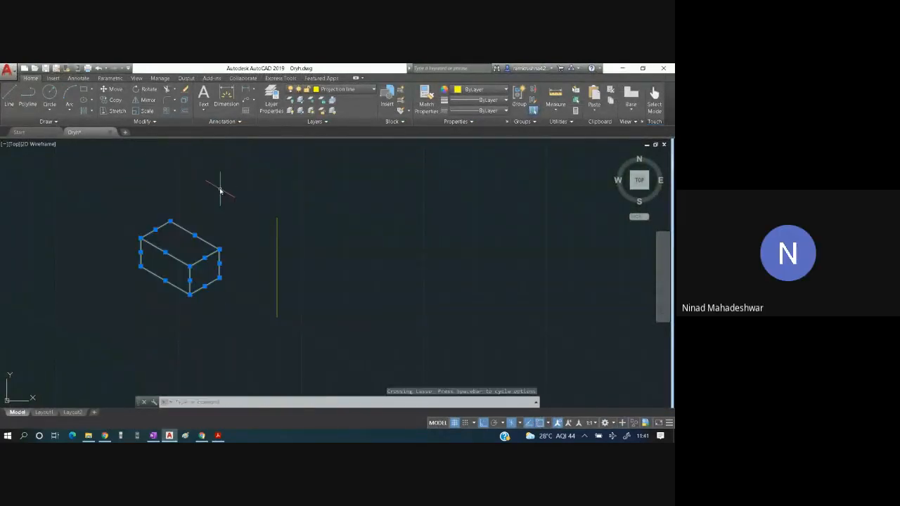
pyautogui.click(144, 100)
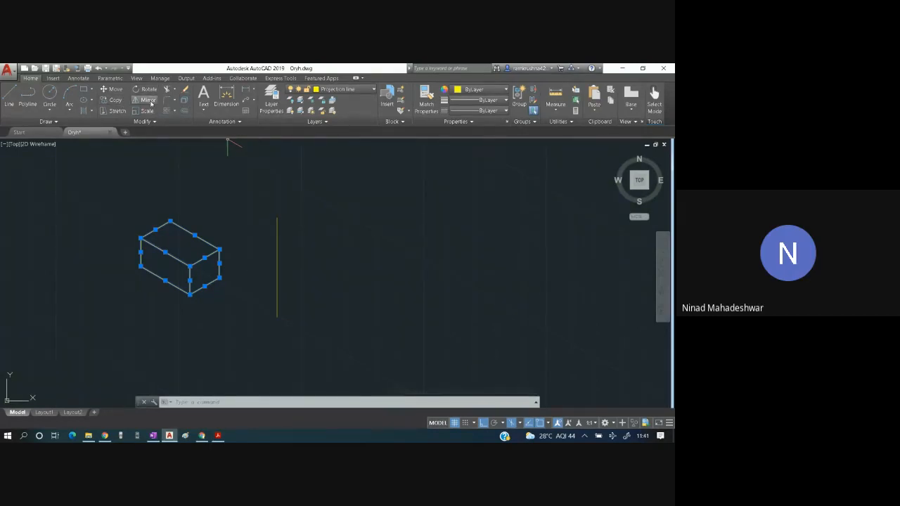
pyautogui.click(278, 219)
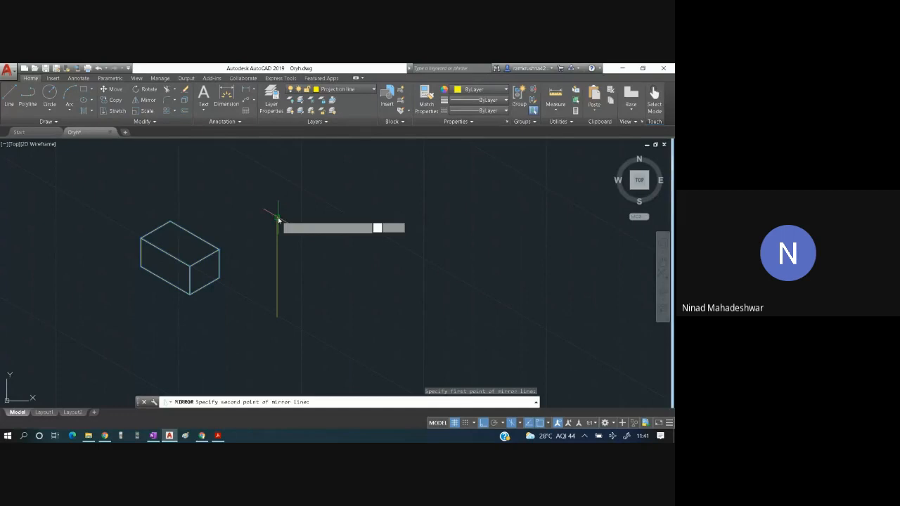
pyautogui.click(277, 321)
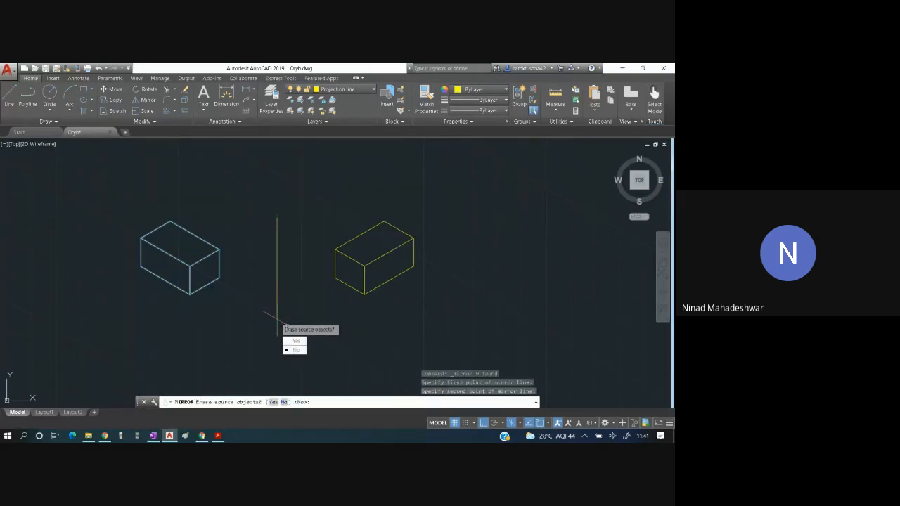
pyautogui.click(293, 350)
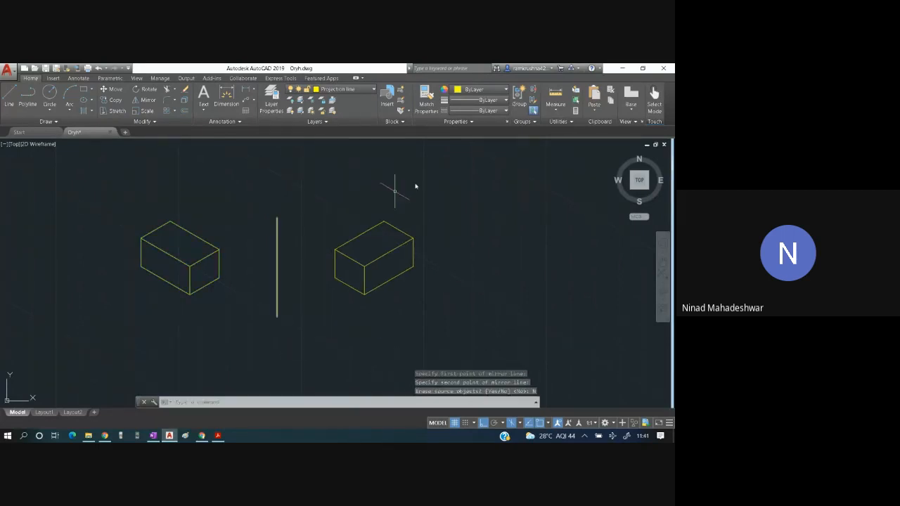
# Compare the two isometric boxes with question 57 in the assignment PDF and highlight the origin letter O beside its front view.
pyautogui.hotkey('alt', 'Tab')
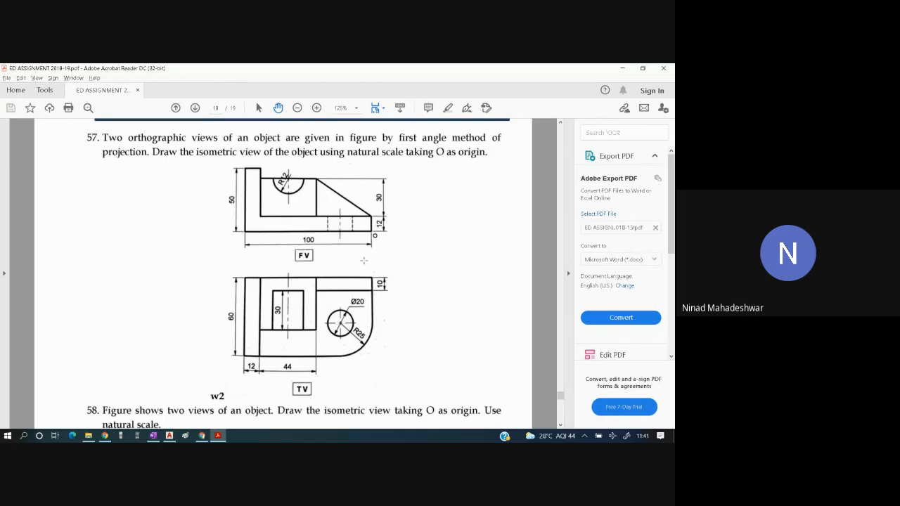
pyautogui.hotkey('alt', 'Tab')
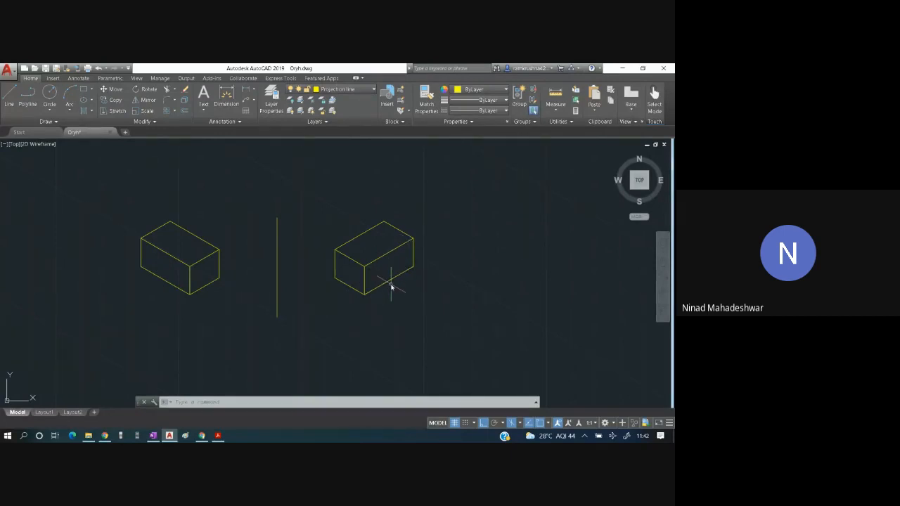
pyautogui.hotkey('alt', 'Tab')
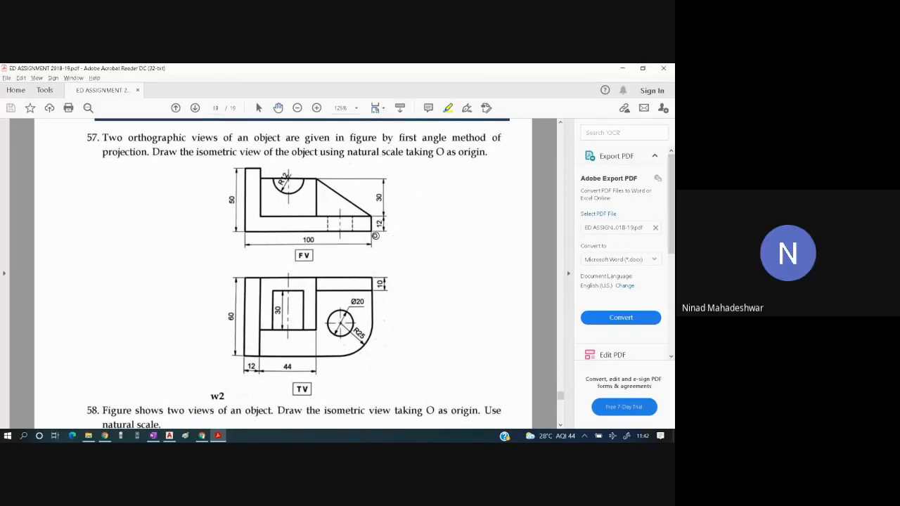
pyautogui.moveTo(376, 237); pyautogui.dragTo(377, 236)
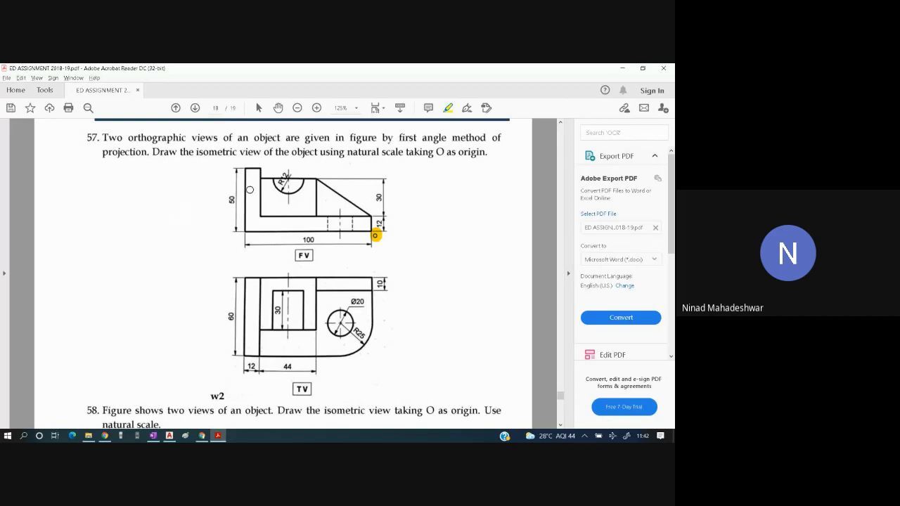
# Examine where origin O lies in question 58 compared with question 57, and switch back to the AutoCAD drawing.
pyautogui.scroll(-4, 333, 210)
pyautogui.scroll(-4, 333, 210)
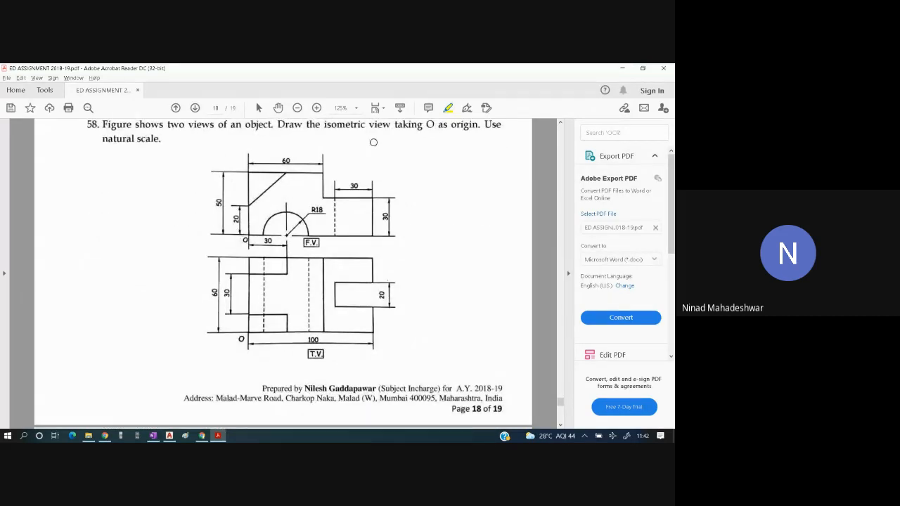
pyautogui.scroll(2, 481, 220)
pyautogui.scroll(6, 481, 220)
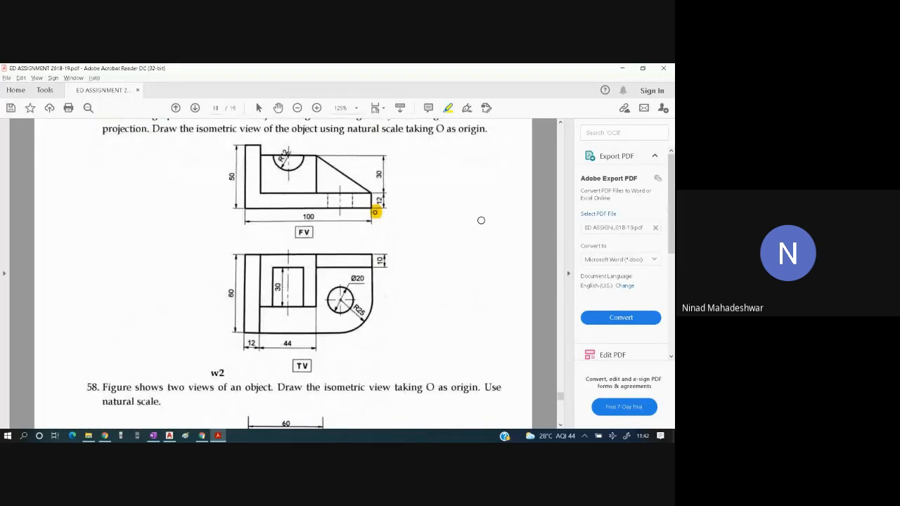
pyautogui.hotkey('alt', 'Tab')
pyautogui.hotkey('alt', 'Tab')
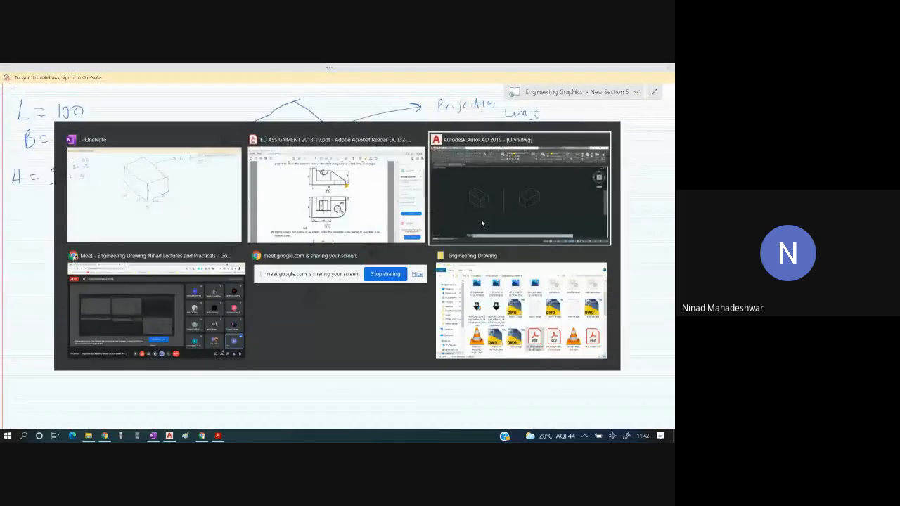
pyautogui.click(481, 222)
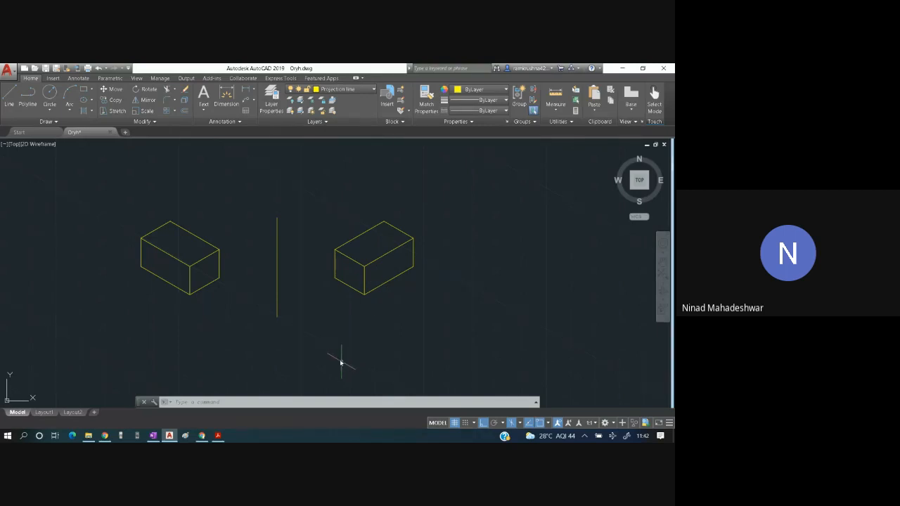
# Recheck the highlighted origin in question 57 of the assignment PDF and return to the isometric boxes in AutoCAD.
pyautogui.hotkey('alt', 'Tab')
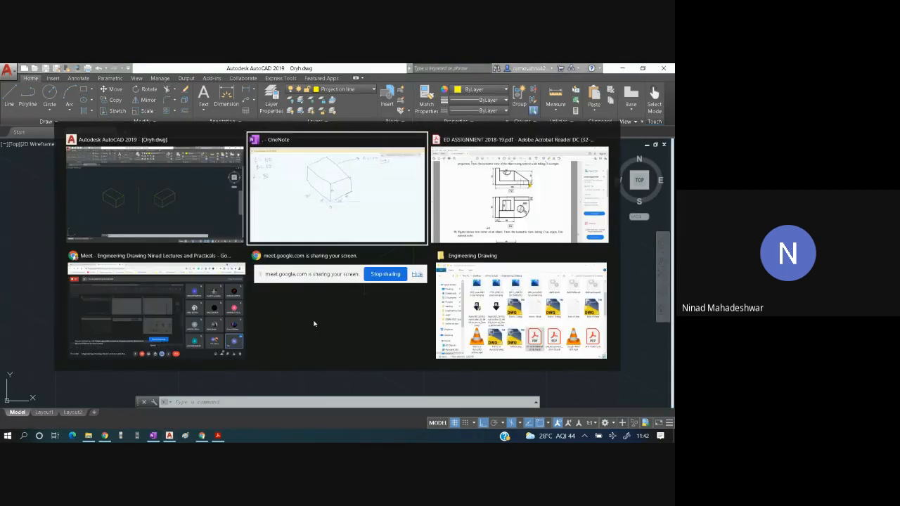
pyautogui.hotkey('alt', 'Tab')
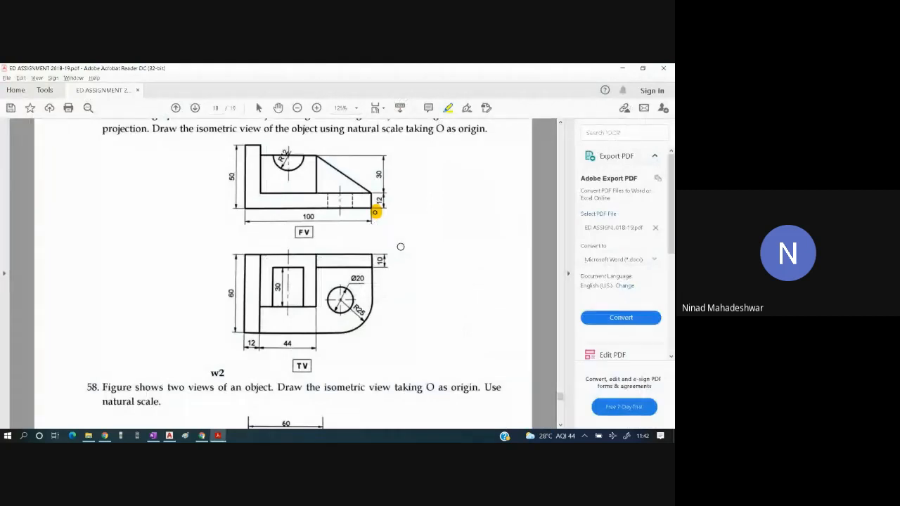
pyautogui.hotkey('alt', 'Tab')
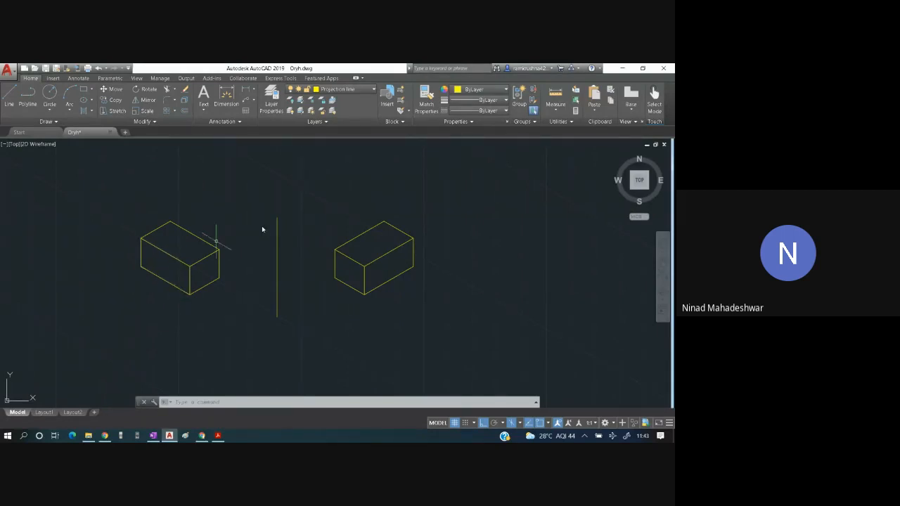
# Delete the vertical mirror line and the mirrored copy of the isometric box, keeping the original box.
pyautogui.moveTo(361, 394)
pyautogui.mouseDown()
pyautogui.moveTo(325, 387)
pyautogui.moveTo(251, 303)
pyautogui.mouseUp()
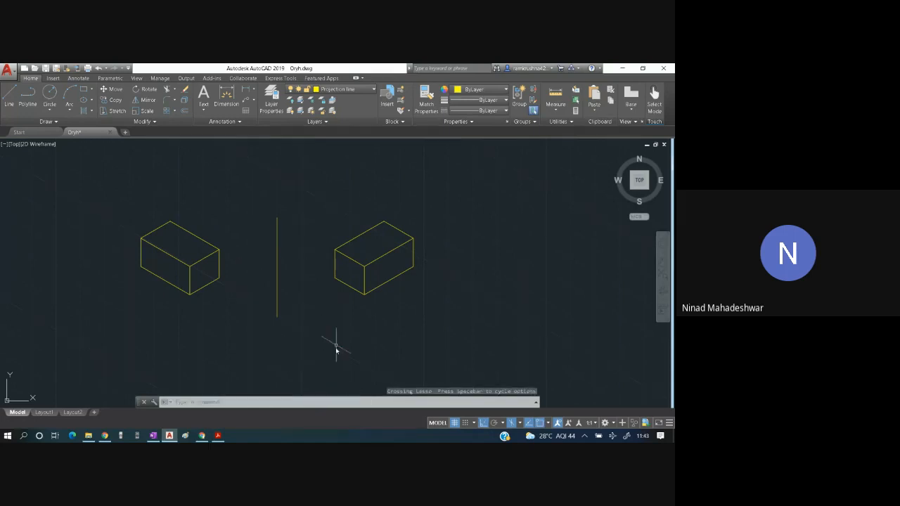
pyautogui.moveTo(331, 345)
pyautogui.mouseDown()
pyautogui.moveTo(267, 261)
pyautogui.moveTo(280, 169)
pyautogui.mouseUp()
pyautogui.click(270, 173)
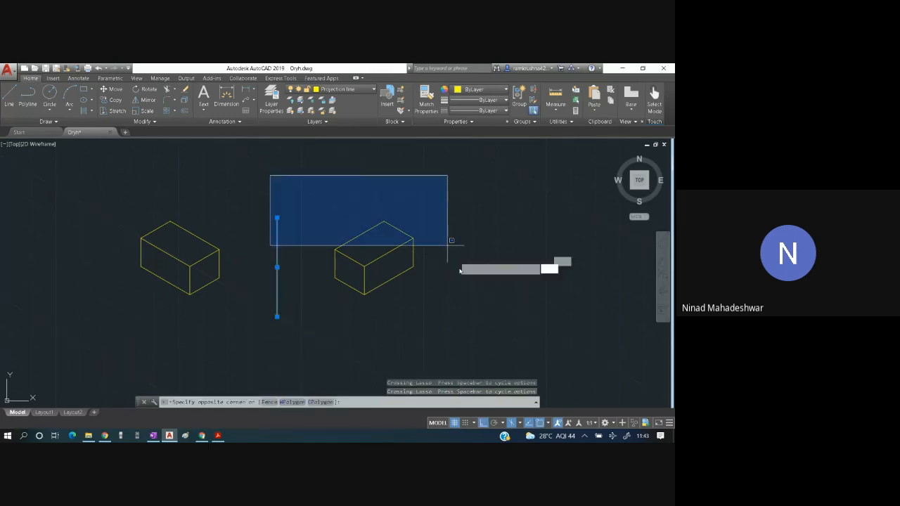
pyautogui.click(438, 346)
pyautogui.press('Delete')
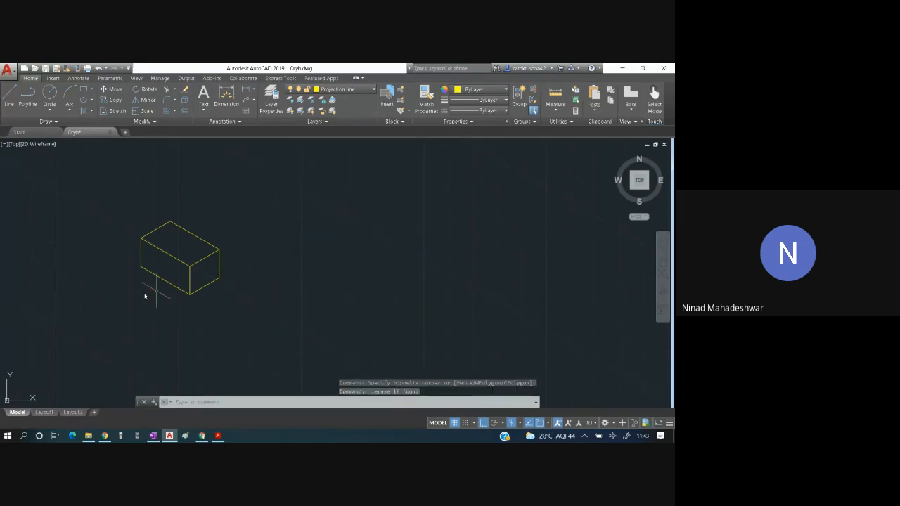
# Make layer 0 current and place a multiline text box just below the isometric box's lowest front corner.
pyautogui.scroll(2, 139, 294)
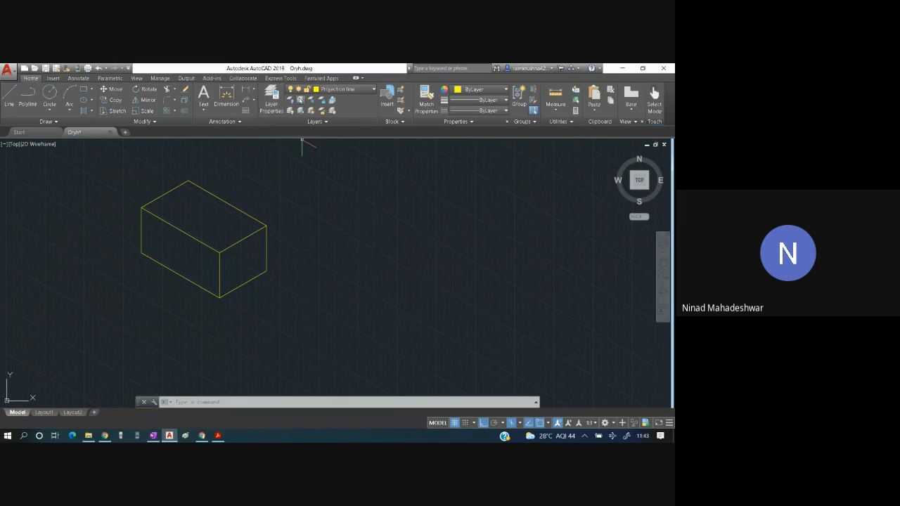
pyautogui.click(338, 90)
pyautogui.click(335, 98)
pyautogui.click(203, 108)
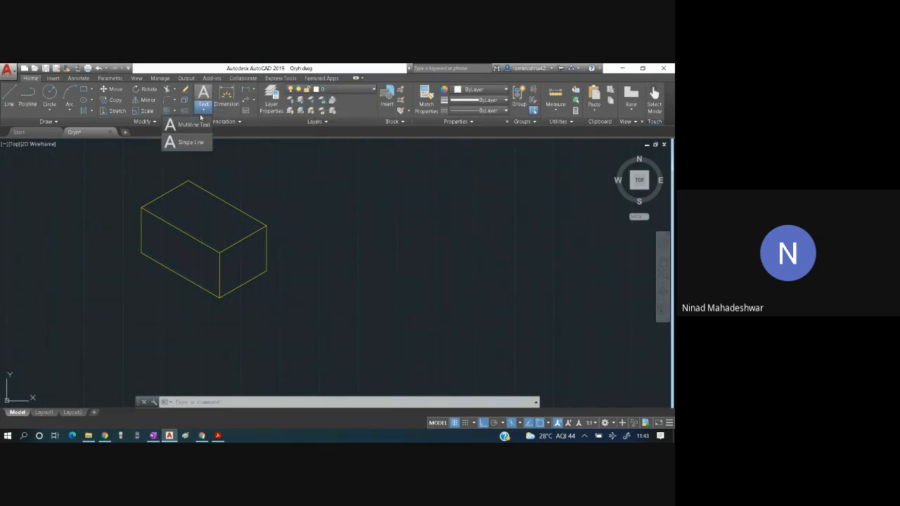
pyautogui.click(189, 124)
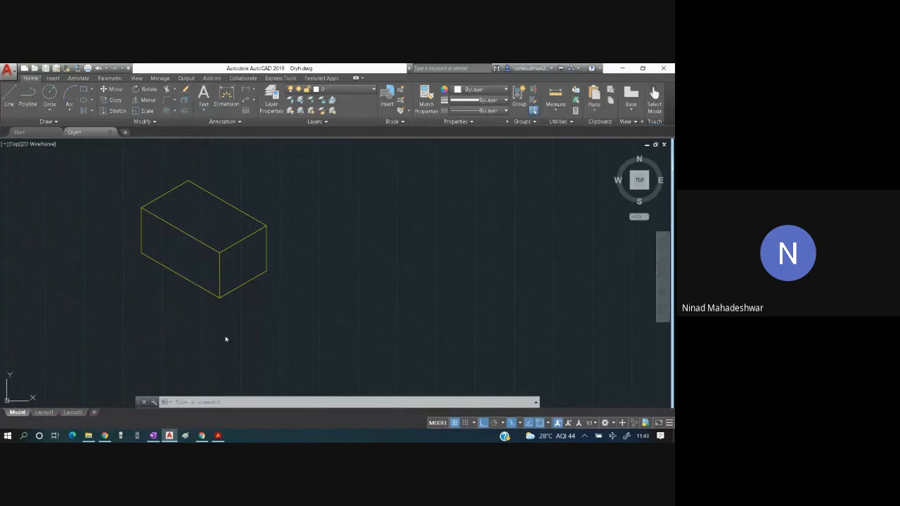
pyautogui.click(211, 311)
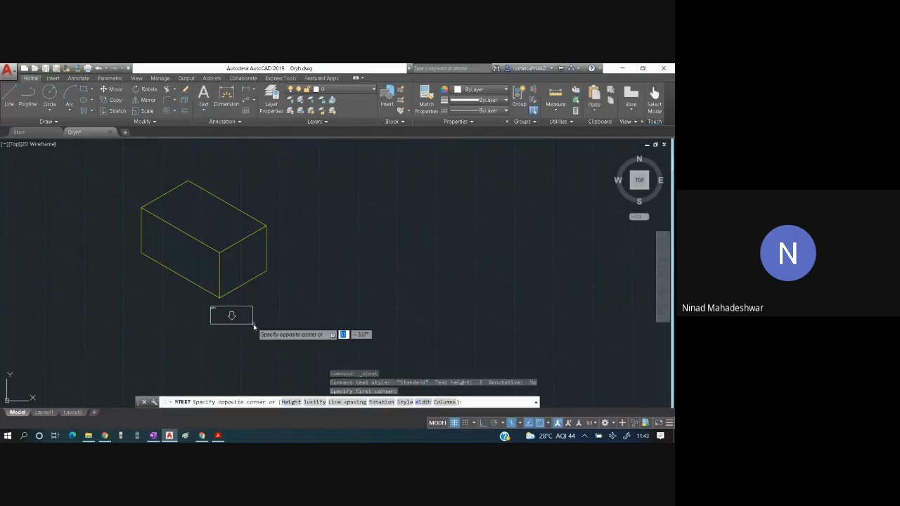
pyautogui.click(253, 326)
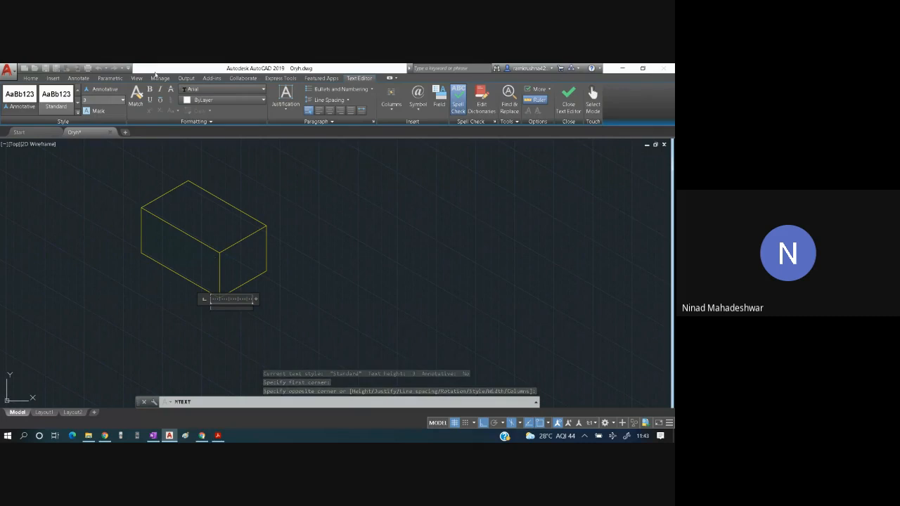
# Enlarge the text height, enter the origin label O and finish the text.
pyautogui.click(122, 101)
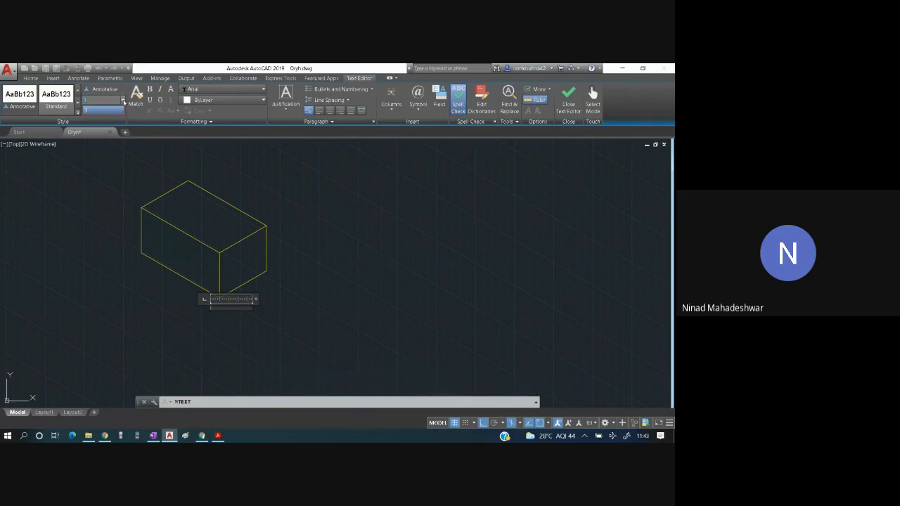
pyautogui.click(104, 100)
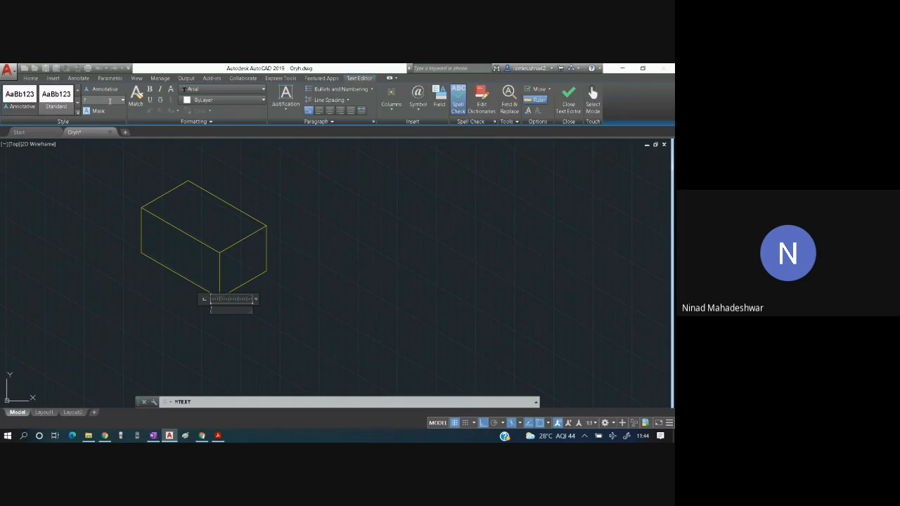
pyautogui.write('0')
pyautogui.press('Return')
pyautogui.click(302, 269)
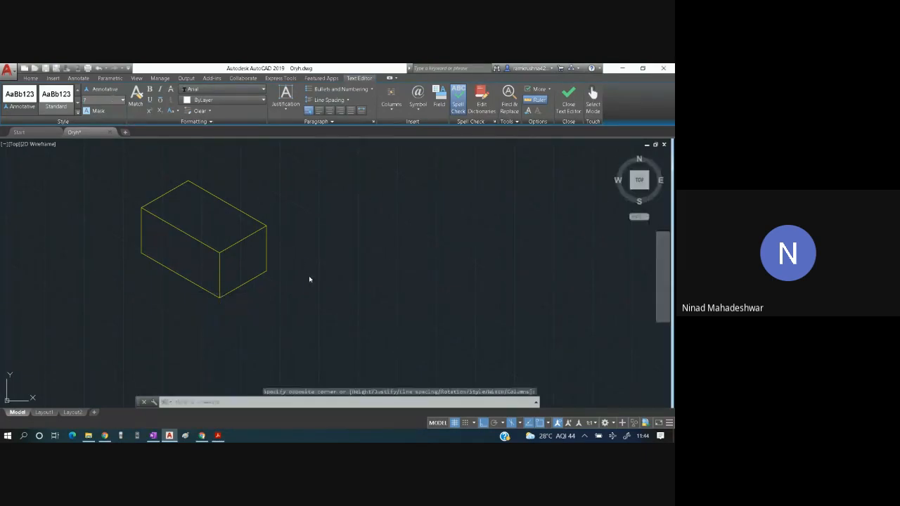
# Move the O label so it sits directly beneath the isometric box's lowest front corner.
pyautogui.click(212, 310)
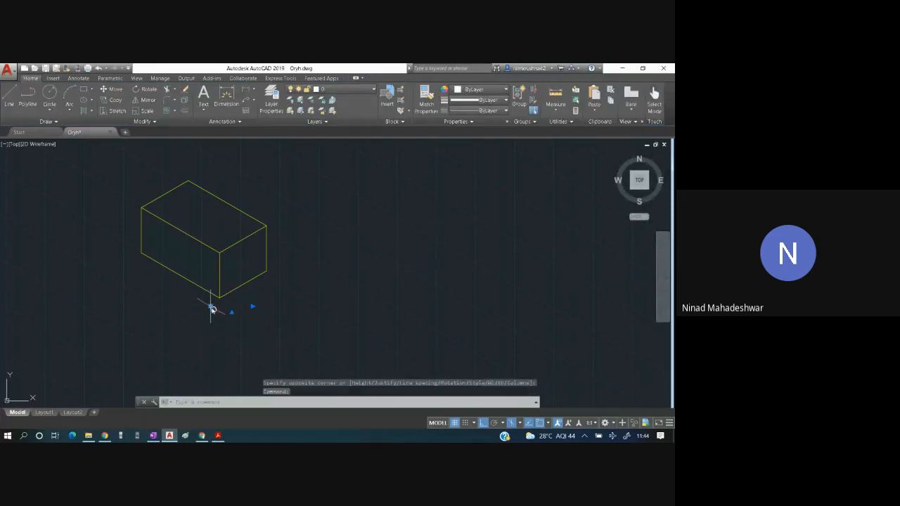
pyautogui.click(212, 308)
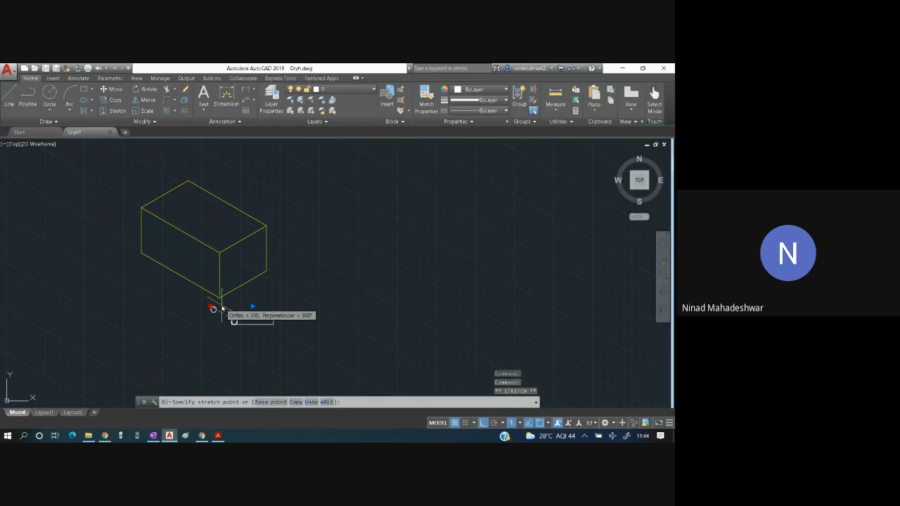
pyautogui.click(220, 311)
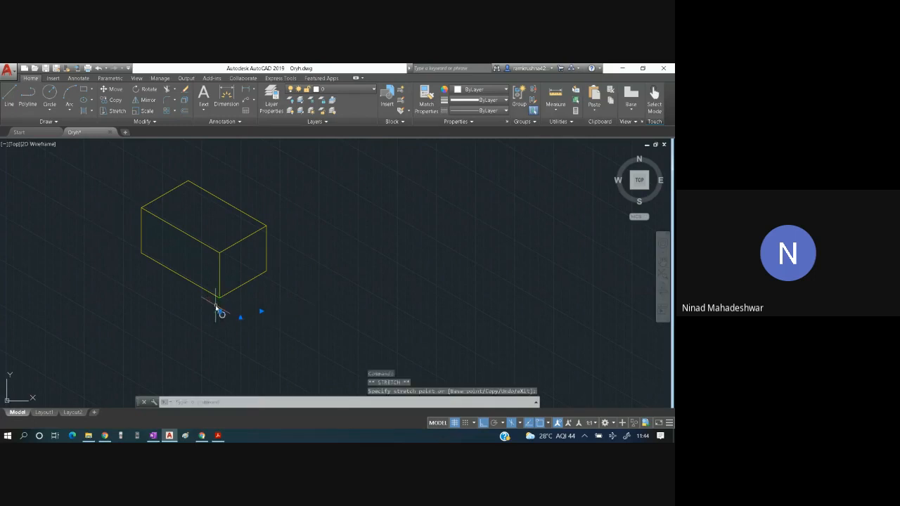
pyautogui.click(373, 280)
pyautogui.press('Escape')
pyautogui.press('Escape')
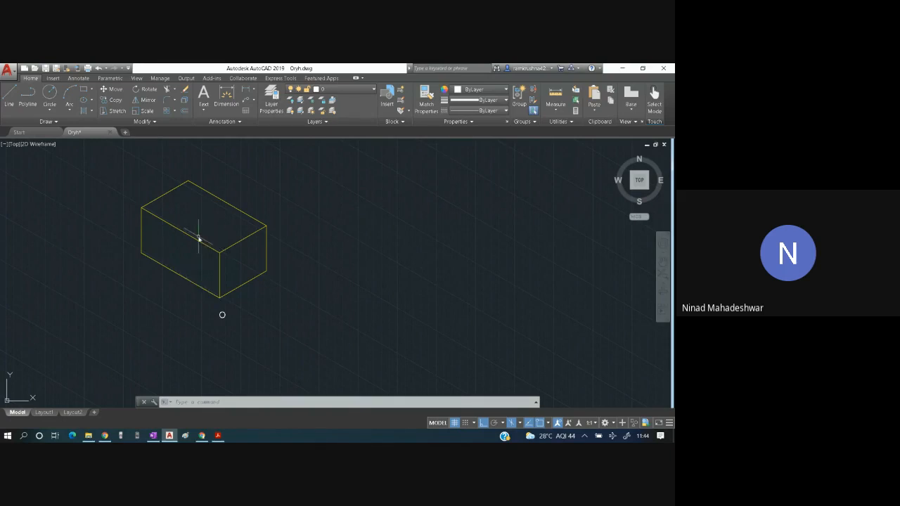
# Check question 57's front view in the assignment PDF and start a line at the box's corner O in AutoCAD.
pyautogui.hotkey('alt', 'Tab')
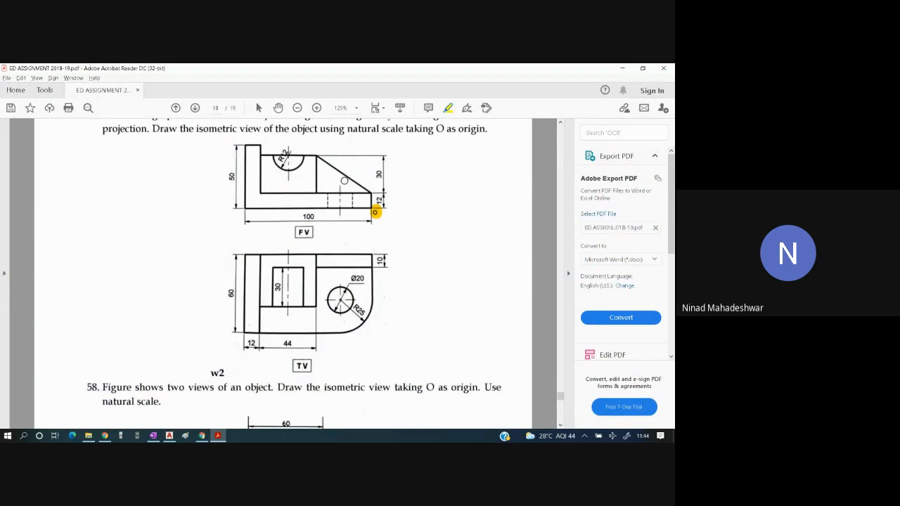
pyautogui.hotkey('alt', 'Tab')
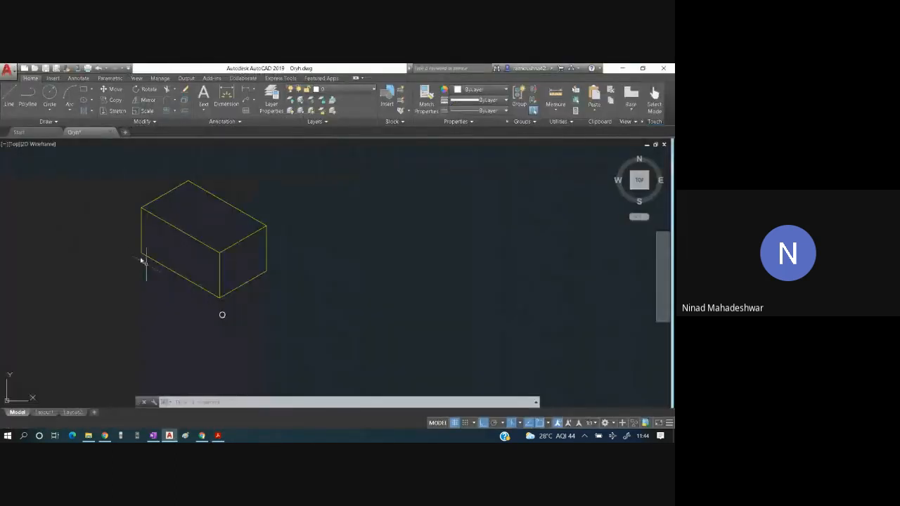
pyautogui.write('l')
pyautogui.press('Return')
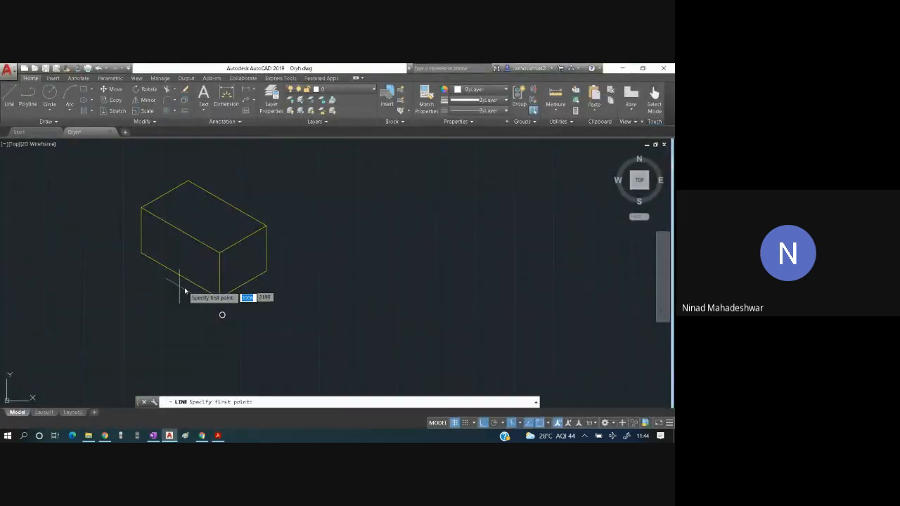
pyautogui.click(208, 294)
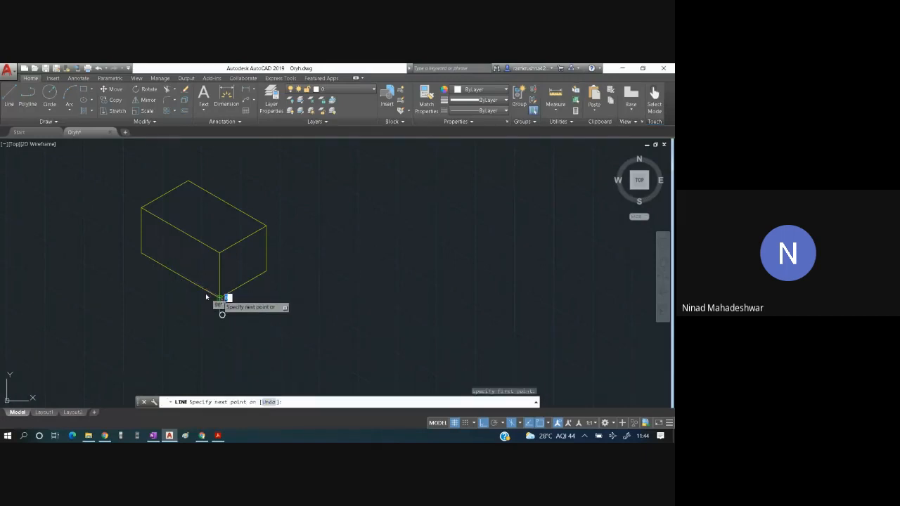
# Compare question 57's front view in the PDF with the box sketch in OneNote, and return to the AutoCAD drawing.
pyautogui.hotkey('alt', 'Tab')
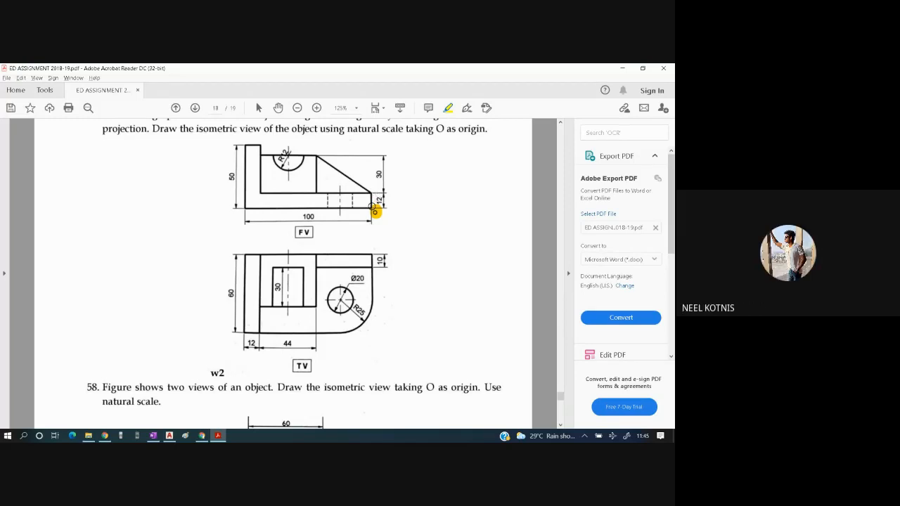
pyautogui.hotkey('alt', 'Tab')
pyautogui.press('Tab')
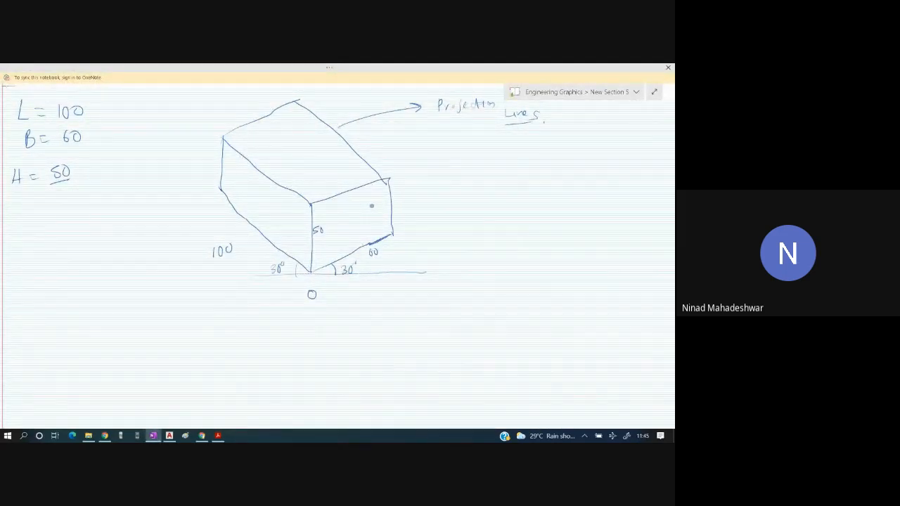
pyautogui.hotkey('alt', 'Tab')
pyautogui.hotkey('alt', 'Tab')
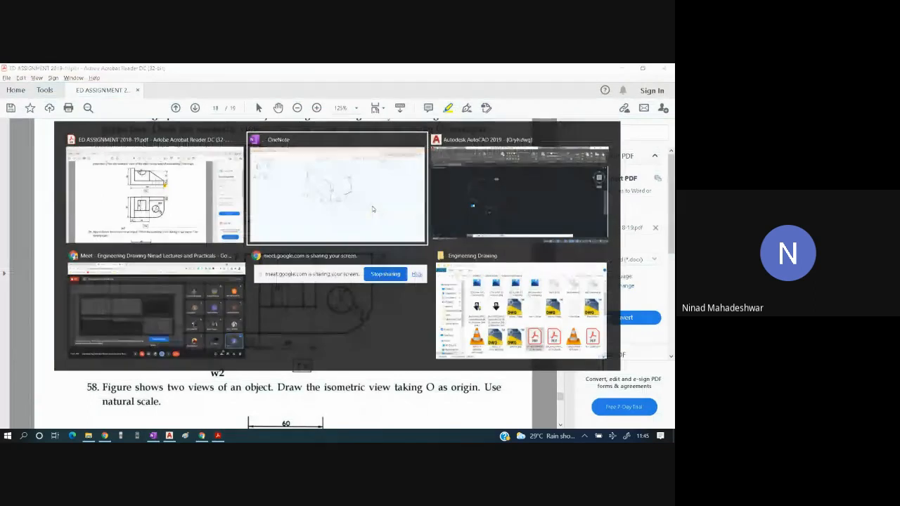
pyautogui.hotkey('alt', 'Tab')
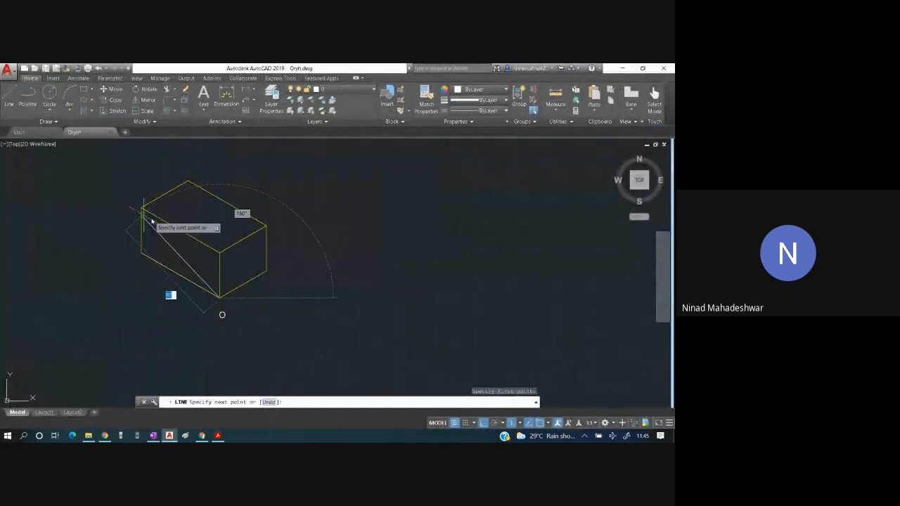
# Draw the L-shaped front profile from O: 100 along the base, 50 up, 12 across, 38 down, parallel to the base, and back to O.
pyautogui.write('100')
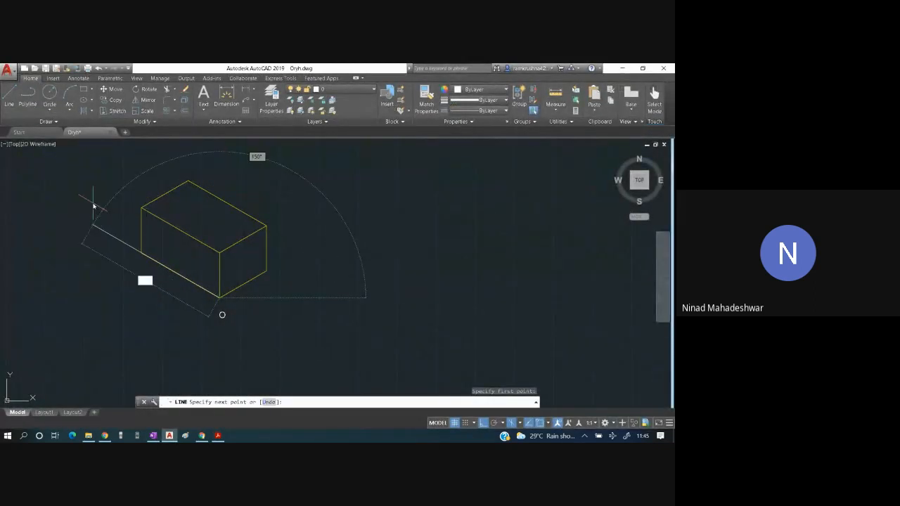
pyautogui.press('Return')
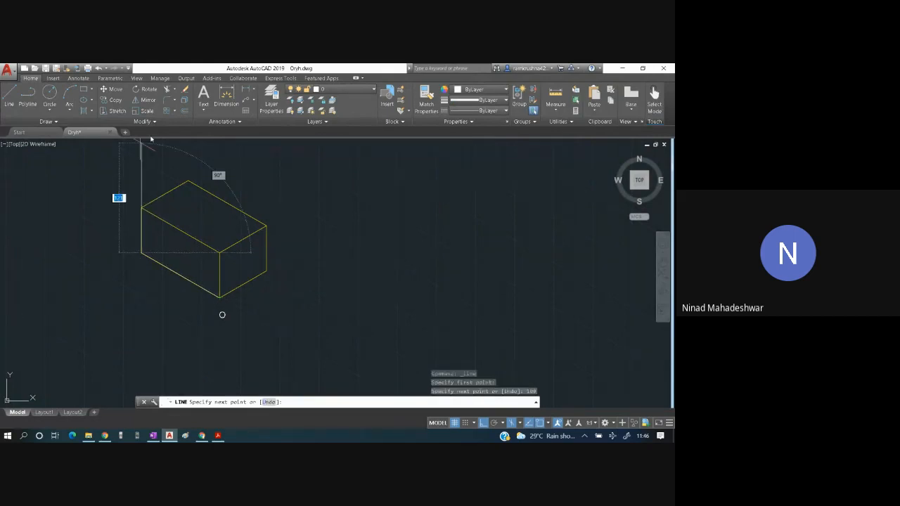
pyautogui.write('50')
pyautogui.press('Return')
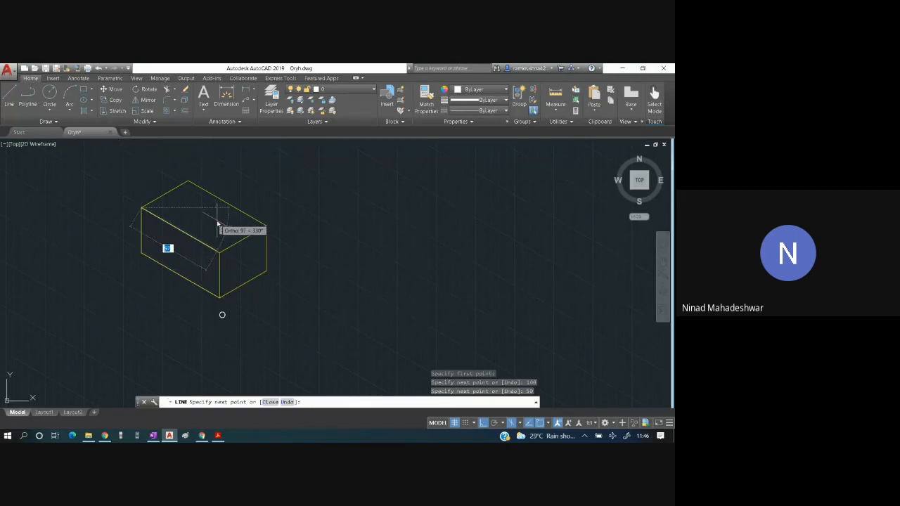
pyautogui.write('12')
pyautogui.press('Return')
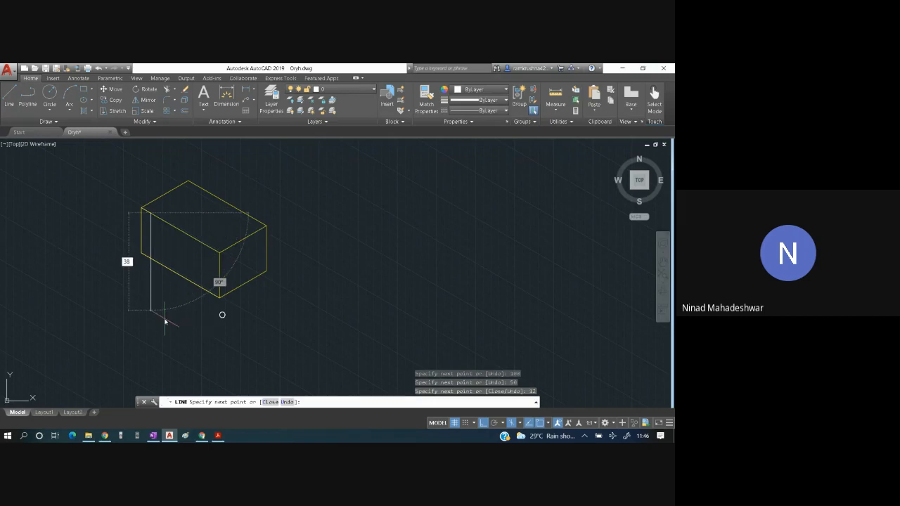
pyautogui.press('Return')
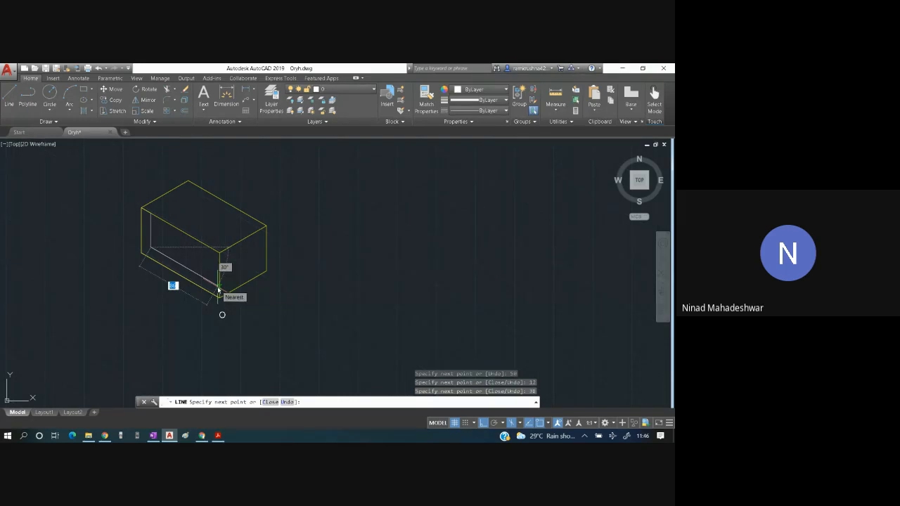
pyautogui.write('88')
pyautogui.press('Return')
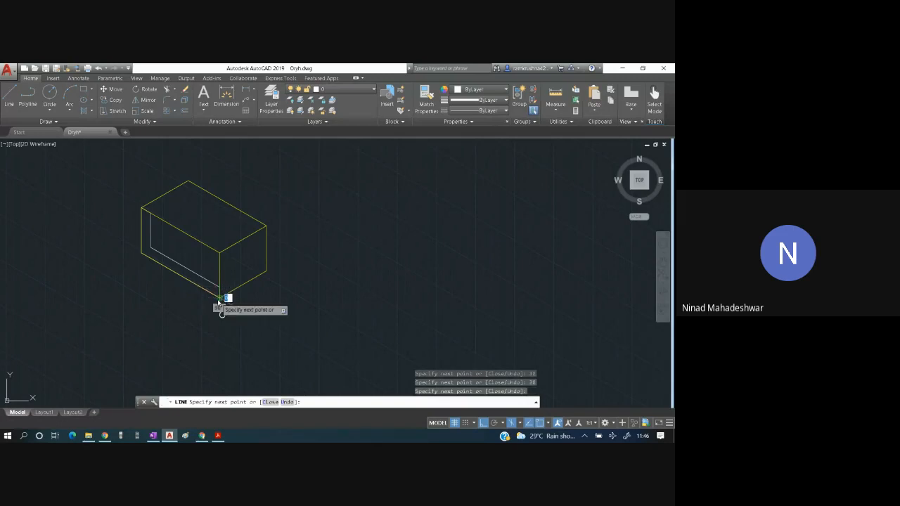
pyautogui.press('Escape')
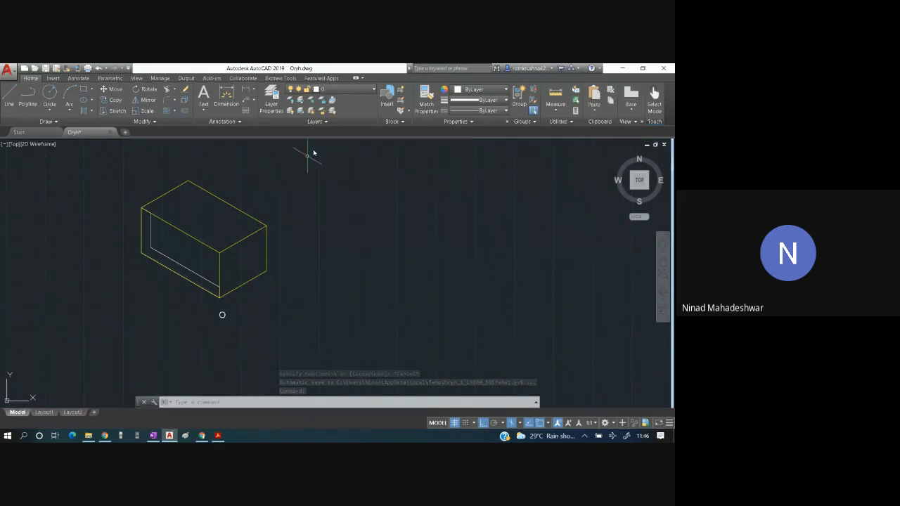
# Turn the Projection line layer off to examine the L-shaped profile alone, and turn the layer back on.
pyautogui.click(330, 89)
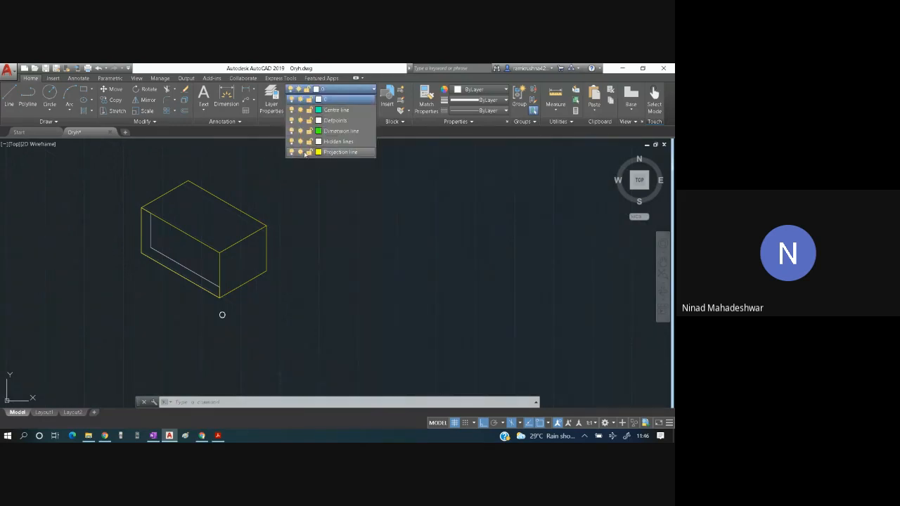
pyautogui.click(292, 152)
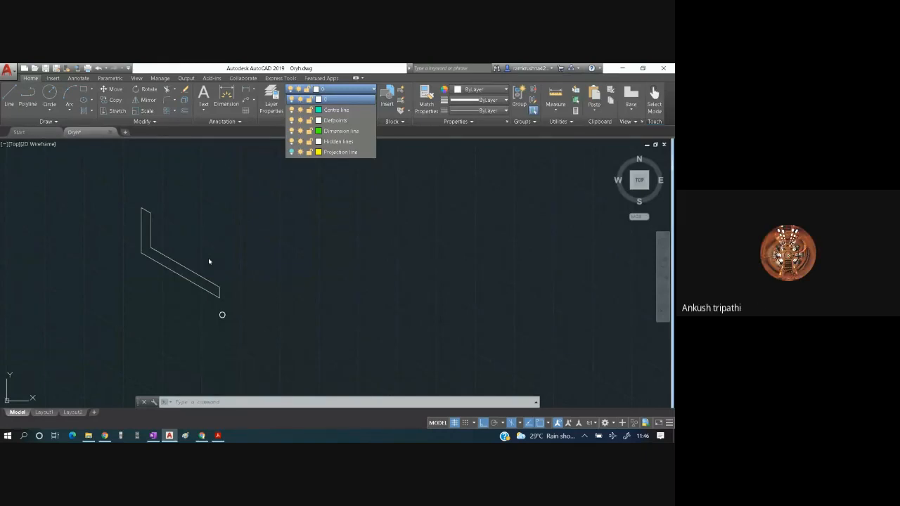
pyautogui.click(291, 152)
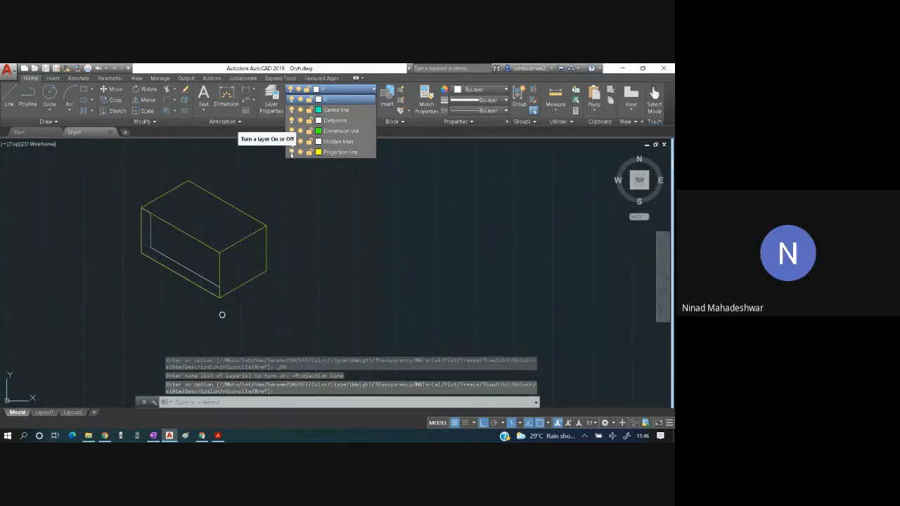
# Check question 57's front view in the PDF and draw lines from the upright's top inner corner: 8 down, 44 parallel to the base, 30 down.
pyautogui.hotkey('alt', 'Tab')
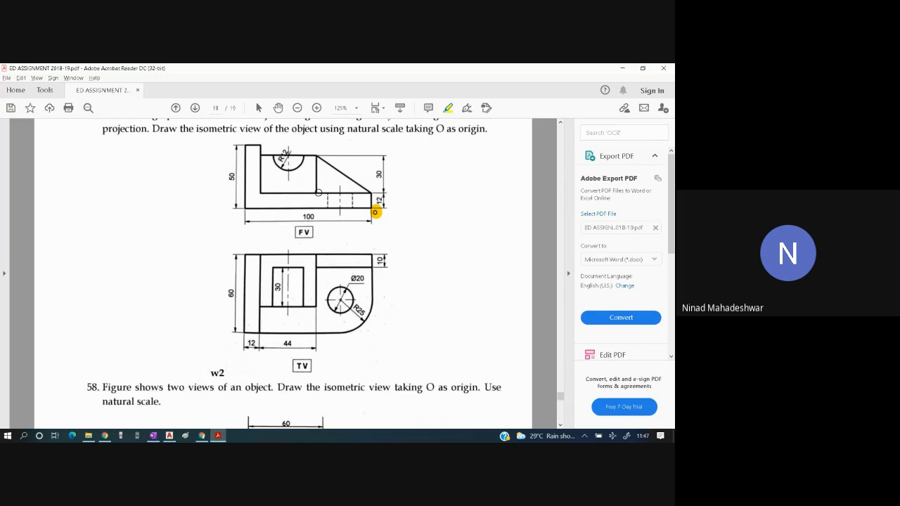
pyautogui.hotkey('alt', 'Tab')
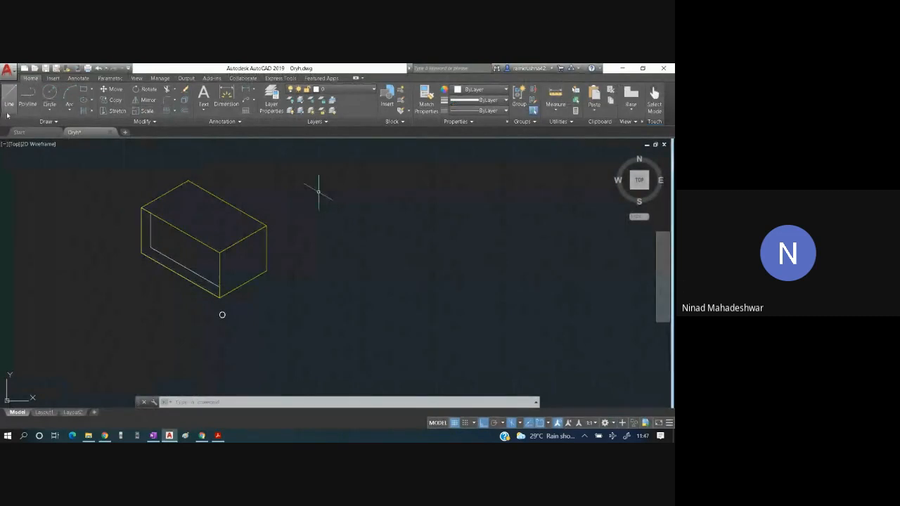
pyautogui.click(9, 102)
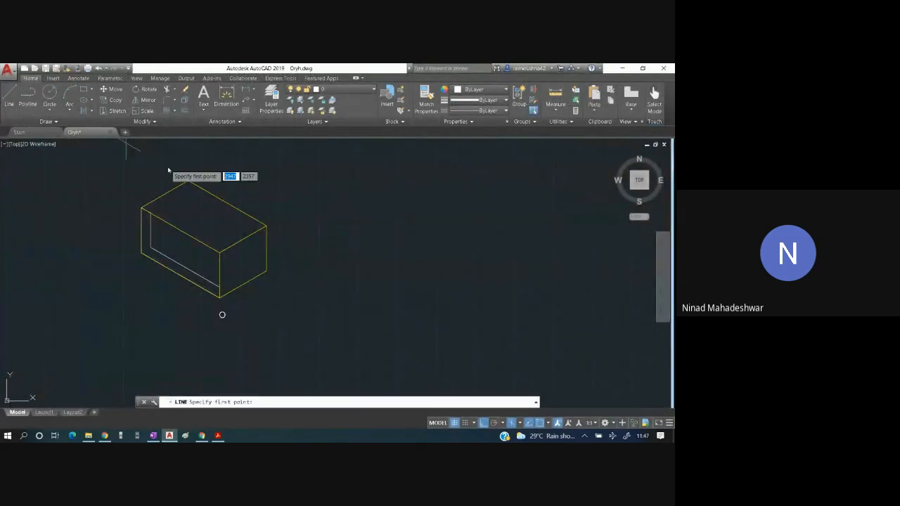
pyautogui.click(150, 214)
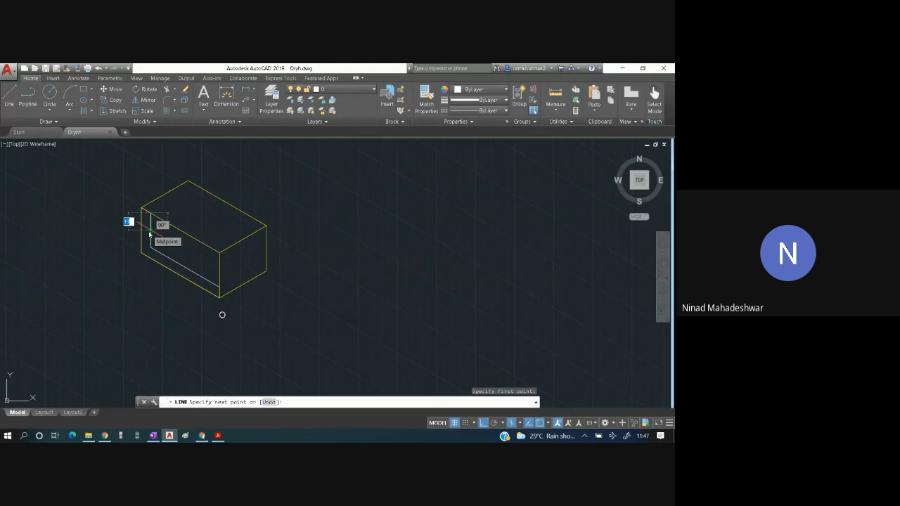
pyautogui.write('8')
pyautogui.press('Return')
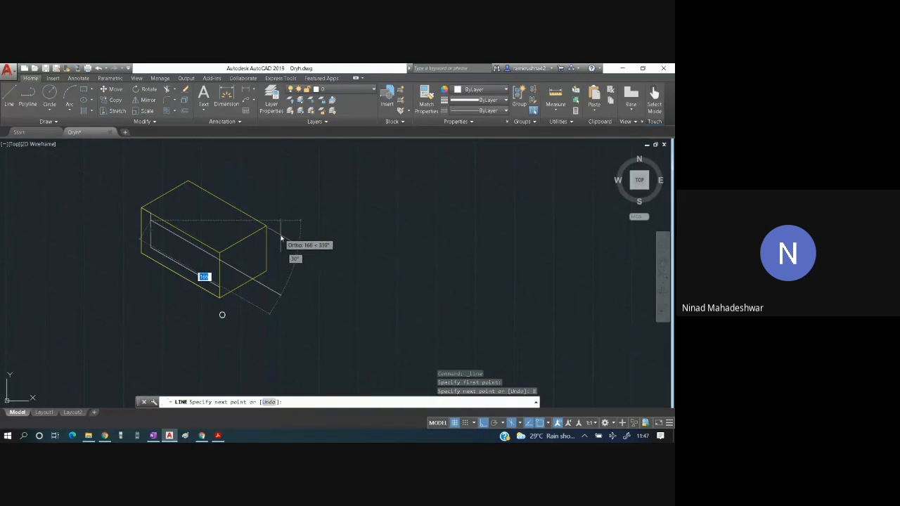
pyautogui.write('44')
pyautogui.press('Return')
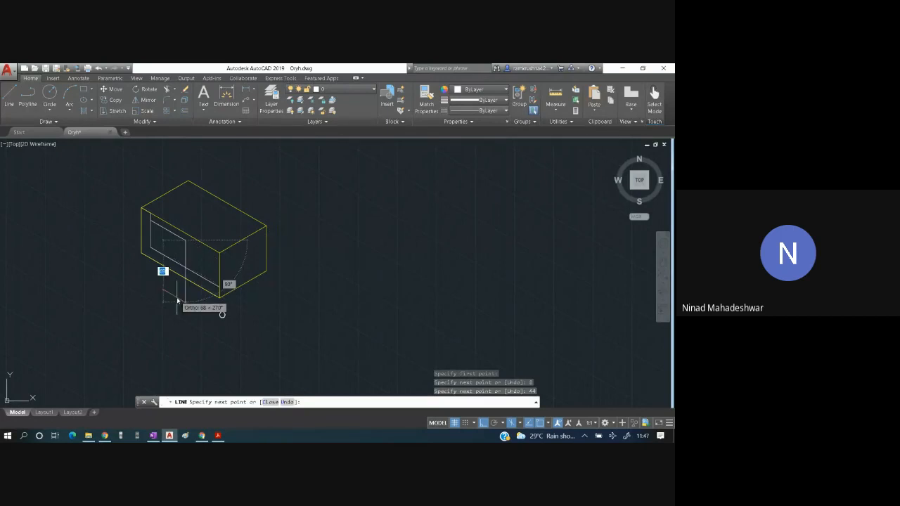
pyautogui.write('30')
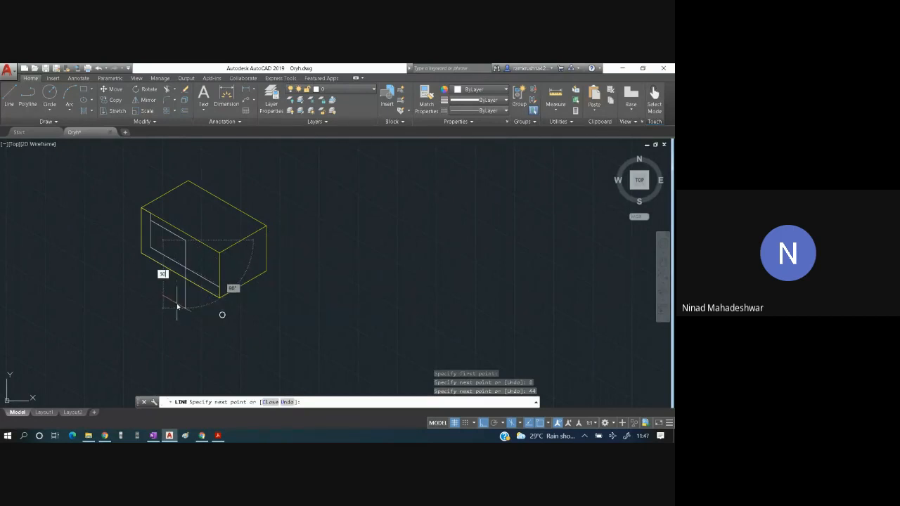
pyautogui.press('Return')
pyautogui.press('Escape')
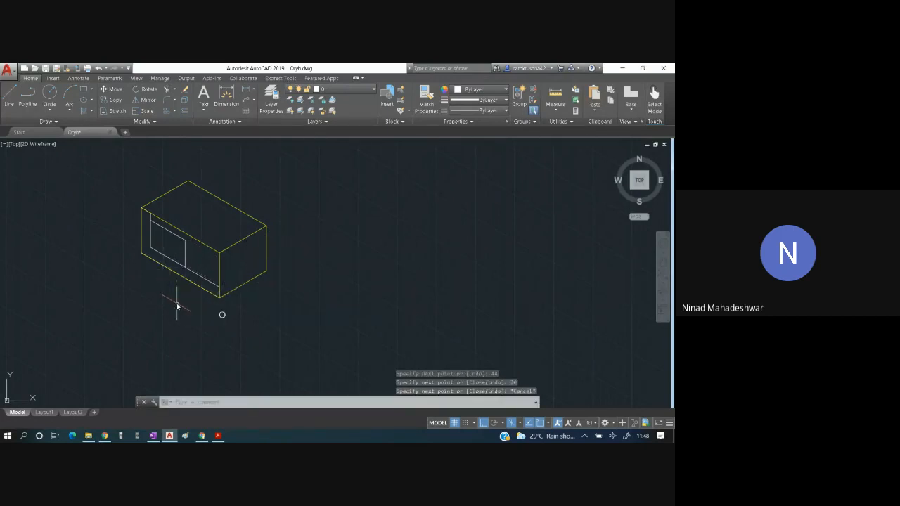
# Recheck the front view in the PDF and draw the sloping line from the 44 line's end to the base's upper corner above O.
pyautogui.hotkey('alt', 'Tab')
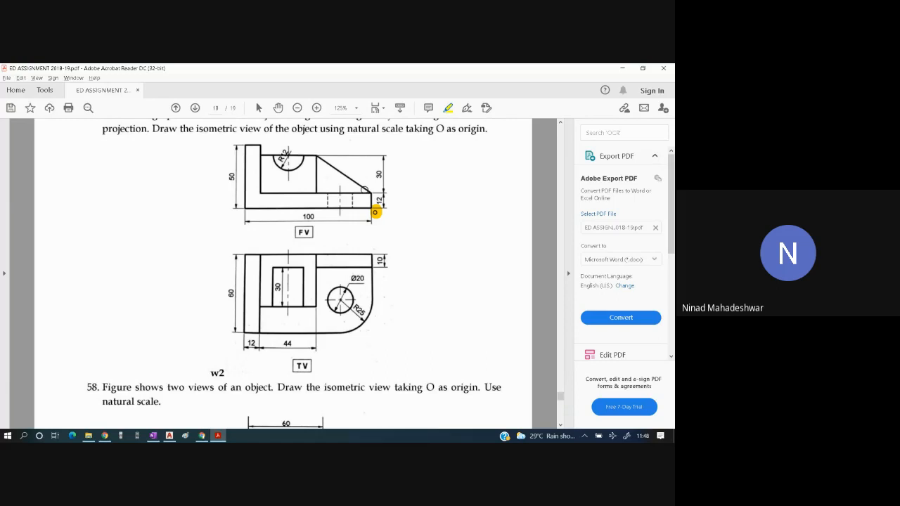
pyautogui.hotkey('alt', 'Tab')
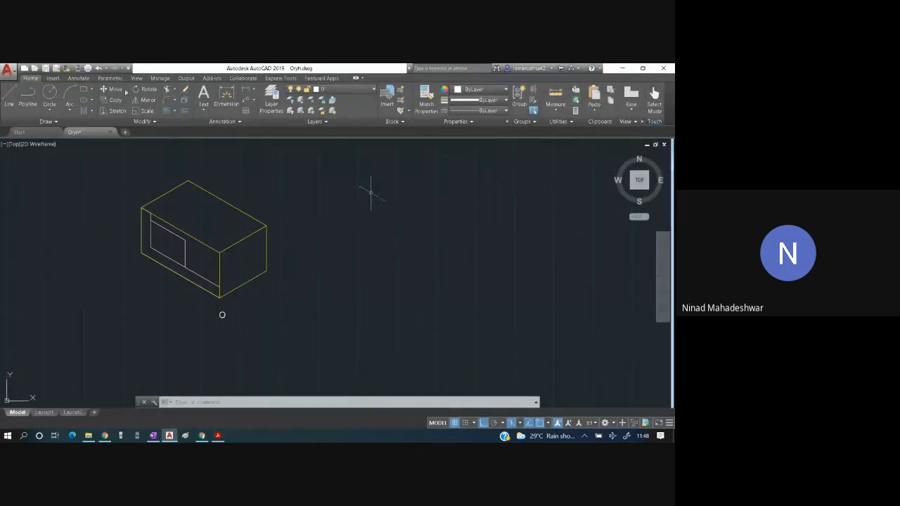
pyautogui.click(9, 101)
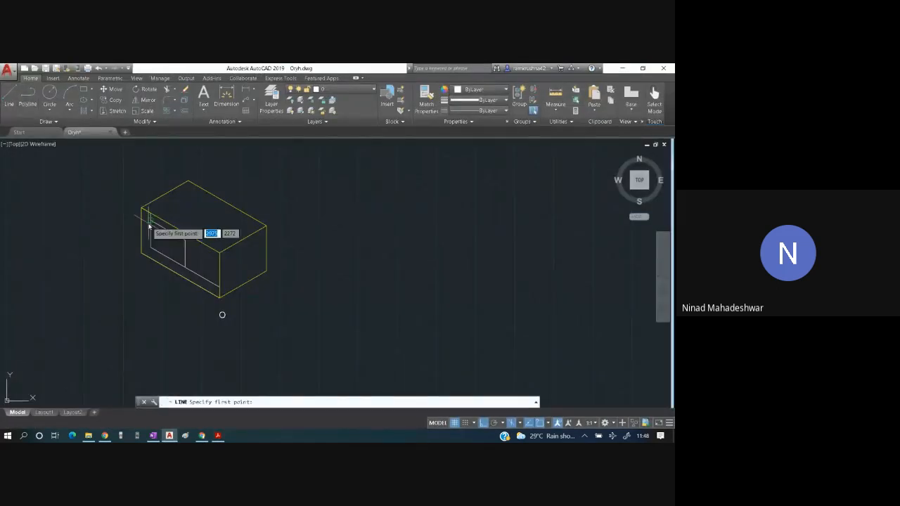
pyautogui.click(186, 243)
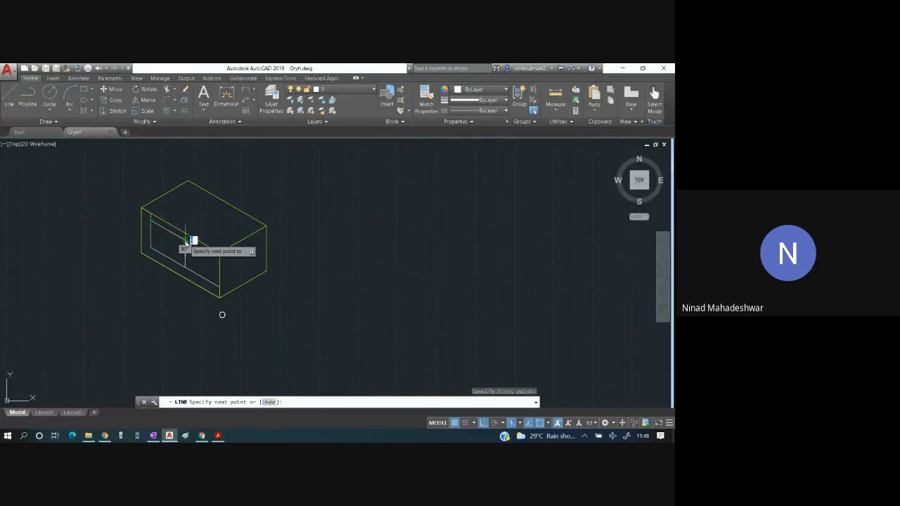
pyautogui.click(220, 288)
pyautogui.press('Escape')
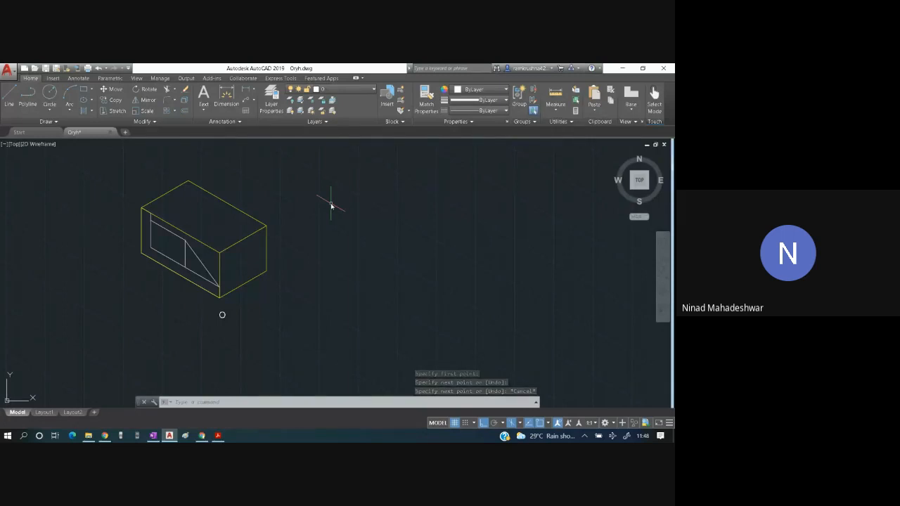
# Turn the Projection line layer off, compare the front profile with the PDF's front view, and turn the layer back on.
pyautogui.click(371, 91)
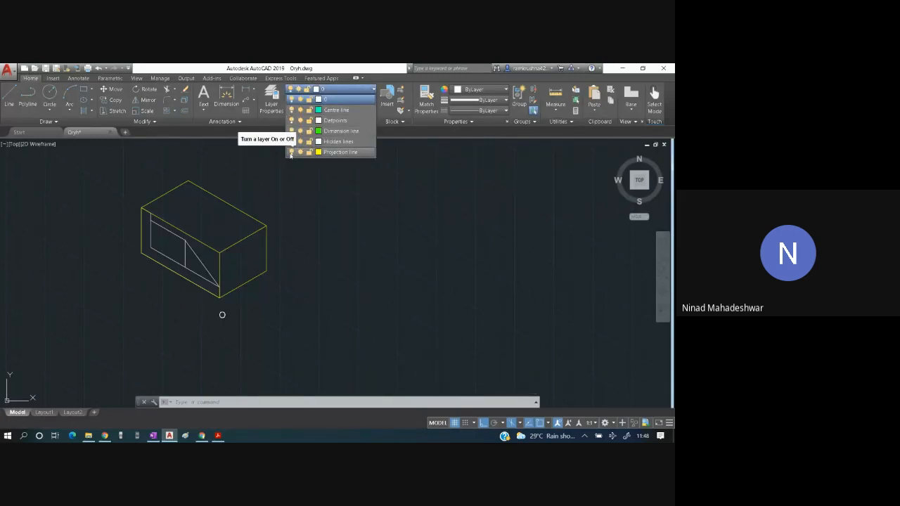
pyautogui.click(291, 152)
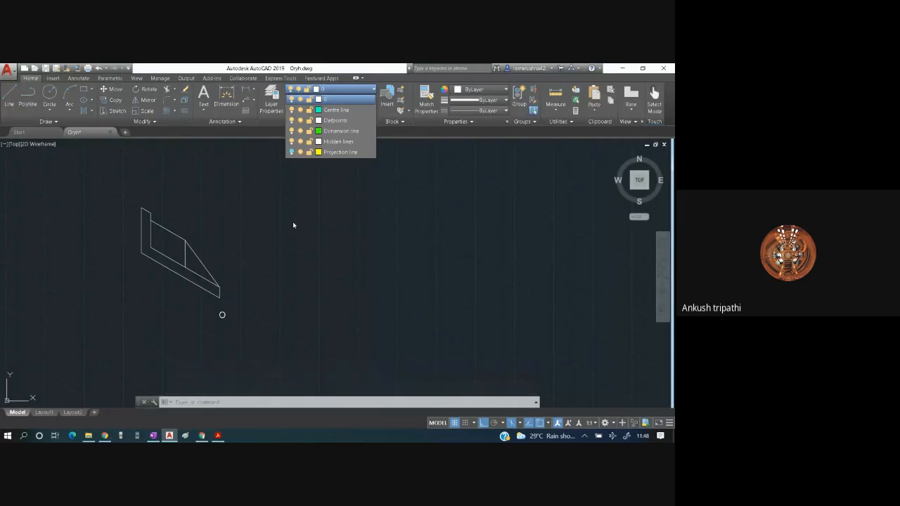
pyautogui.hotkey('alt', 'Tab')
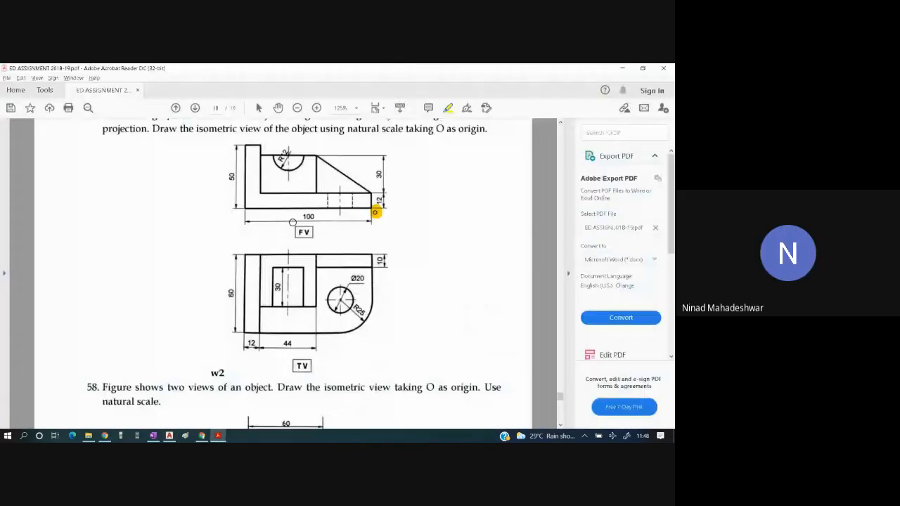
pyautogui.hotkey('alt', 'Tab')
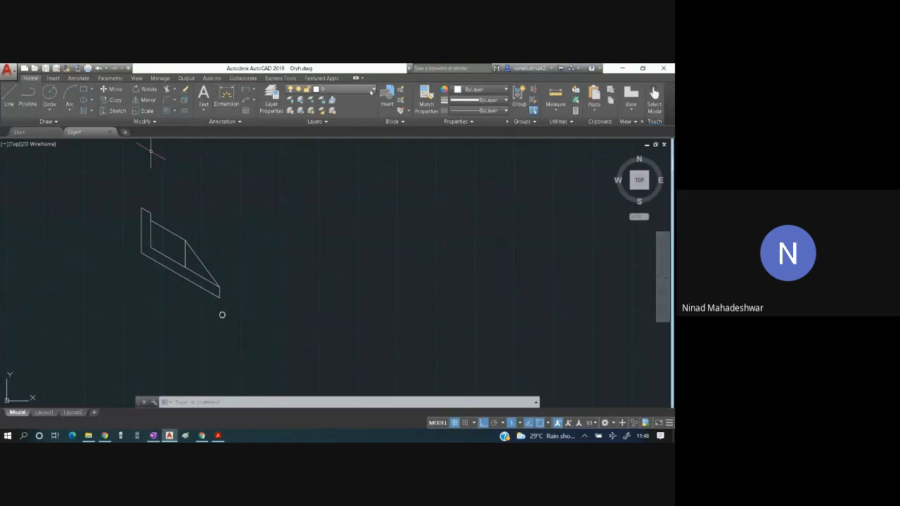
pyautogui.click(330, 90)
pyautogui.click(292, 152)
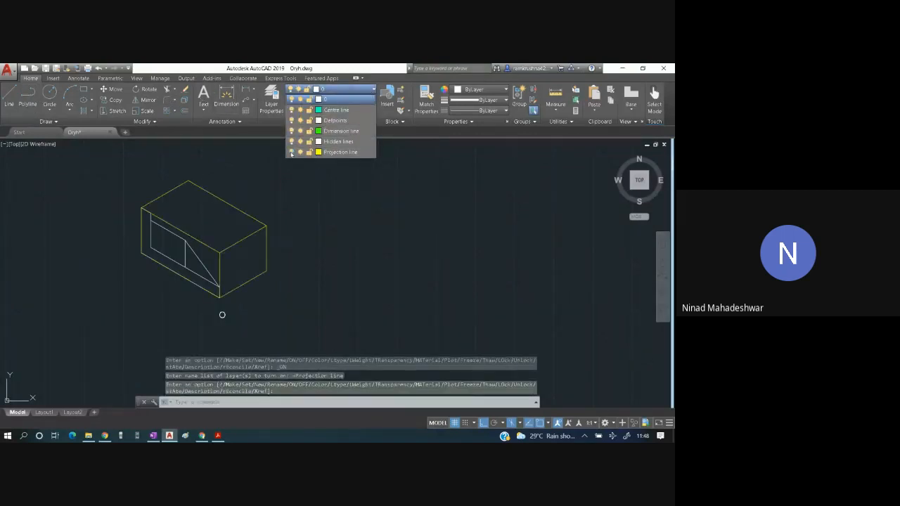
pyautogui.click(333, 216)
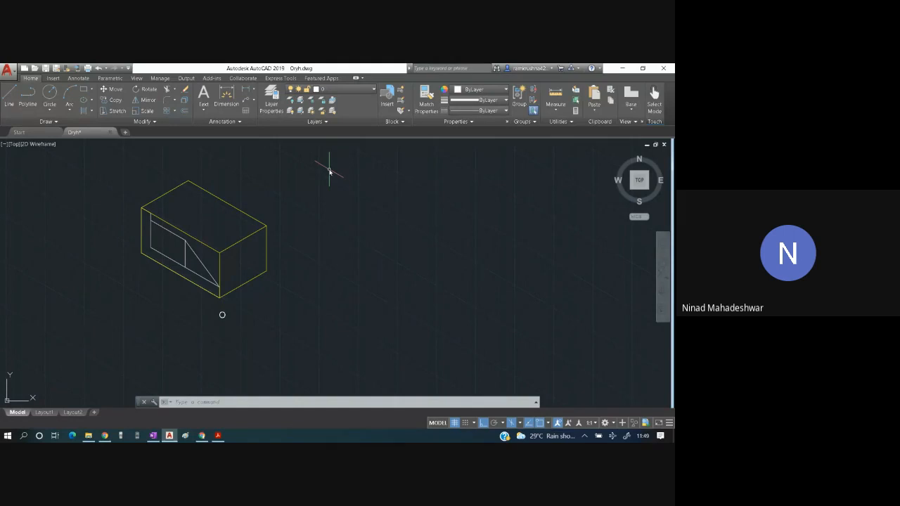
# Draw a line from O along the box's bottom depth edge to its back corner, using the top isoplane.
pyautogui.click(16, 106)
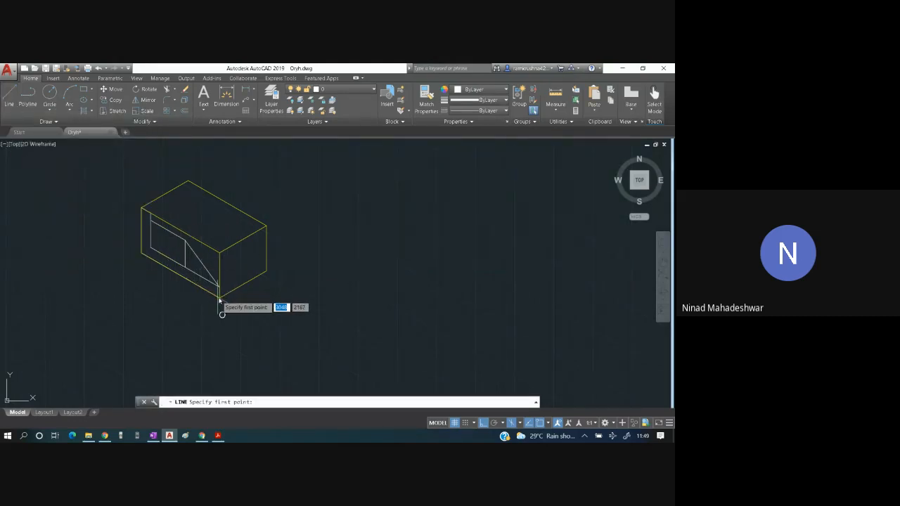
pyautogui.click(220, 298)
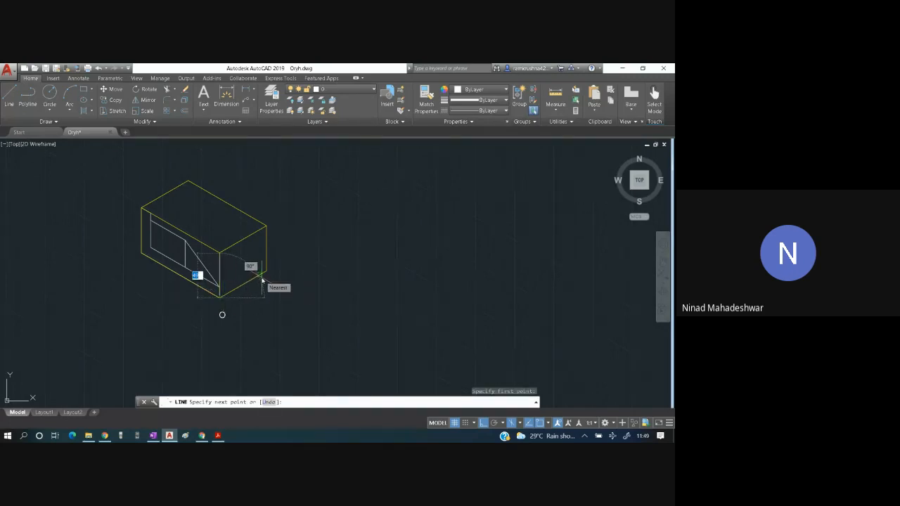
pyautogui.press('F5')
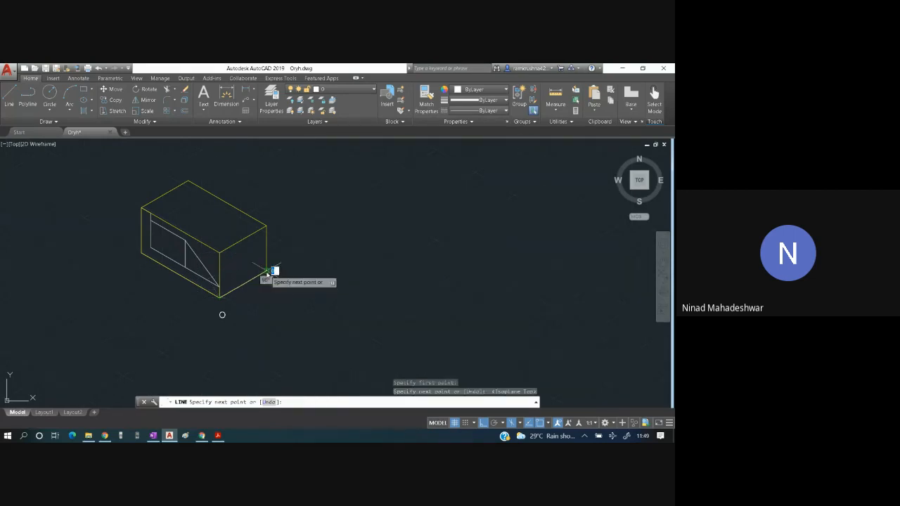
pyautogui.press('Escape')
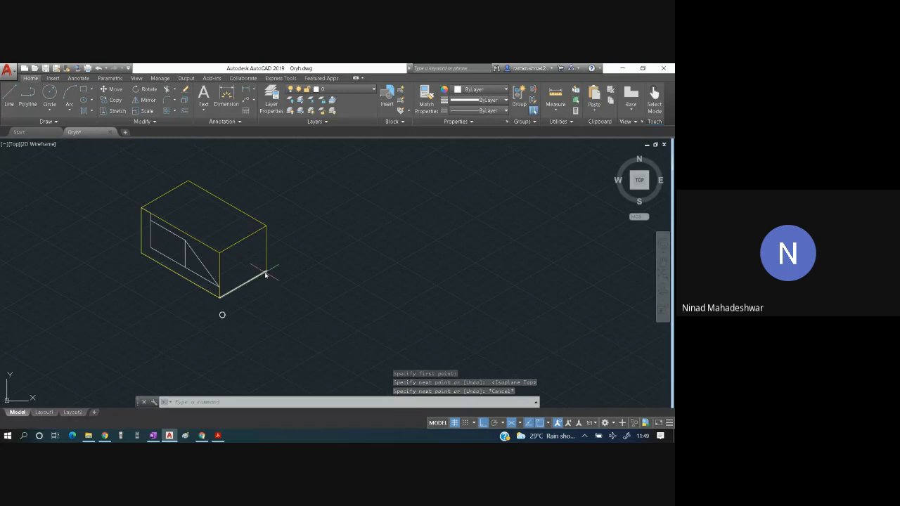
# Turn the Projection line layer off and lock it.
pyautogui.click(341, 89)
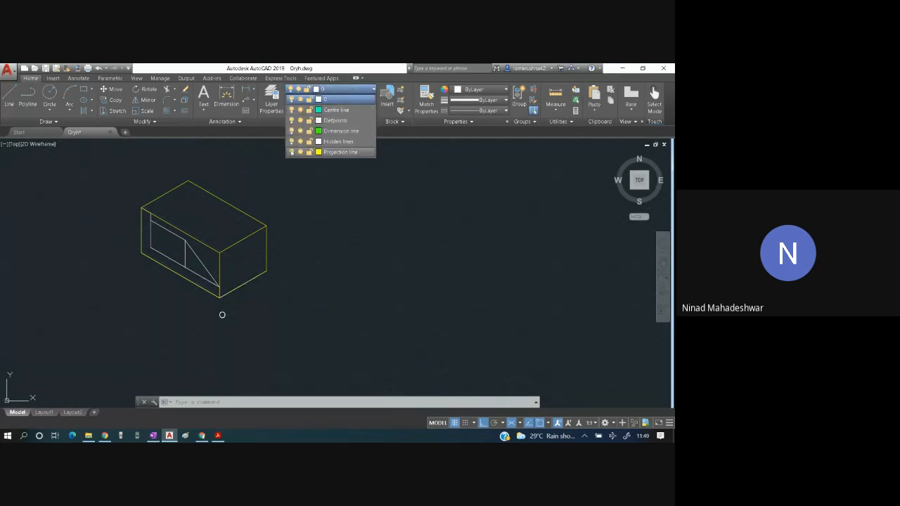
pyautogui.click(292, 152)
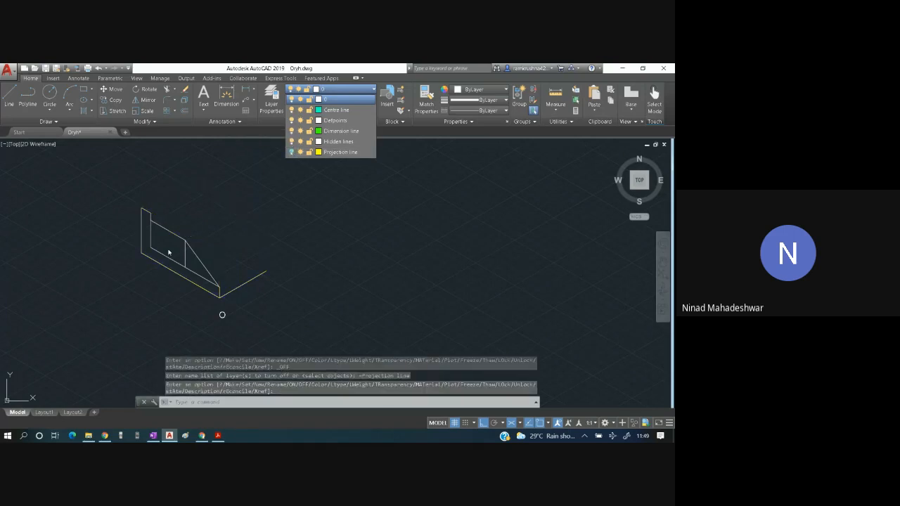
pyautogui.click(182, 297)
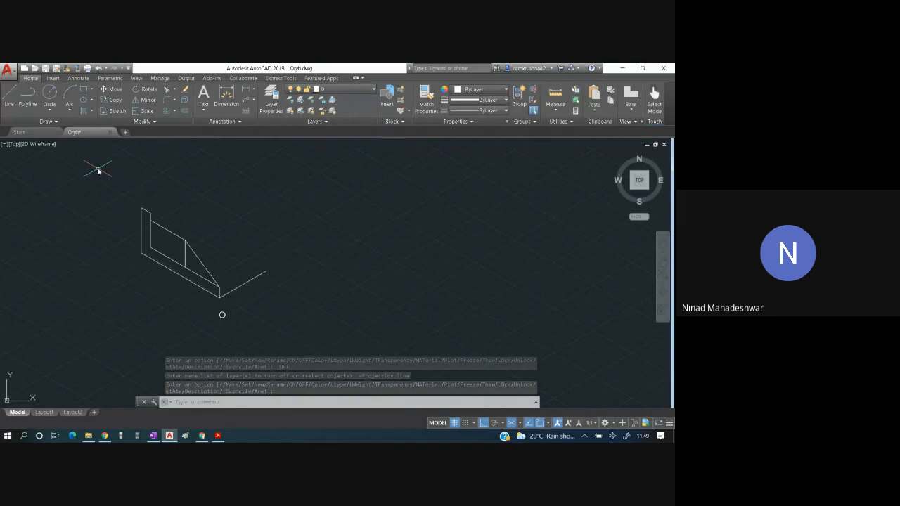
pyautogui.click(141, 275)
pyautogui.click(140, 271)
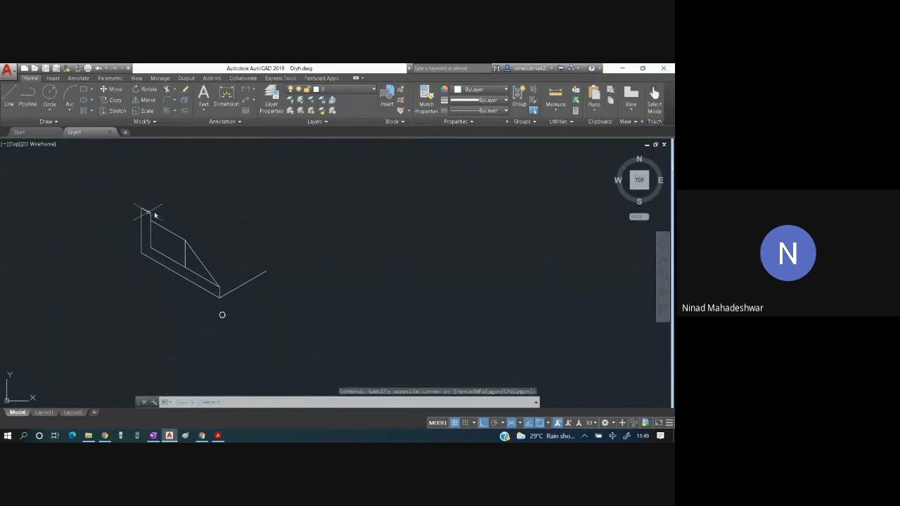
pyautogui.click(140, 212)
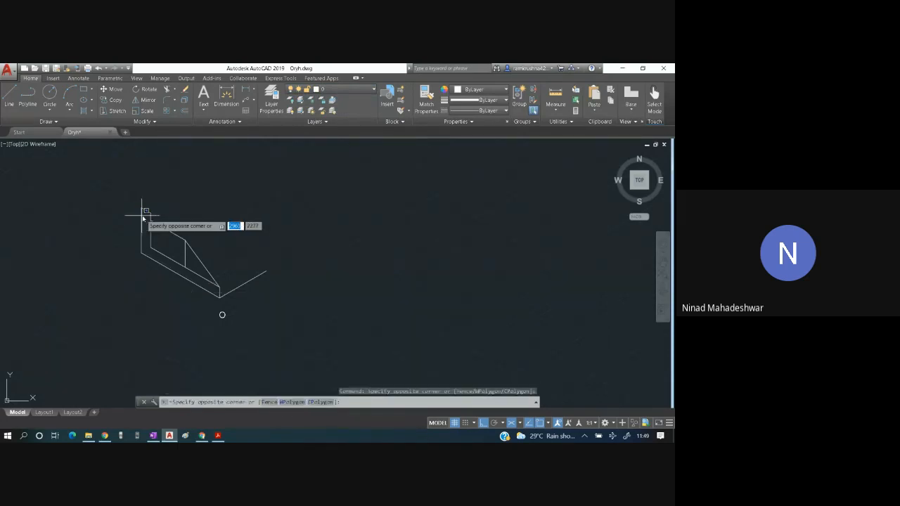
pyautogui.click(175, 246)
pyautogui.hotkey('ctrl', 'a')
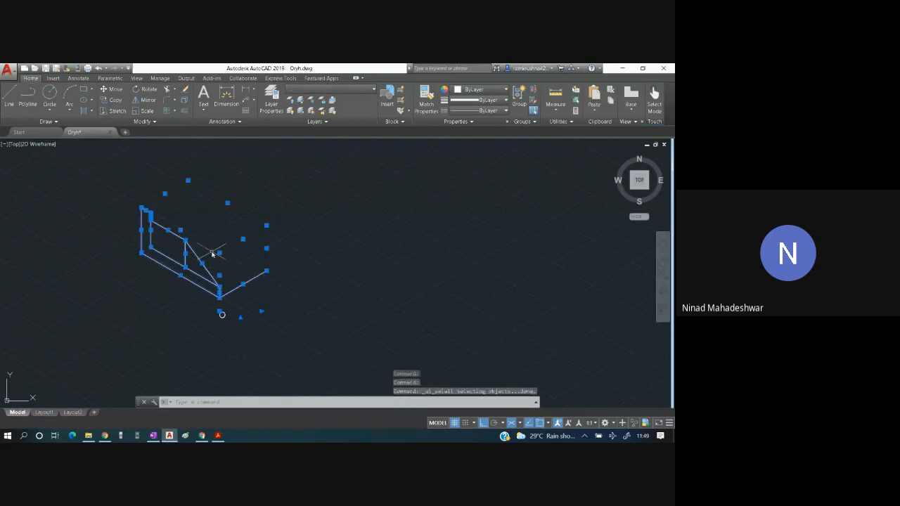
pyautogui.click(336, 92)
pyautogui.click(308, 151)
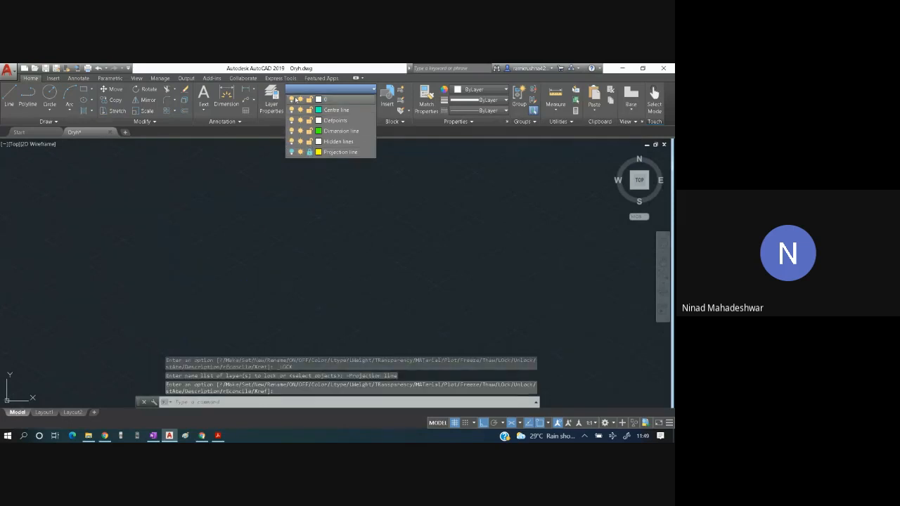
pyautogui.click(226, 248)
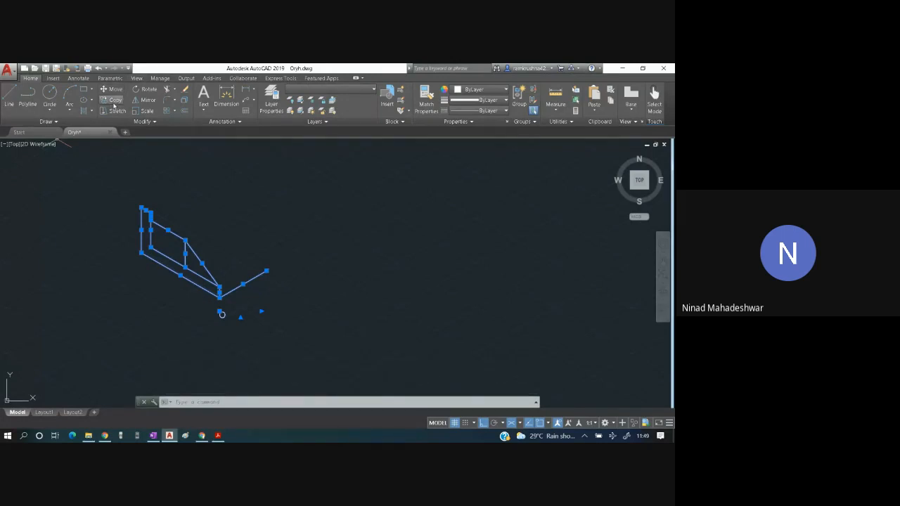
# Copy all visible profile lines, the depth line and the O label from corner O to the depth line's far end.
pyautogui.click(112, 99)
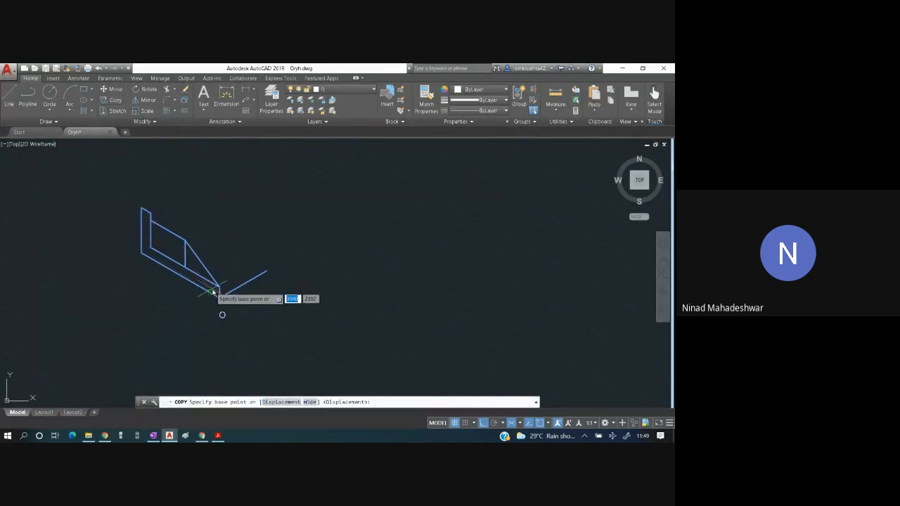
pyautogui.click(217, 290)
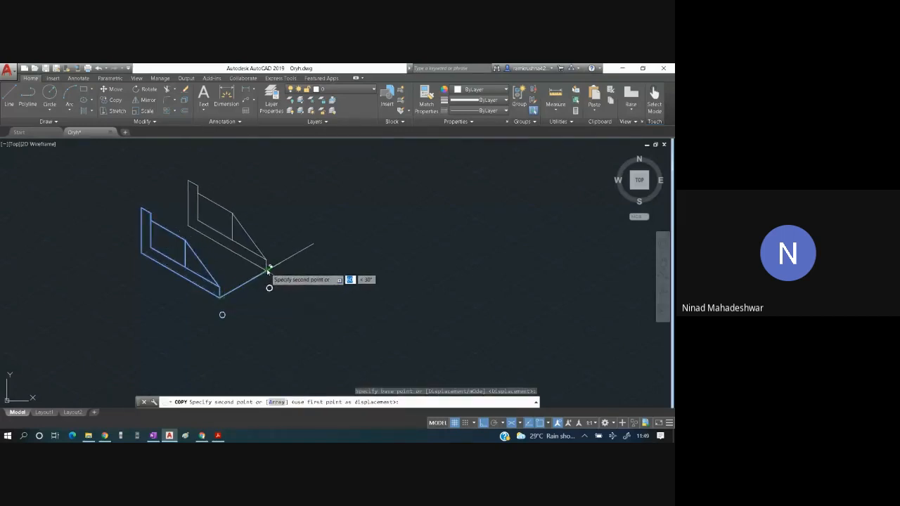
pyautogui.click(269, 269)
pyautogui.press('Escape')
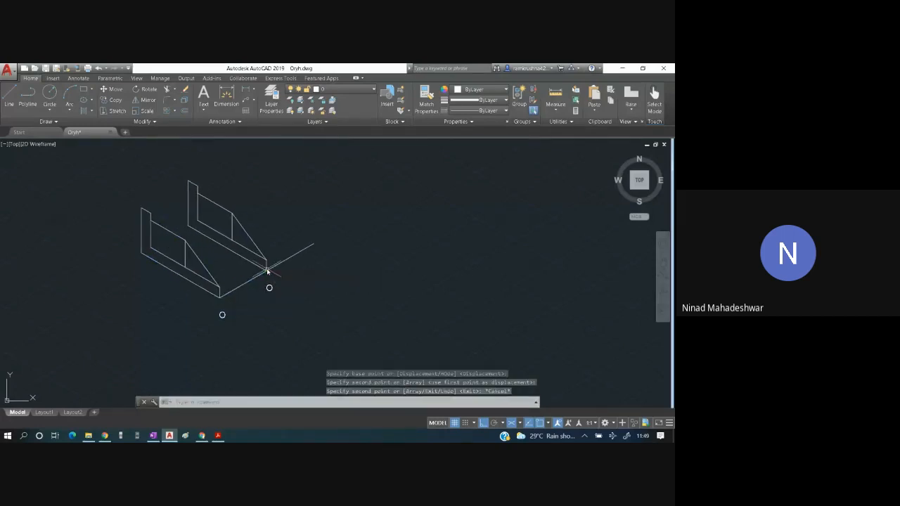
# Delete the surplus depth line extending beyond the back O corner, and check the object against question 57's views in the PDF.
pyautogui.click(298, 255)
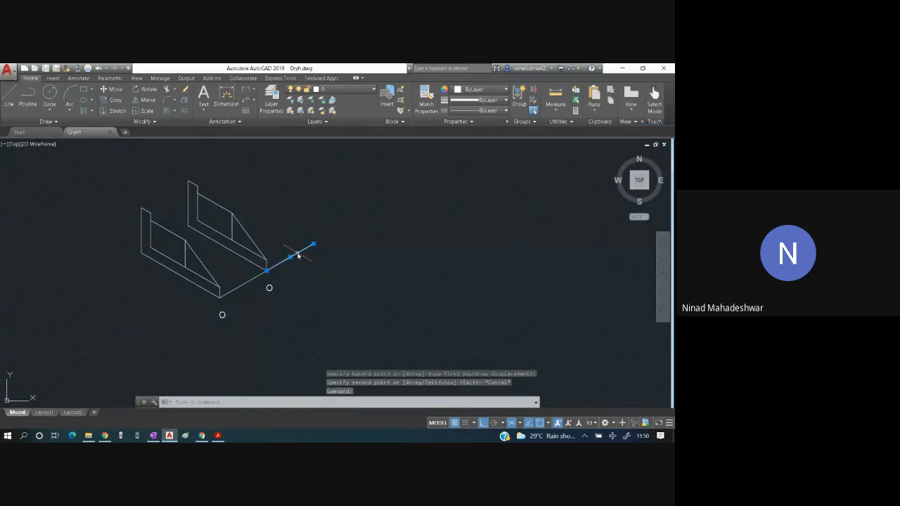
pyautogui.press('Delete')
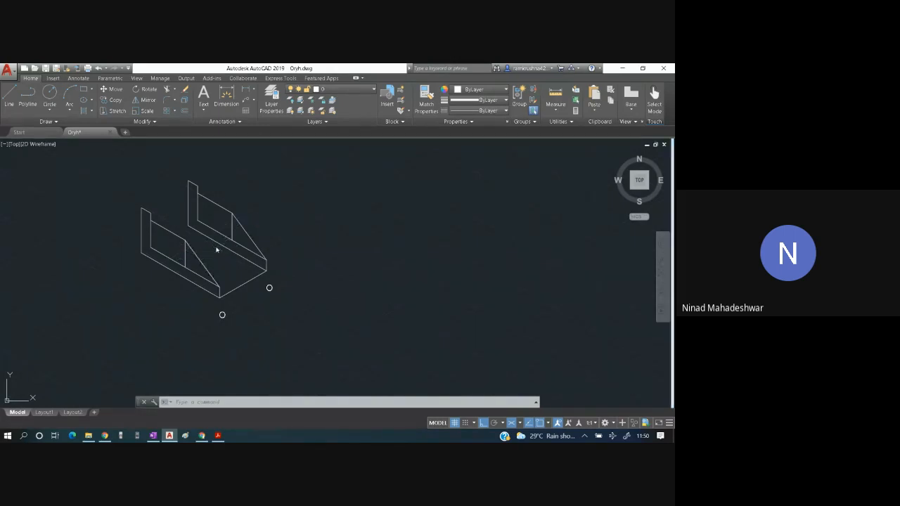
pyautogui.hotkey('alt', 'Tab')
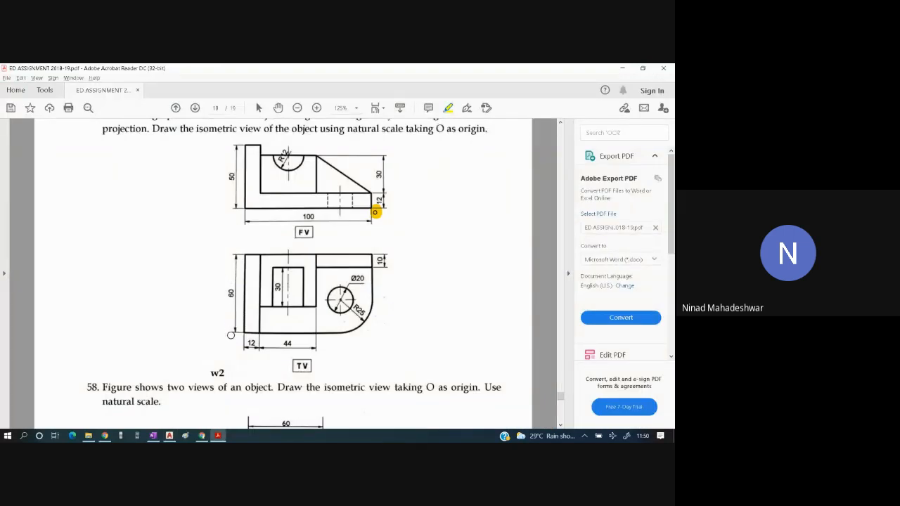
pyautogui.hotkey('alt', 'Tab')
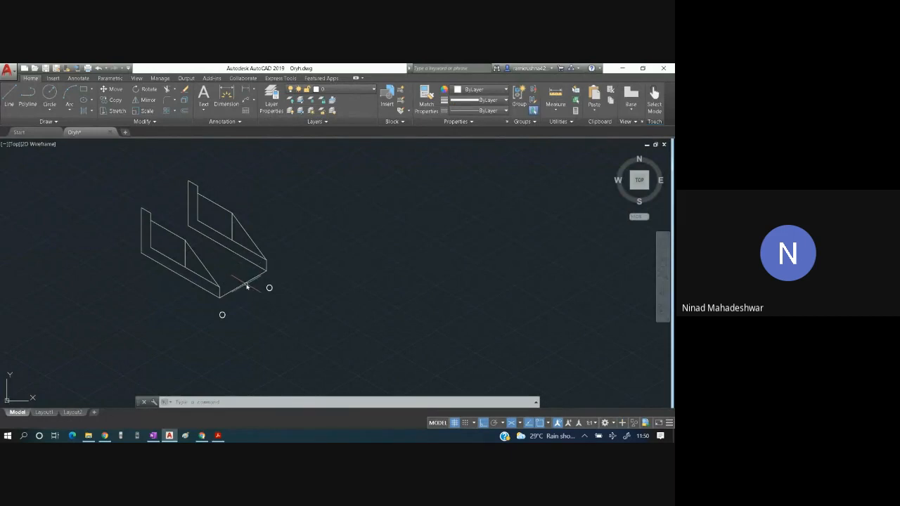
# Copy the bottom depth line from O to the base's upper corner, the slope's top corner, the block-wall junction and both upper wall corners.
pyautogui.click(247, 287)
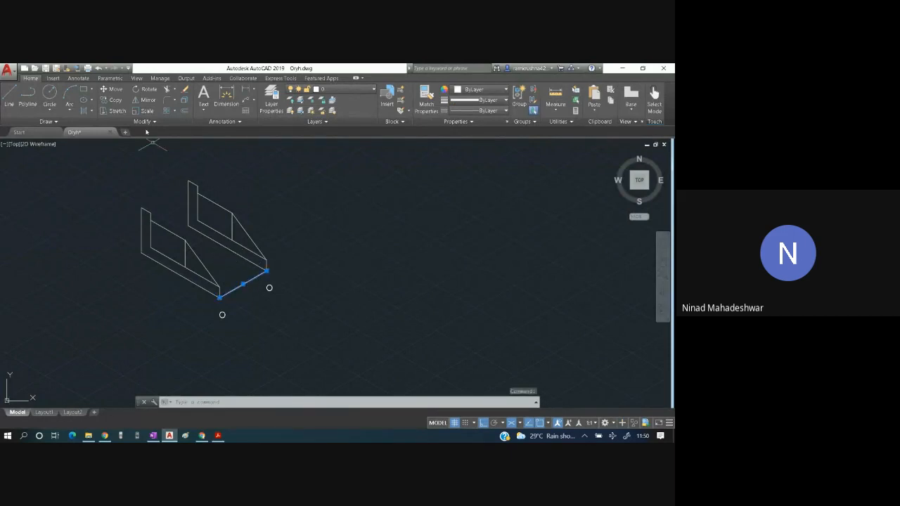
pyautogui.click(120, 104)
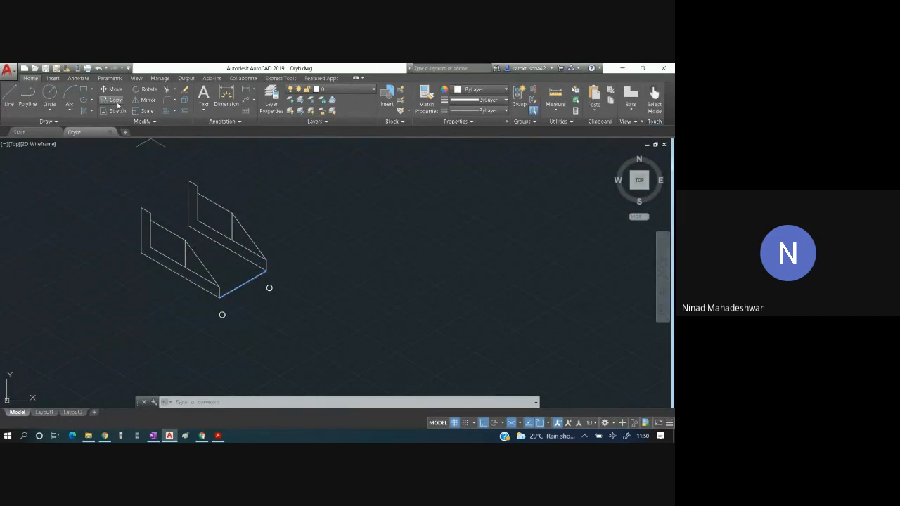
pyautogui.click(221, 296)
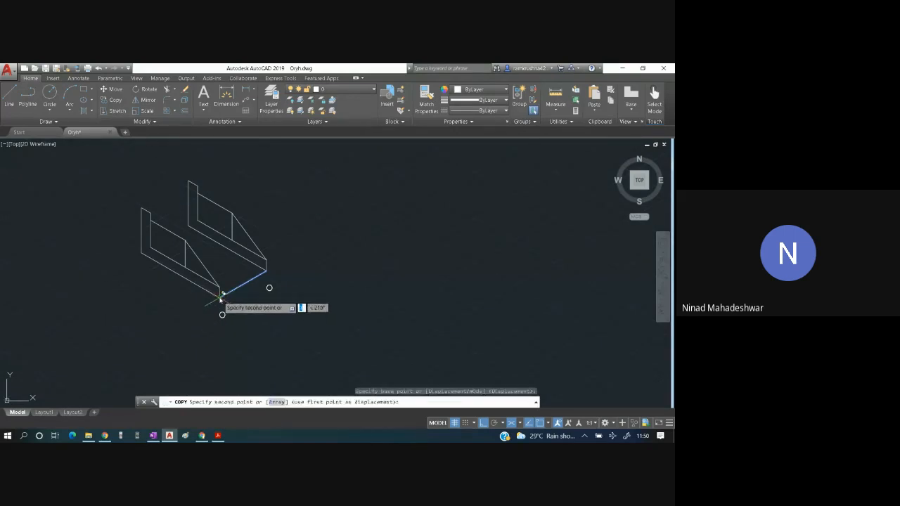
pyautogui.click(223, 284)
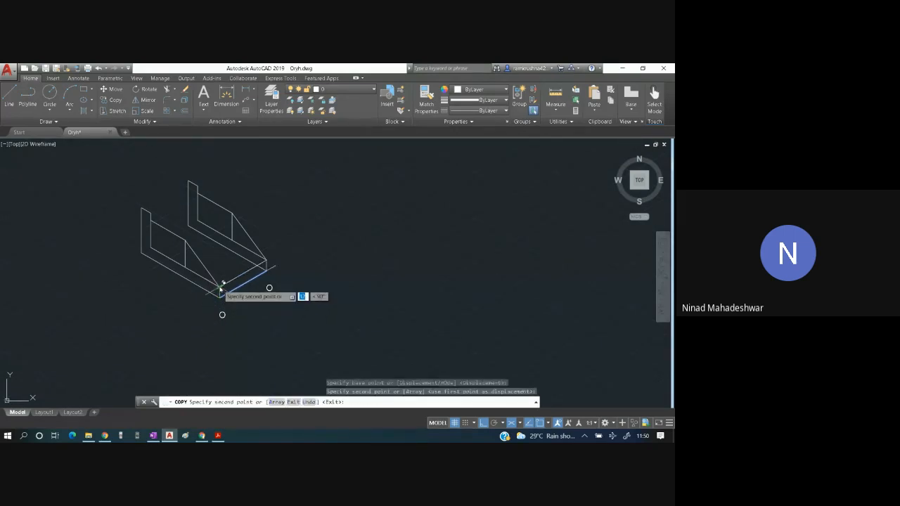
pyautogui.click(187, 242)
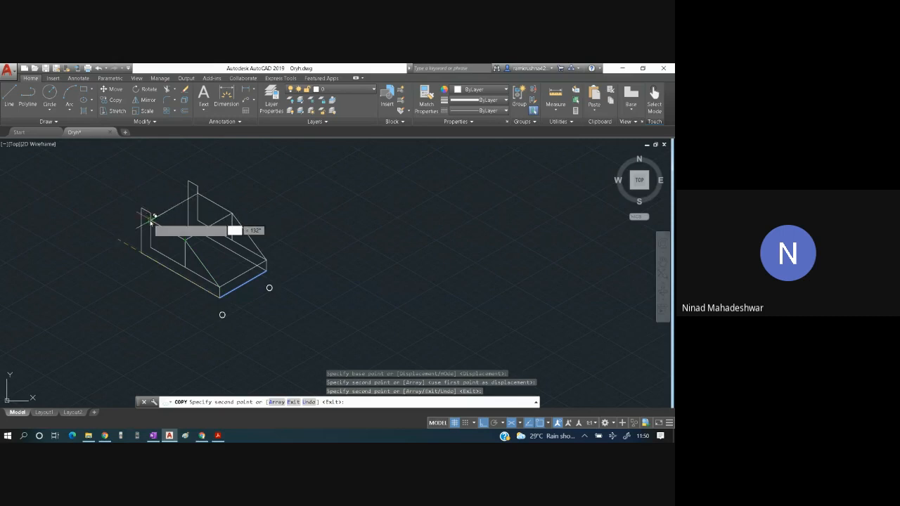
pyautogui.click(151, 215)
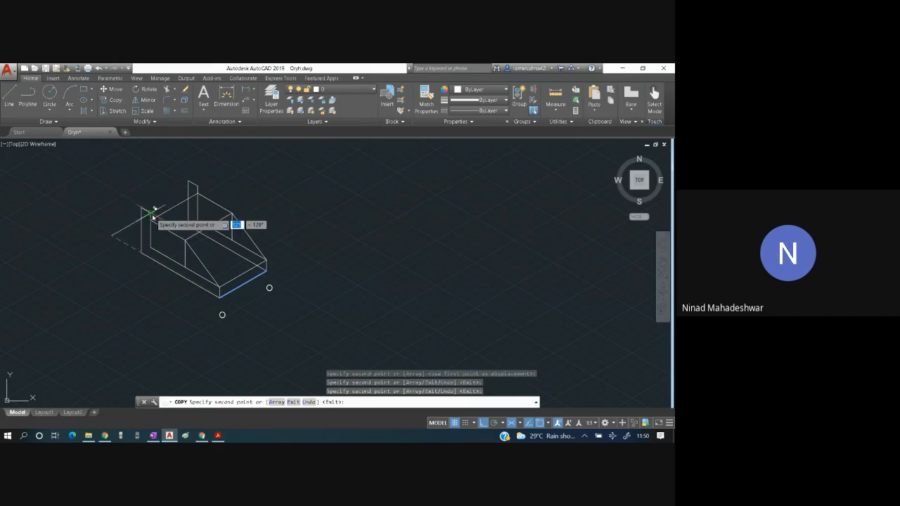
pyautogui.click(152, 215)
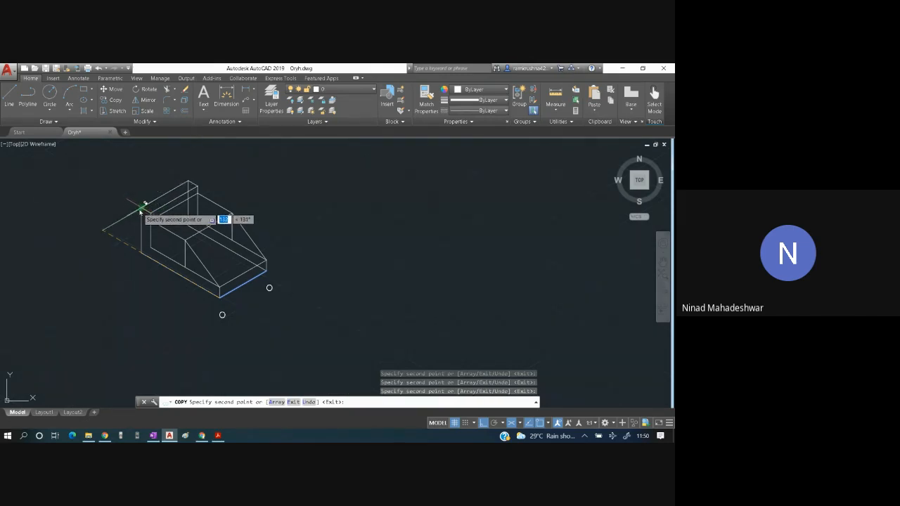
pyautogui.press('Escape')
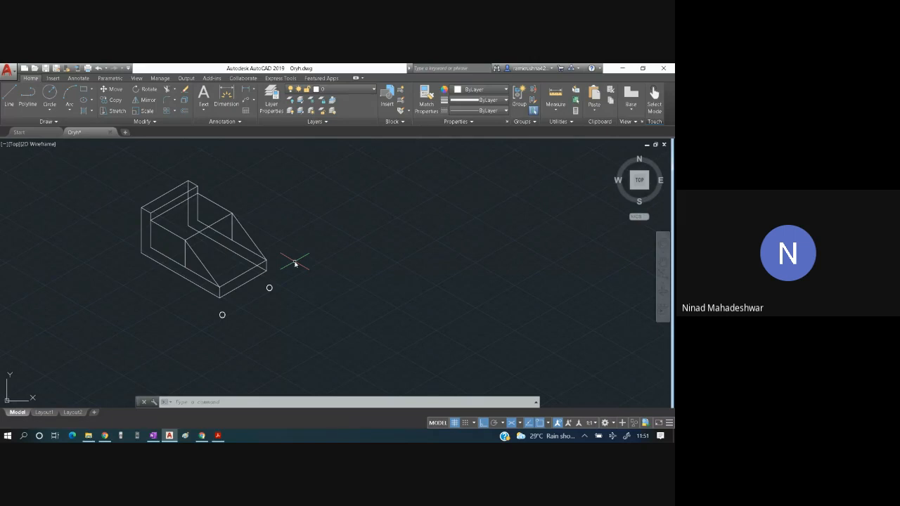
# Try to trim the hidden back-profile edges behind the wall, block and sloped face, using all objects as cutting edges.
pyautogui.hotkey('ctrl', 'a')
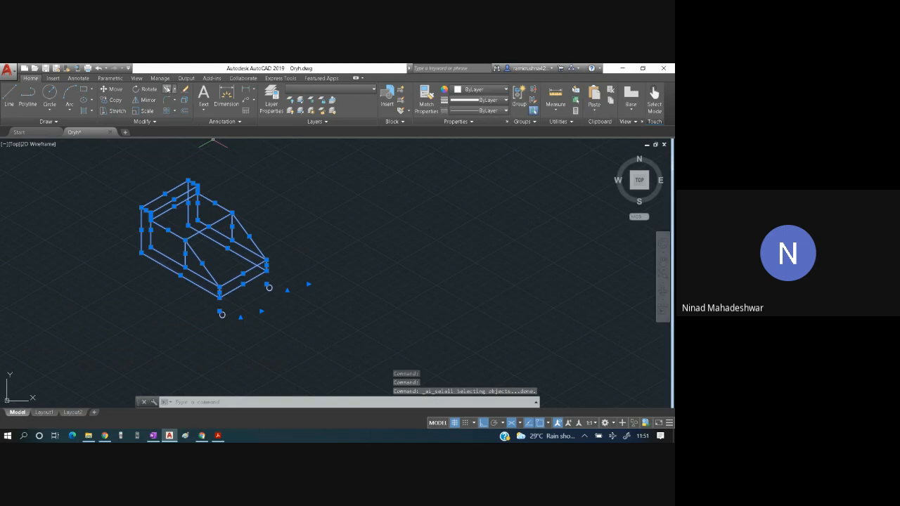
pyautogui.click(170, 89)
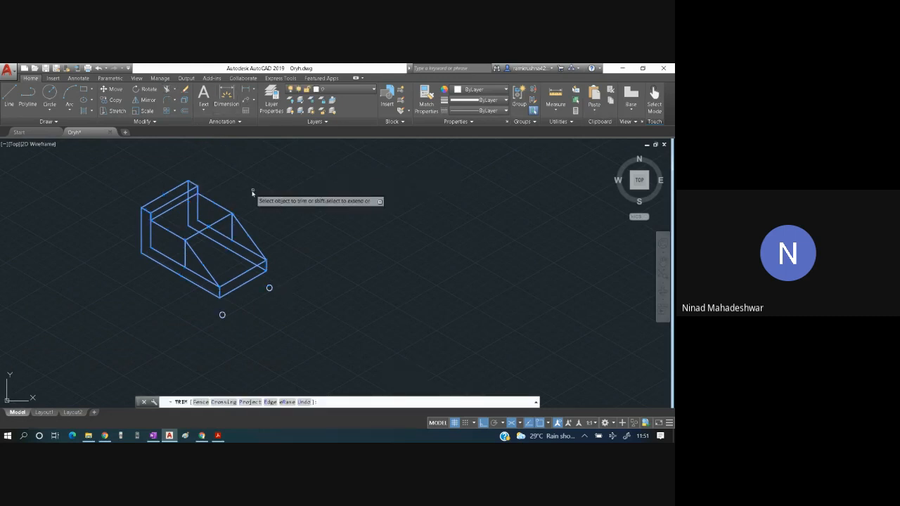
pyautogui.click(188, 185)
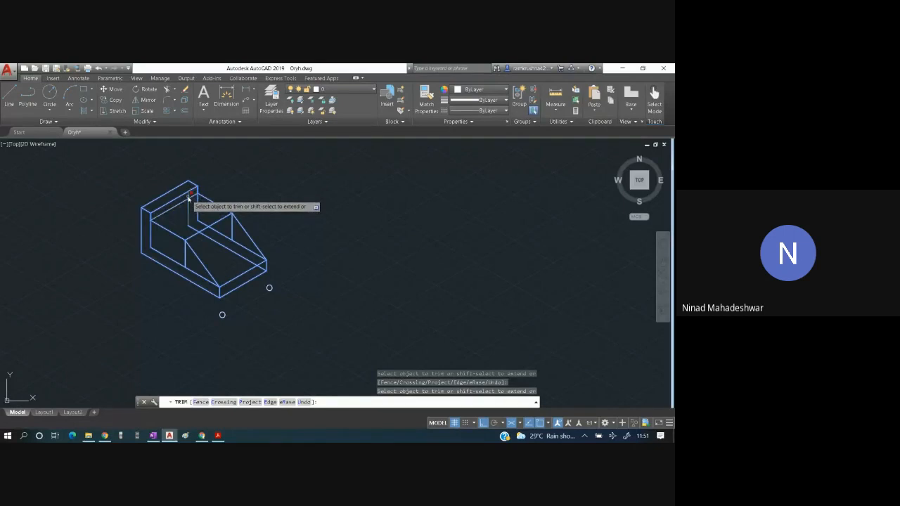
pyautogui.click(189, 203)
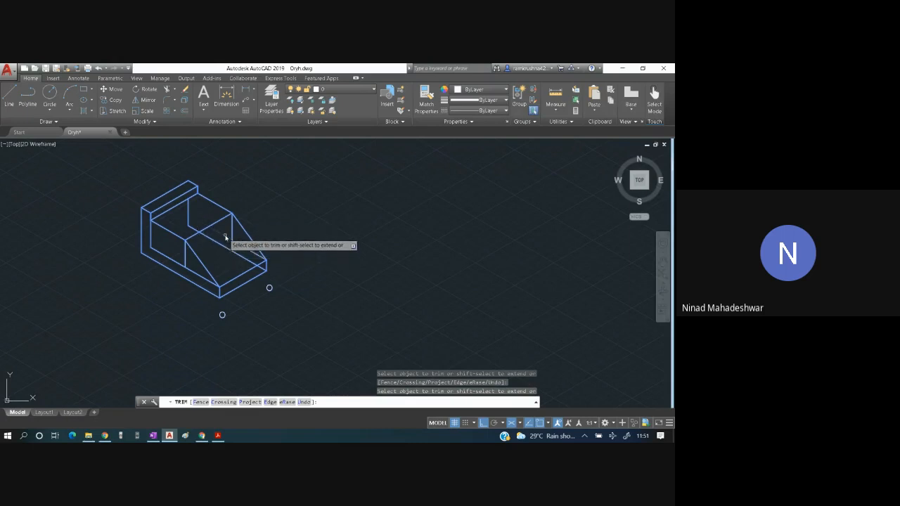
pyautogui.click(233, 235)
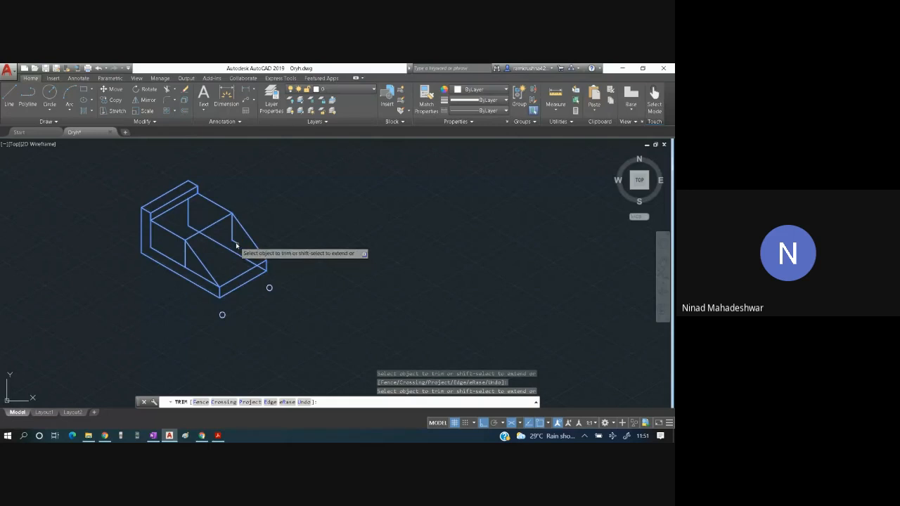
pyautogui.click(234, 250)
pyautogui.click(234, 255)
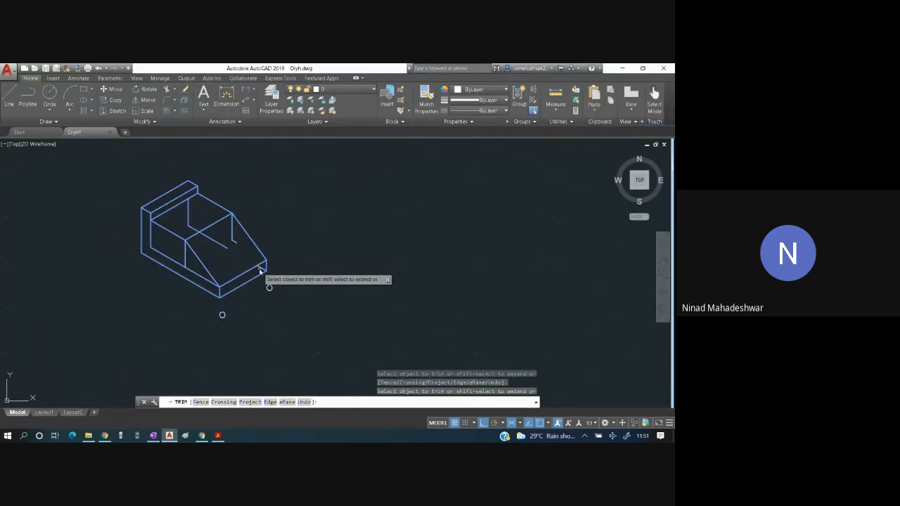
pyautogui.press('Escape')
# Delete the leftover hidden line pieces of the back profile and the duplicate O label at the back corner.
pyautogui.click(219, 244)
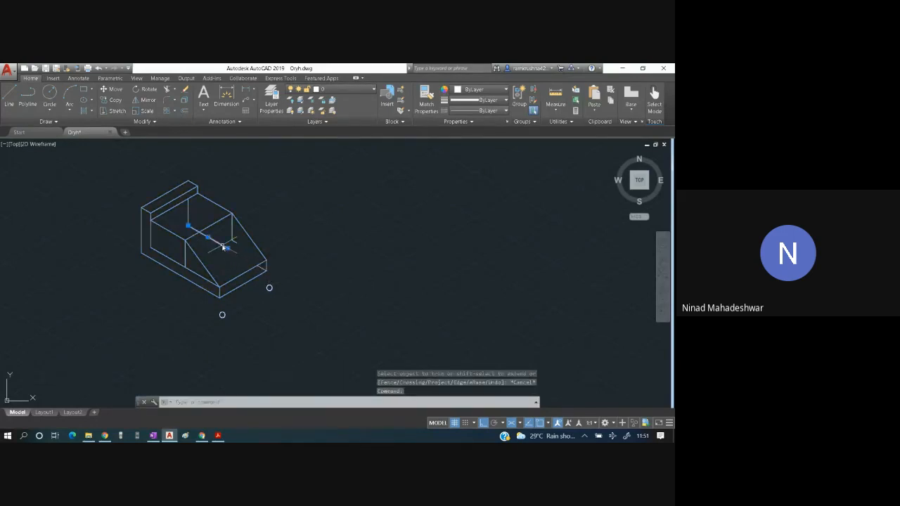
pyautogui.press('Delete')
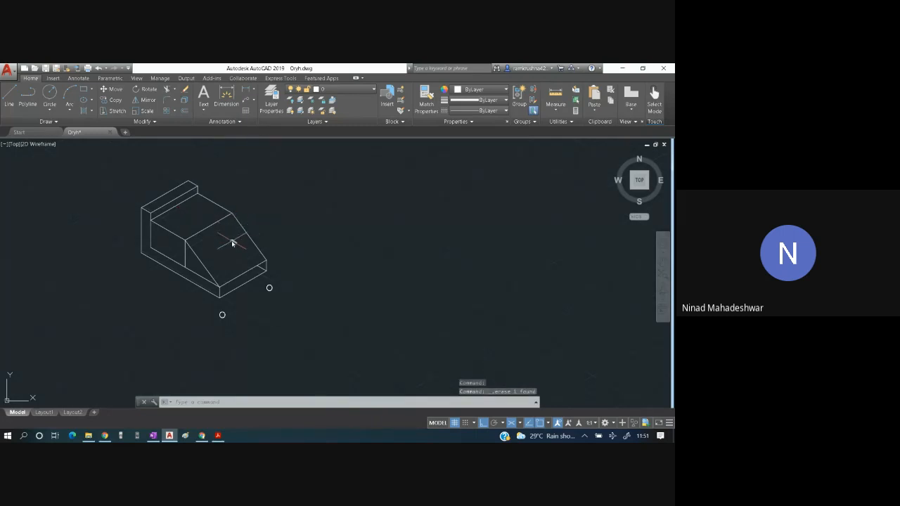
pyautogui.click(233, 243)
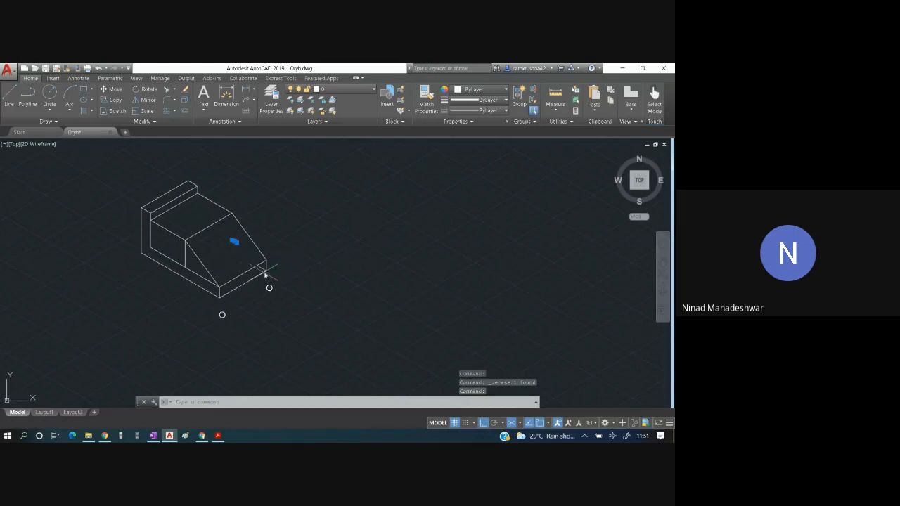
pyautogui.press('Delete')
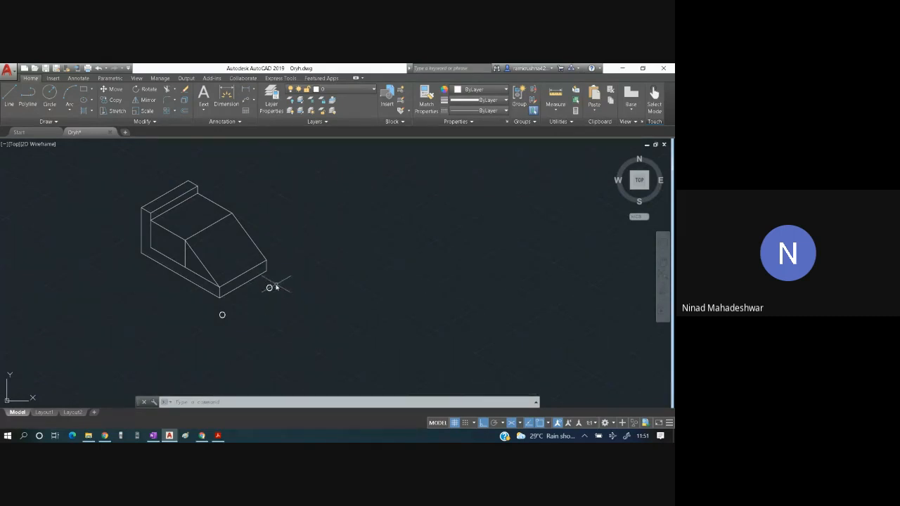
pyautogui.click(269, 287)
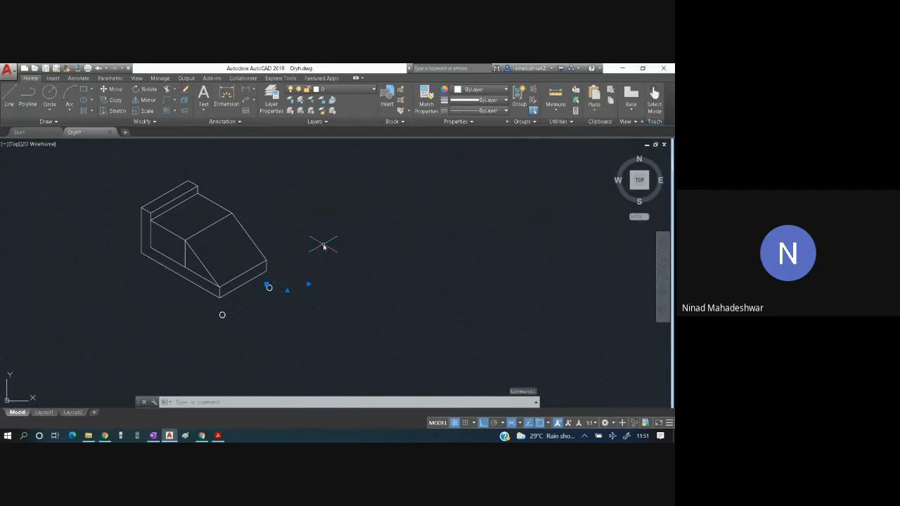
pyautogui.press('Delete')
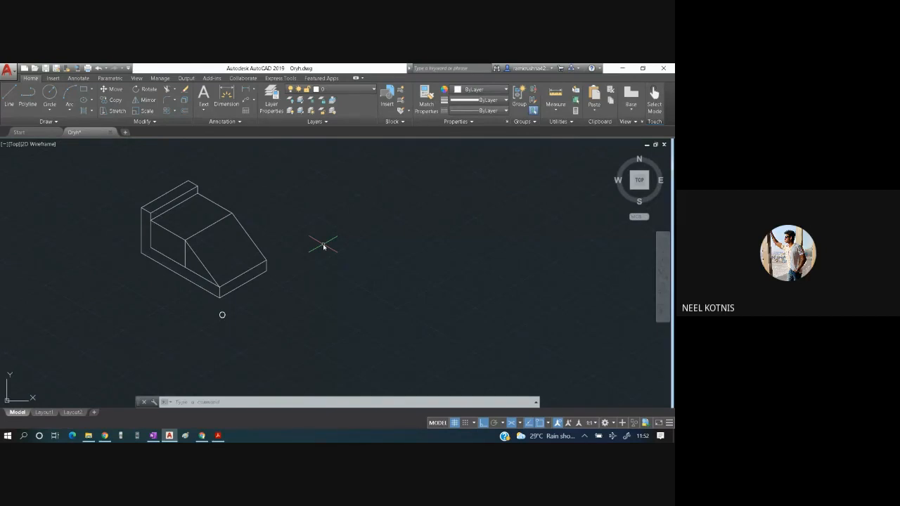
# Review question 57's views in the PDF, then undo the erasures and trims of the back profile in AutoCAD.
pyautogui.hotkey('alt', 'Tab')
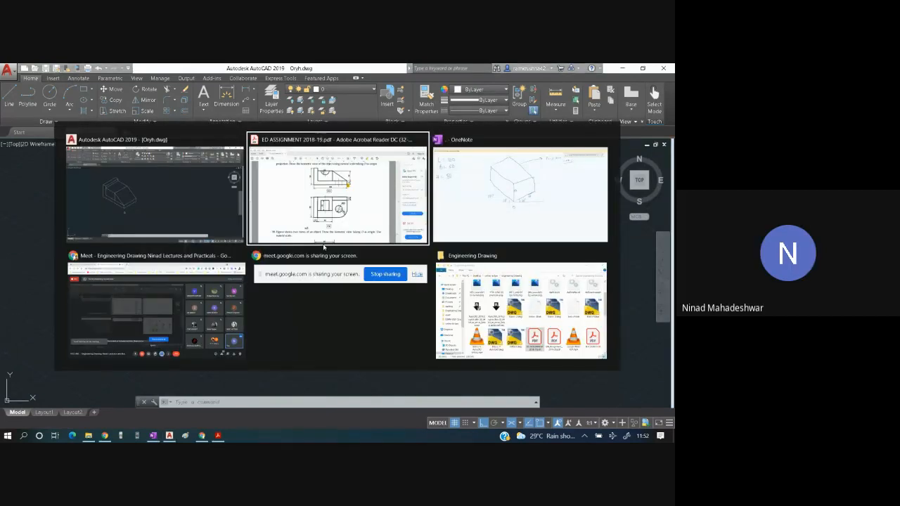
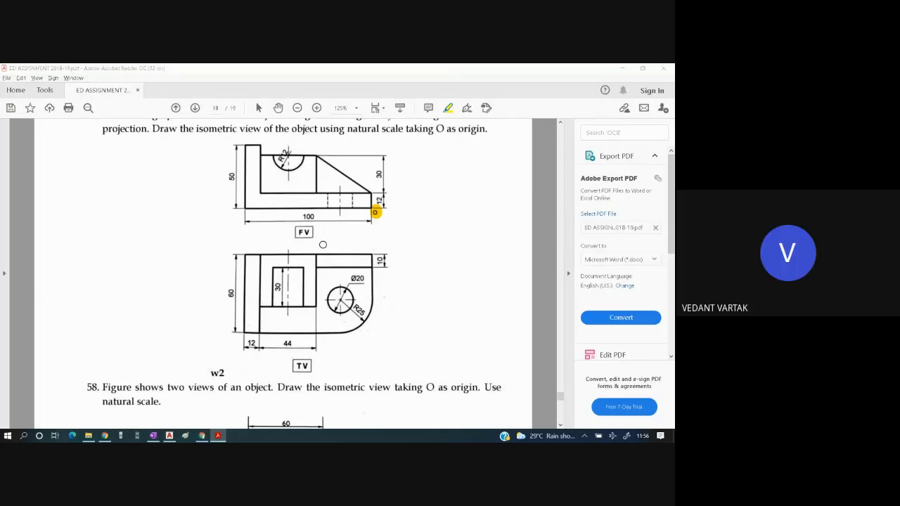
pyautogui.hotkey('alt', 'Tab')
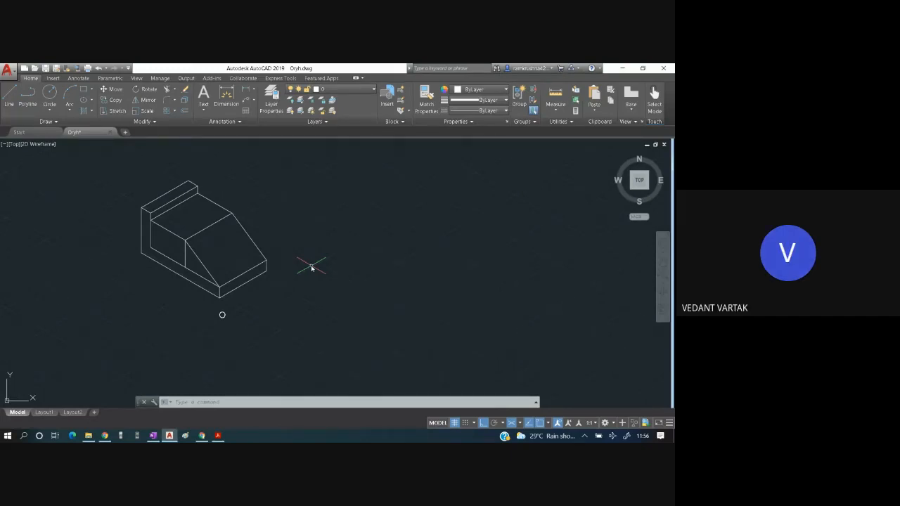
pyautogui.hotkey('ctrl', 'z')
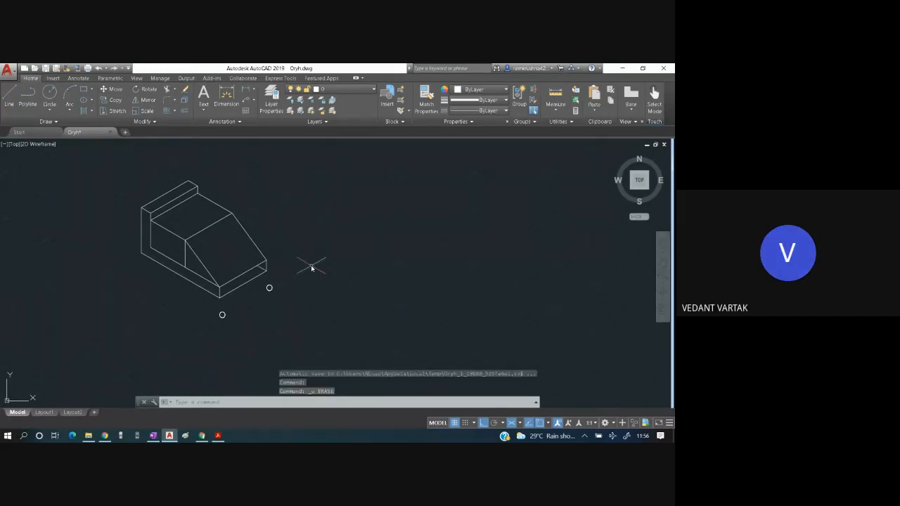
pyautogui.hotkey('ctrl', 'z')
pyautogui.hotkey('ctrl', 'z')
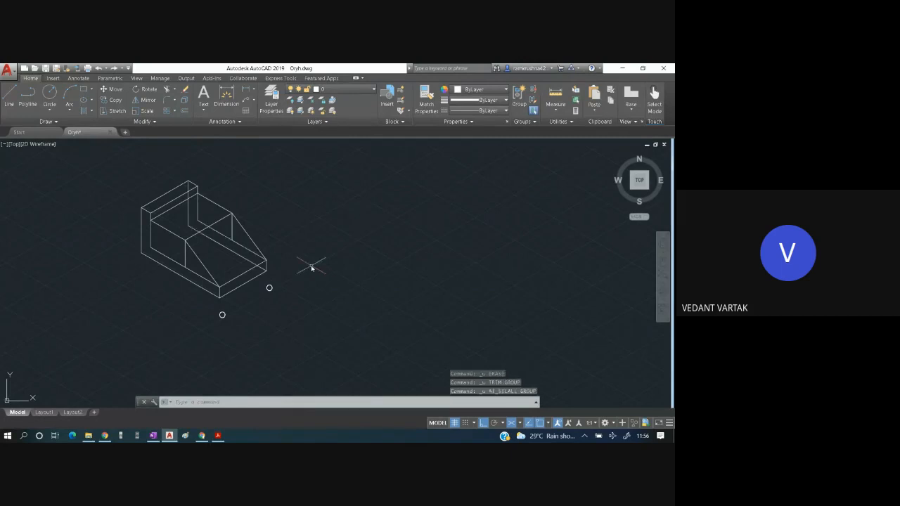
# Delete the back profile's hidden lines: both wall verticals, both long base edges and the block's vertical edge.
pyautogui.click(187, 211)
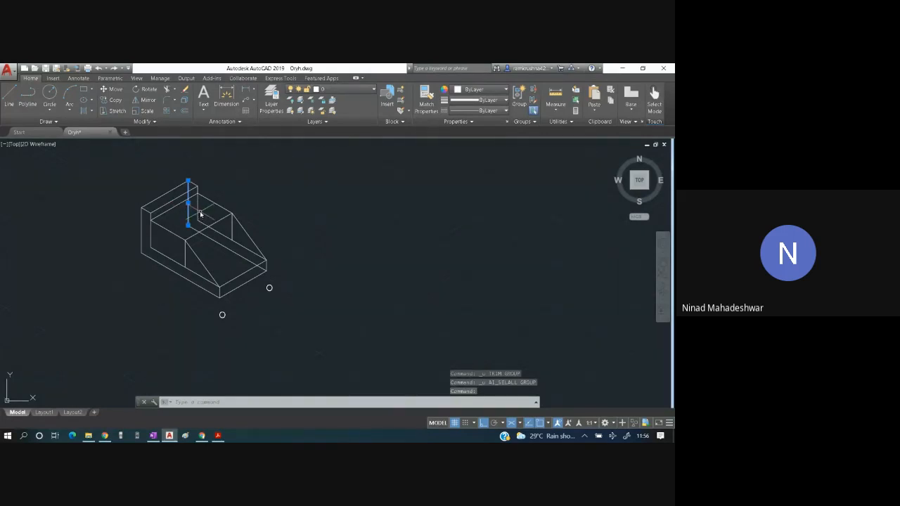
pyautogui.click(196, 205)
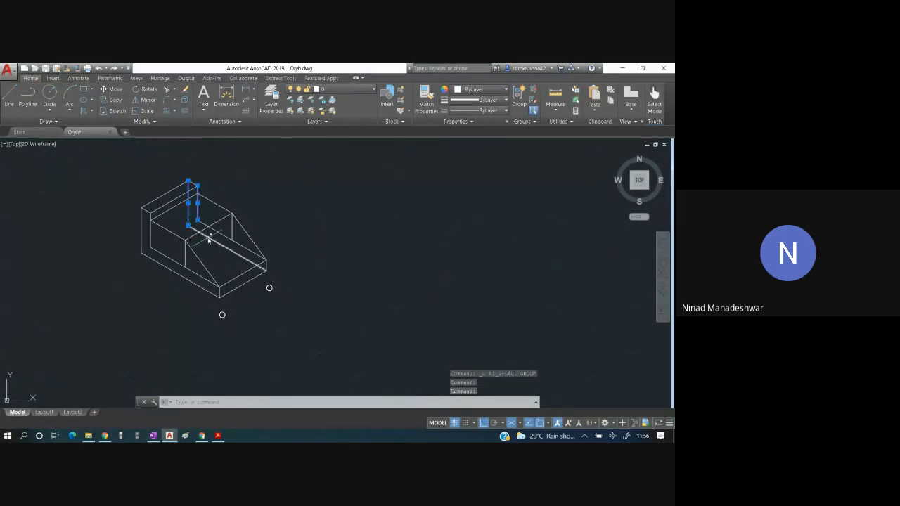
pyautogui.click(208, 239)
pyautogui.click(219, 232)
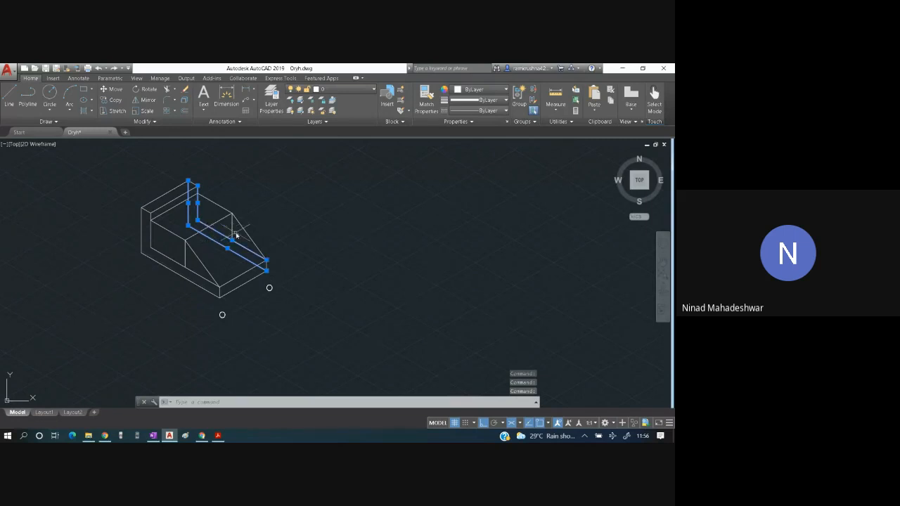
pyautogui.click(232, 233)
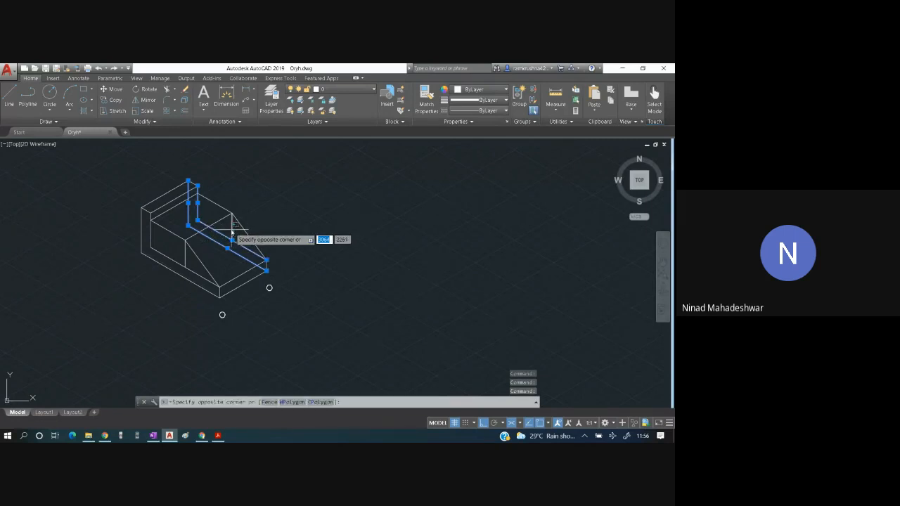
pyautogui.click(232, 231)
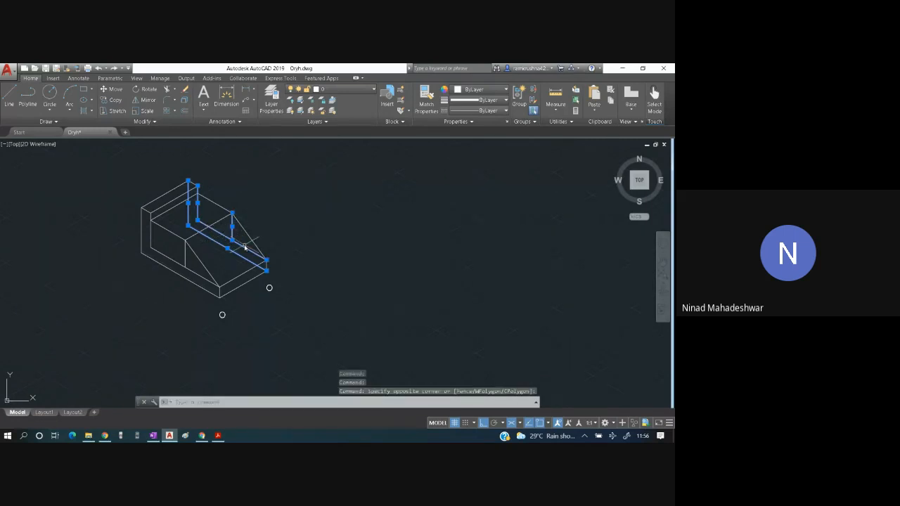
pyautogui.press('Delete')
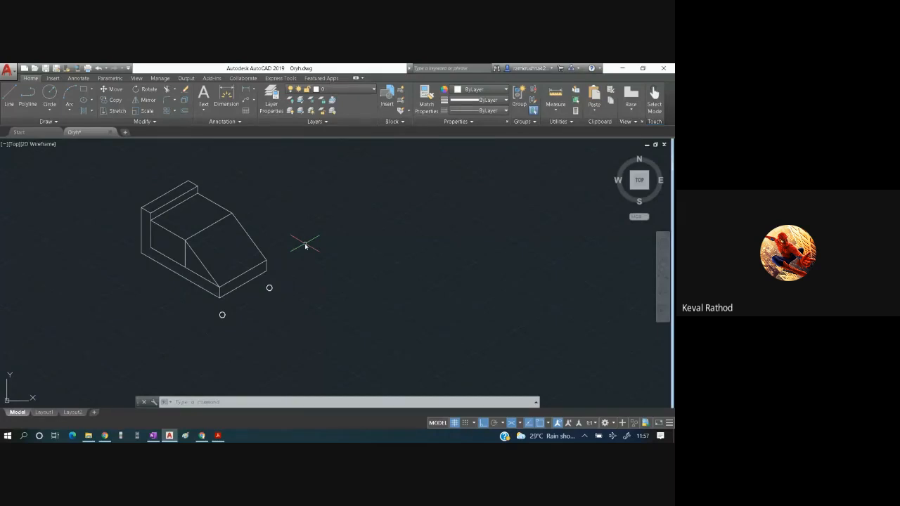
# Compare question 57's front and top views in the PDF with the isometric outline in AutoCAD.
pyautogui.hotkey('alt', 'Tab')
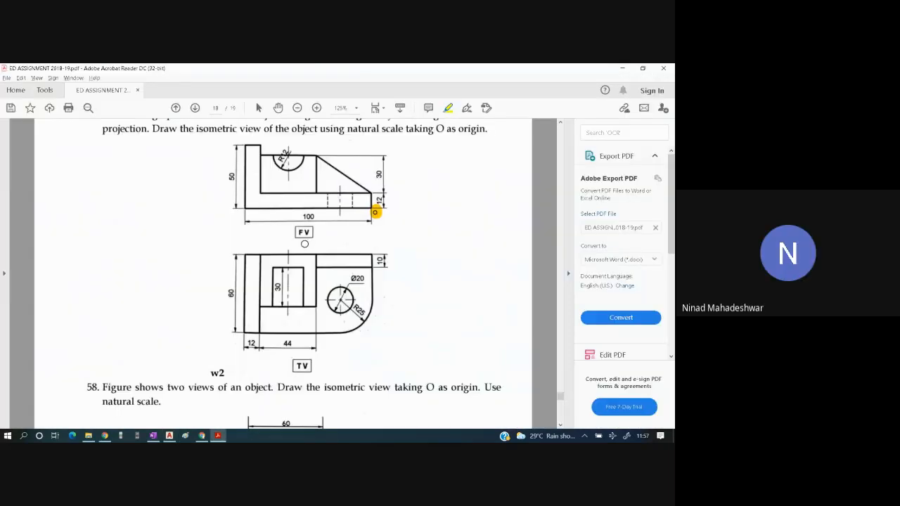
pyautogui.hotkey('alt', 'Tab')
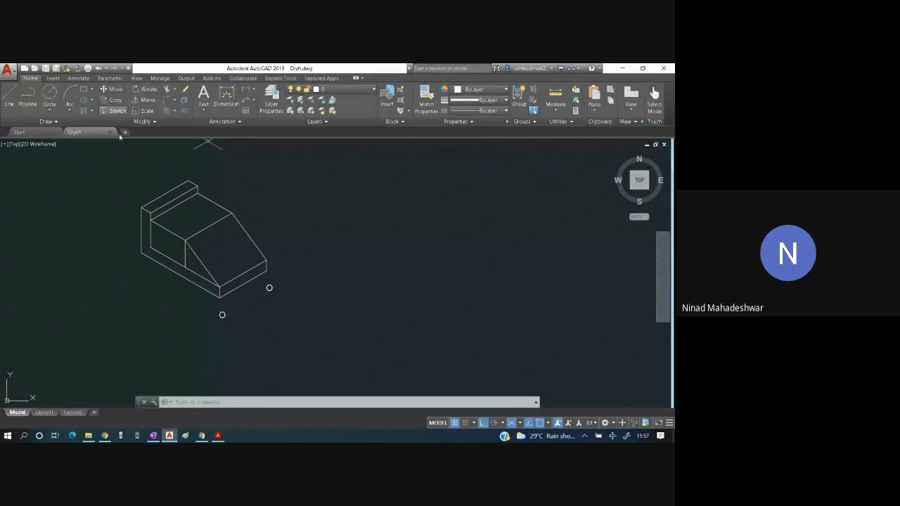
pyautogui.hotkey('alt', 'Tab')
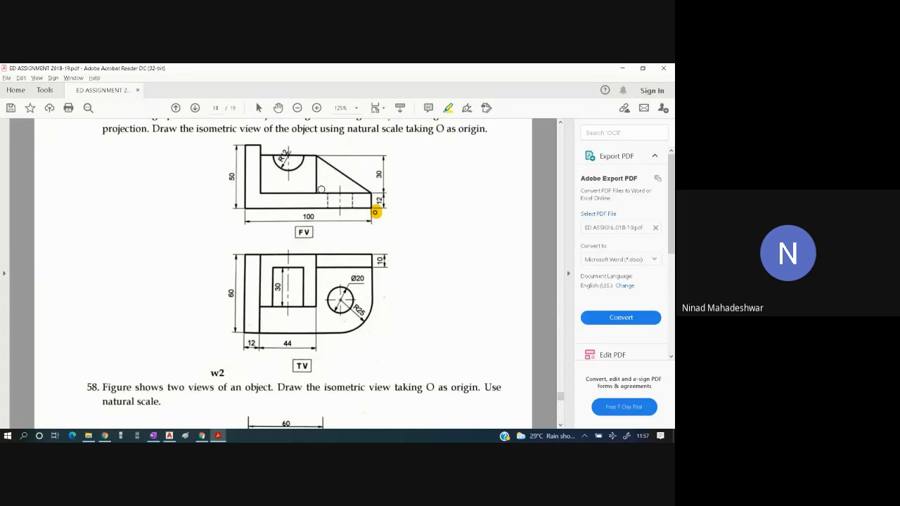
pyautogui.hotkey('alt', 'Tab')
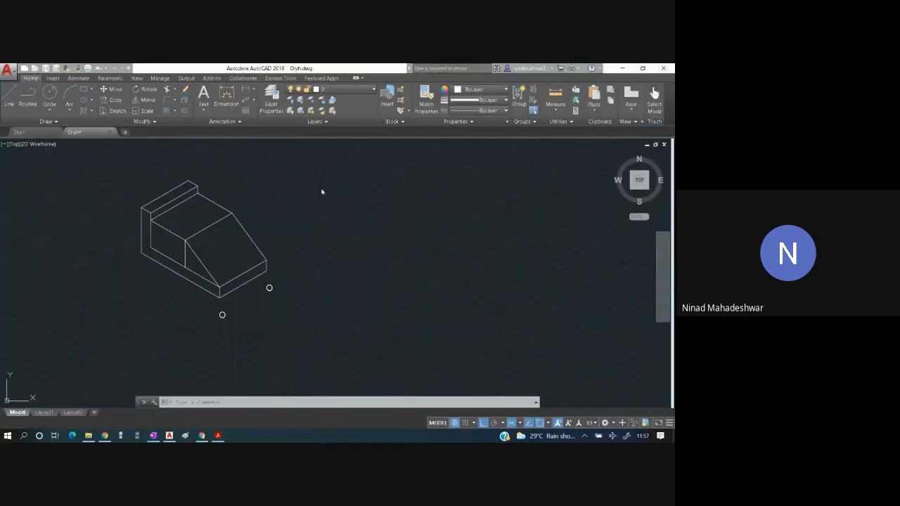
pyautogui.rightClick(146, 252)
pyautogui.press('Escape')
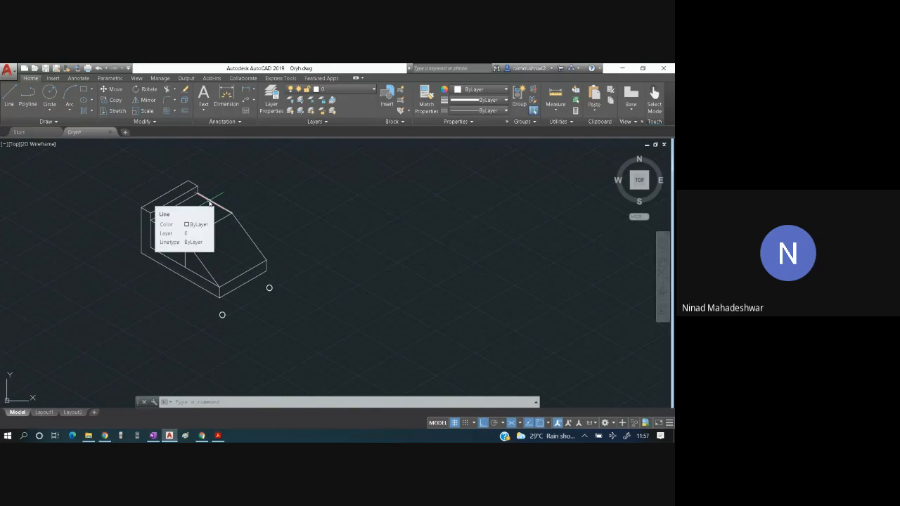
pyautogui.hotkey('alt', 'Tab')
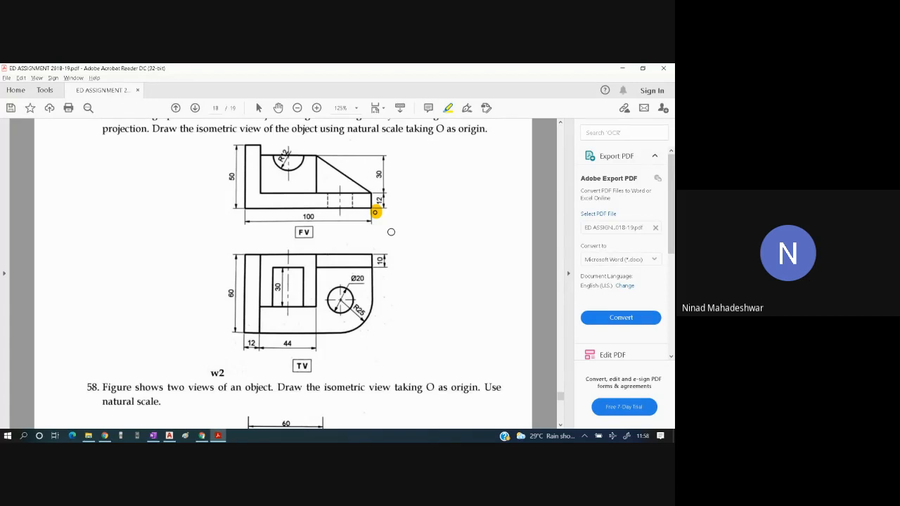
pyautogui.hotkey('alt', 'Tab')
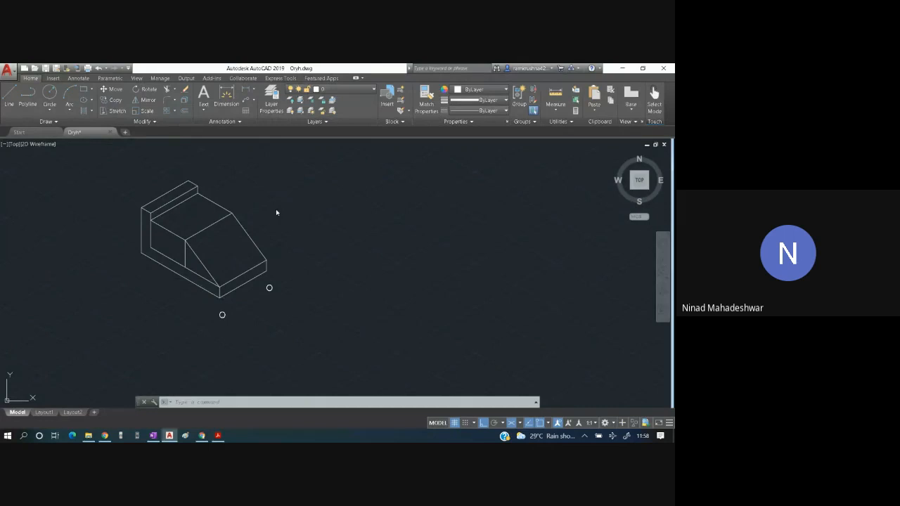
pyautogui.click(186, 254)
pyautogui.click(200, 260)
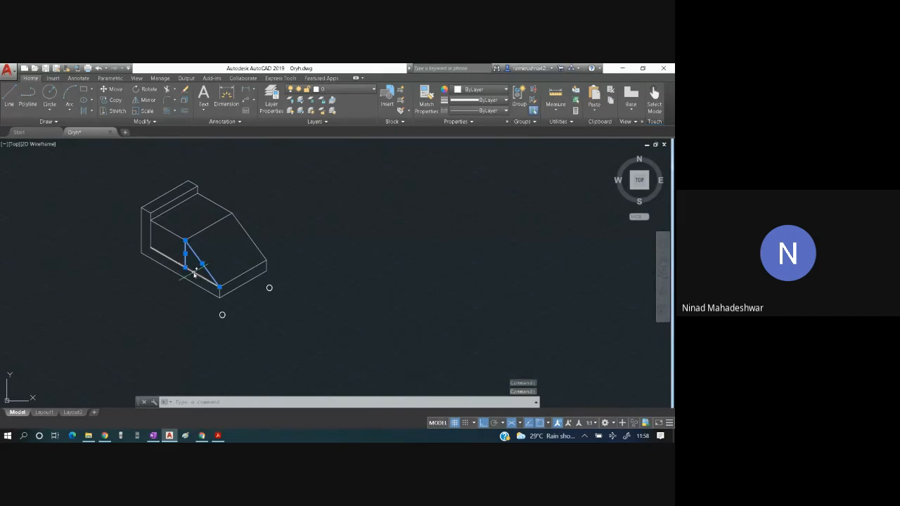
pyautogui.click(195, 274)
pyautogui.press('Escape')
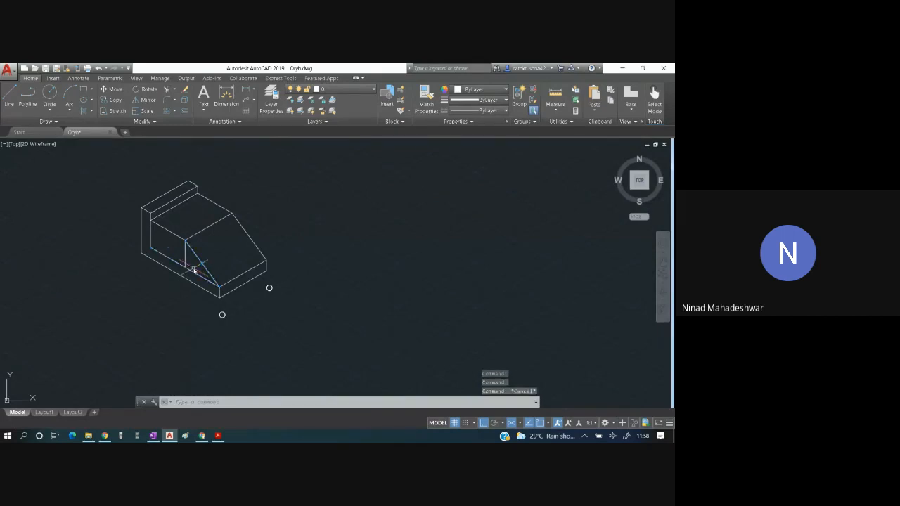
# Move the front profile's sloped edge and adjoining vertical edge 50 back along the depth axis, checking the PDF's top view for the rib thickness.
pyautogui.click(184, 264)
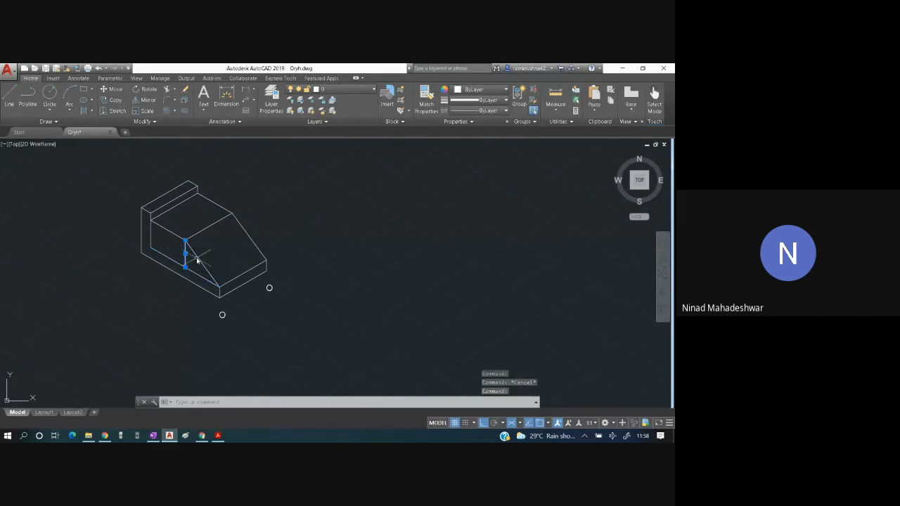
pyautogui.click(199, 260)
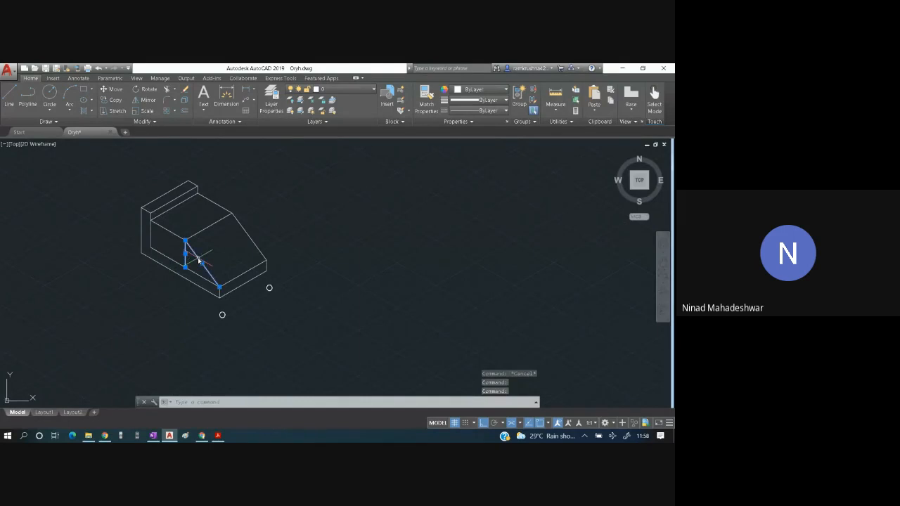
pyautogui.click(112, 90)
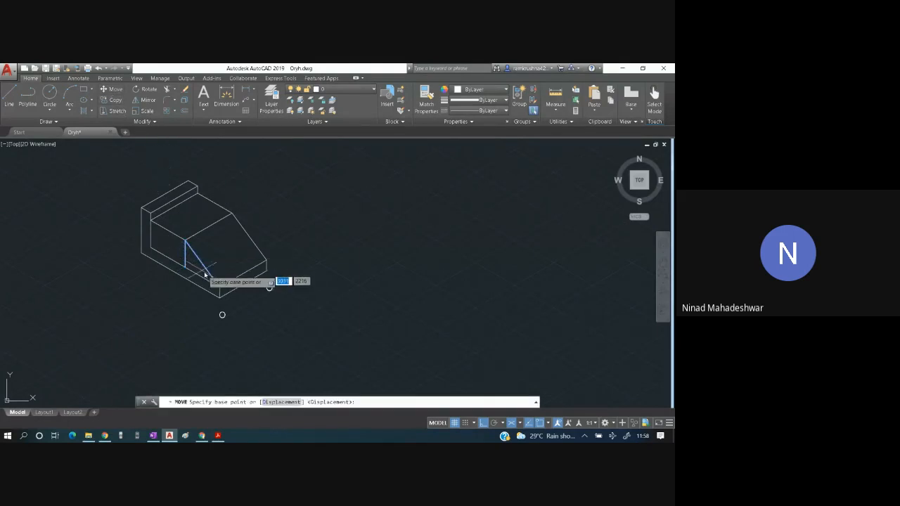
pyautogui.click(219, 288)
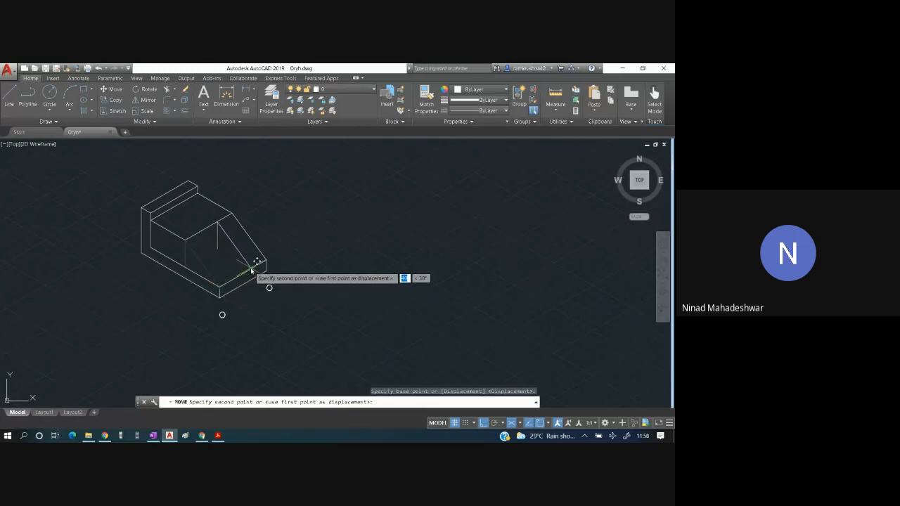
pyautogui.hotkey('alt', 'Tab')
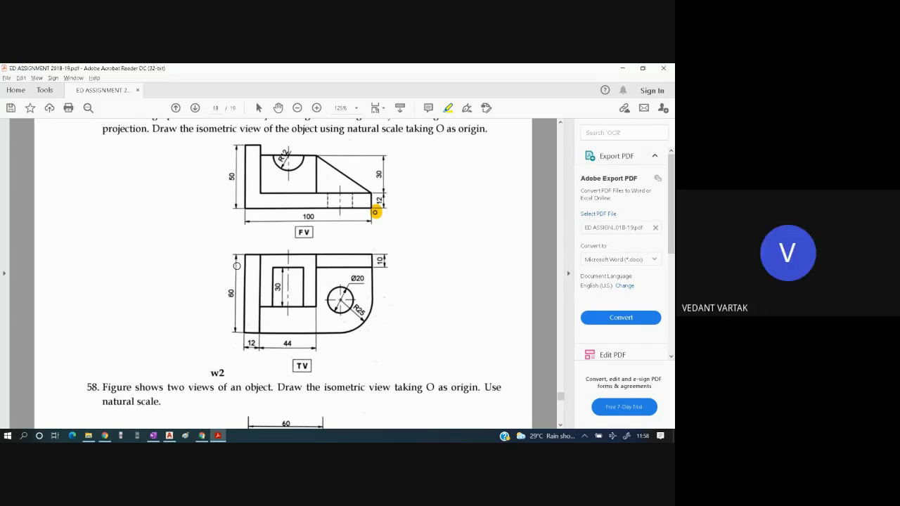
pyautogui.hotkey('alt', 'Tab')
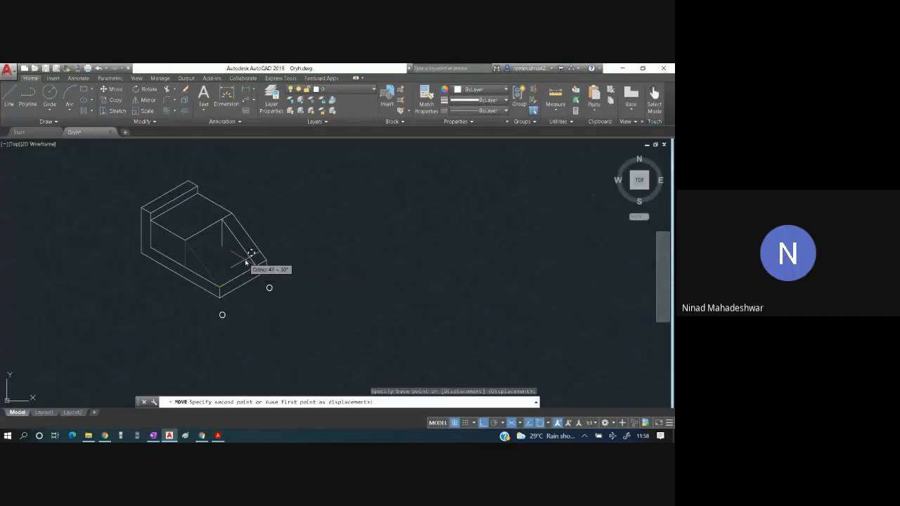
pyautogui.write('50')
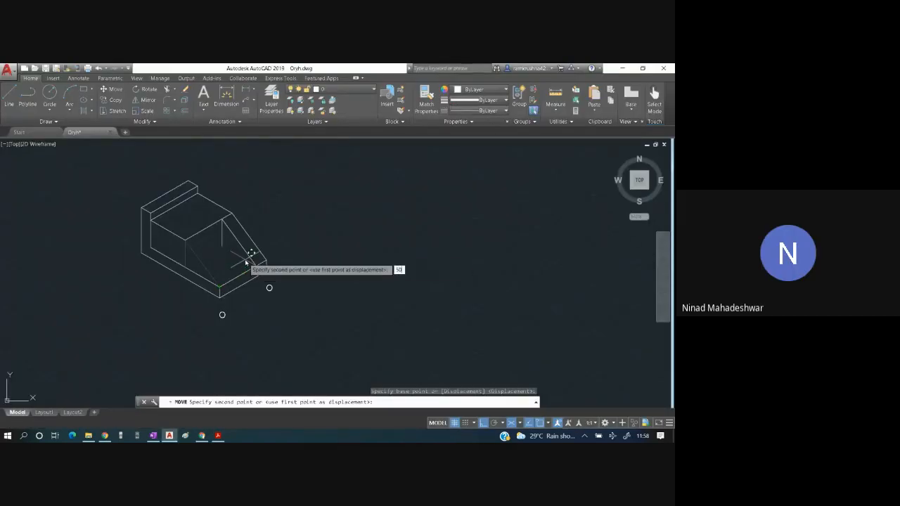
pyautogui.press('Return')
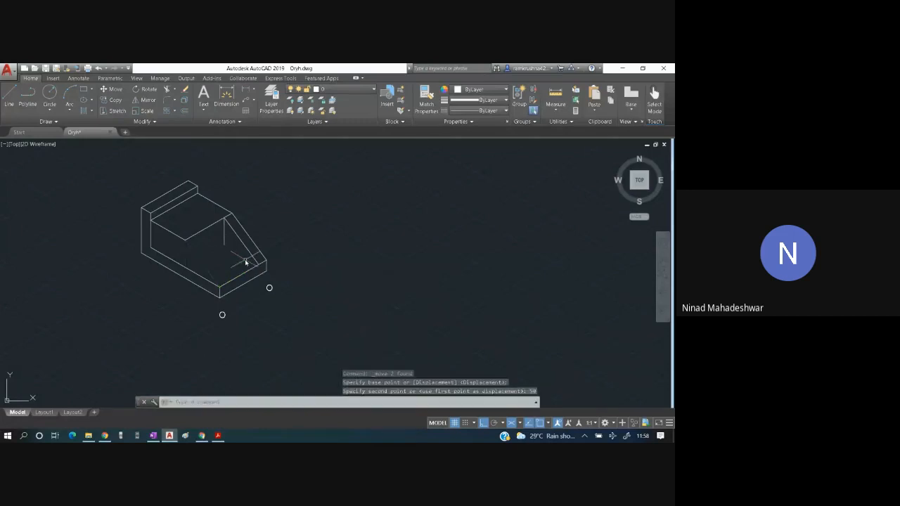
pyautogui.press('Escape')
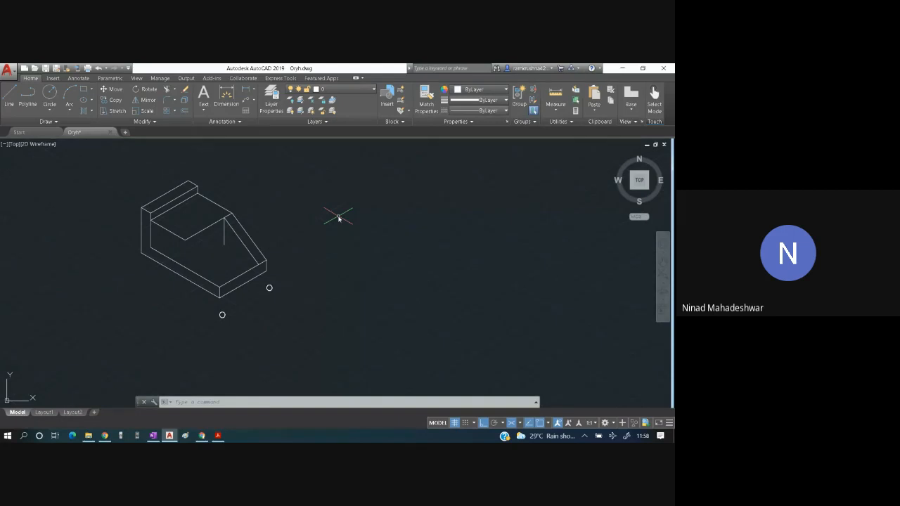
# Check the block's depth in the PDF's top view, then move its front top edge 20 back along the depth axis in AutoCAD.
pyautogui.hotkey('alt', 'Tab')
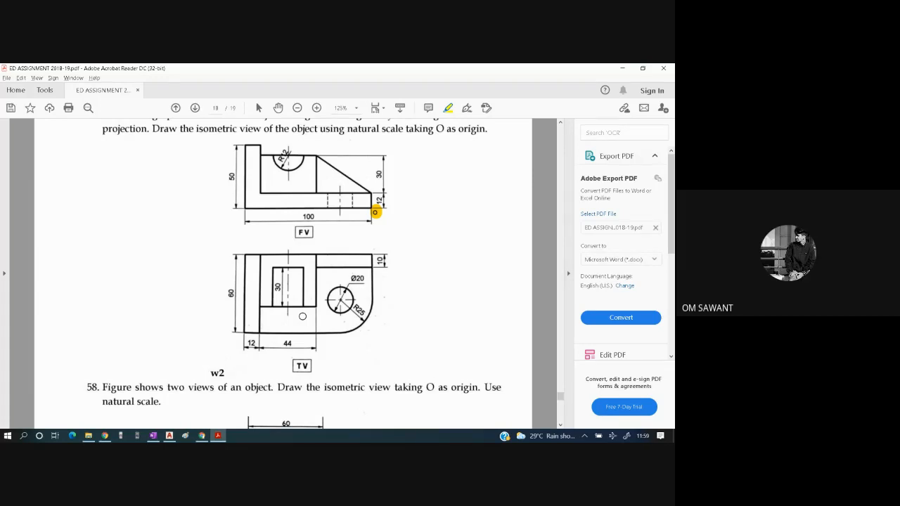
pyautogui.hotkey('alt', 'Tab')
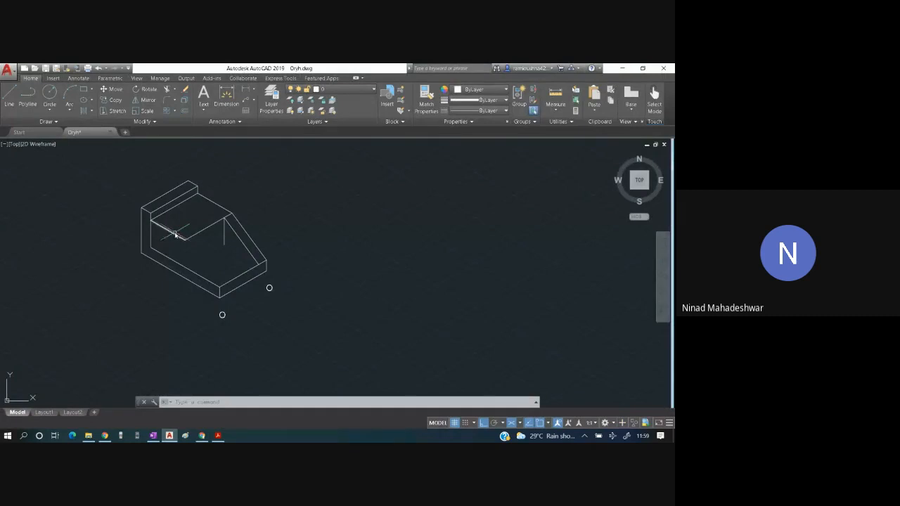
pyautogui.click(174, 235)
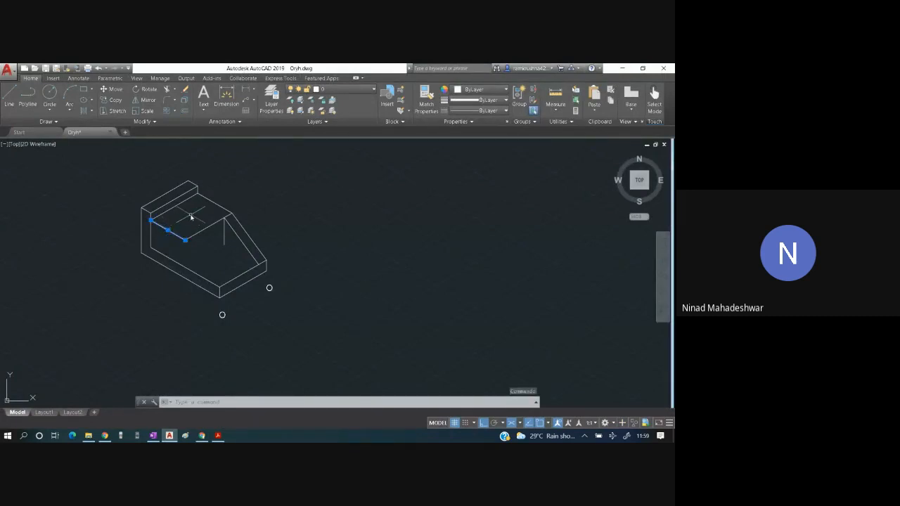
pyautogui.click(116, 90)
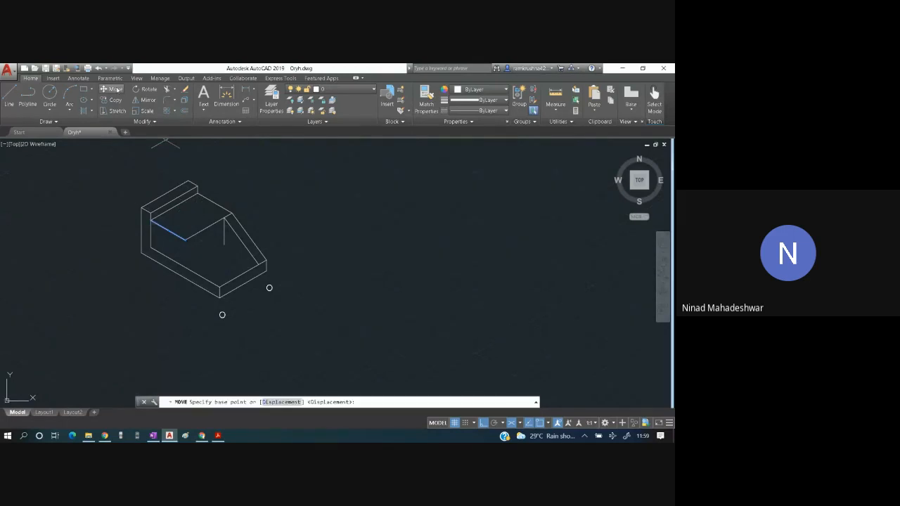
pyautogui.click(185, 243)
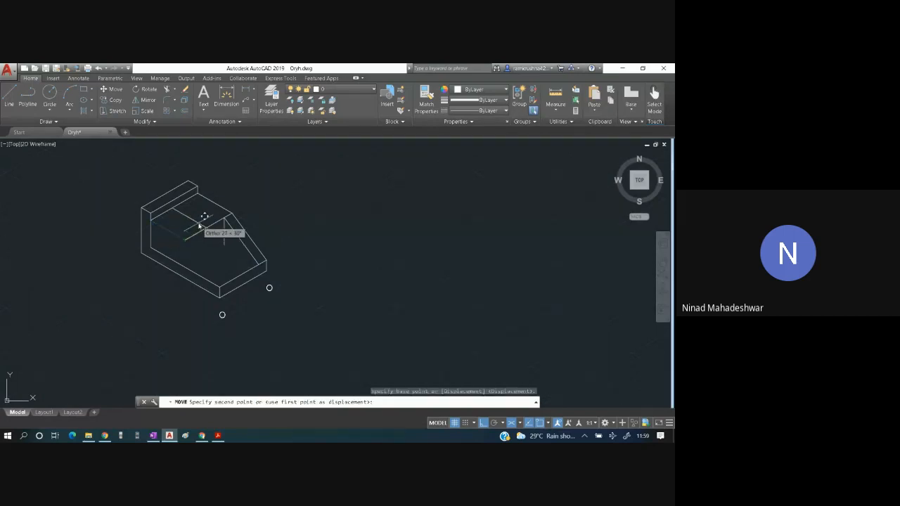
pyautogui.write('20')
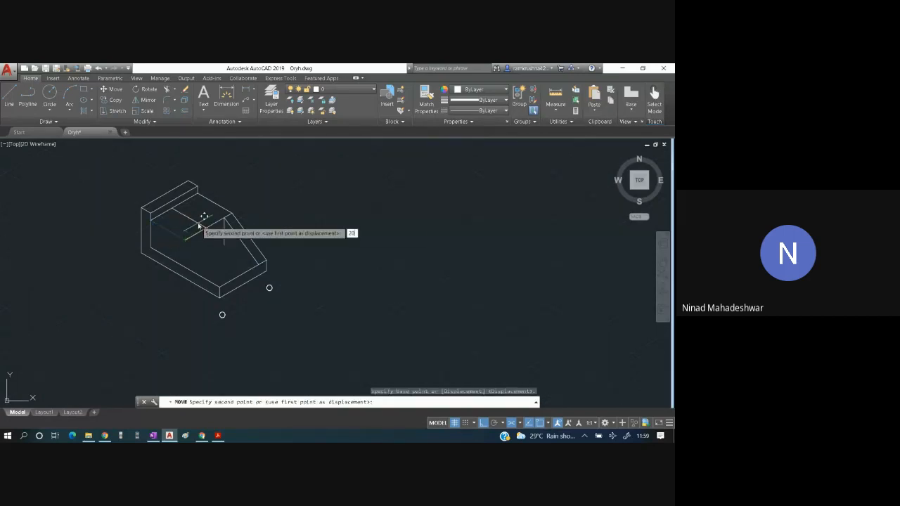
pyautogui.press('Return')
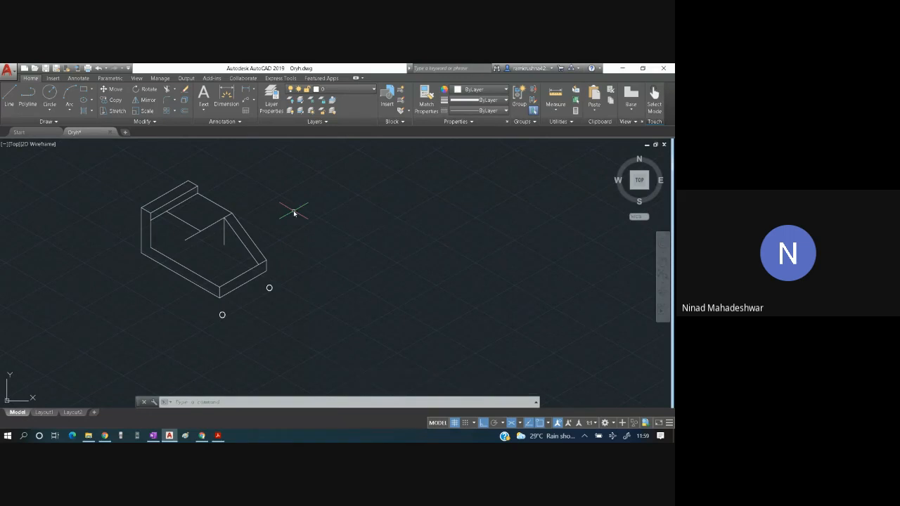
# Trim the block's two depth lines at its moved front top edge using all objects as cutting edges, and delete the leftover piece beside the wall.
pyautogui.hotkey('ctrl', 'a')
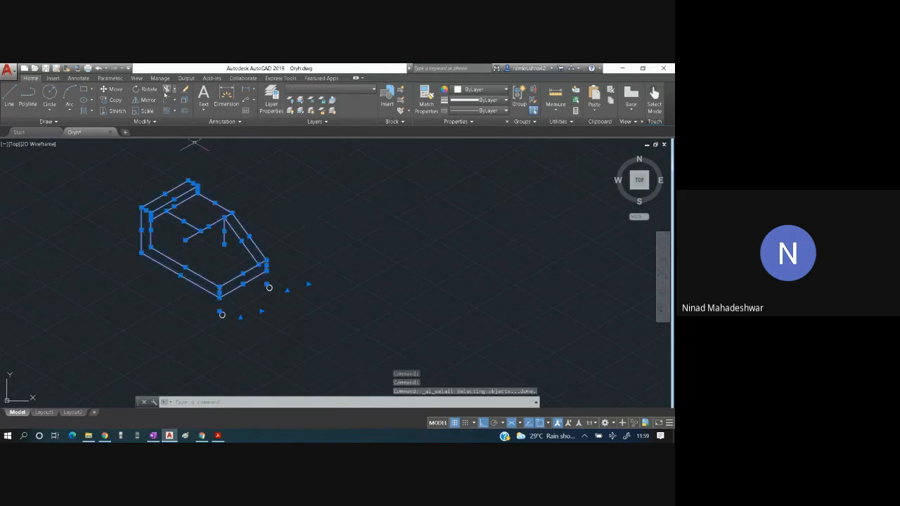
pyautogui.click(166, 90)
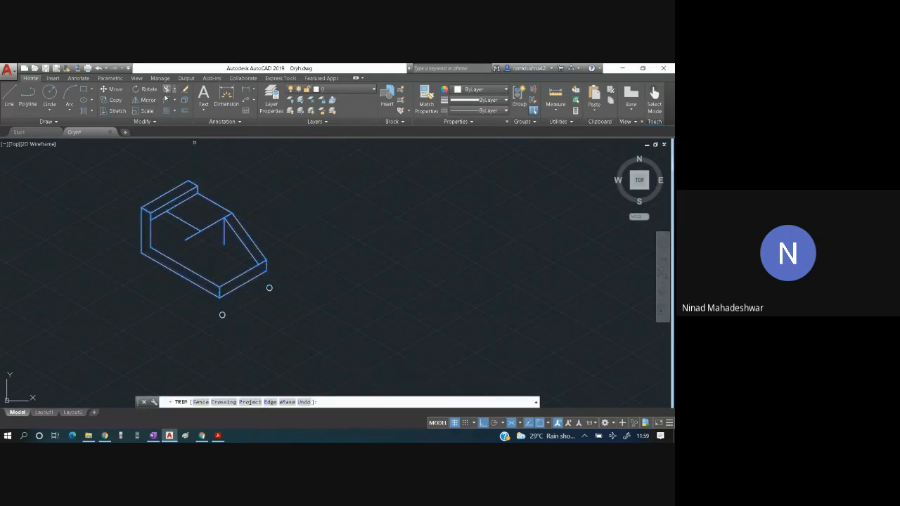
pyautogui.click(158, 219)
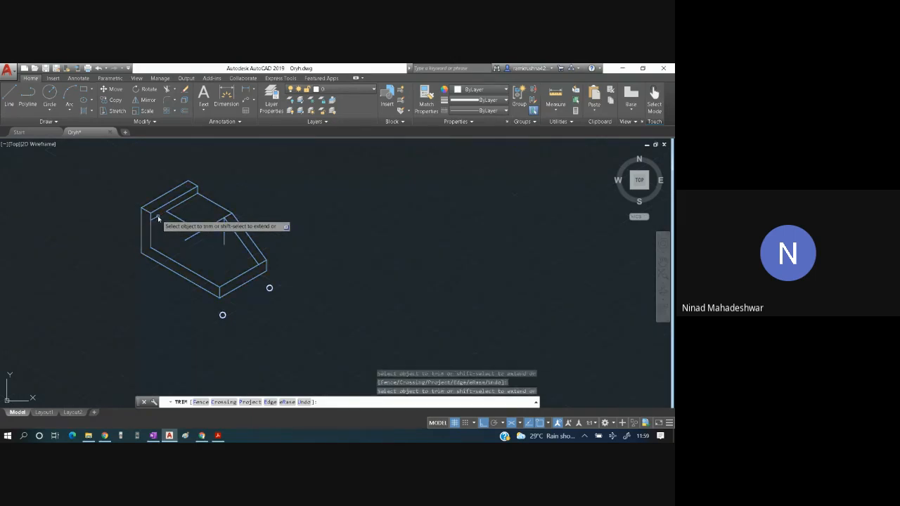
pyautogui.click(188, 239)
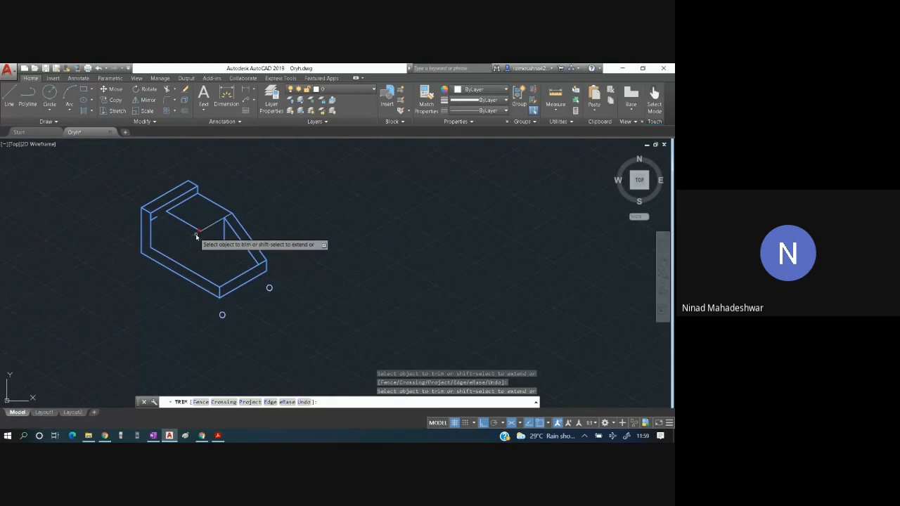
pyautogui.press('Escape')
pyautogui.click(154, 219)
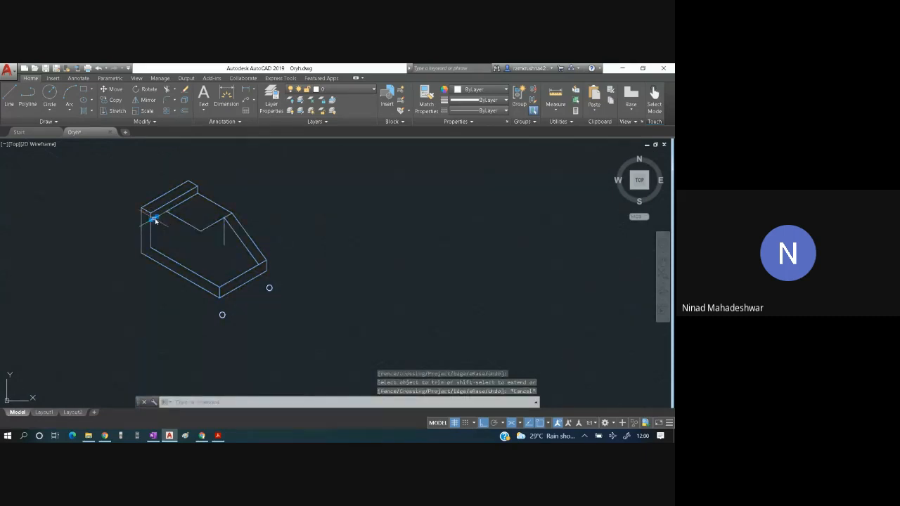
pyautogui.press('Delete')
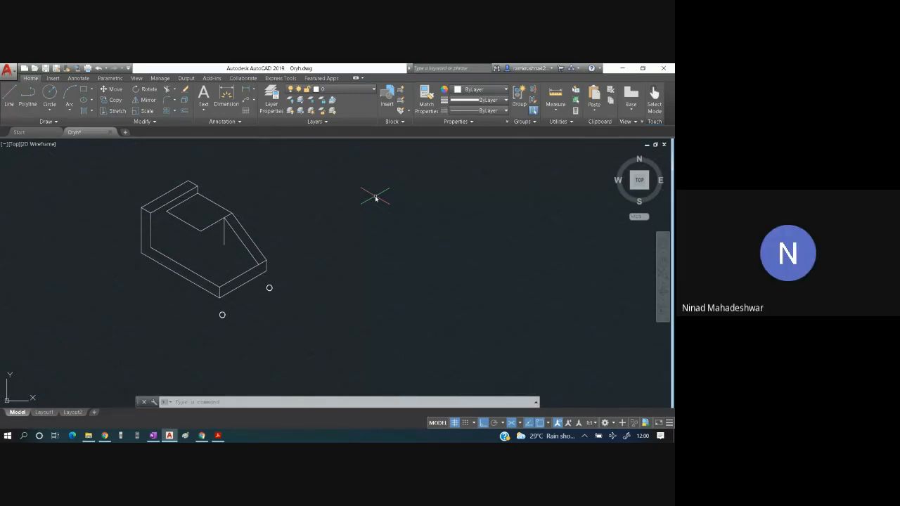
# Compare the block and sloped rib in the PDF's front and top views with the trimmed isometric outline in AutoCAD.
pyautogui.hotkey('alt', 'Tab')
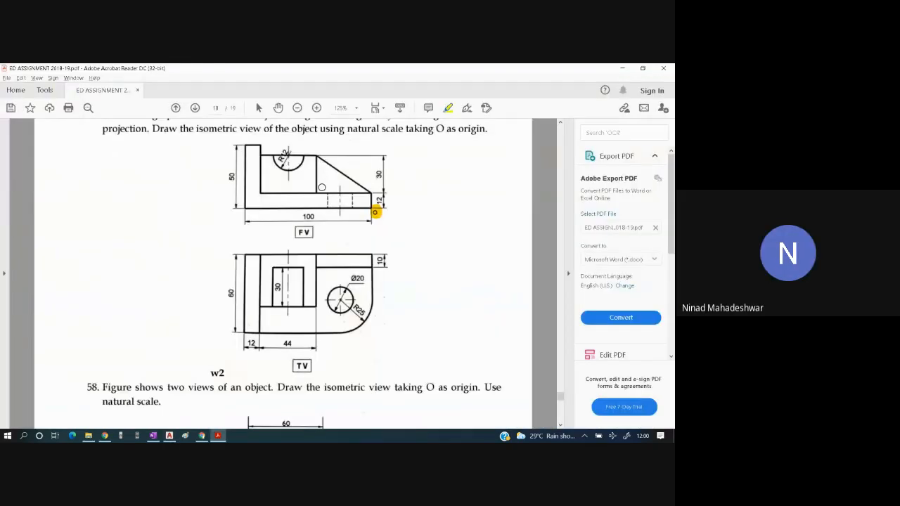
pyautogui.hotkey('alt', 'Tab')
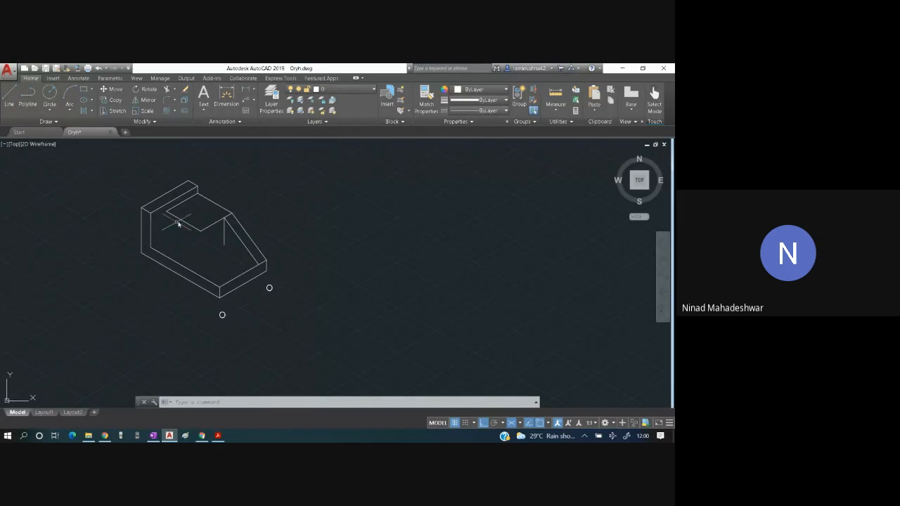
pyautogui.hotkey('alt', 'Tab')
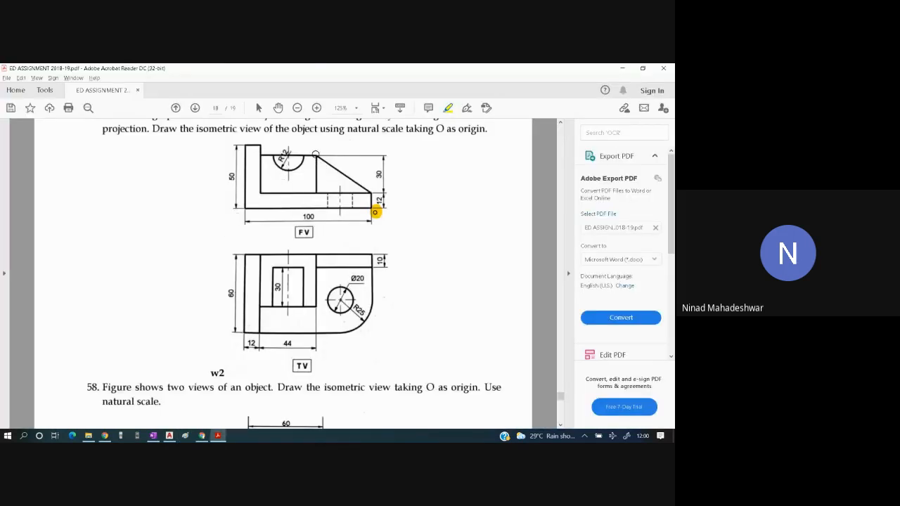
pyautogui.hotkey('alt', 'Tab')
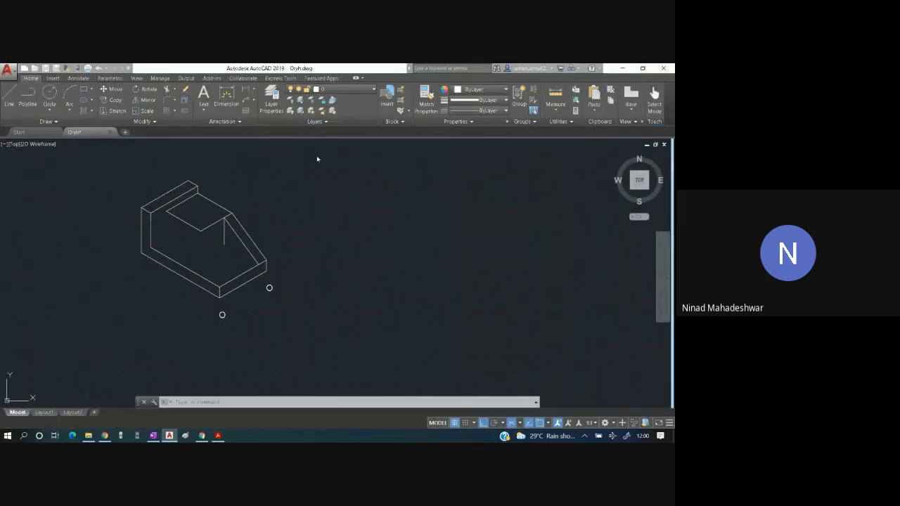
# Copy the vertical edge at the rib's top to the block's front top corner and to its wall-side top corner.
pyautogui.click(223, 235)
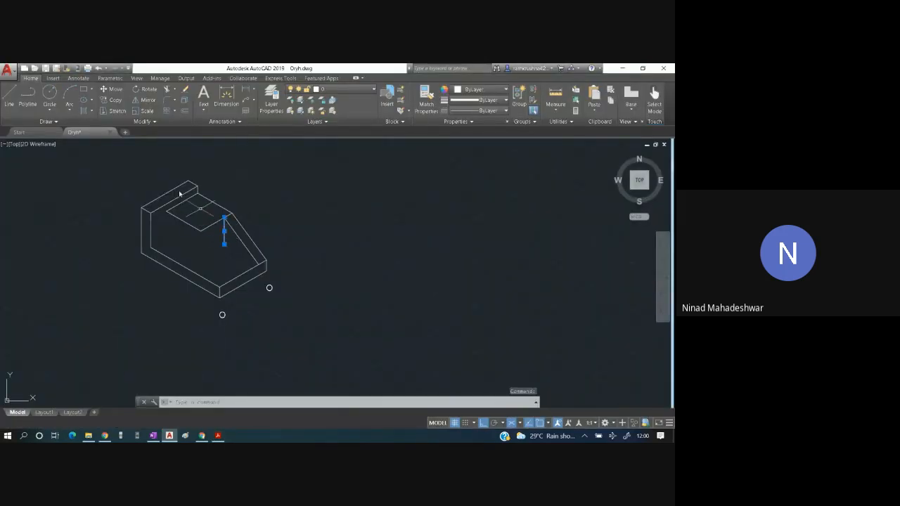
pyautogui.click(127, 121)
pyautogui.click(113, 100)
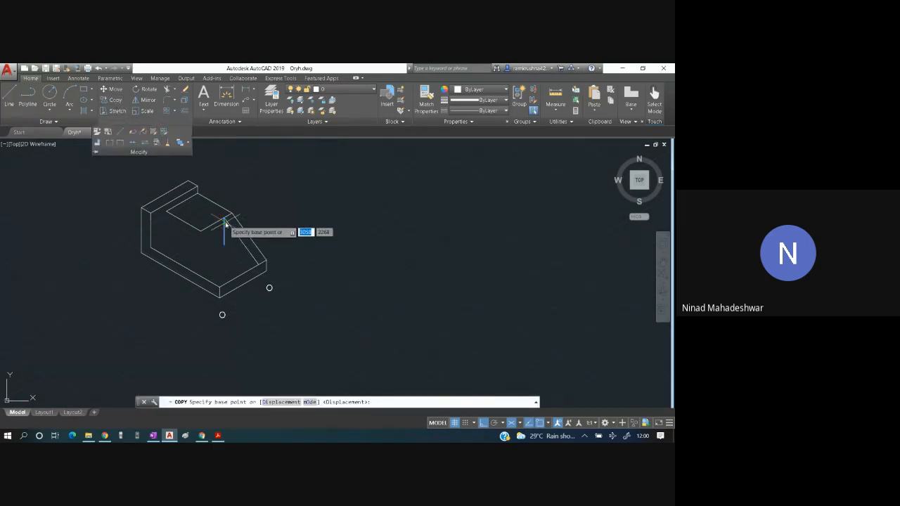
pyautogui.click(224, 220)
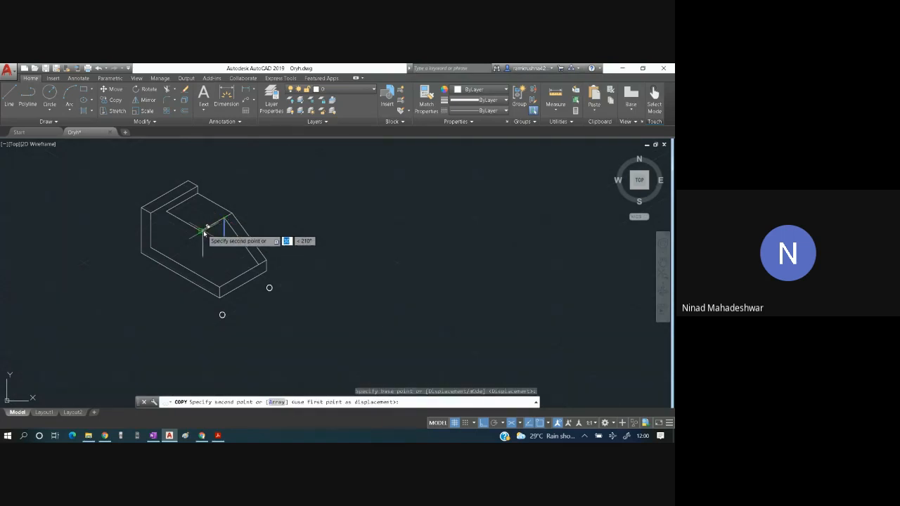
pyautogui.click(202, 232)
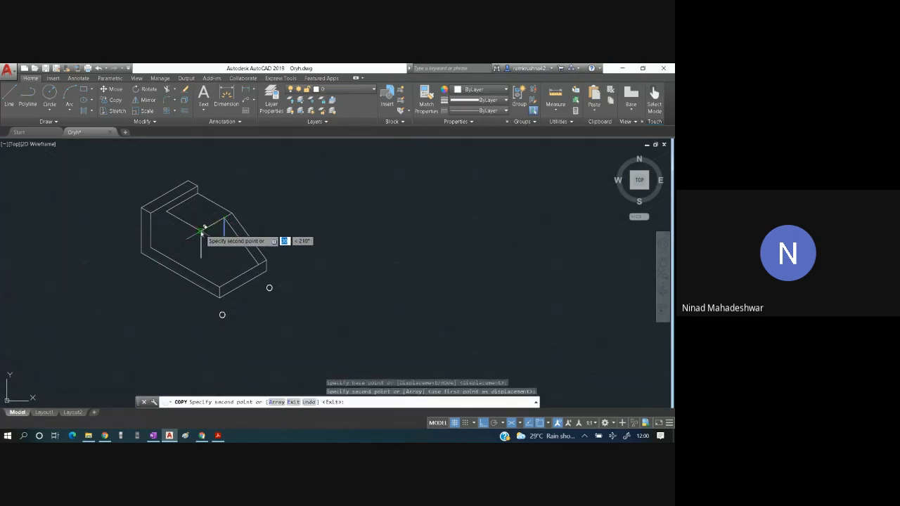
pyautogui.click(166, 212)
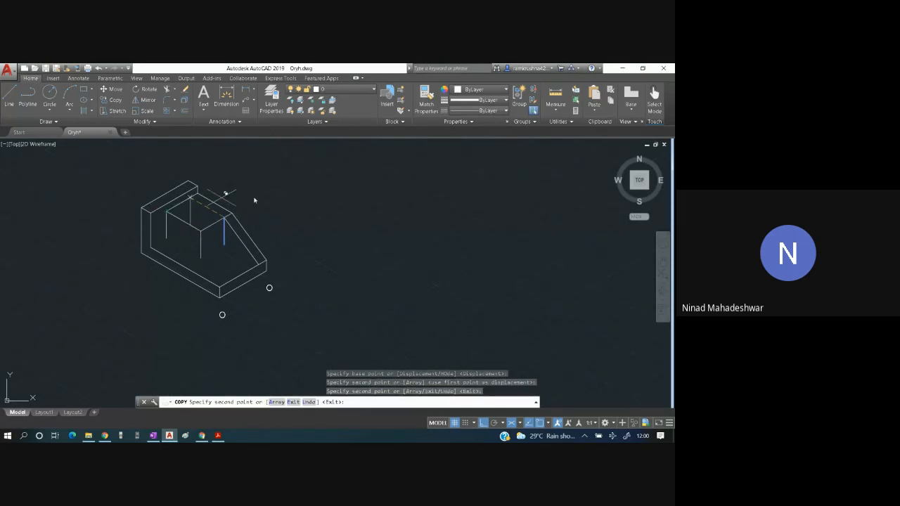
pyautogui.press('Escape')
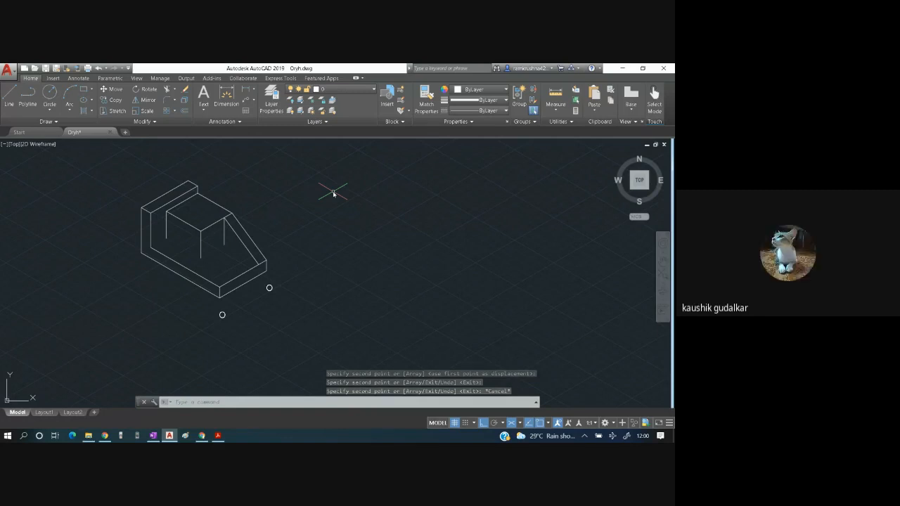
# Check the PDF's front view, then draw connected lines in AutoCAD along the block's bottom edges and the rib's base to the slope's lower end.
pyautogui.hotkey('alt', 'Tab')
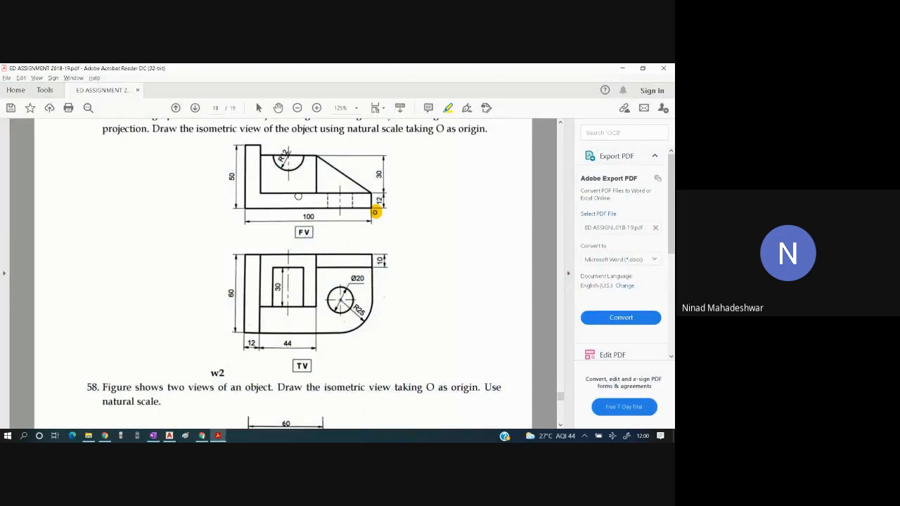
pyautogui.hotkey('alt', 'Tab')
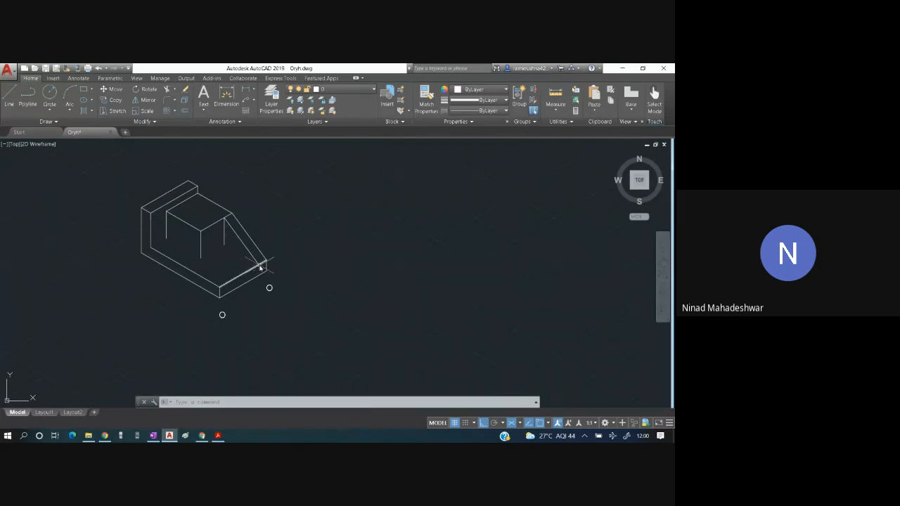
pyautogui.click(10, 98)
pyautogui.click(165, 240)
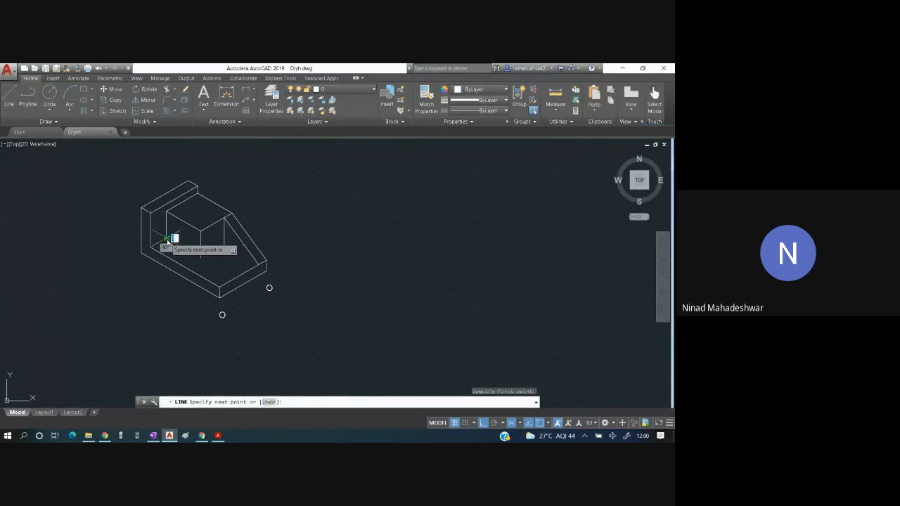
pyautogui.click(200, 260)
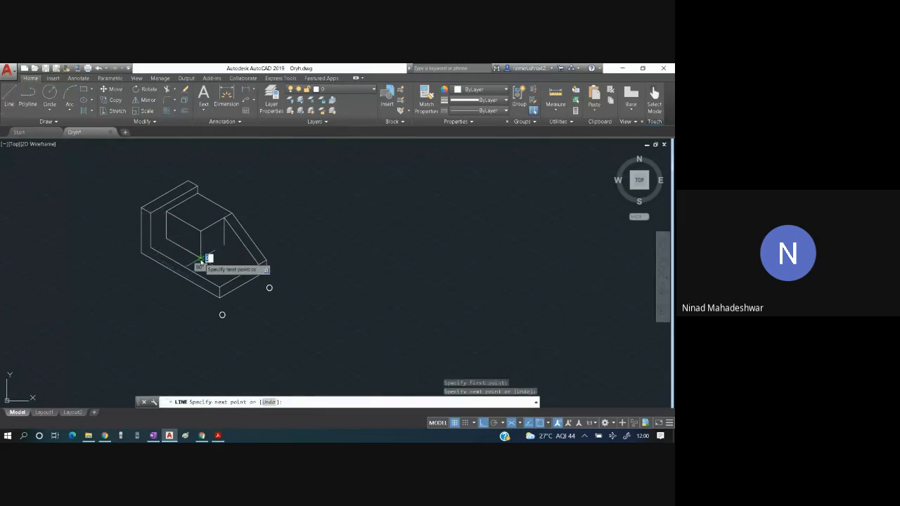
pyautogui.click(246, 263)
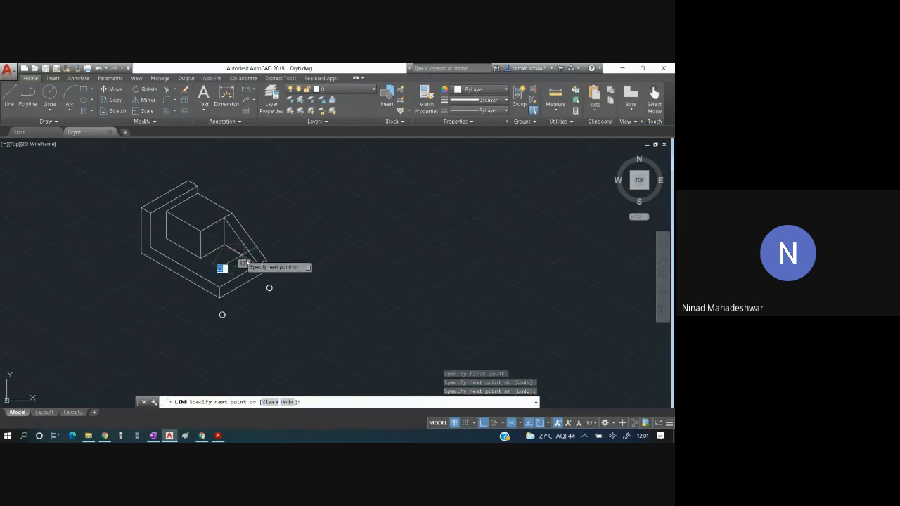
pyautogui.click(260, 265)
pyautogui.press('Escape')
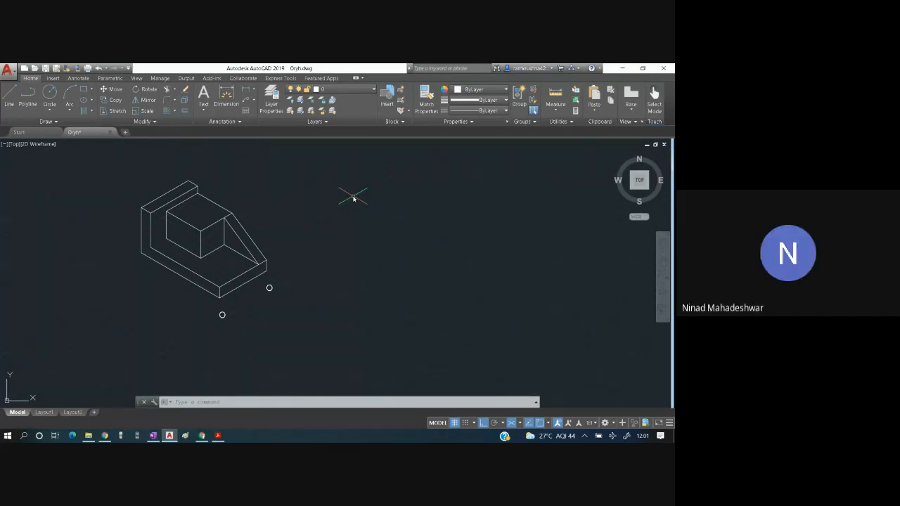
# Undo the block and rib base lines, the copied vertical edges, the trimming, the edge moves and the hidden-line deletion.
pyautogui.hotkey('ctrl', 'z')
pyautogui.hotkey('ctrl', 'z')
pyautogui.hotkey('ctrl', 'z')
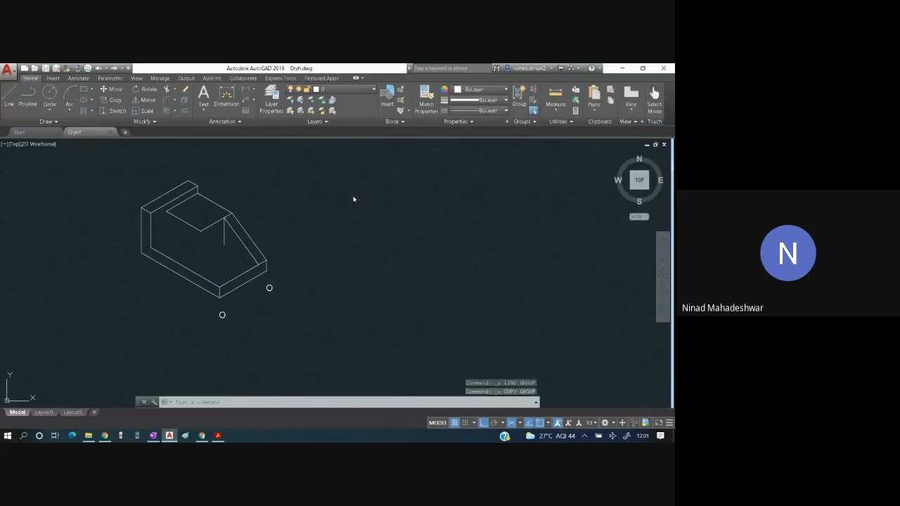
pyautogui.hotkey('ctrl', 'z')
pyautogui.hotkey('ctrl', 'z')
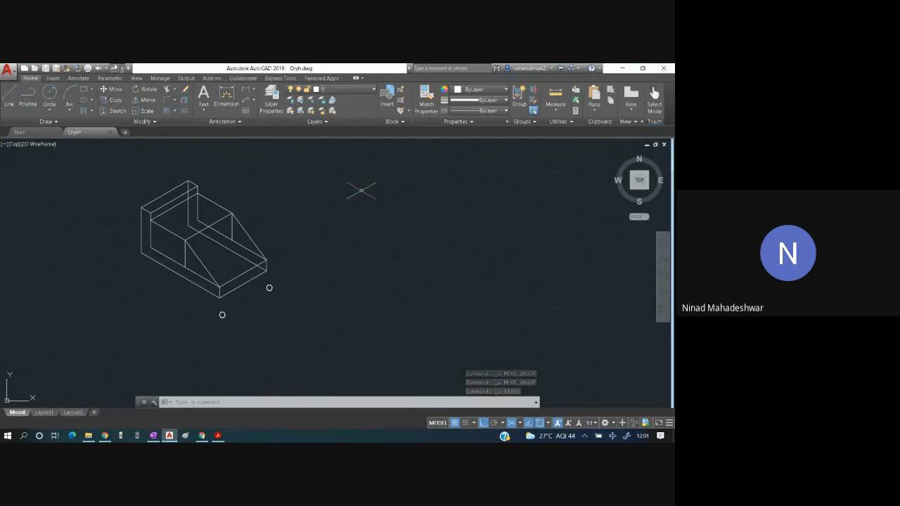
# Redo the hidden-line deletion, the rib and block edge moves, the trimming and the leftover line's deletion one at a time.
pyautogui.click(120, 68)
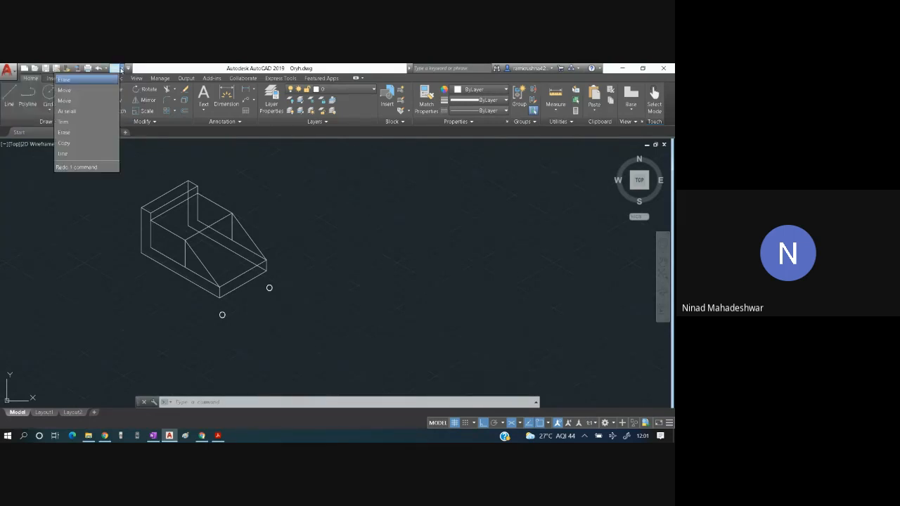
pyautogui.click(157, 67)
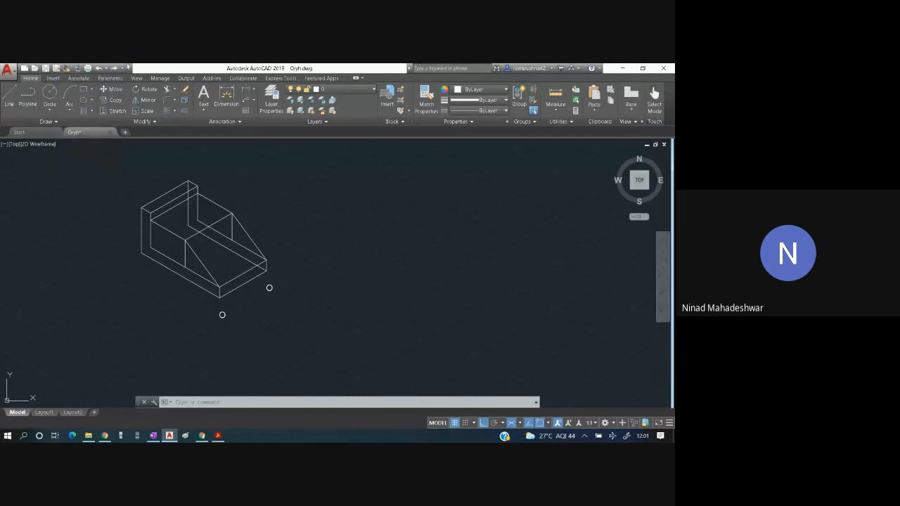
pyautogui.click(113, 68)
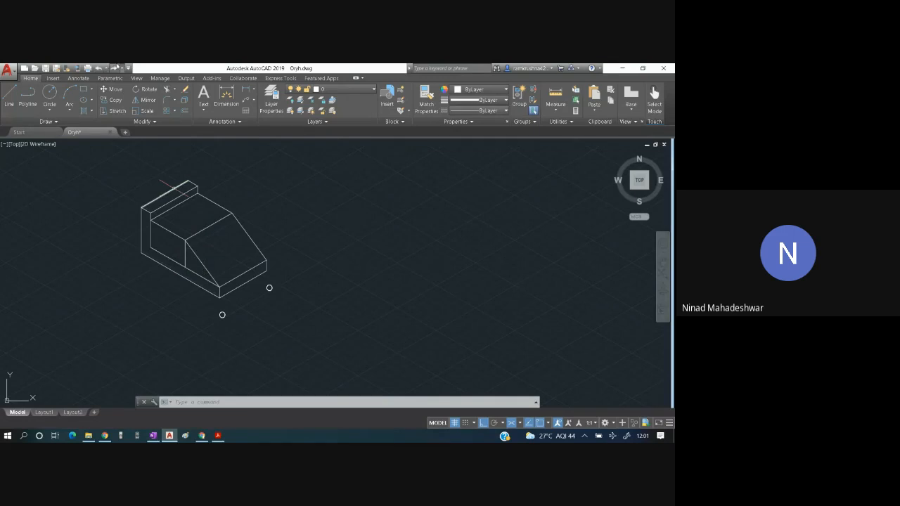
pyautogui.click(114, 68)
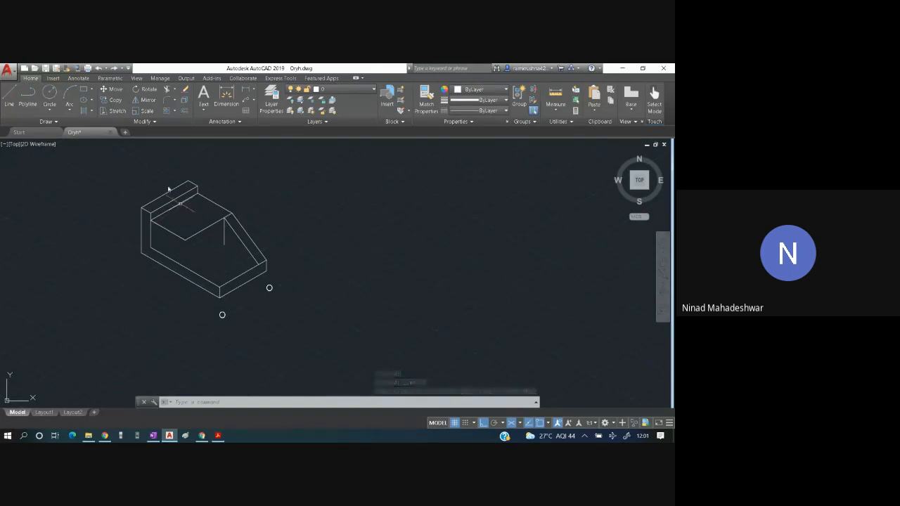
pyautogui.click(114, 68)
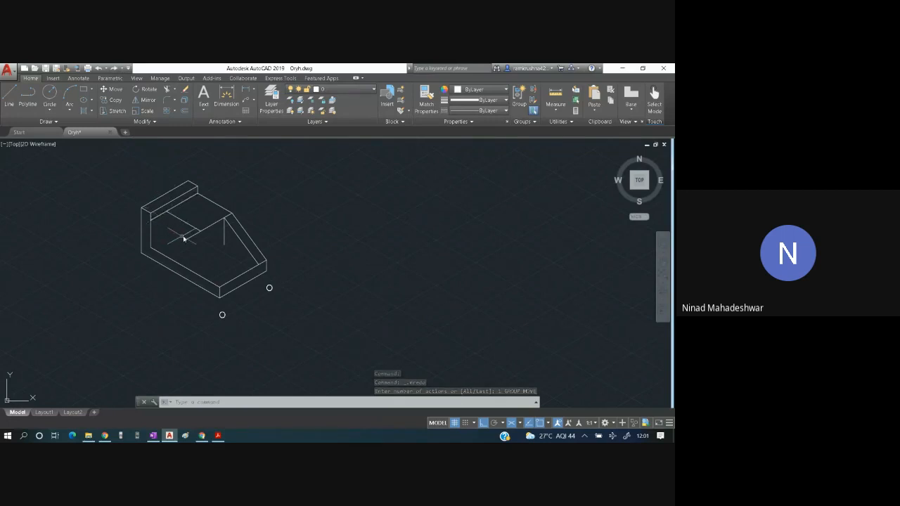
pyautogui.click(114, 71)
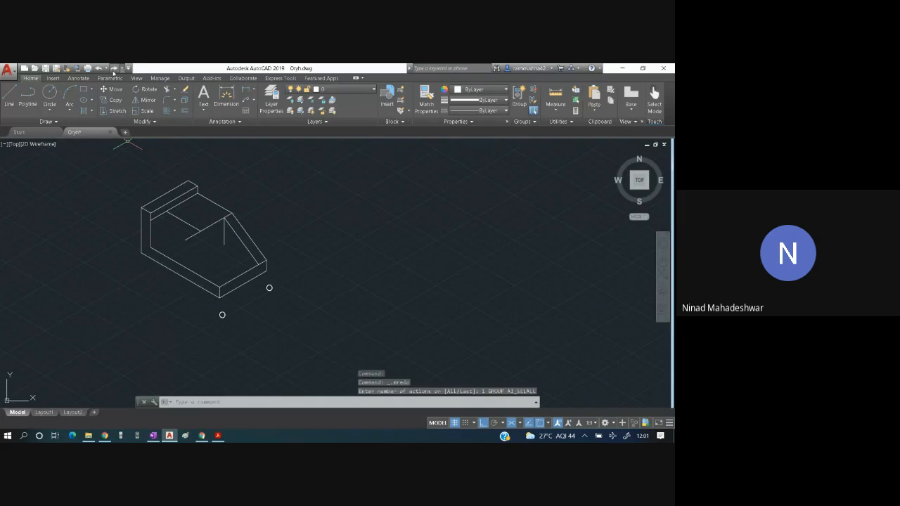
pyautogui.click(114, 68)
pyautogui.click(114, 69)
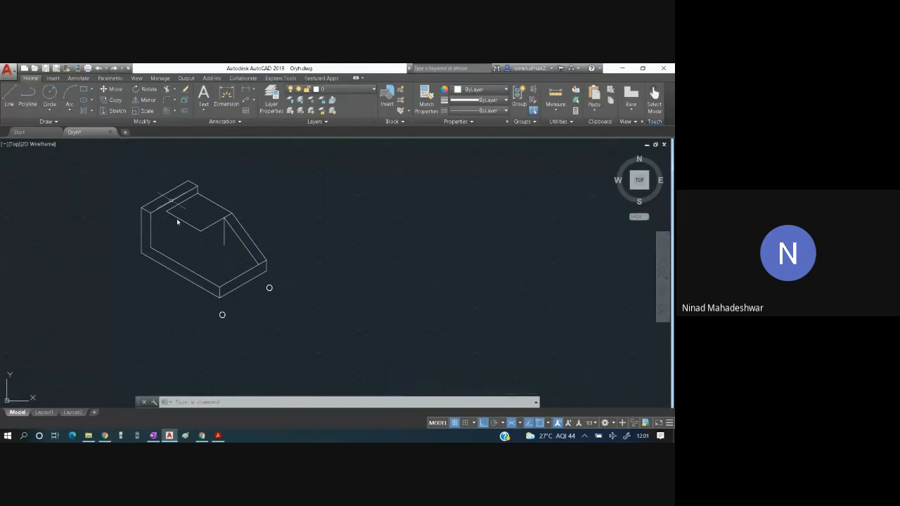
# Redo the copied vertical edges and the block and rib base lines, comparing them with the PDF's front and top views.
pyautogui.hotkey('alt', 'Tab')
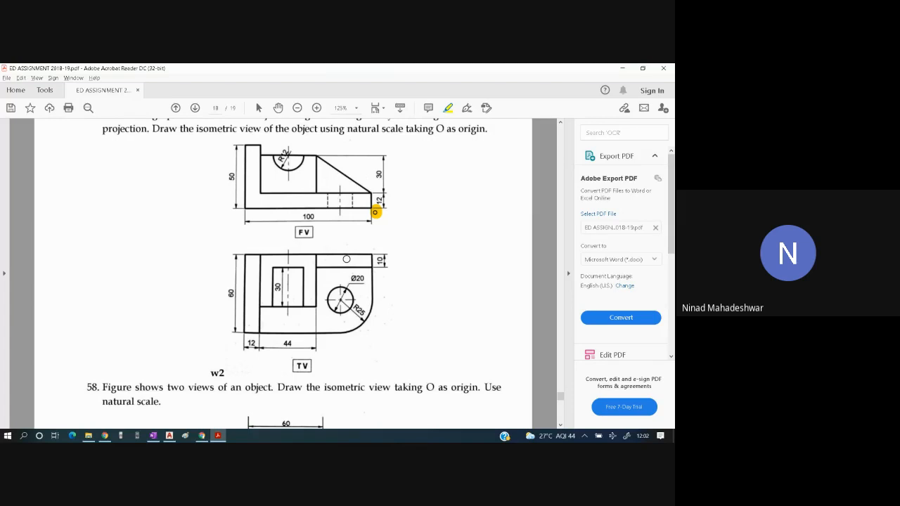
pyautogui.hotkey('alt', 'Tab')
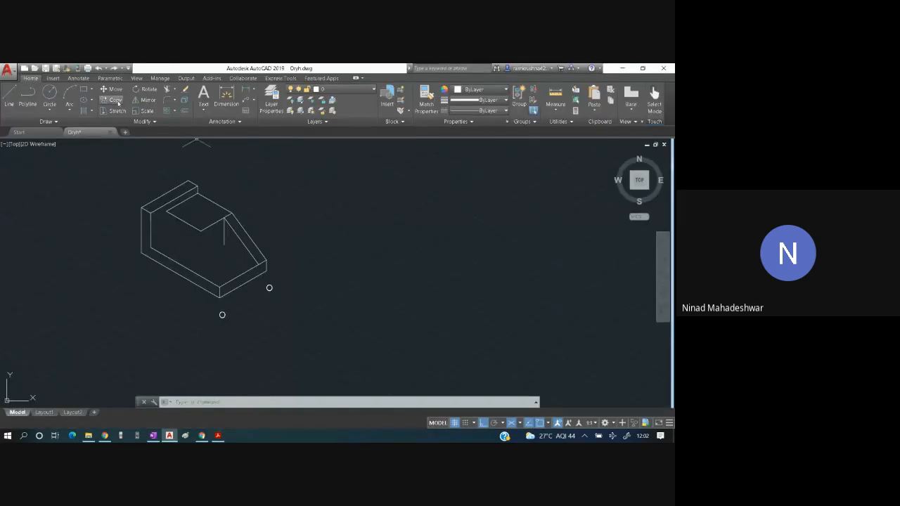
pyautogui.click(114, 69)
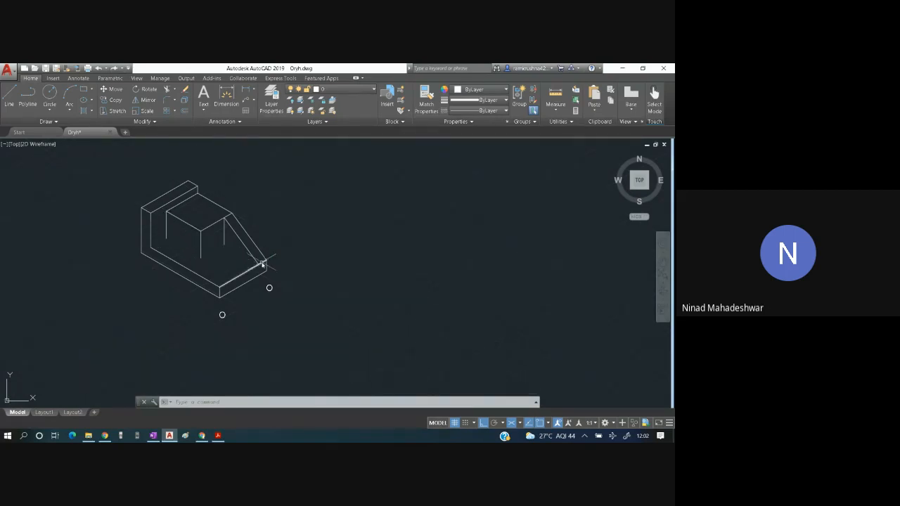
pyautogui.hotkey('alt', 'Tab')
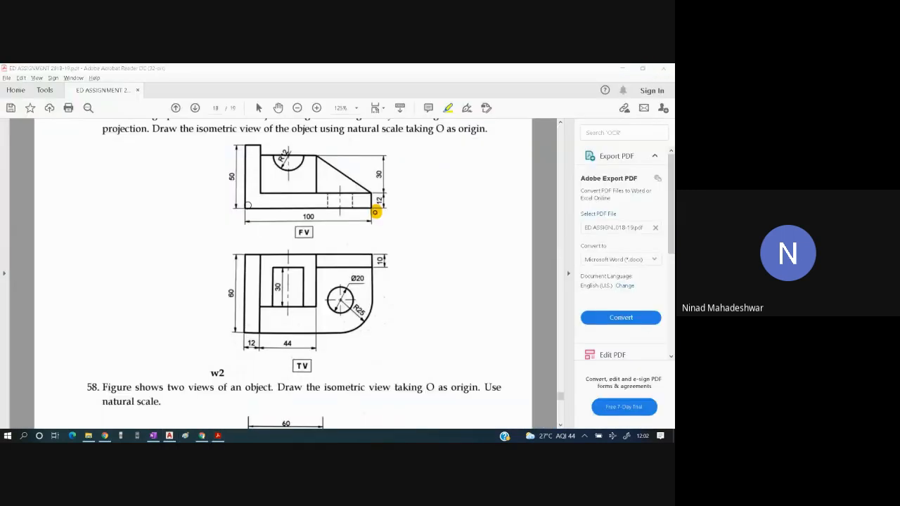
pyautogui.hotkey('alt', 'Tab')
pyautogui.click(113, 68)
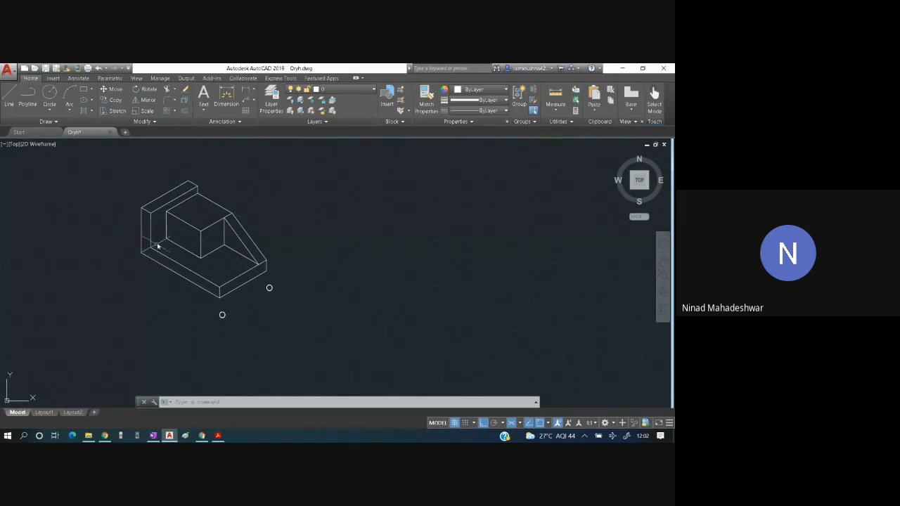
# Draw a line from the block's wall-side bottom corner to the wall's inner bottom corner on the base.
pyautogui.click(8, 97)
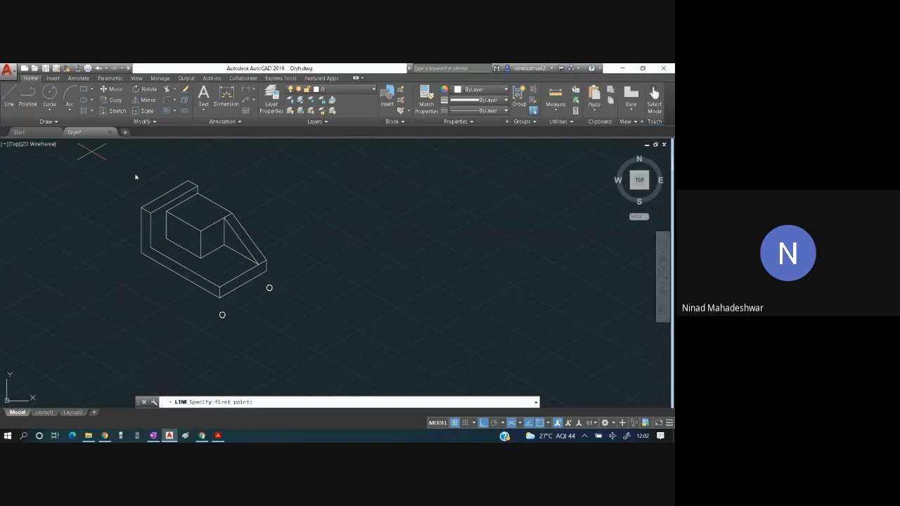
pyautogui.click(167, 239)
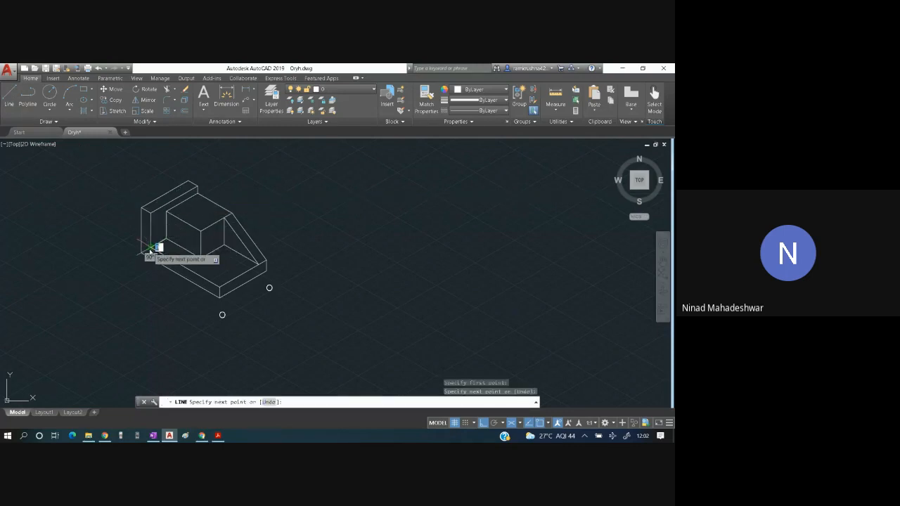
pyautogui.press('Escape')
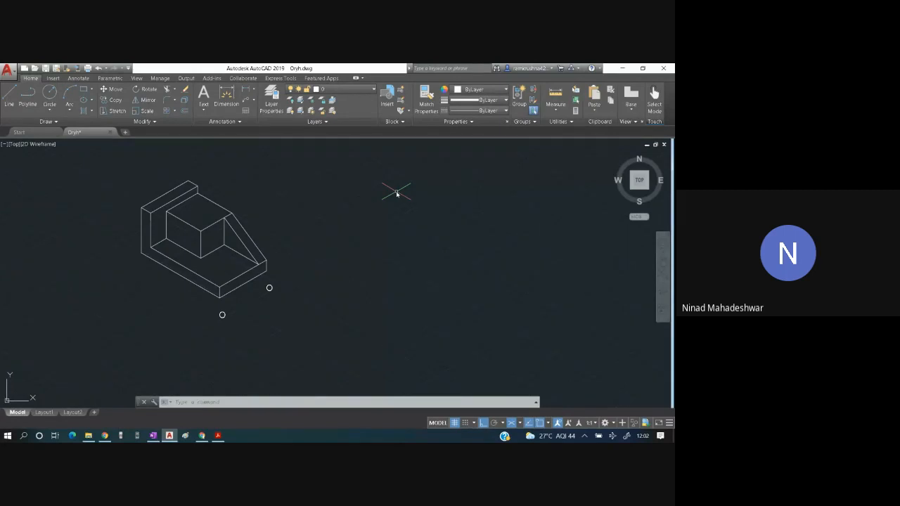
# Examine the R12 semicircular groove and its 30 length in the PDF's views against the block's top face in AutoCAD.
pyautogui.hotkey('alt', 'Tab')
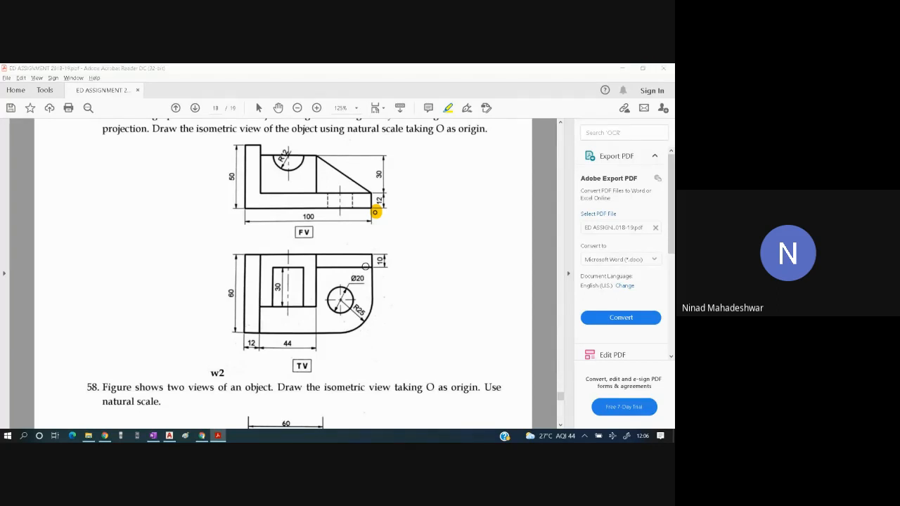
pyautogui.hotkey('alt', 'Tab')
pyautogui.press('Tab')
pyautogui.press('Tab')
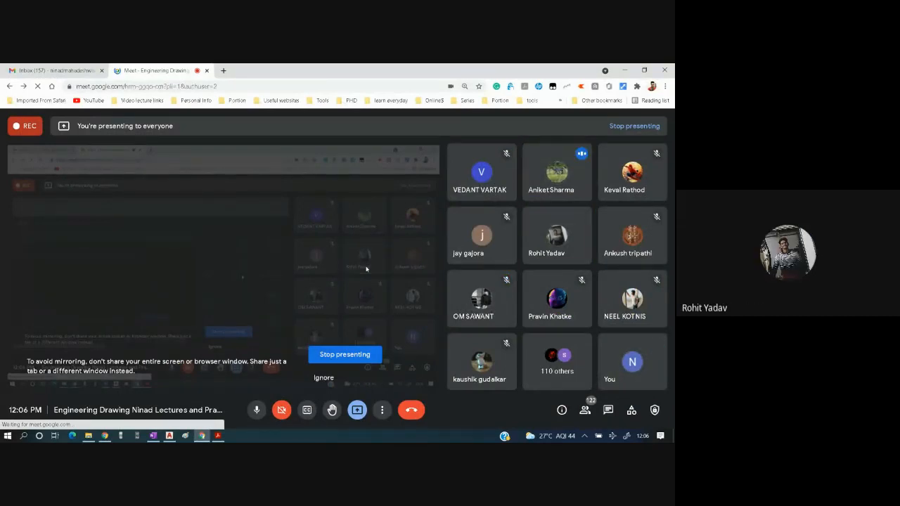
pyautogui.hotkey('alt', 'Tab')
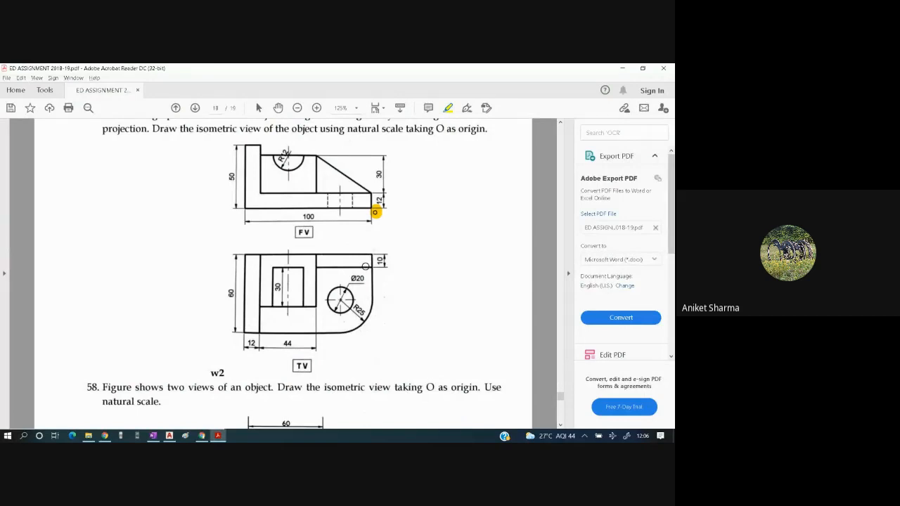
pyautogui.hotkey('alt', 'Tab')
pyautogui.hotkey('alt', 'Tab')
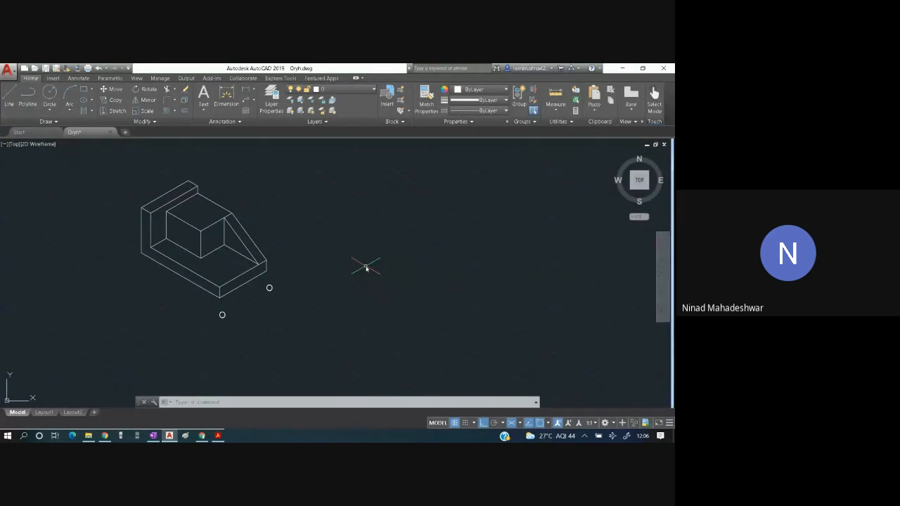
pyautogui.hotkey('alt', 'Tab')
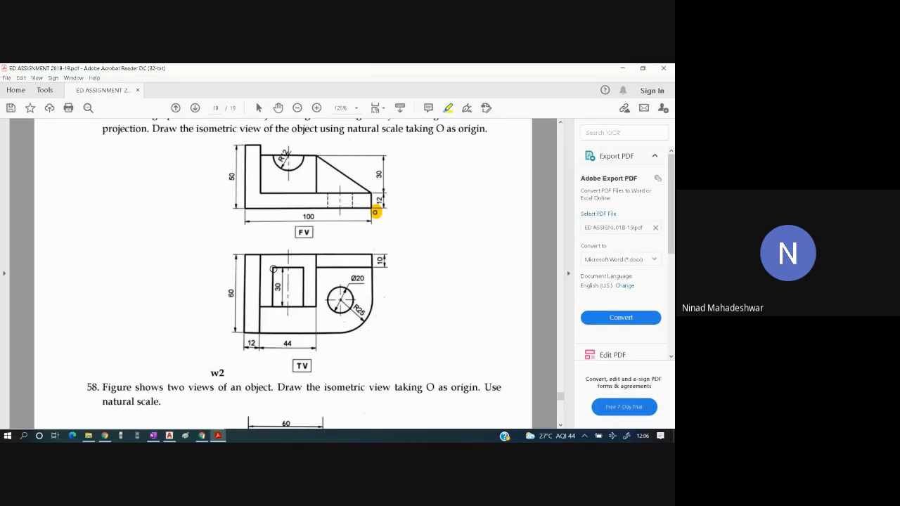
pyautogui.hotkey('alt', 'Tab')
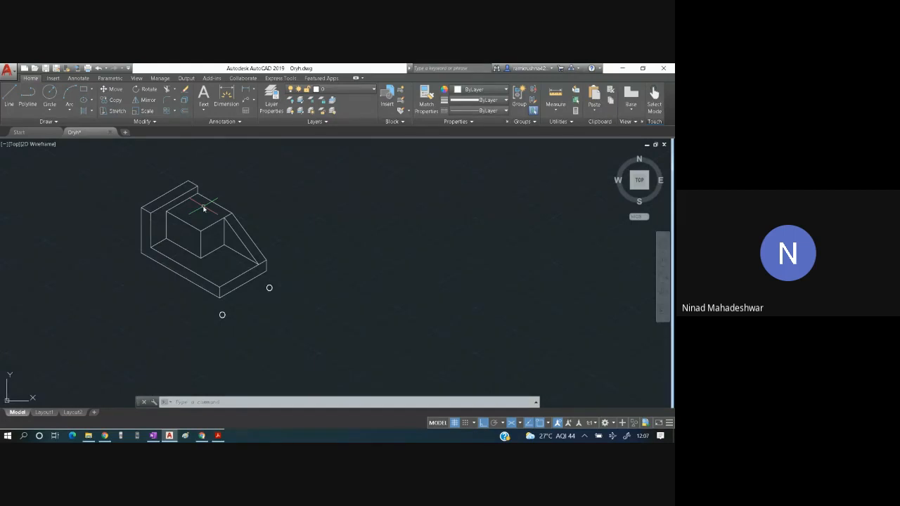
# Delete the origin label O beside the bottom corner at the rib end of the base, checking against the PDF's views.
pyautogui.hotkey('alt', 'Tab')
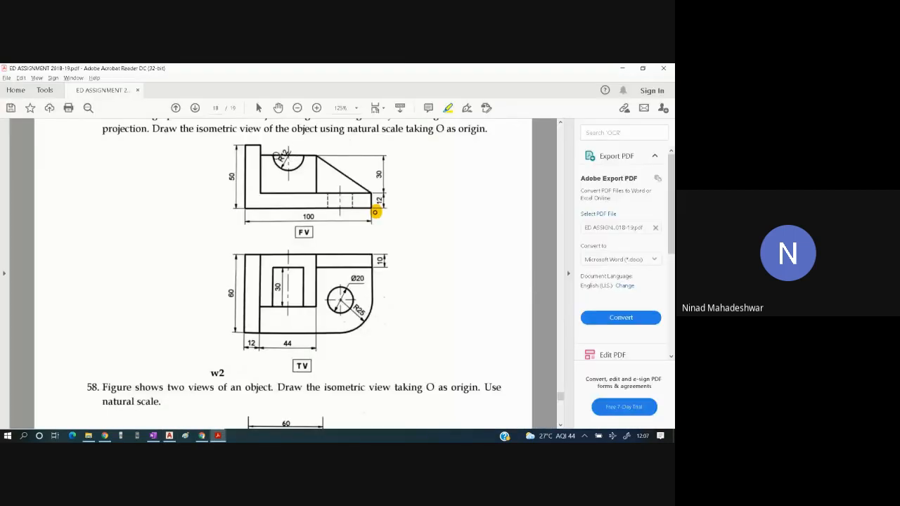
pyautogui.hotkey('alt', 'Tab')
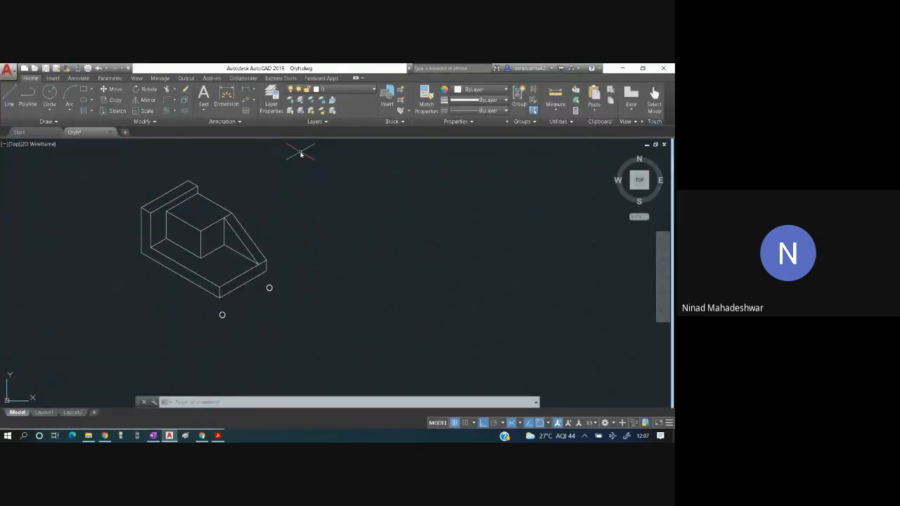
pyautogui.click(270, 287)
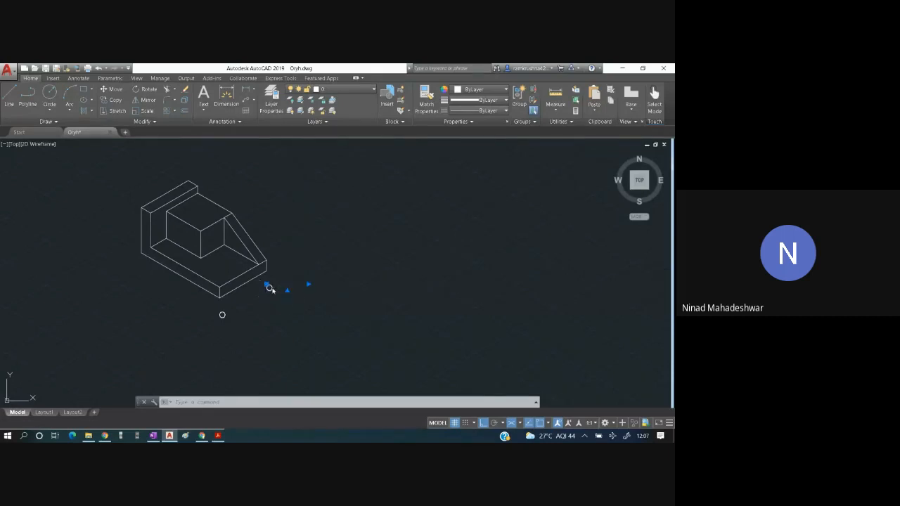
pyautogui.press('Delete')
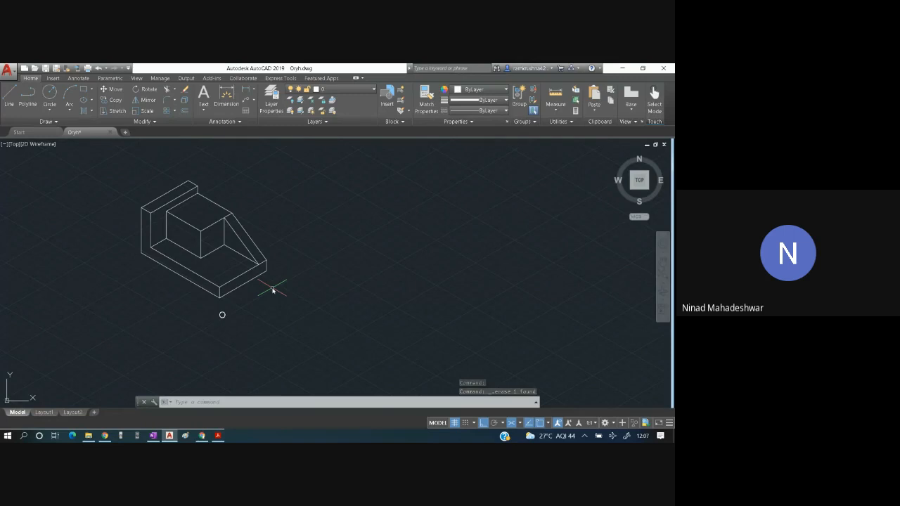
pyautogui.click(52, 110)
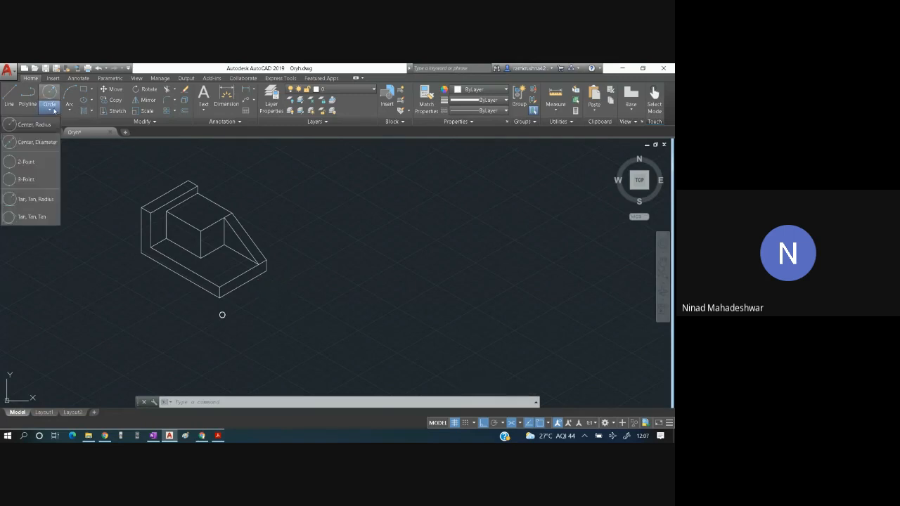
pyautogui.click(43, 124)
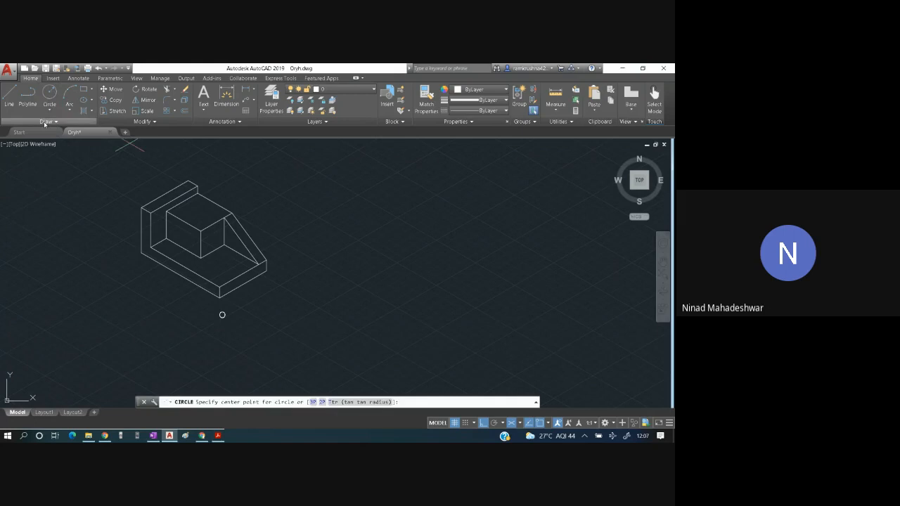
pyautogui.click(25, 197)
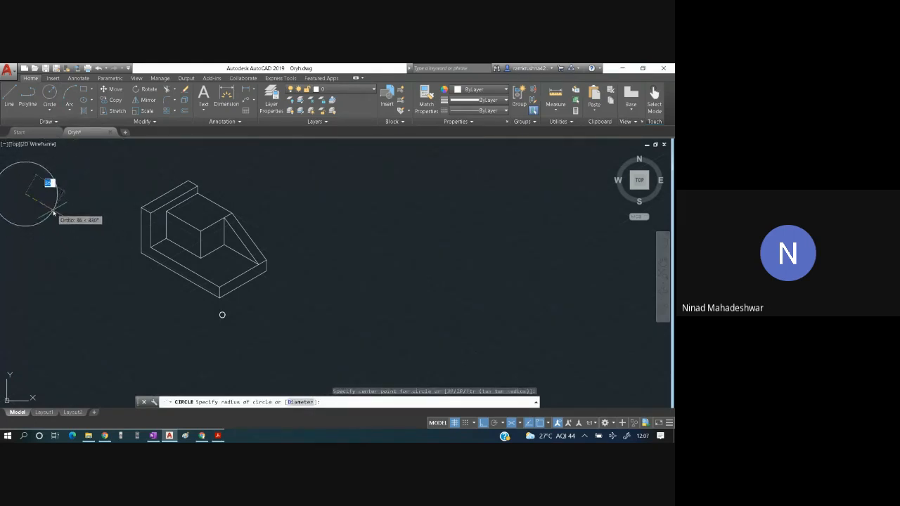
pyautogui.press('F5')
pyautogui.press('F5')
pyautogui.press('F5')
pyautogui.press('F5')
pyautogui.press('F5')
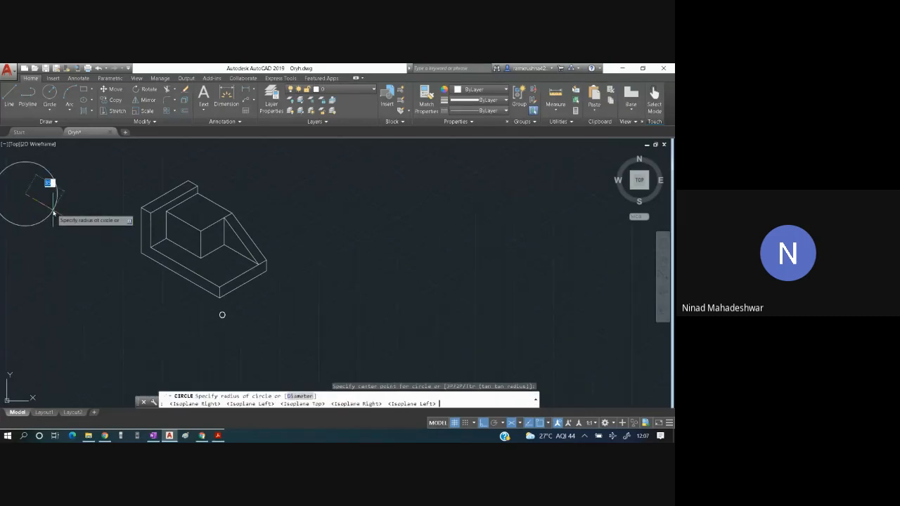
pyautogui.press('Escape')
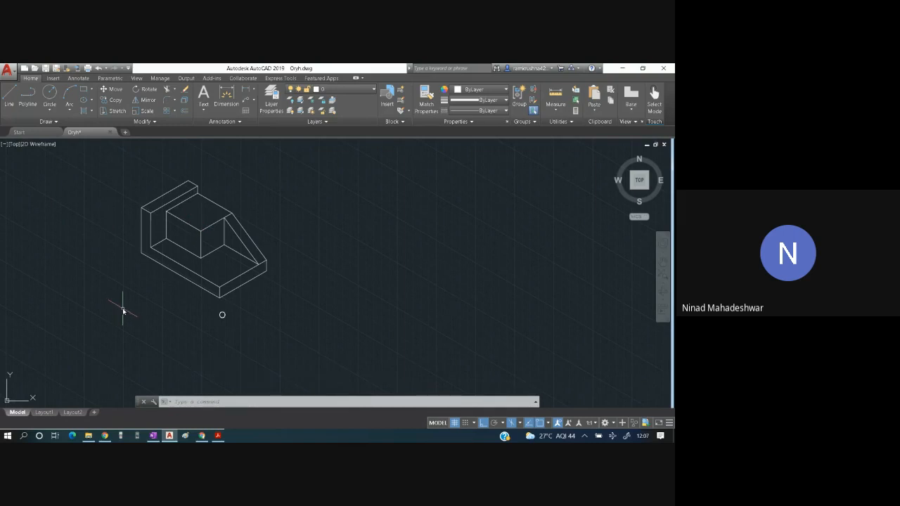
# Draw an isocircle of radius 12 in the left isoplane, centred on the midpoint of the block's front top edge.
pyautogui.click(192, 400)
pyautogui.write('EL')
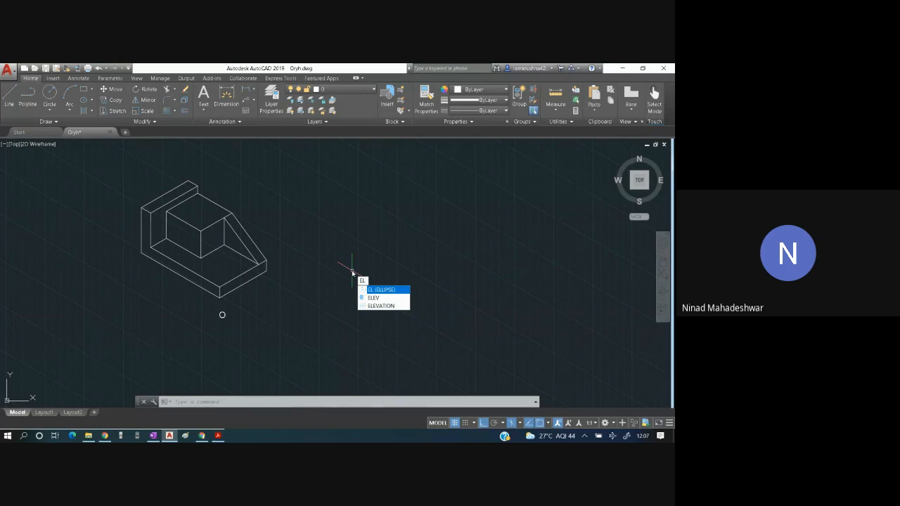
pyautogui.press('Return')
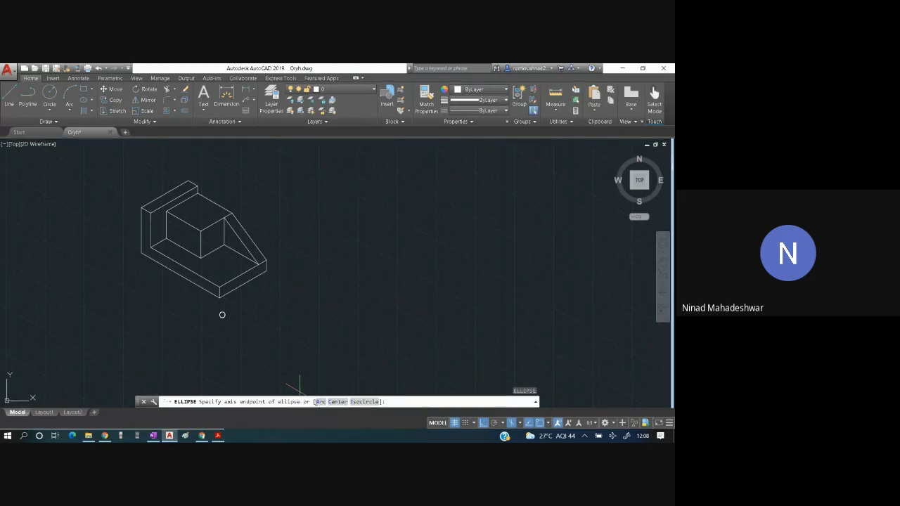
pyautogui.click(363, 402)
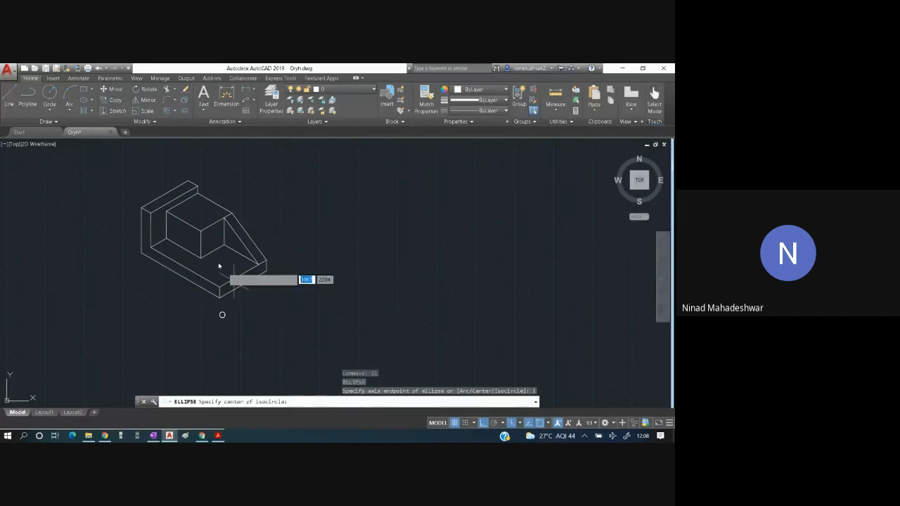
pyautogui.click(183, 223)
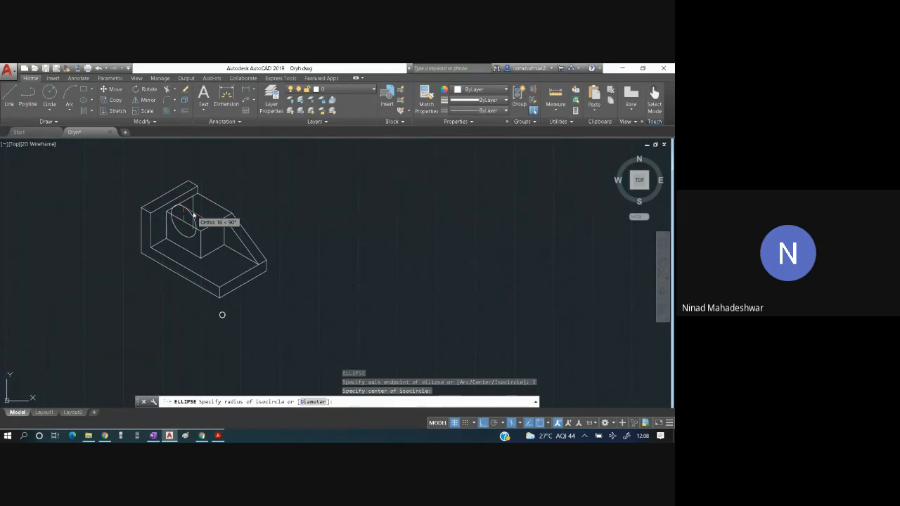
pyautogui.press('F5')
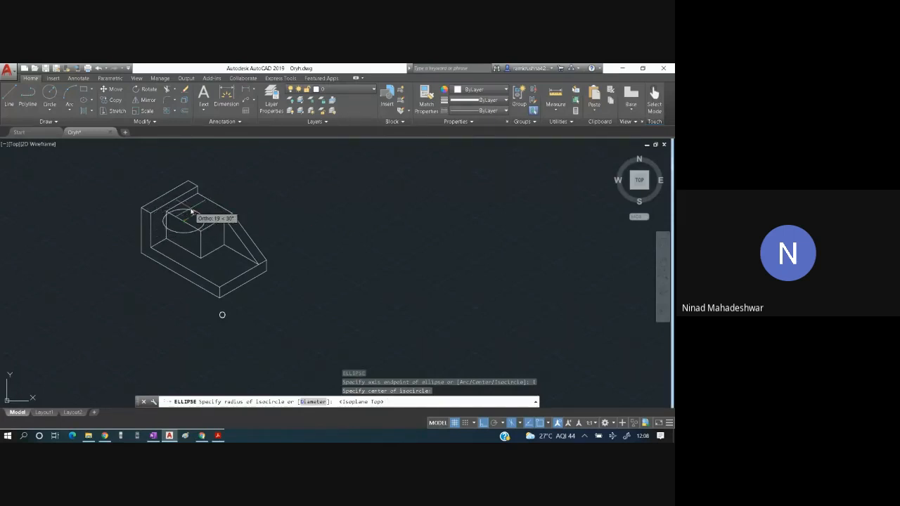
pyautogui.press('F5')
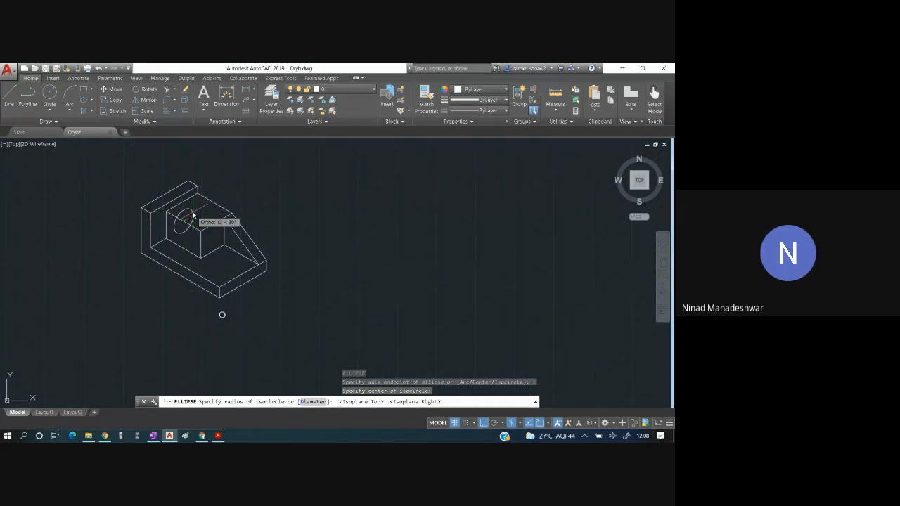
pyautogui.press('F5')
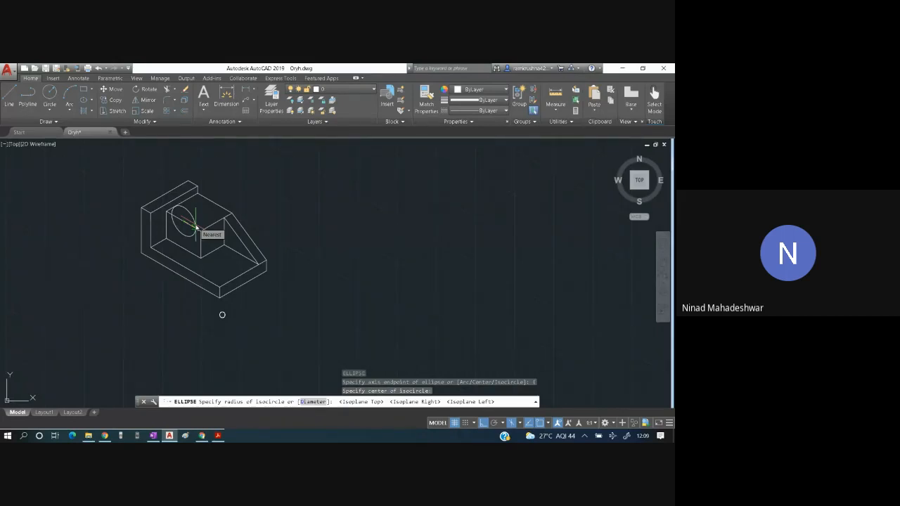
pyautogui.hotkey('alt', 'Tab')
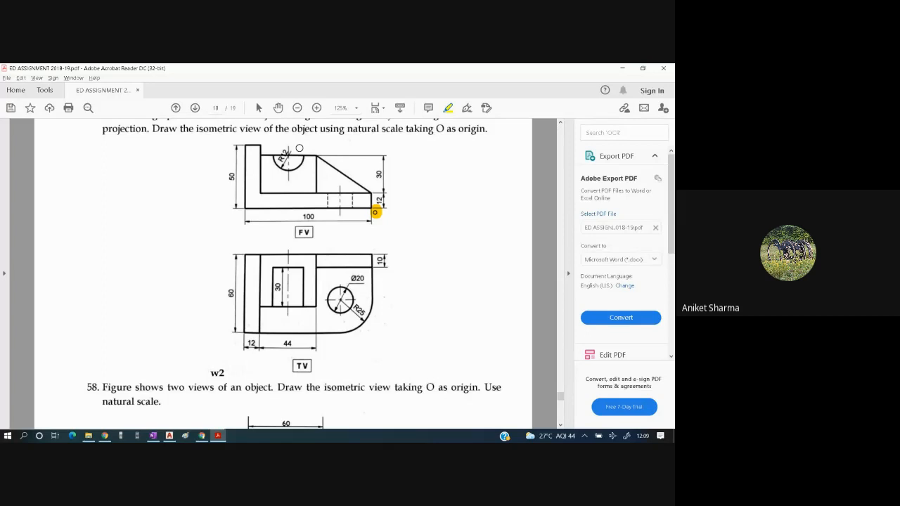
pyautogui.hotkey('alt', 'Tab')
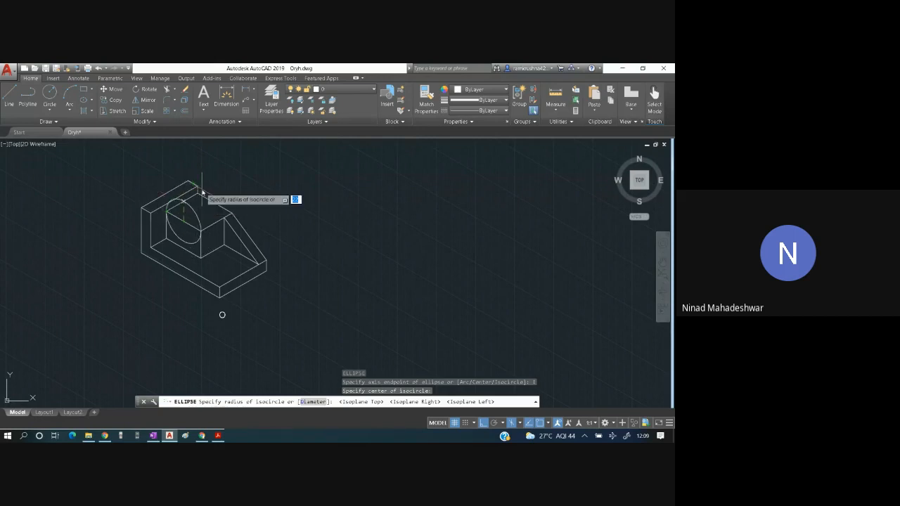
pyautogui.write('12')
pyautogui.press('Return')
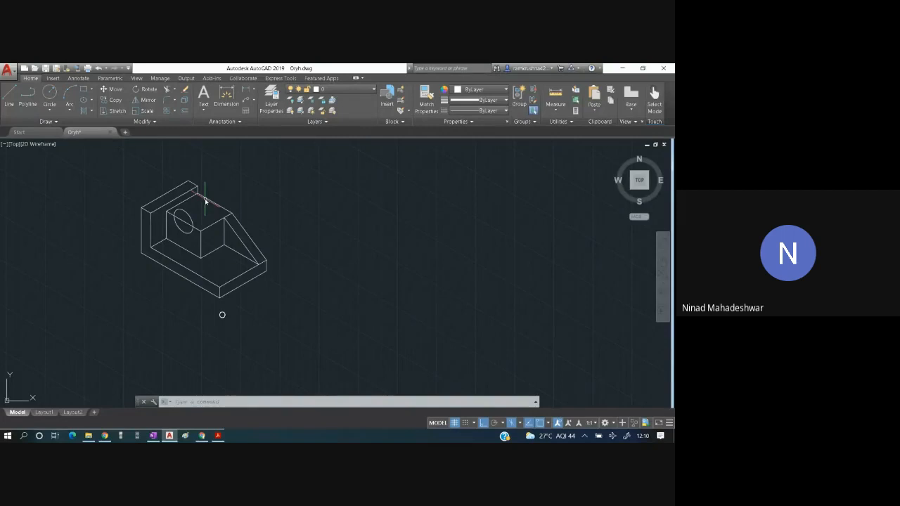
# Trim away the half of the isocircle above the block's front top edge, using all objects as cutting edges.
pyautogui.hotkey('alt', 'Tab')
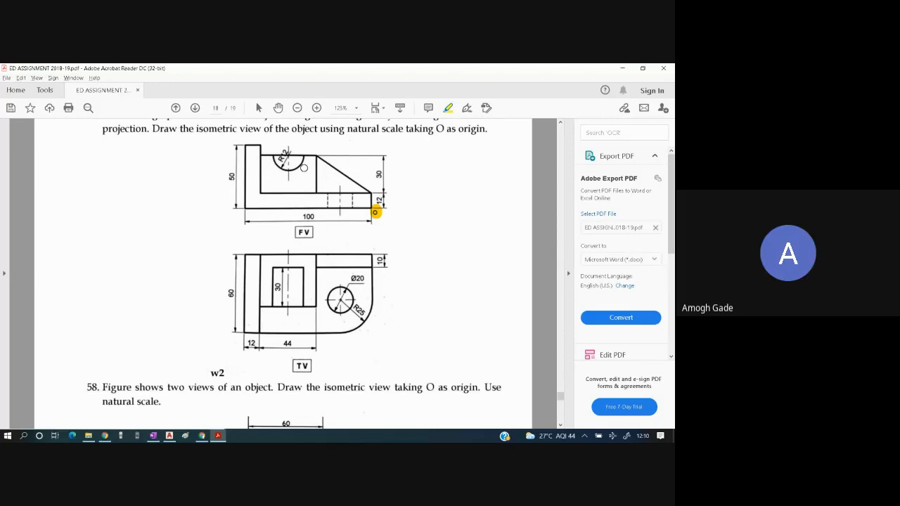
pyautogui.hotkey('alt', 'Tab')
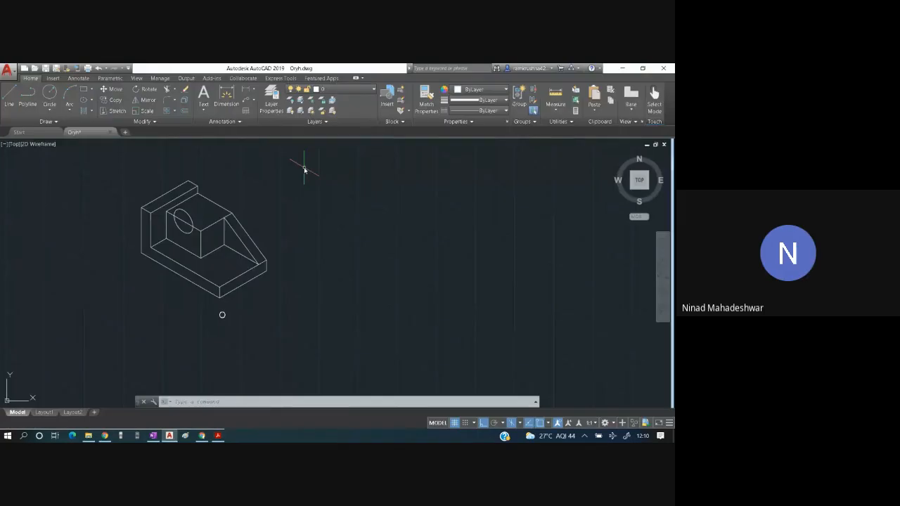
pyautogui.hotkey('ctrl', 'a')
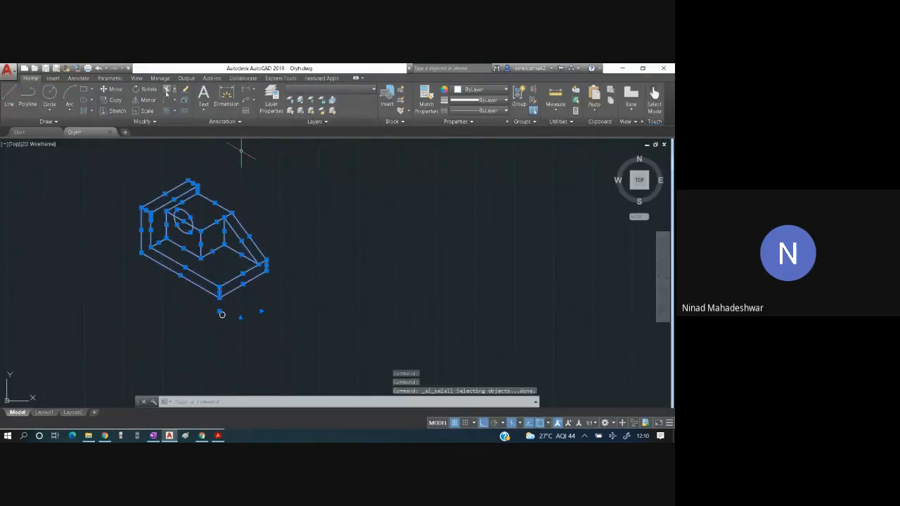
pyautogui.click(167, 90)
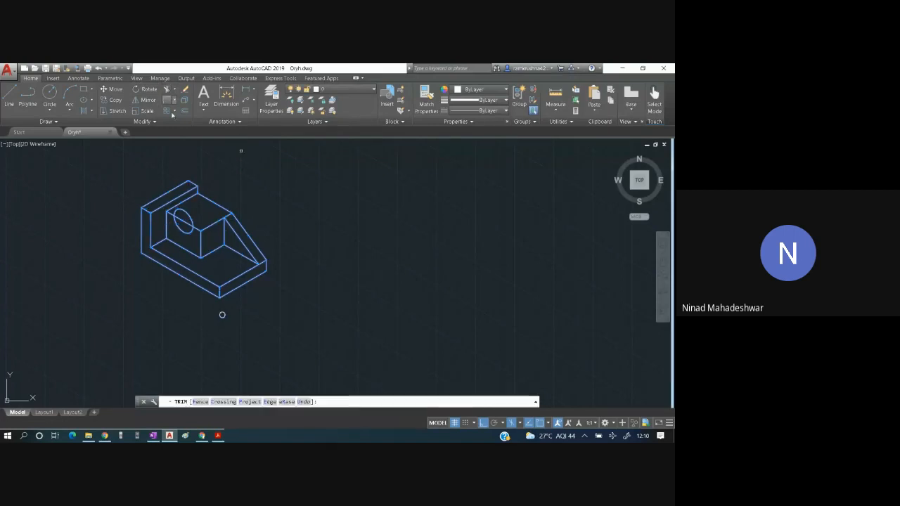
pyautogui.click(185, 212)
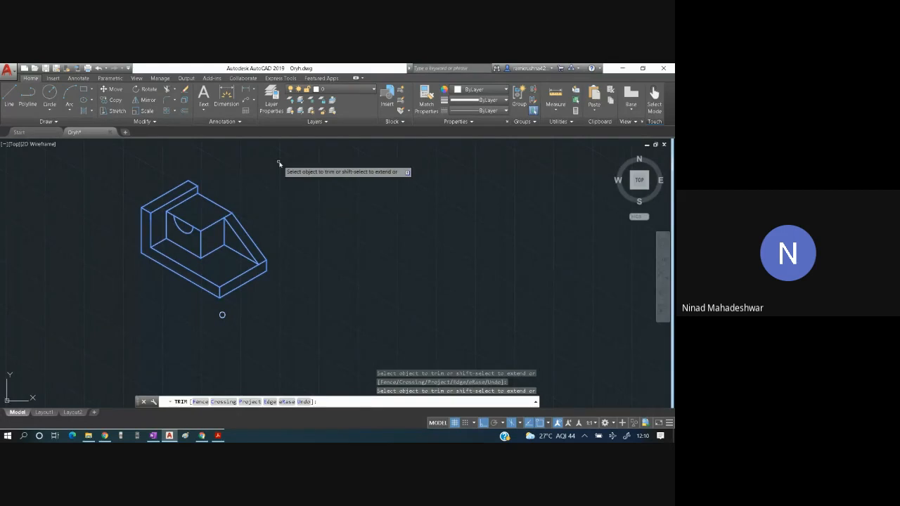
pyautogui.press('Escape')
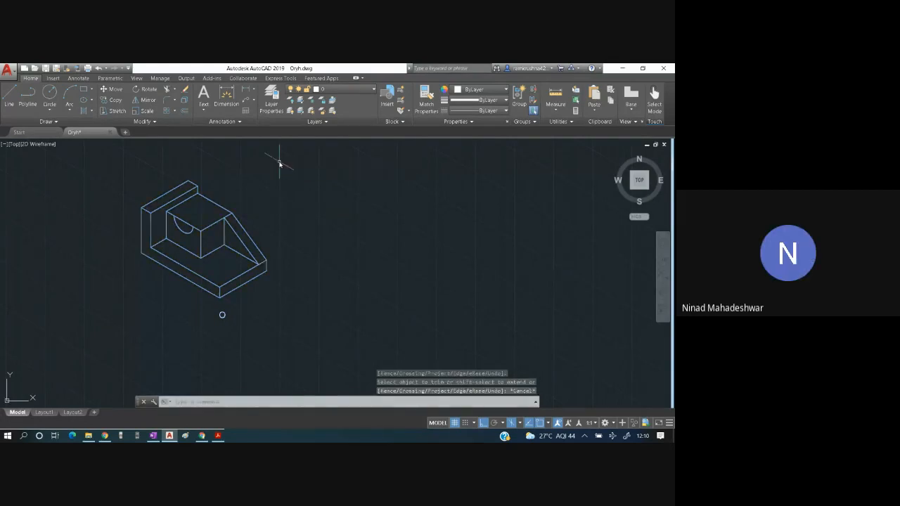
# Copy the groove's semicircular arc and the block's front top edge 30 units toward the back in the top isoplane, checking the PDF's views.
pyautogui.hotkey('alt', 'Tab')
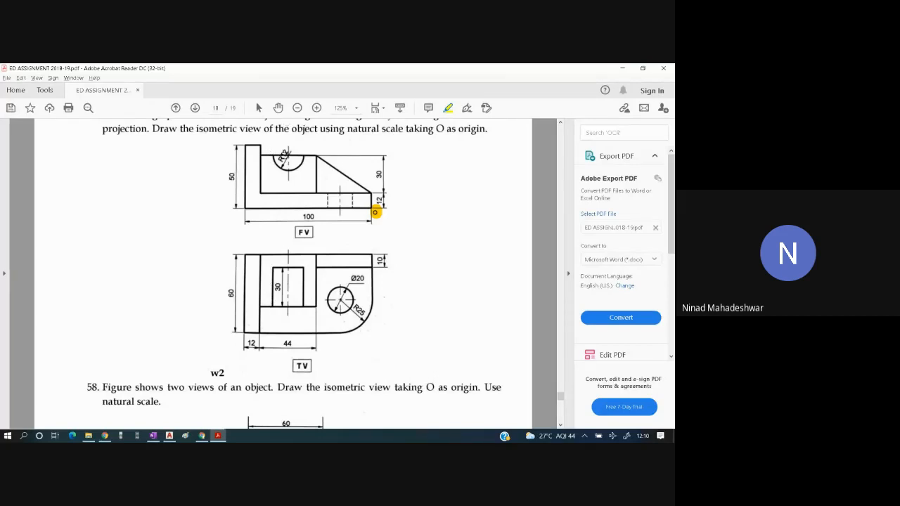
pyautogui.hotkey('alt', 'Tab')
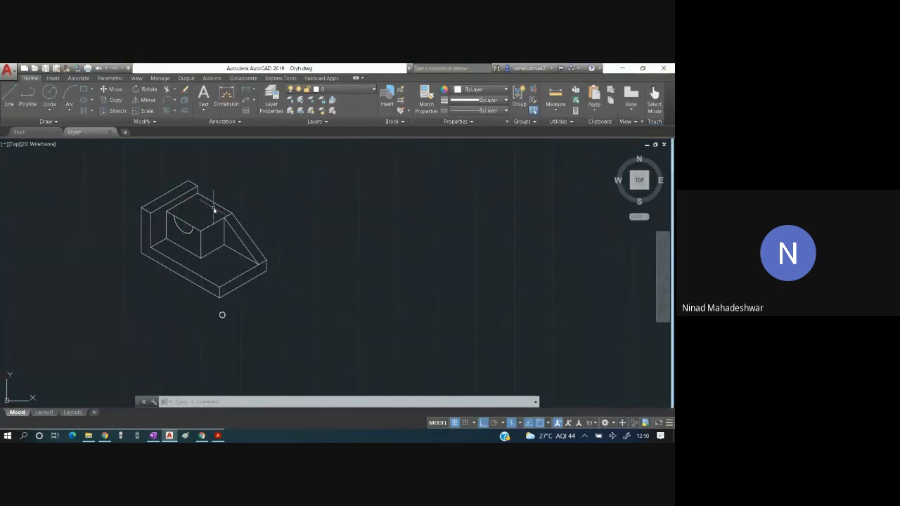
pyautogui.hotkey('alt', 'Tab')
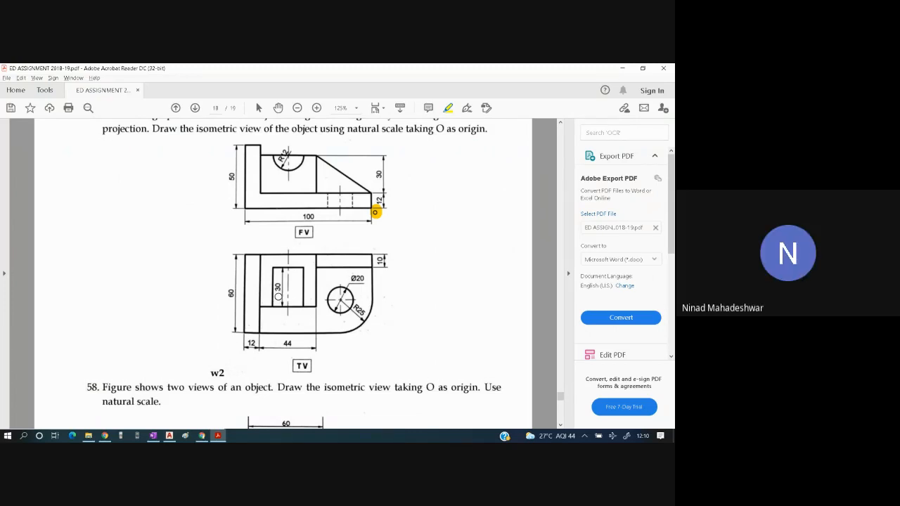
pyautogui.hotkey('alt', 'Tab')
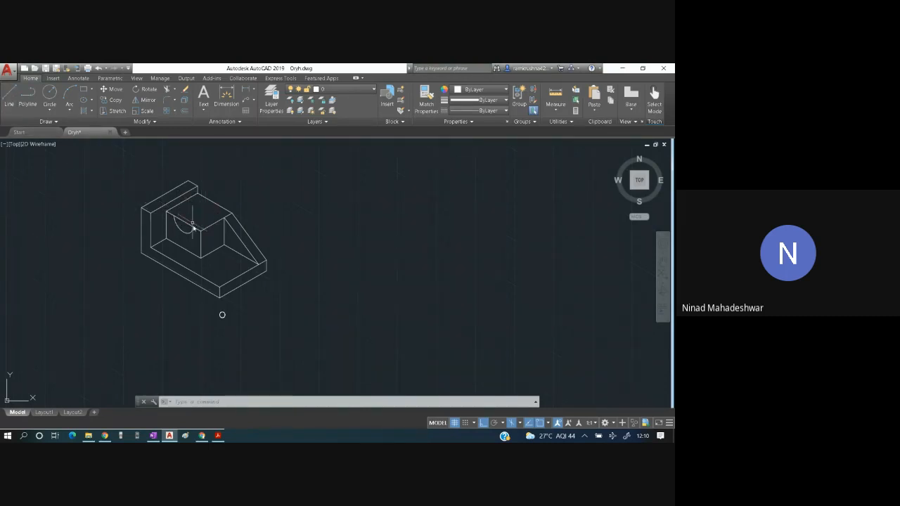
pyautogui.click(184, 224)
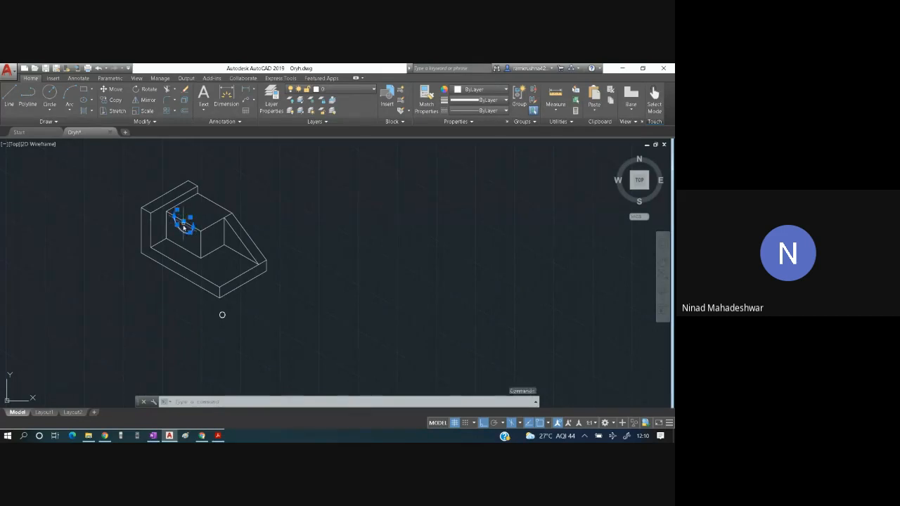
pyautogui.click(184, 225)
pyautogui.click(199, 230)
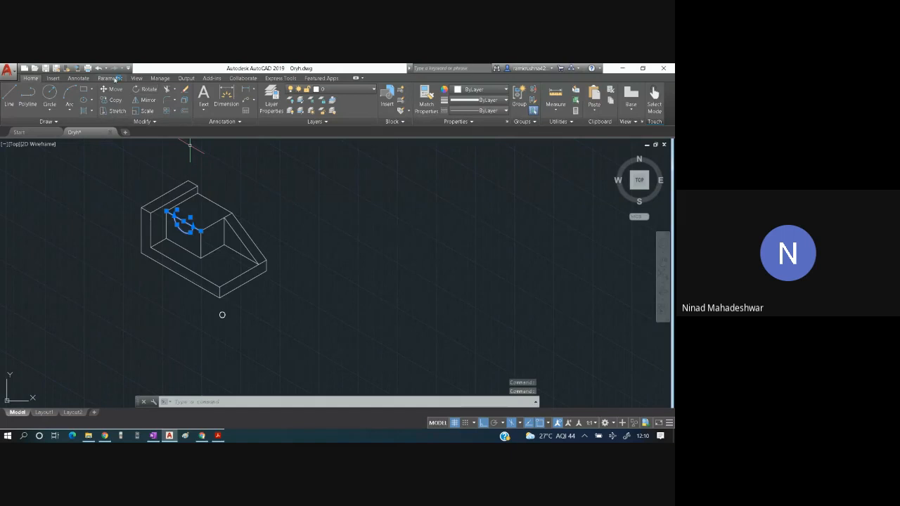
pyautogui.click(113, 99)
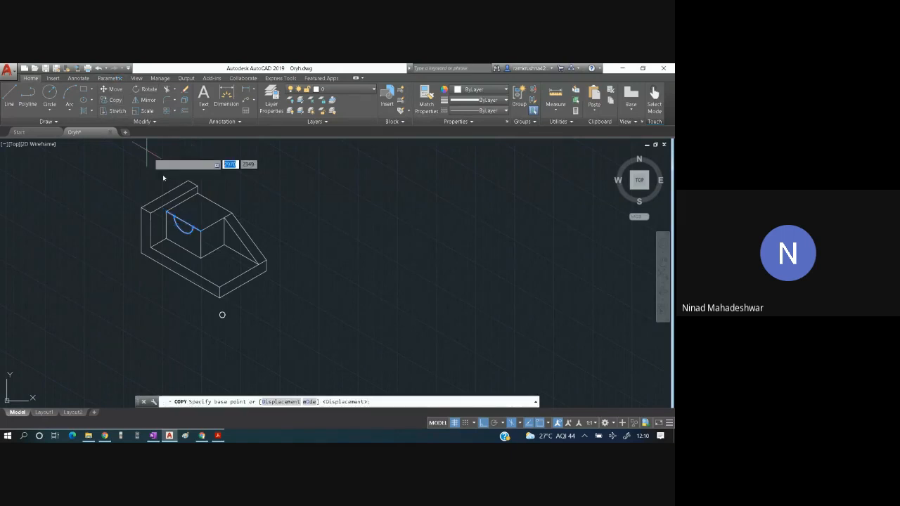
pyautogui.click(184, 224)
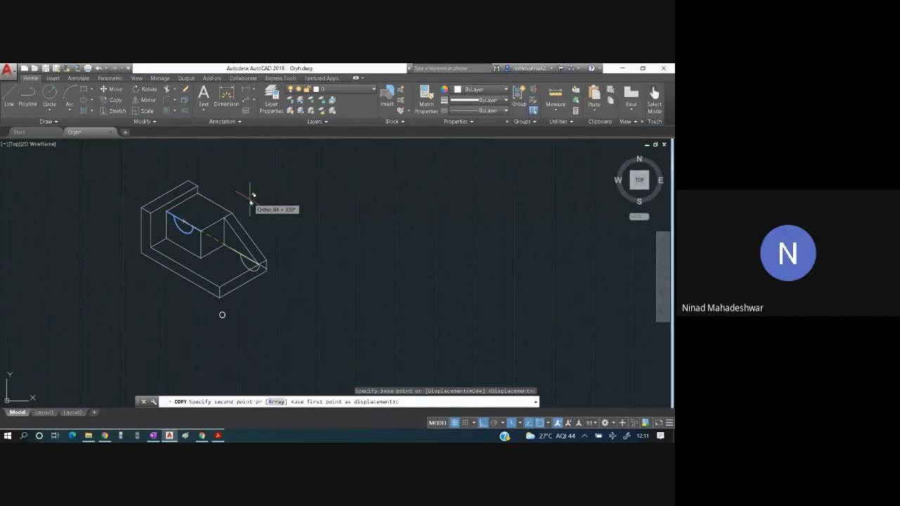
pyautogui.press('F5')
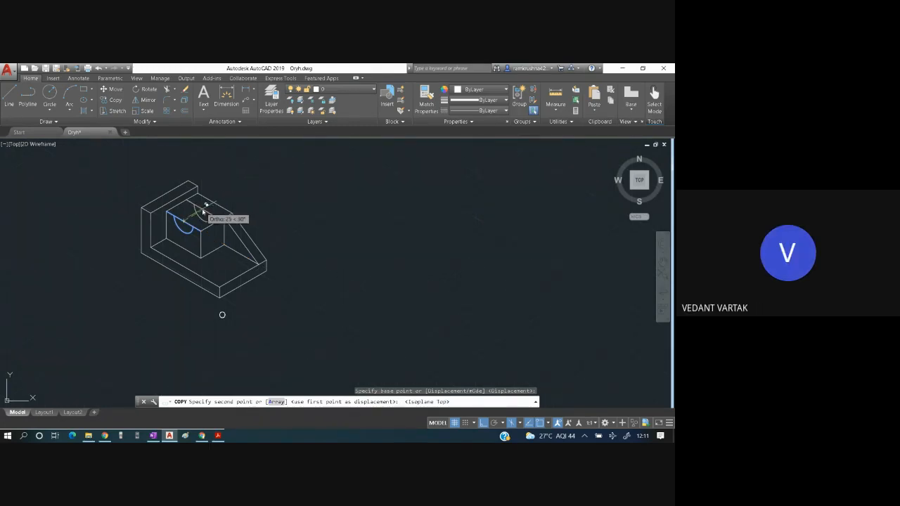
pyautogui.write('30')
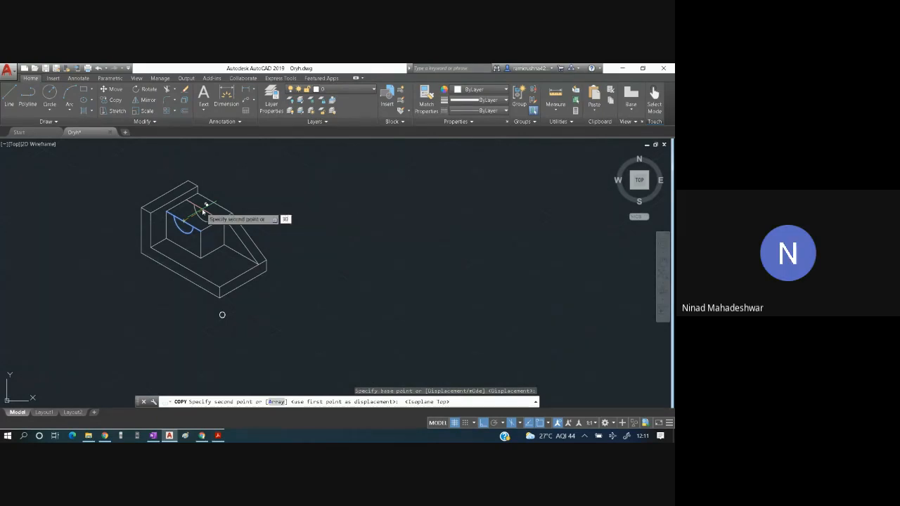
pyautogui.press('Return')
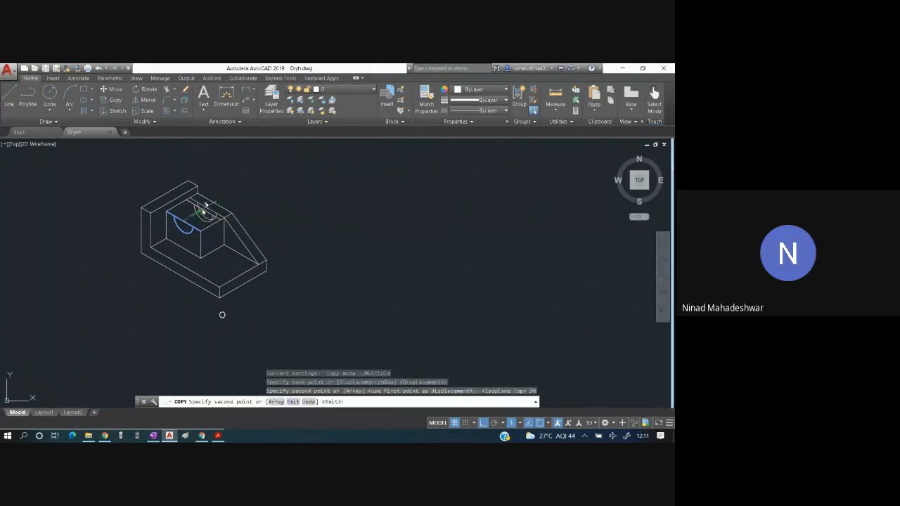
pyautogui.press('Escape')
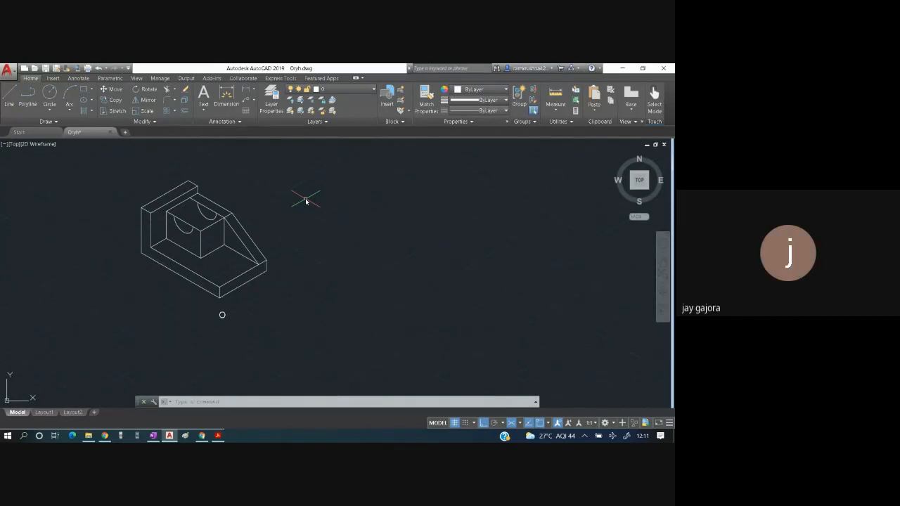
# Highlight the front and rear end edges of the groove's 30-long rectangle in the PDF's top view, comparing them with the AutoCAD drawing.
pyautogui.hotkey('alt', 'Tab')
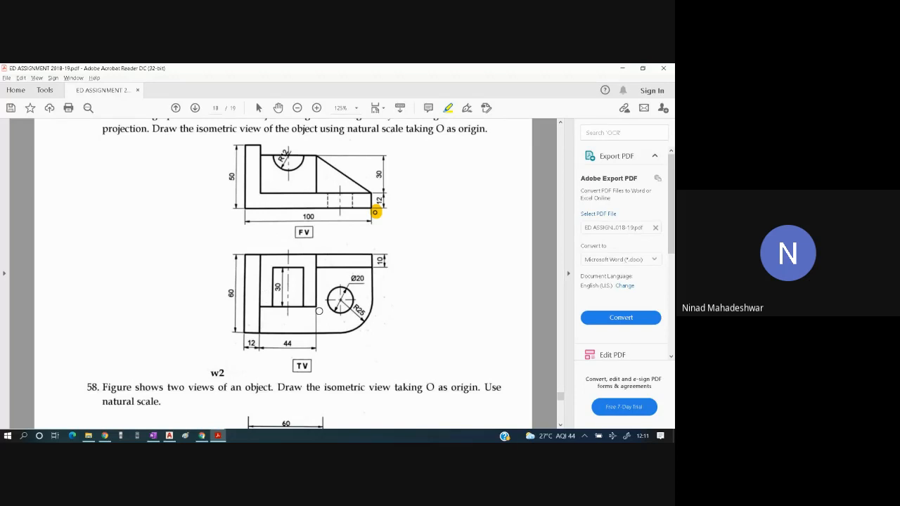
pyautogui.hotkey('alt', 'Tab')
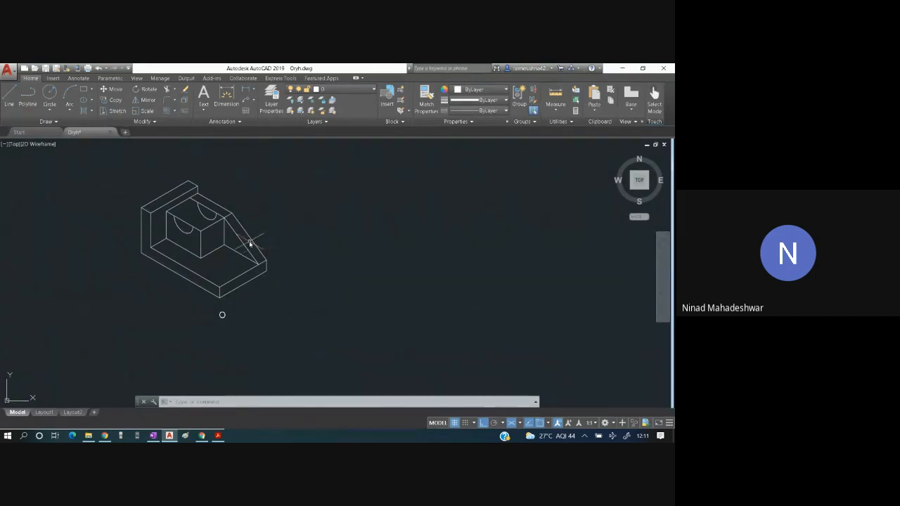
pyautogui.hotkey('alt', 'Tab')
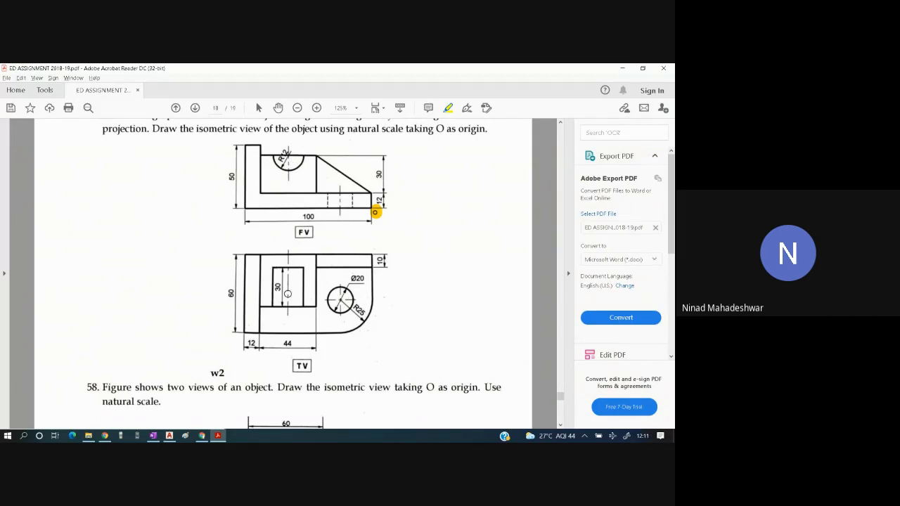
pyautogui.moveTo(273, 306); pyautogui.dragTo(300, 305)
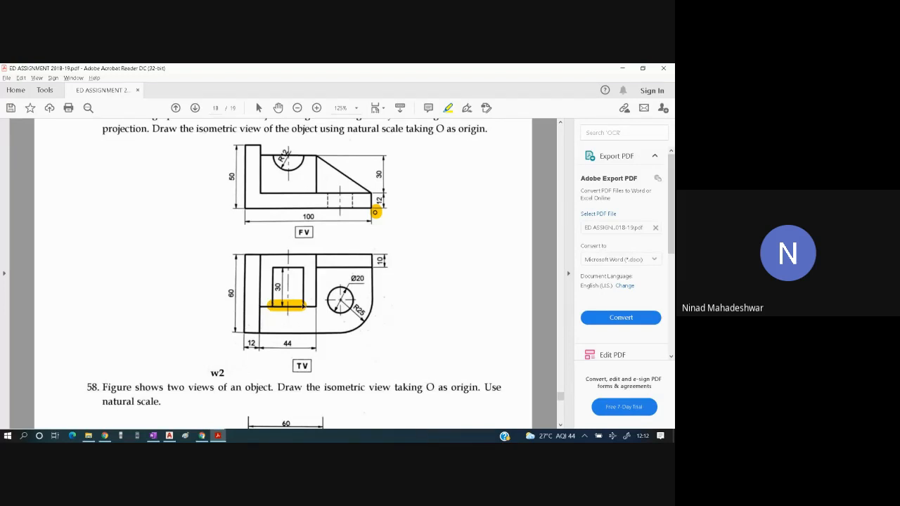
pyautogui.moveTo(271, 268); pyautogui.dragTo(300, 269)
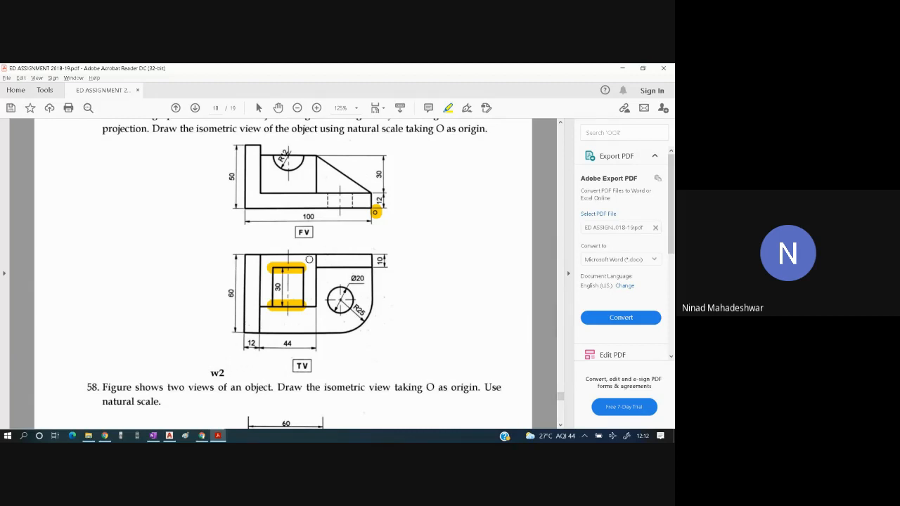
pyautogui.hotkey('alt', 'Tab')
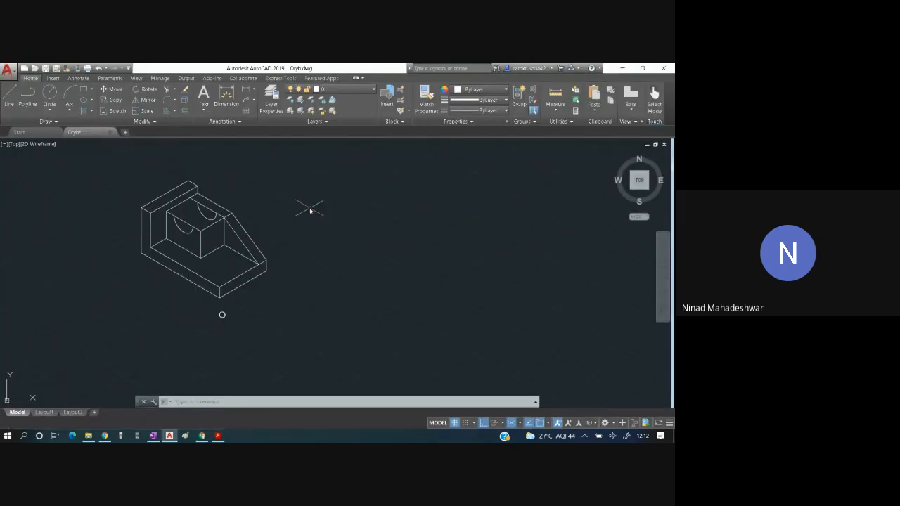
# Trim away the block's front top edge between the groove arc's ends and the copied edge's parts beyond the rear arc.
pyautogui.hotkey('ctrl', 'a')
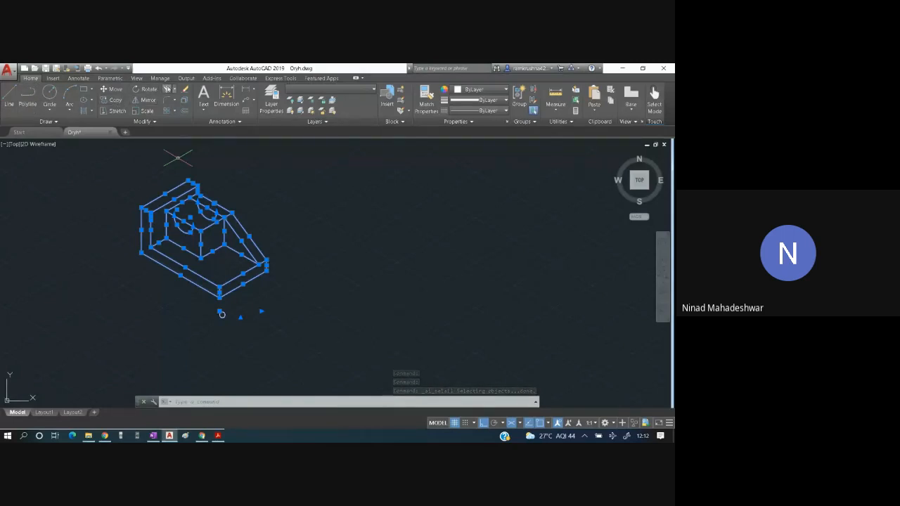
pyautogui.press('Escape')
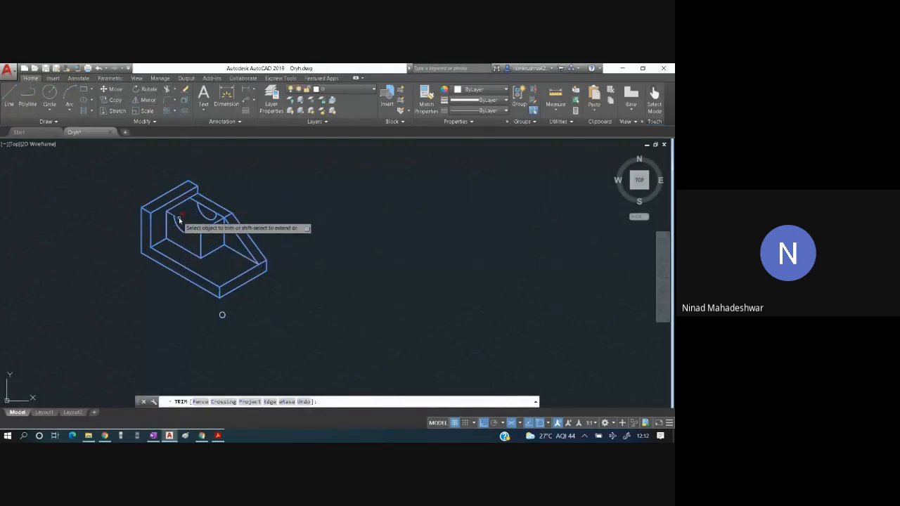
pyautogui.click(179, 218)
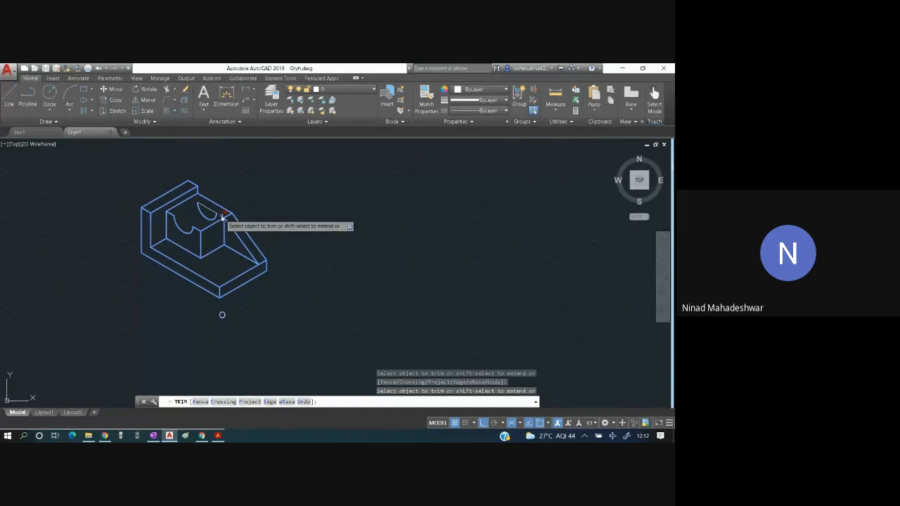
pyautogui.press('Escape')
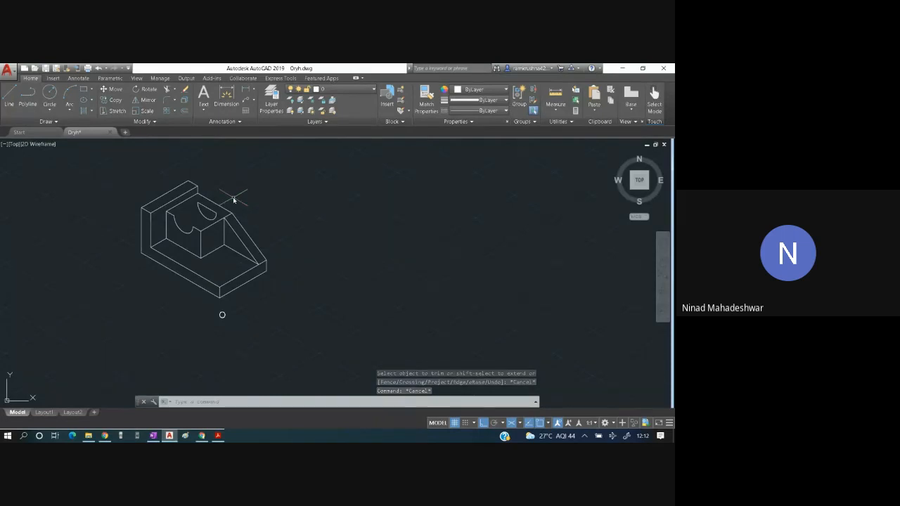
# Draw two lines joining the front groove arc's endpoints to the matching endpoints of the rear arc.
pyautogui.click(9, 99)
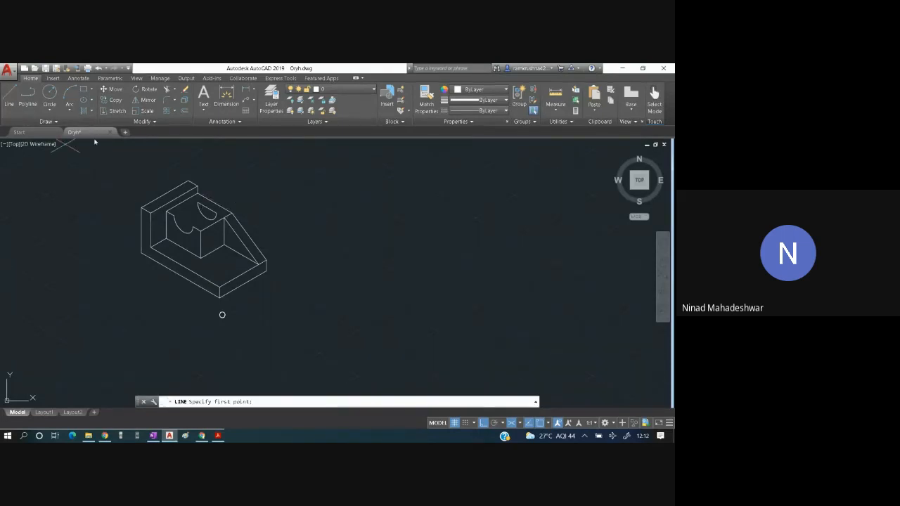
pyautogui.click(180, 211)
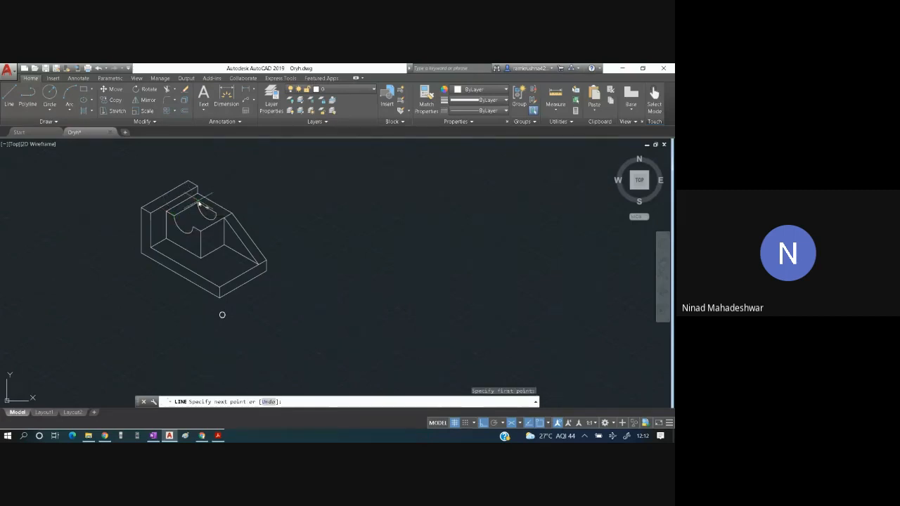
pyautogui.press('Escape')
pyautogui.click(9, 98)
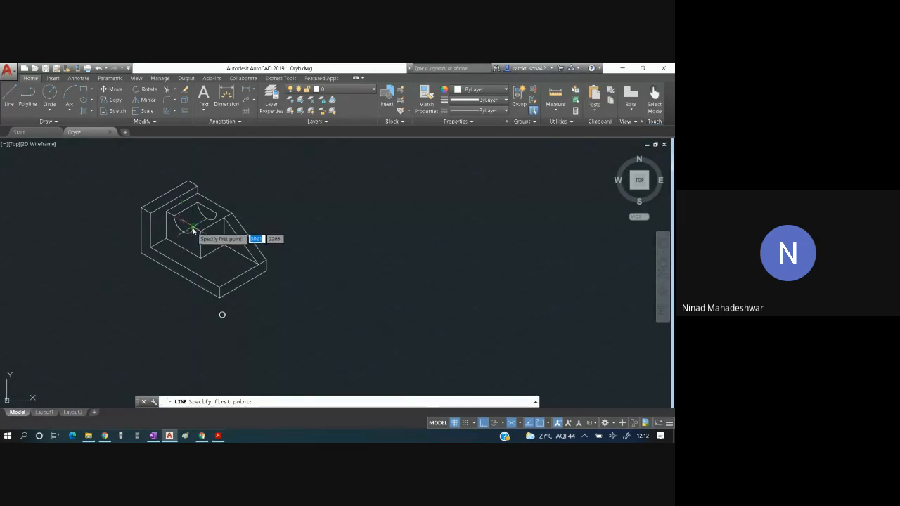
pyautogui.click(200, 226)
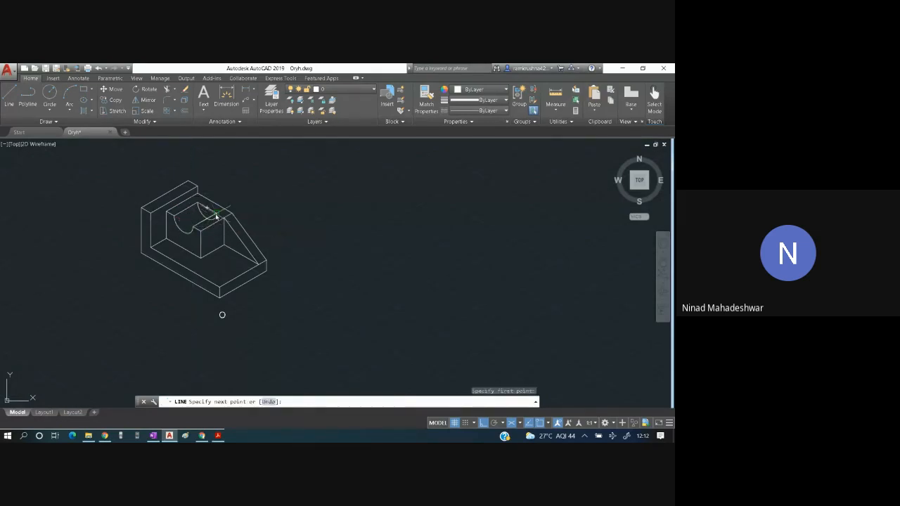
pyautogui.press('Escape')
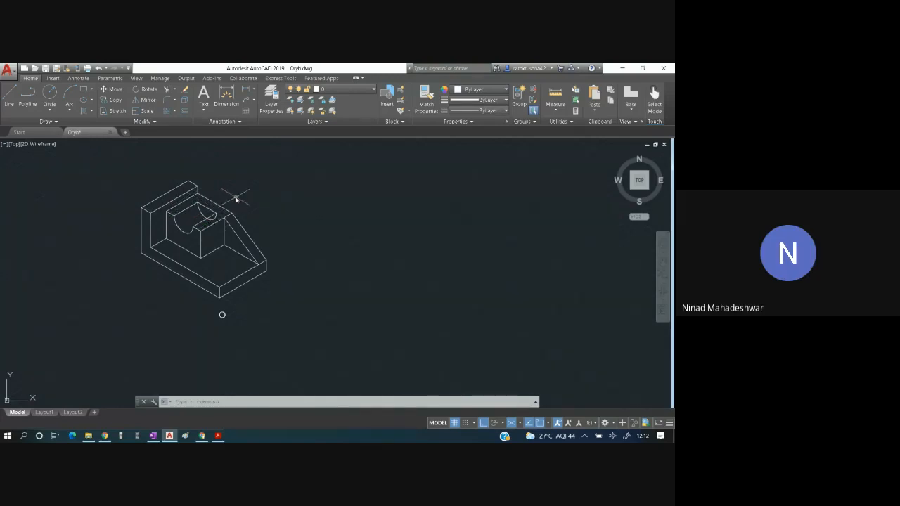
# Trim away the part of the rear arc hidden beyond the groove's line nearest the rib, using all objects as cutting edges.
pyautogui.hotkey('ctrl', 'a')
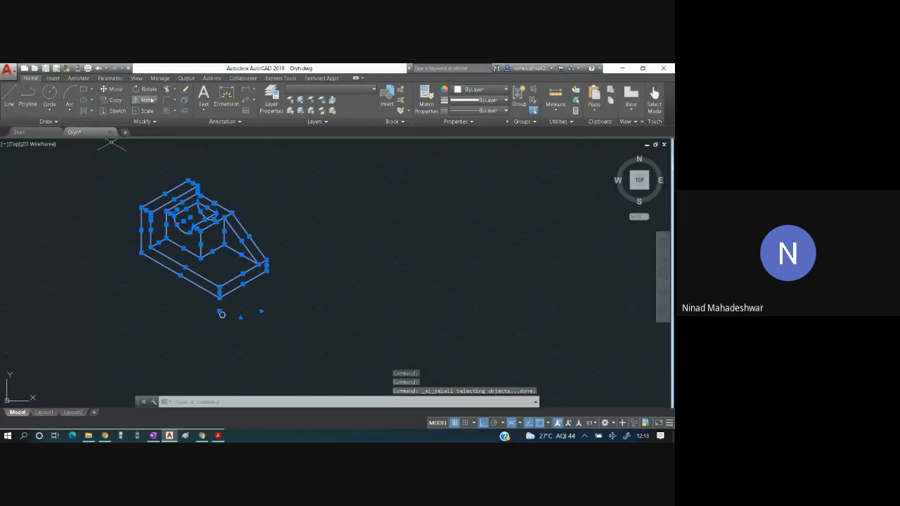
pyautogui.click(167, 89)
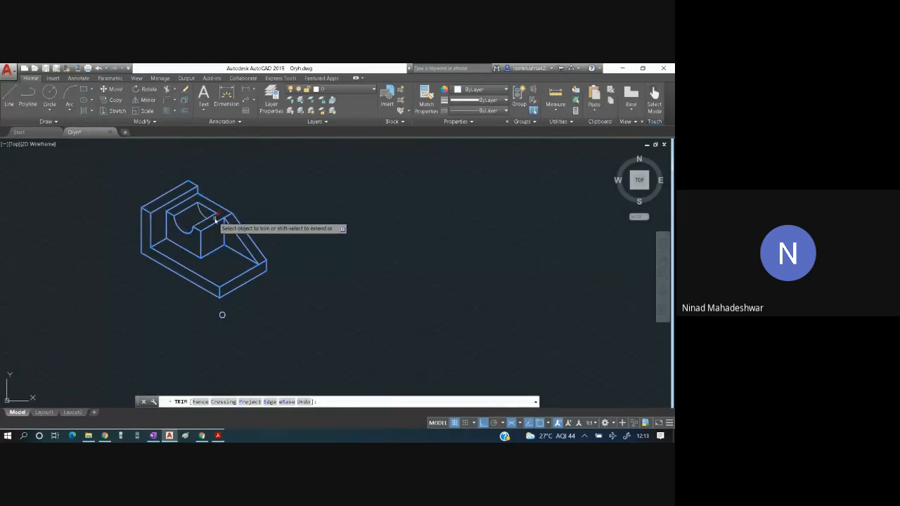
pyautogui.press('Escape')
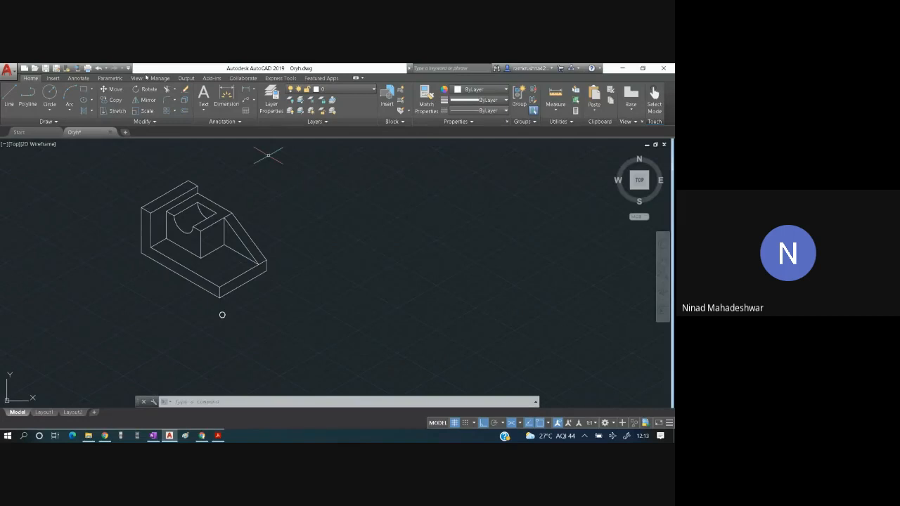
# Undo the groove's trims, joining lines and rear copy, back to the full isocircle on the block's front top edge.
pyautogui.click(99, 68)
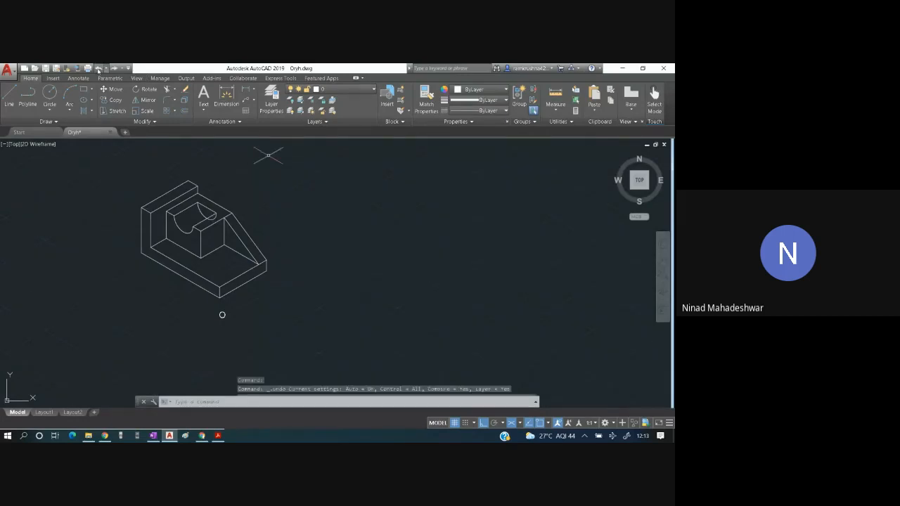
pyautogui.click(98, 68)
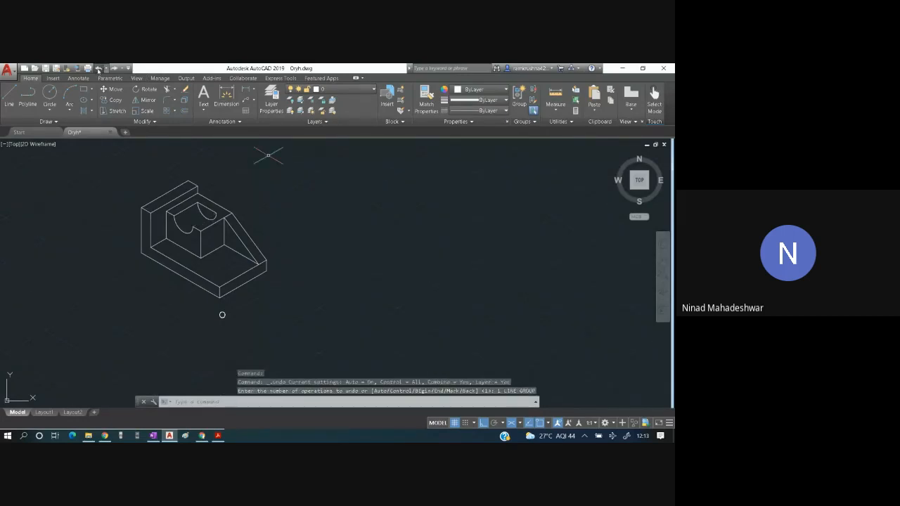
pyautogui.click(98, 68)
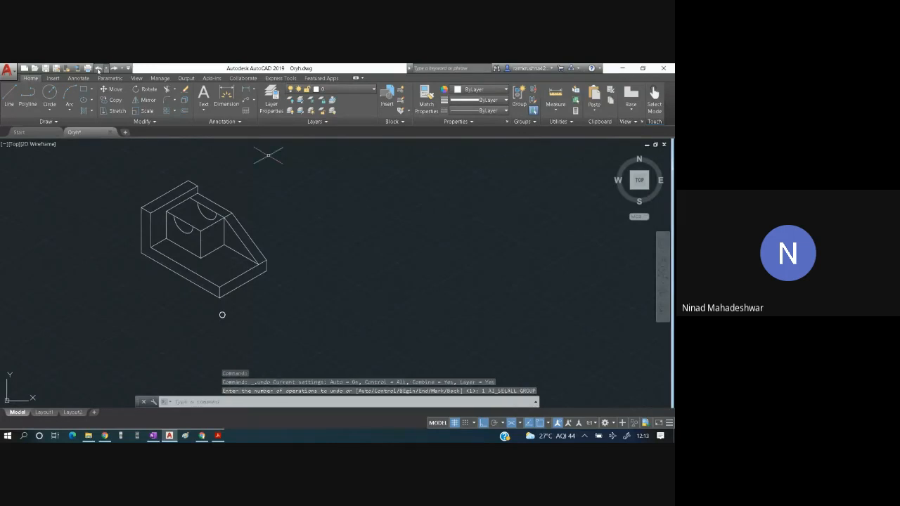
pyautogui.click(98, 68)
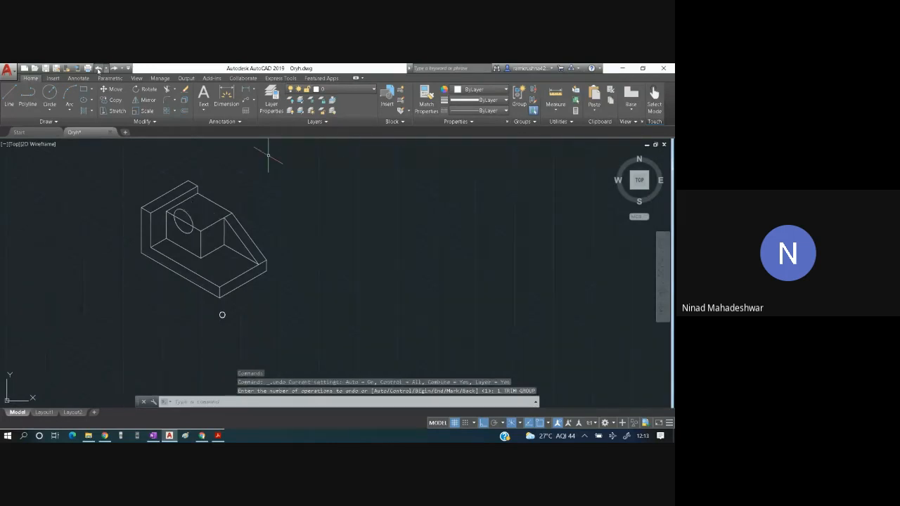
pyautogui.click(99, 68)
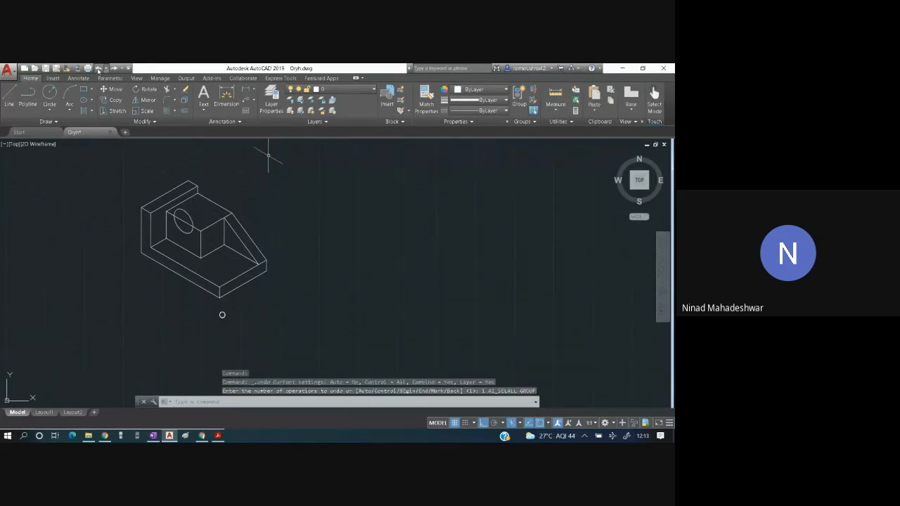
# Undo the isocircle on the block's front top edge and check the groove in the assignment PDF's views.
pyautogui.click(98, 68)
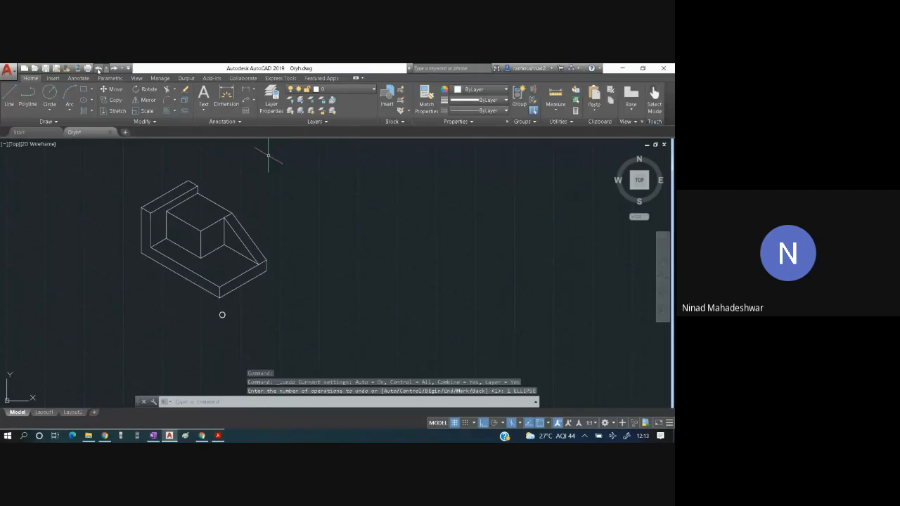
pyautogui.hotkey('alt', 'Tab')
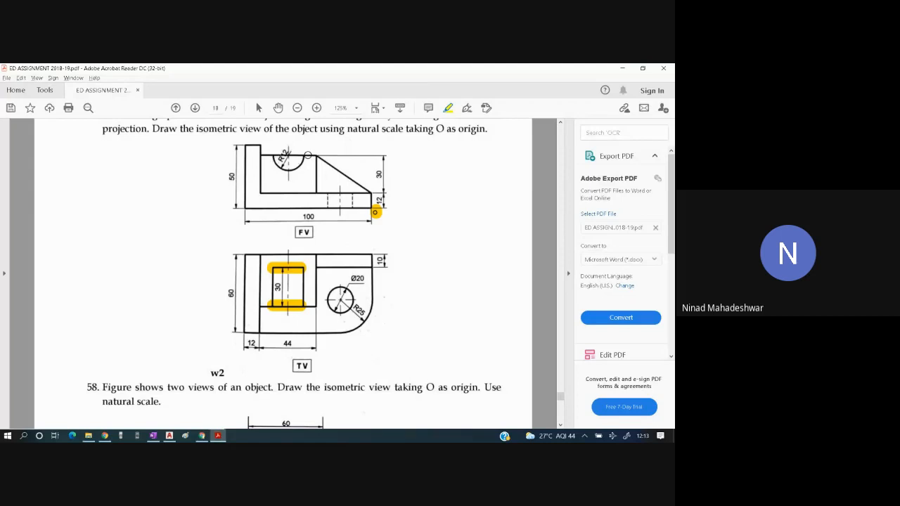
pyautogui.hotkey('alt', 'Tab')
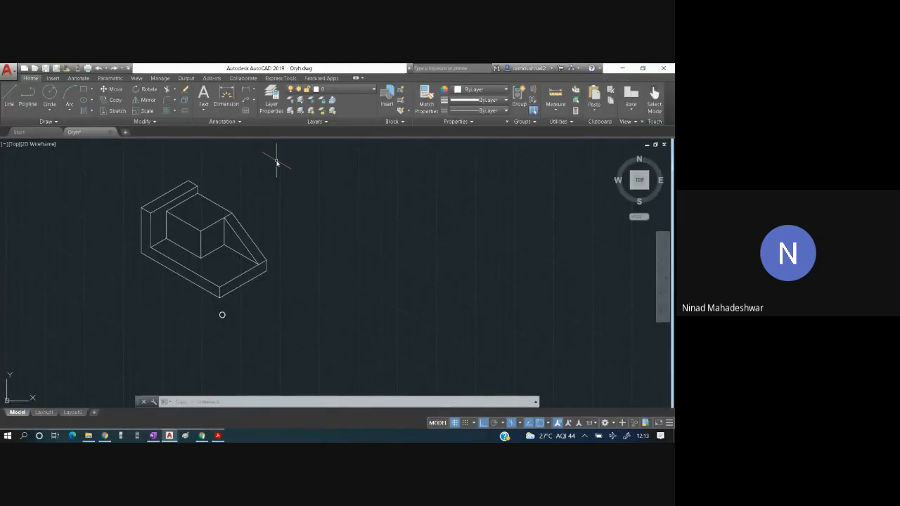
# Redo the groove's isocircle, its trim to a front arc and the rear arc copy, checking the 30 length in the assignment PDF.
pyautogui.click(115, 68)
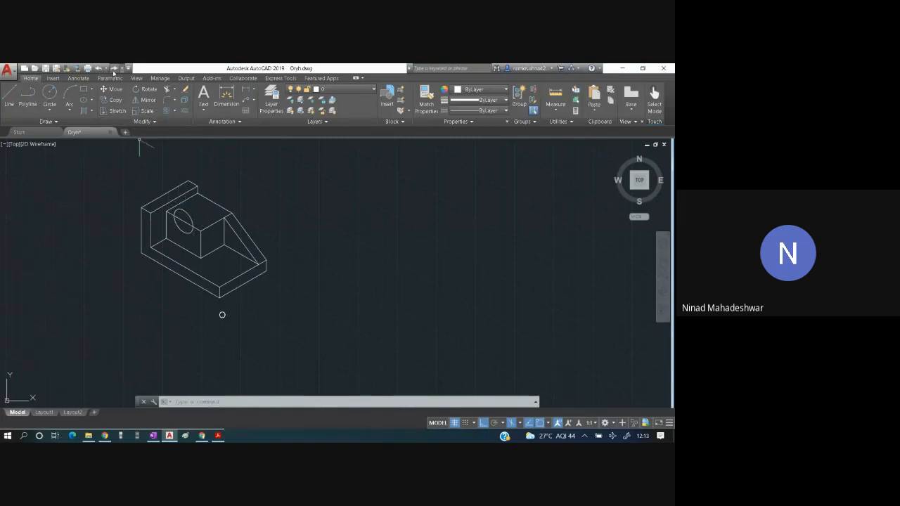
pyautogui.click(113, 67)
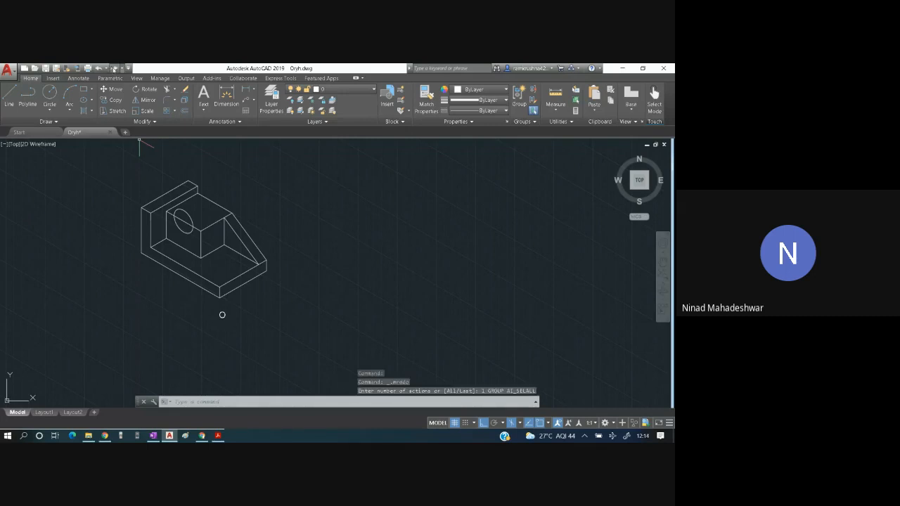
pyautogui.click(113, 67)
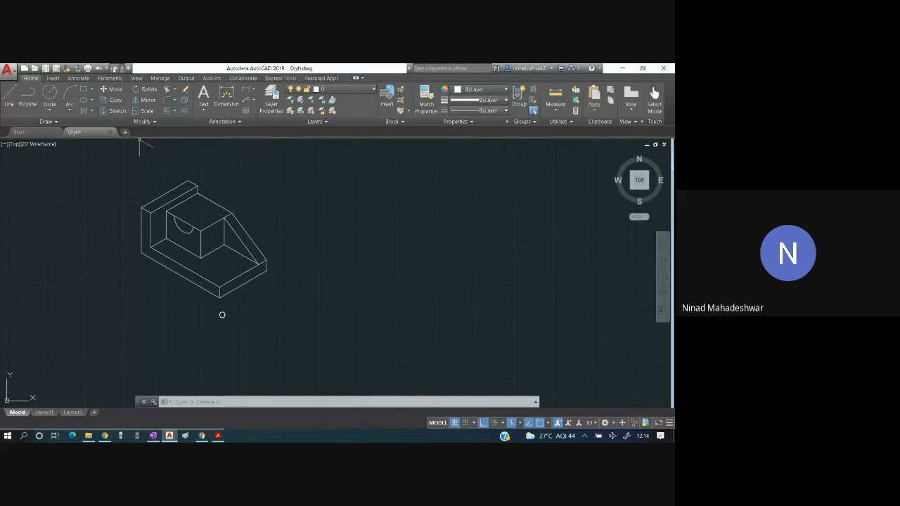
pyautogui.click(114, 68)
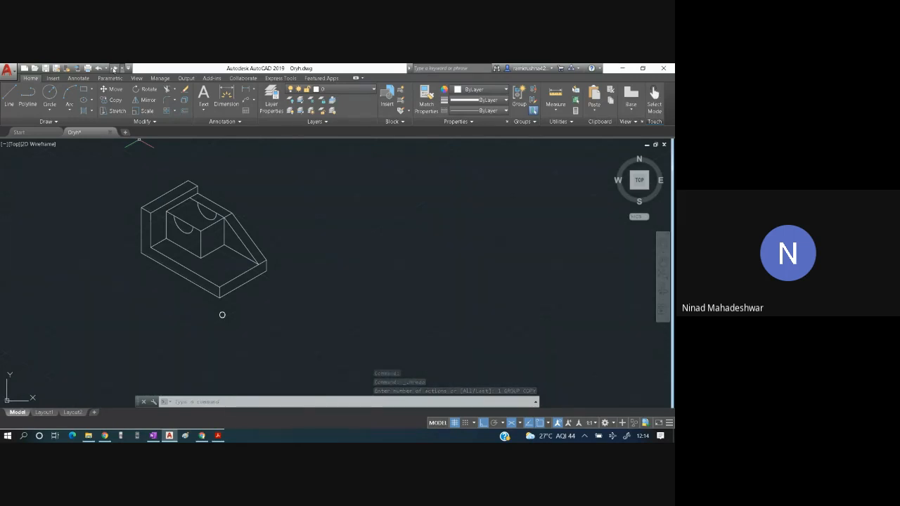
pyautogui.hotkey('alt', 'Tab')
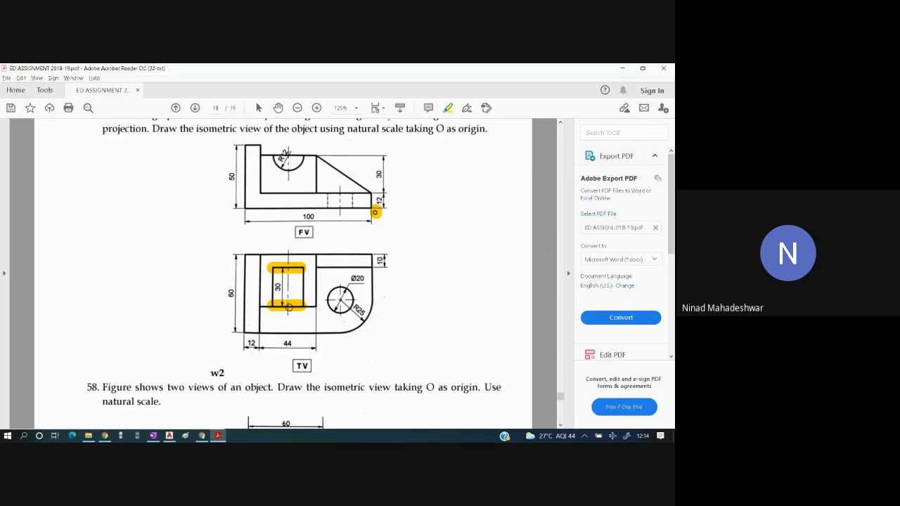
pyautogui.hotkey('alt', 'Tab')
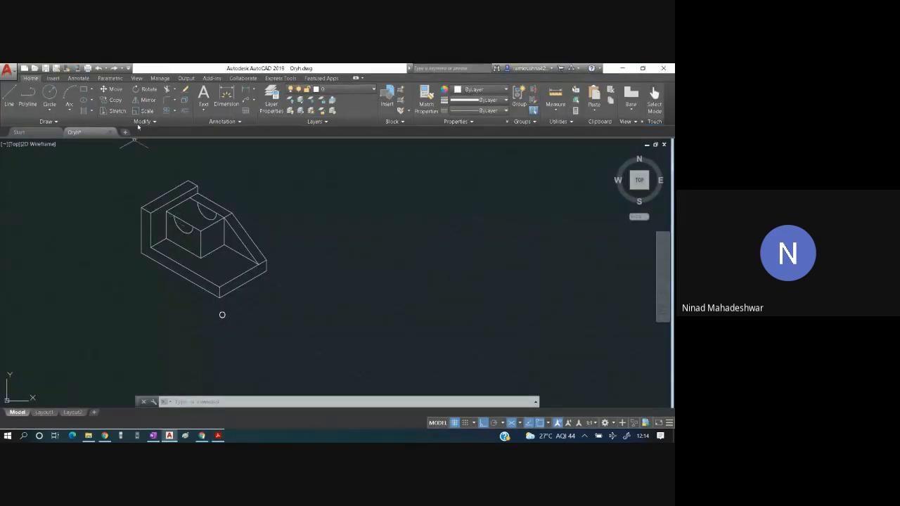
# Redo the groove's edge trims, the two joining lines and the trim of the hidden part of the rear arc.
pyautogui.click(113, 67)
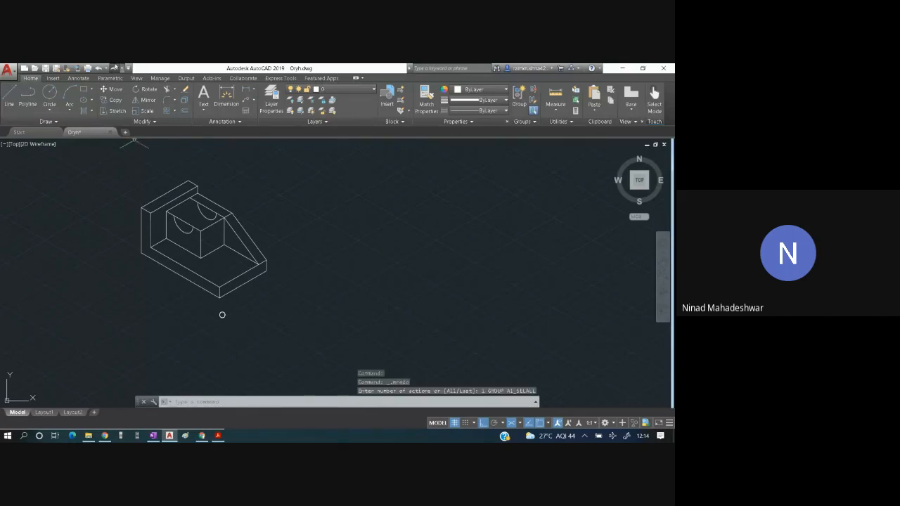
pyautogui.click(114, 67)
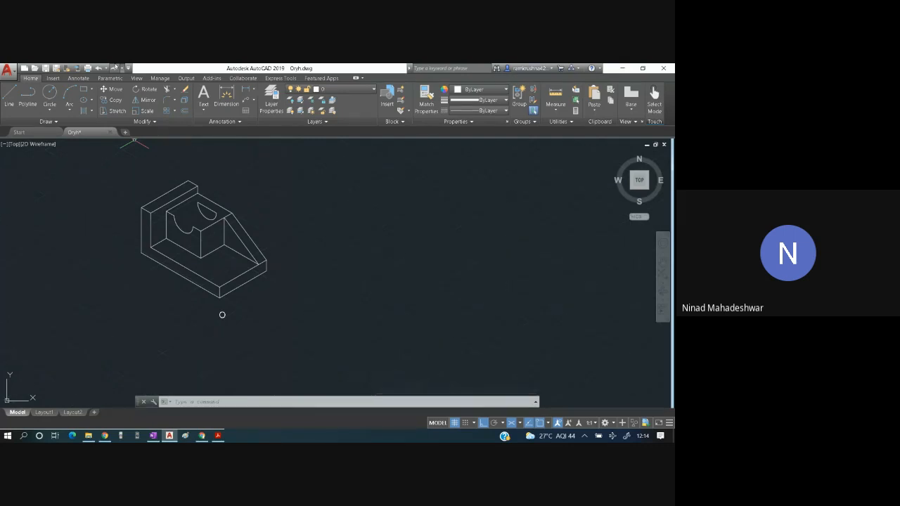
pyautogui.click(114, 68)
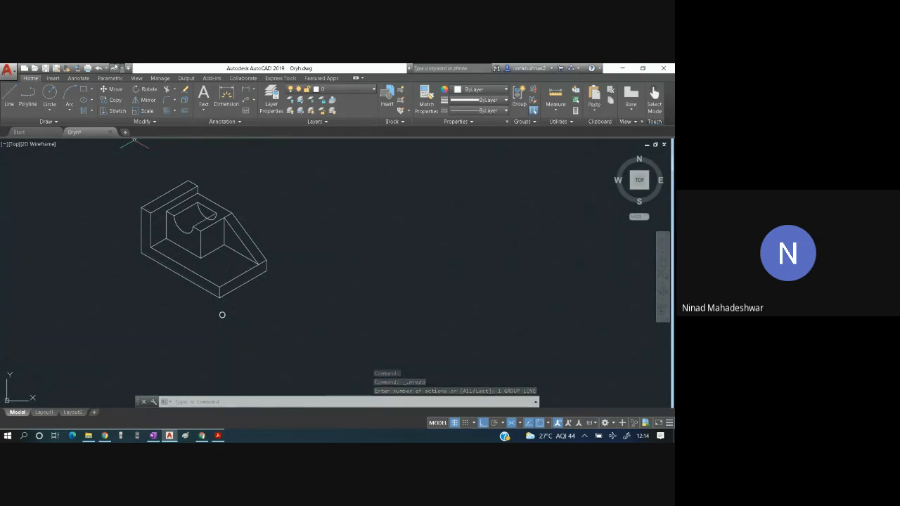
pyautogui.click(114, 68)
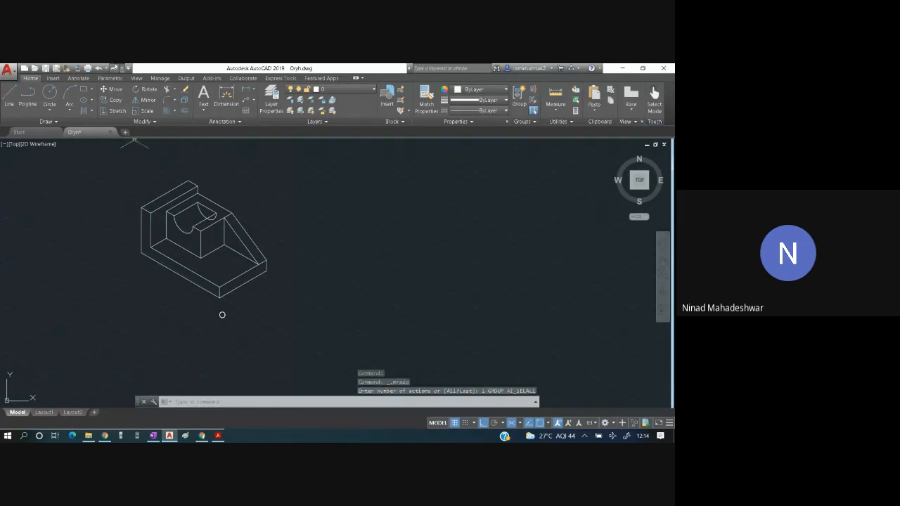
pyautogui.click(115, 68)
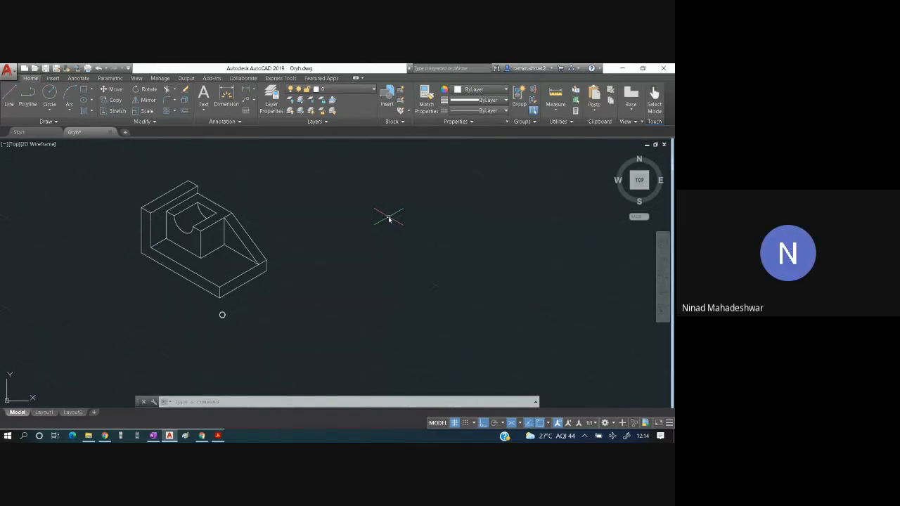
pyautogui.hotkey('alt', 'Tab')
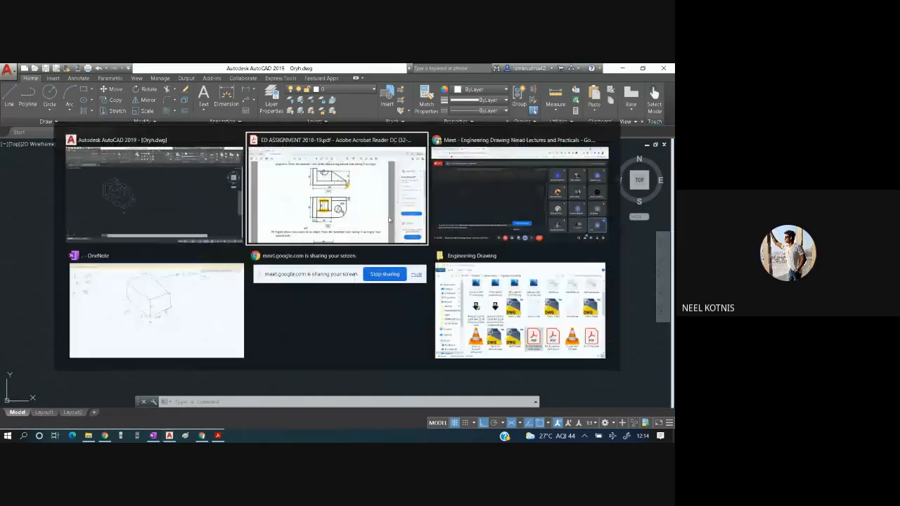
pyautogui.hotkey('alt', 'Tab')
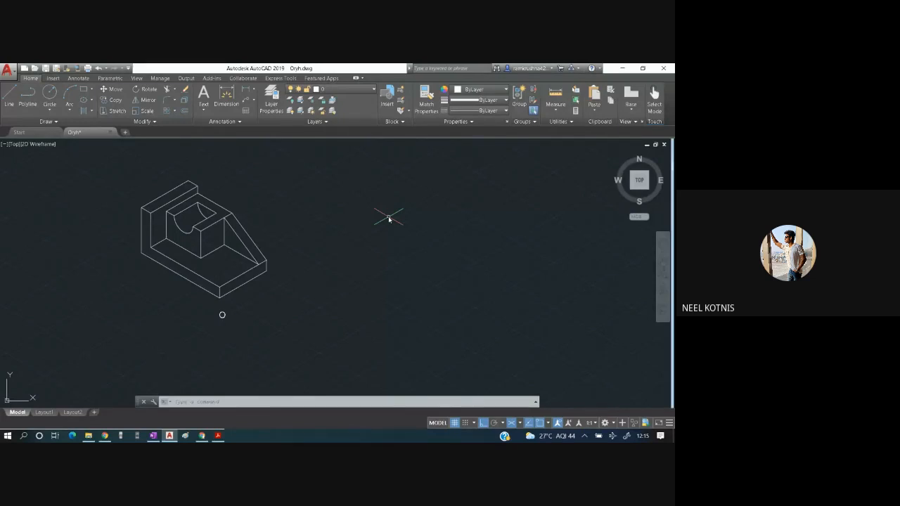
pyautogui.press('Escape')
pyautogui.press('Escape')
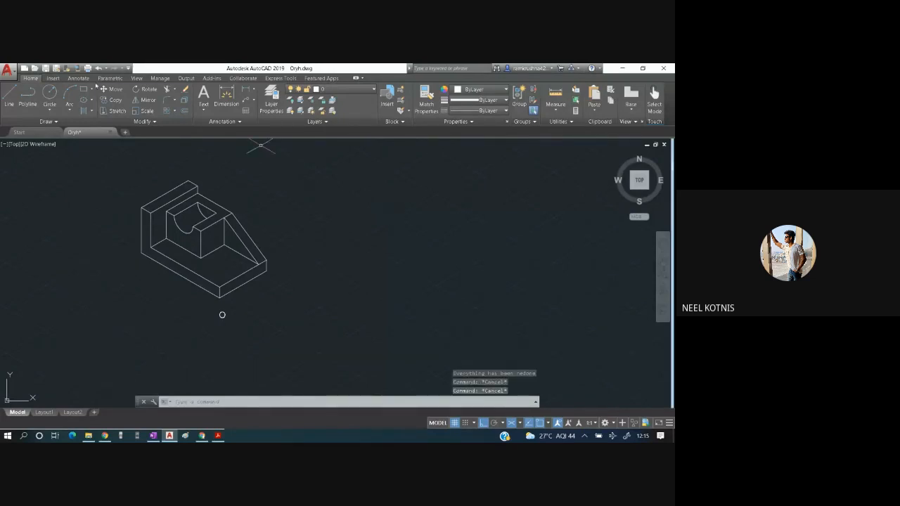
# Draw two connected isometric lines forming a wide V in the empty space beside the object.
pyautogui.click(11, 92)
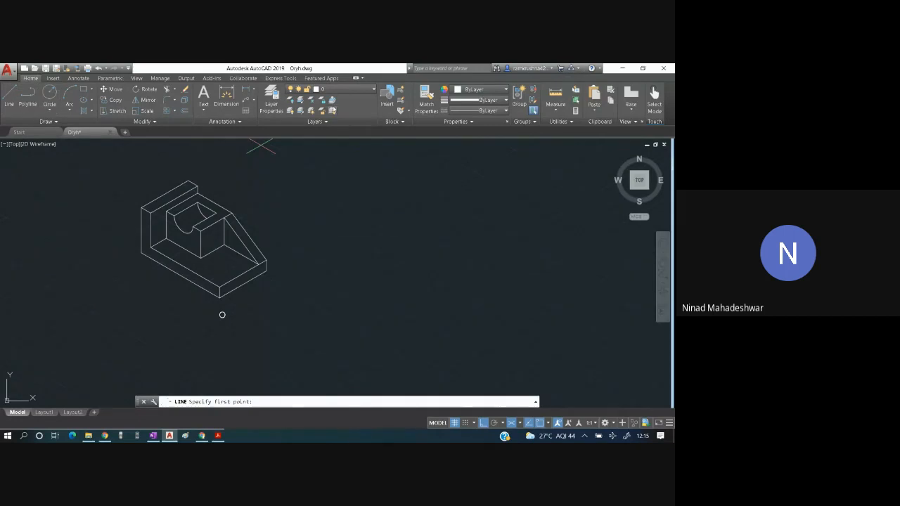
pyautogui.click(325, 216)
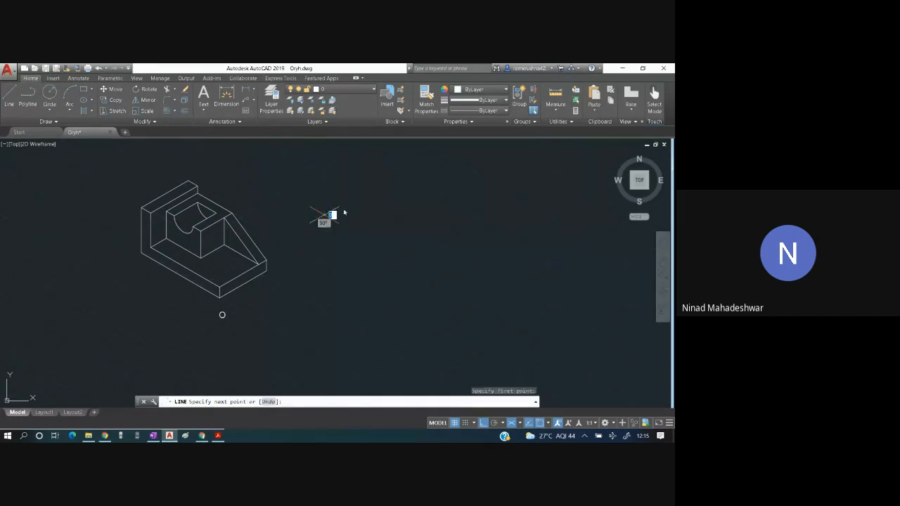
pyautogui.click(483, 276)
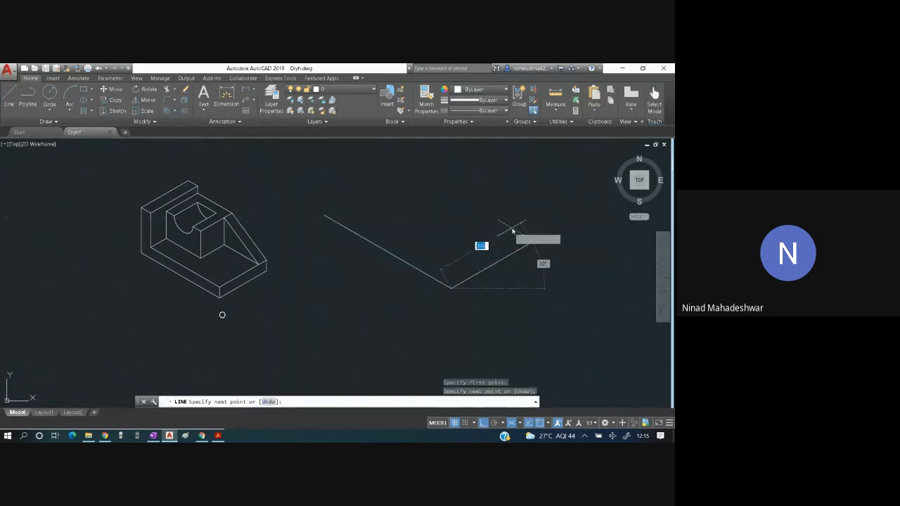
pyautogui.click(522, 240)
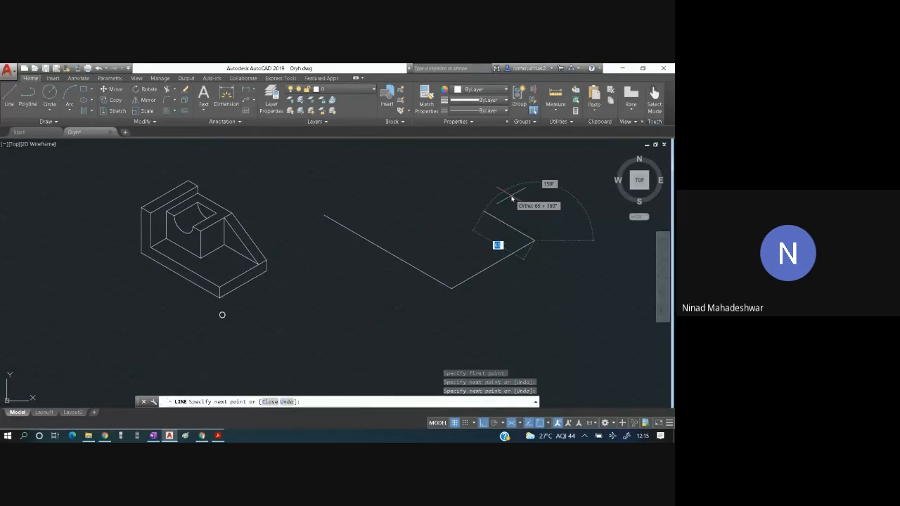
pyautogui.press('F5')
pyautogui.press('Escape')
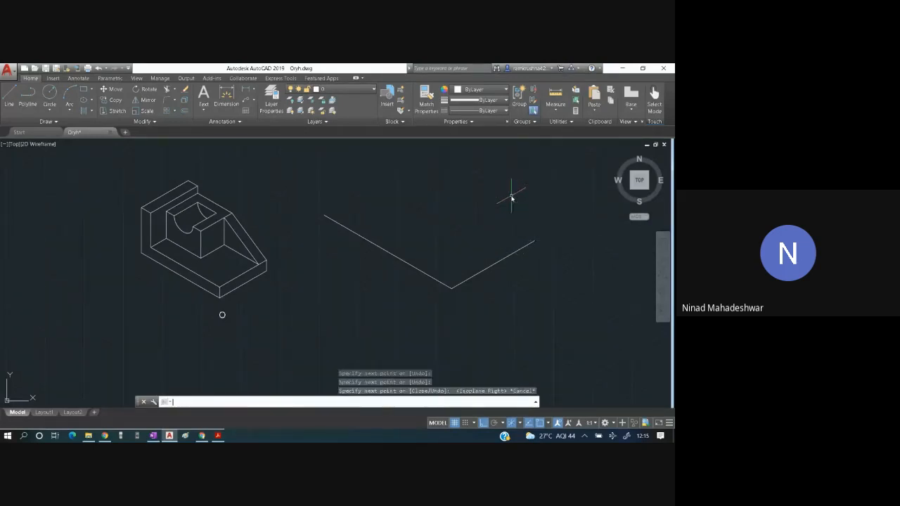
# Draw a vertical line upward from the corner where the V's two lines meet.
pyautogui.click(9, 99)
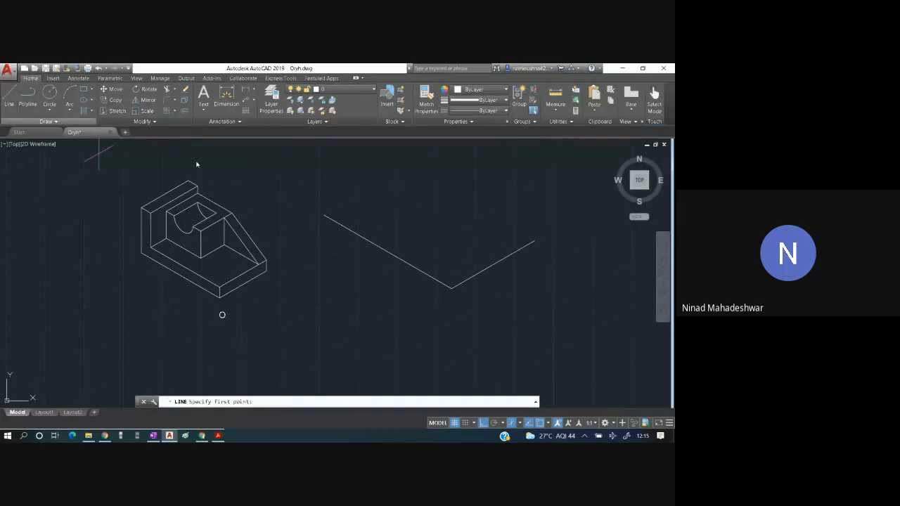
pyautogui.click(451, 288)
pyautogui.click(451, 170)
pyautogui.press('Escape')
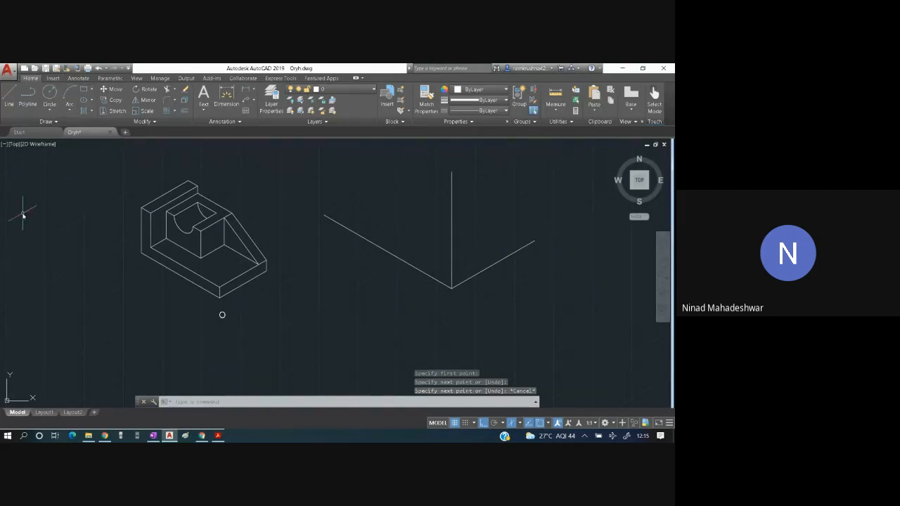
# Draw an isocircle of radius 12 centred on the V's longer line, cycling through the isoplanes and ending on the left isoplane.
pyautogui.click(196, 402)
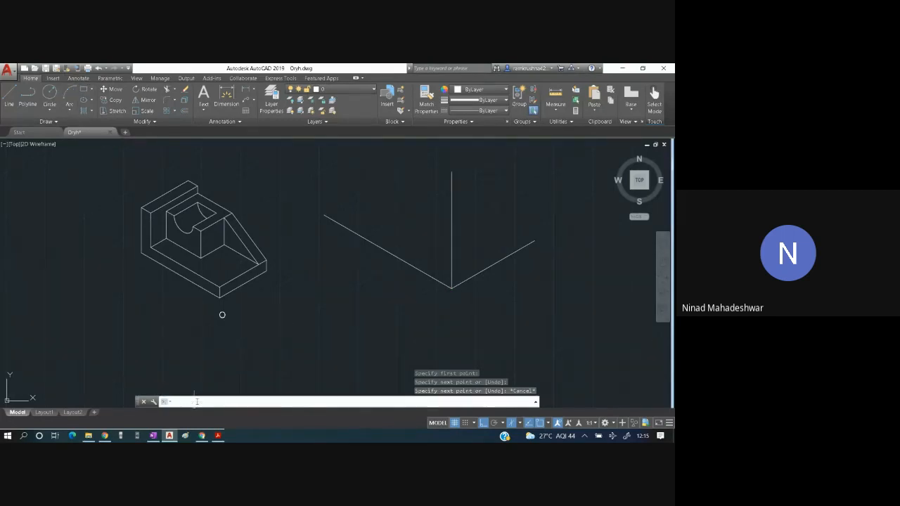
pyautogui.write('al')
pyautogui.press('Return')
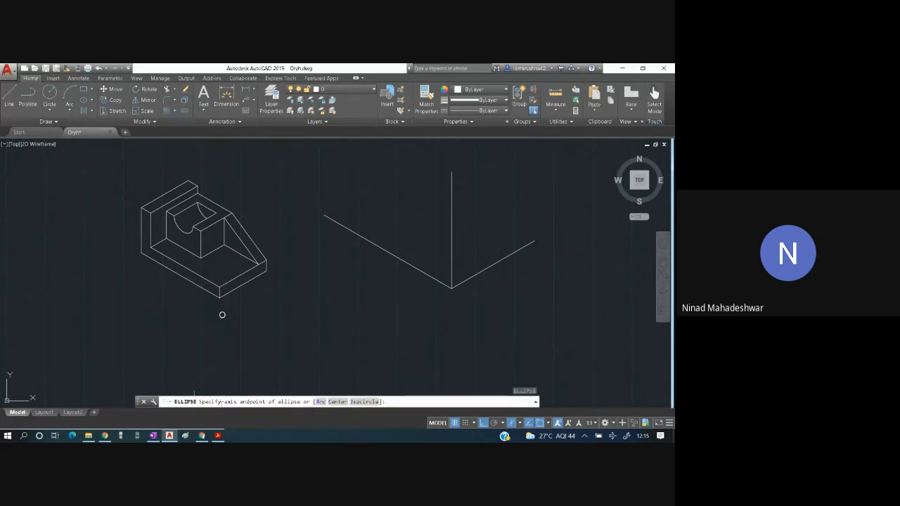
pyautogui.click(358, 402)
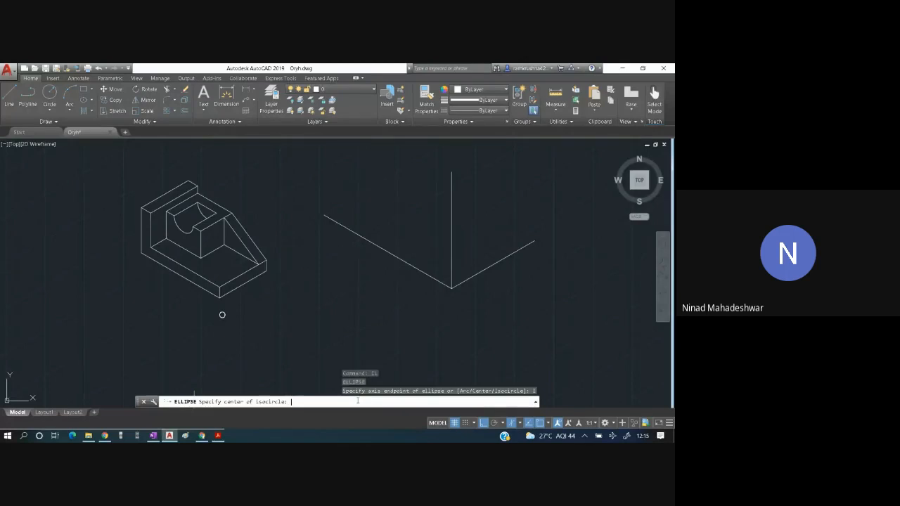
pyautogui.click(378, 248)
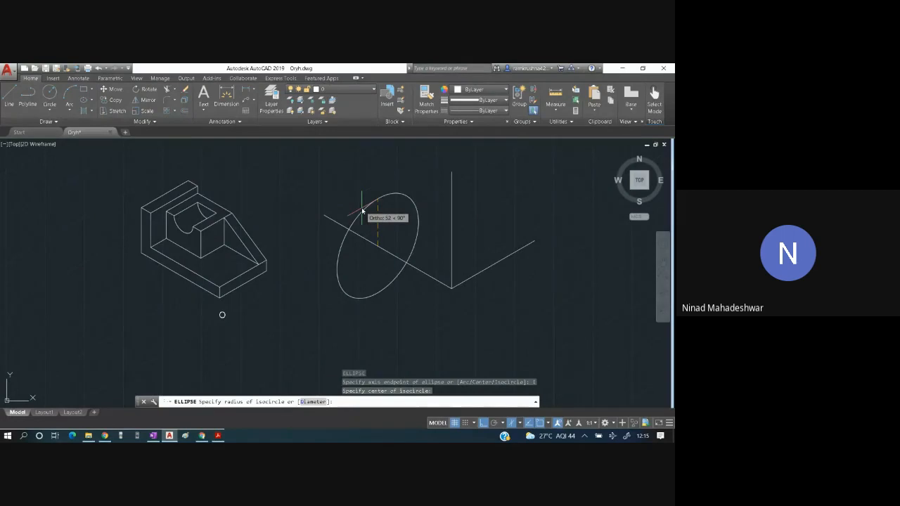
pyautogui.press('F5')
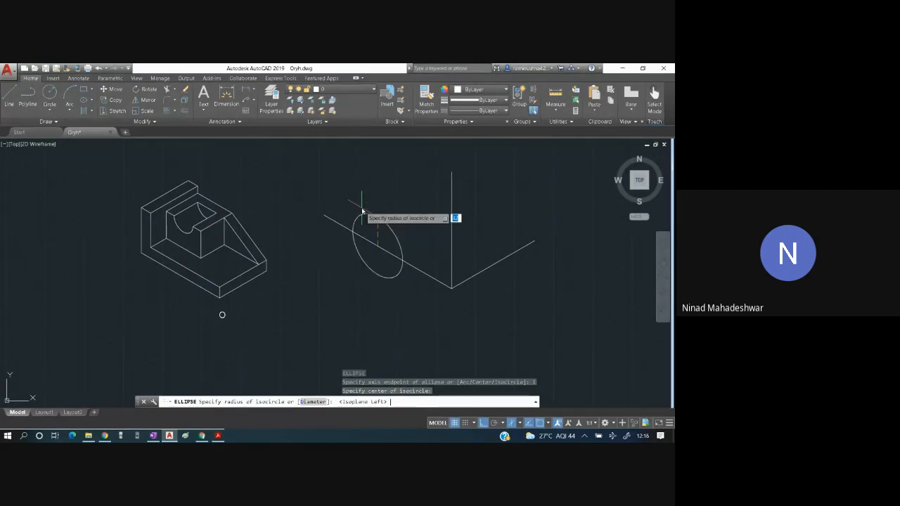
pyautogui.press('F5')
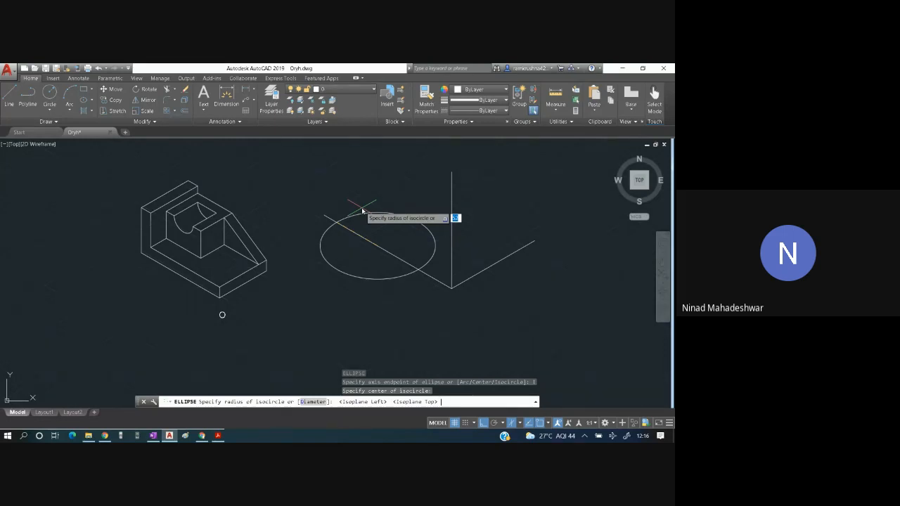
pyautogui.press('F5')
pyautogui.press('F5')
pyautogui.press('F5')
pyautogui.press('F5')
pyautogui.press('F5')
pyautogui.press('F5')
pyautogui.press('F5')
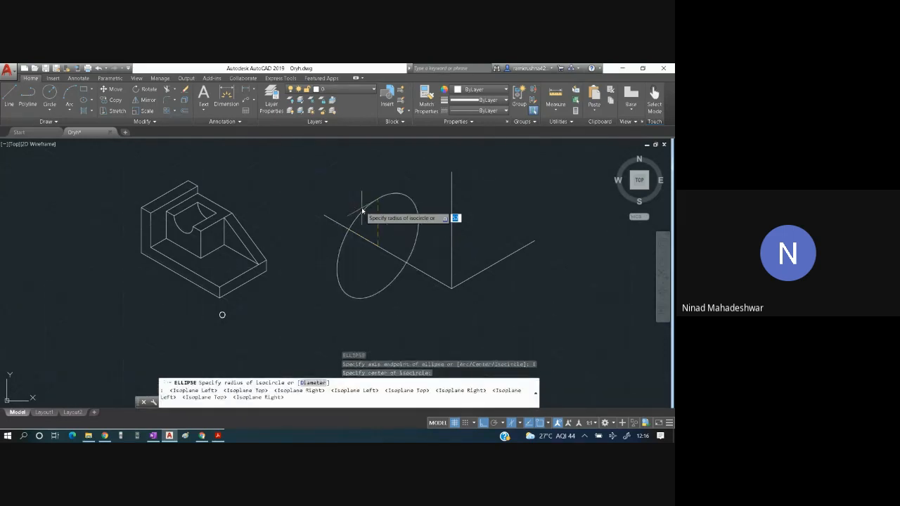
pyautogui.press('F5')
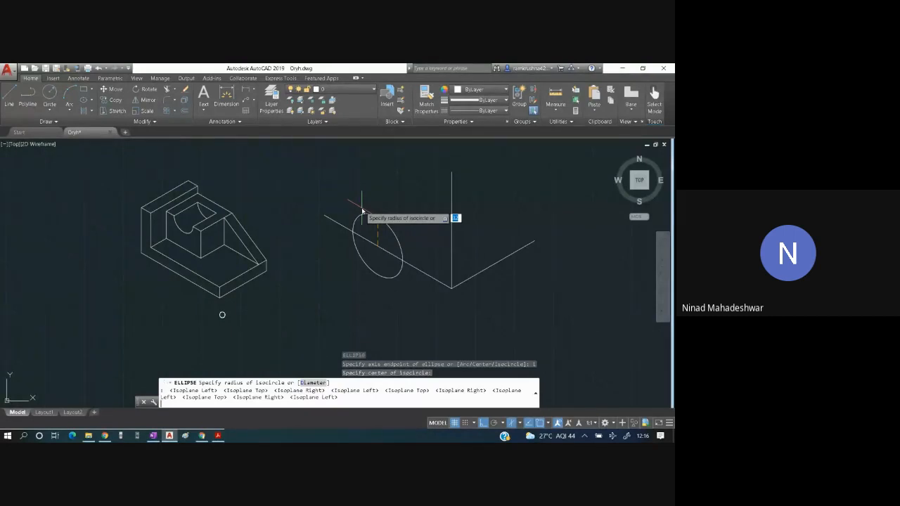
pyautogui.write('12')
pyautogui.press('Return')
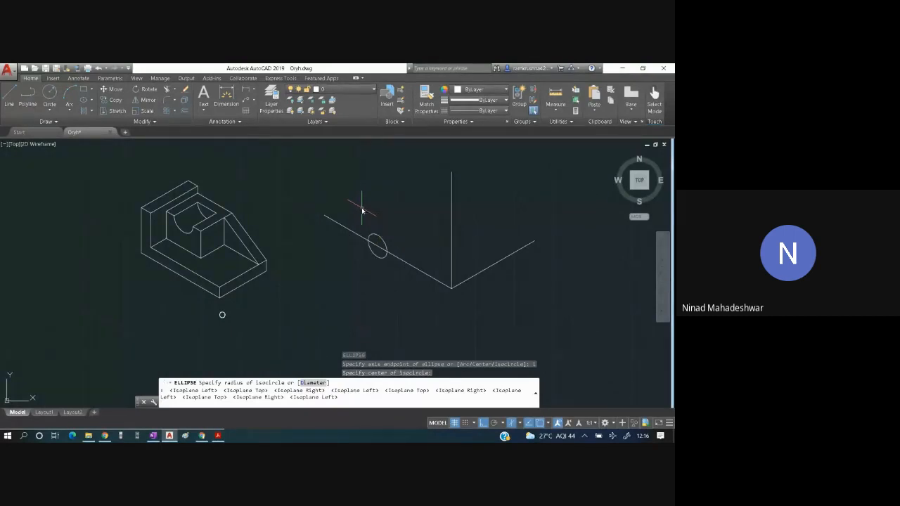
pyautogui.press('Escape')
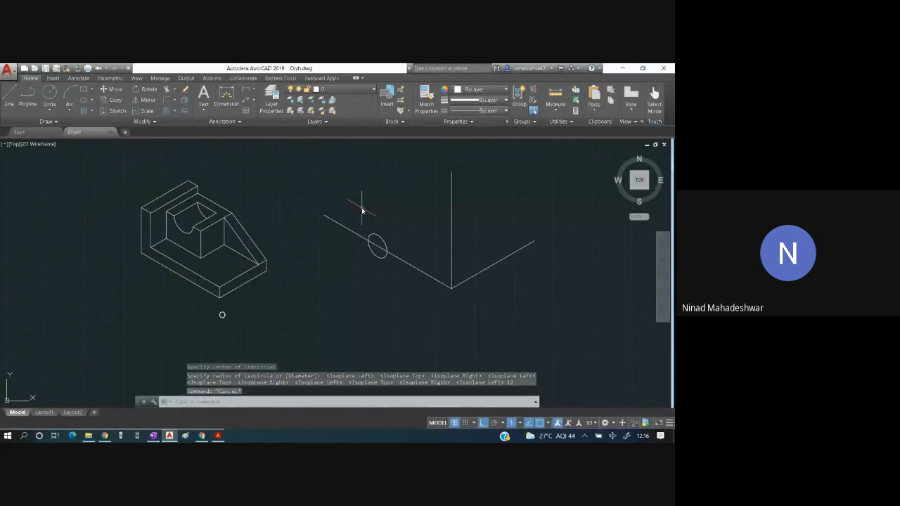
# Erase the three demonstration lines and the isocircle beside the isometric object.
pyautogui.moveTo(527, 346)
pyautogui.mouseDown()
pyautogui.moveTo(372, 297)
pyautogui.moveTo(327, 191)
pyautogui.moveTo(467, 156)
pyautogui.moveTo(540, 220)
pyautogui.mouseUp()
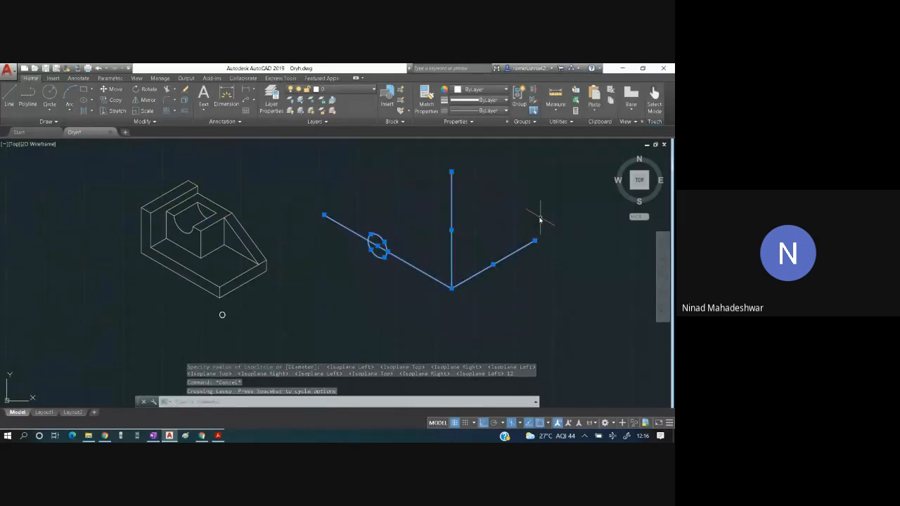
pyautogui.press('Delete')
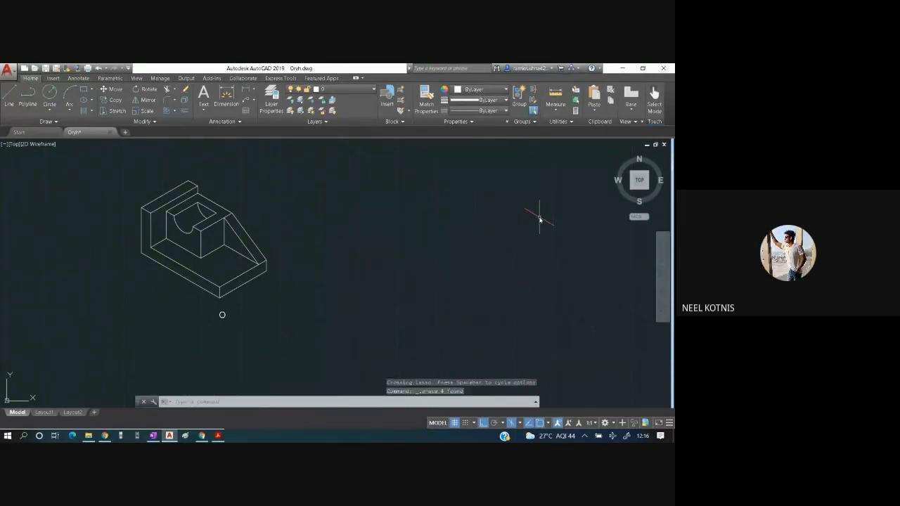
# In the assignment PDF in Acrobat Reader, highlight the vertical projection between the left edges of question 57's front and top views, then return to AutoCAD.
pyautogui.hotkey('alt', 'Tab')
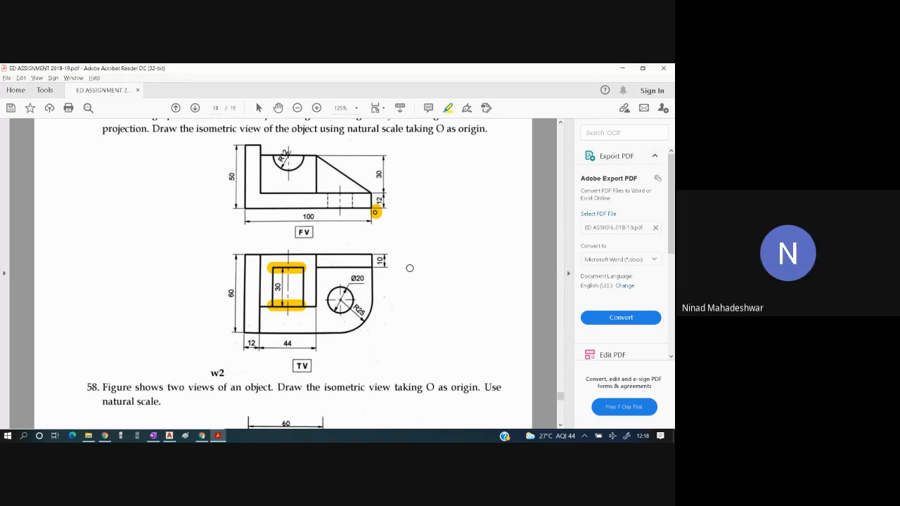
pyautogui.press('XF86AudioRaiseVolume')
pyautogui.moveTo(245, 200); pyautogui.dragTo(245, 247)
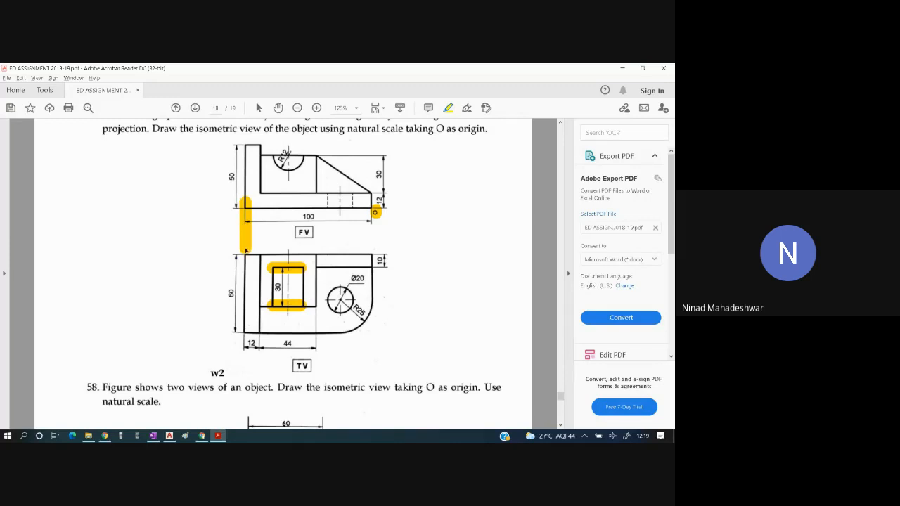
pyautogui.click(374, 210)
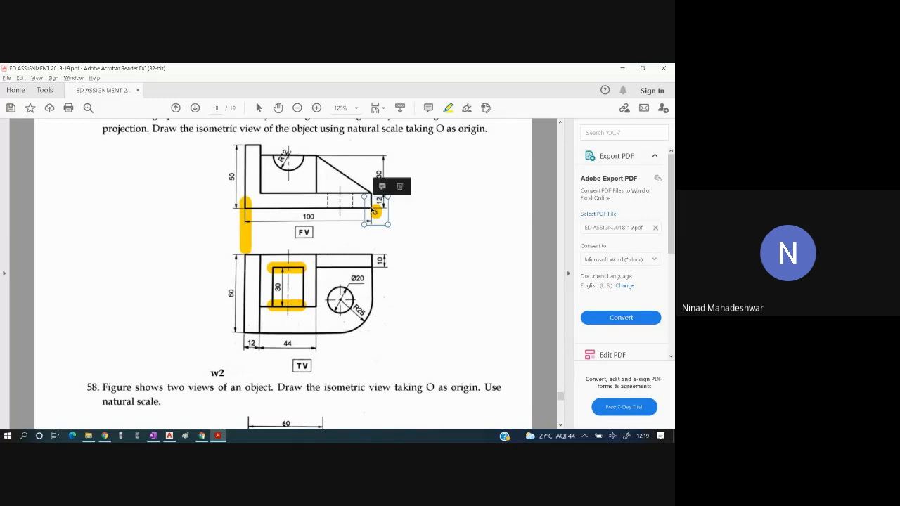
pyautogui.click(445, 109)
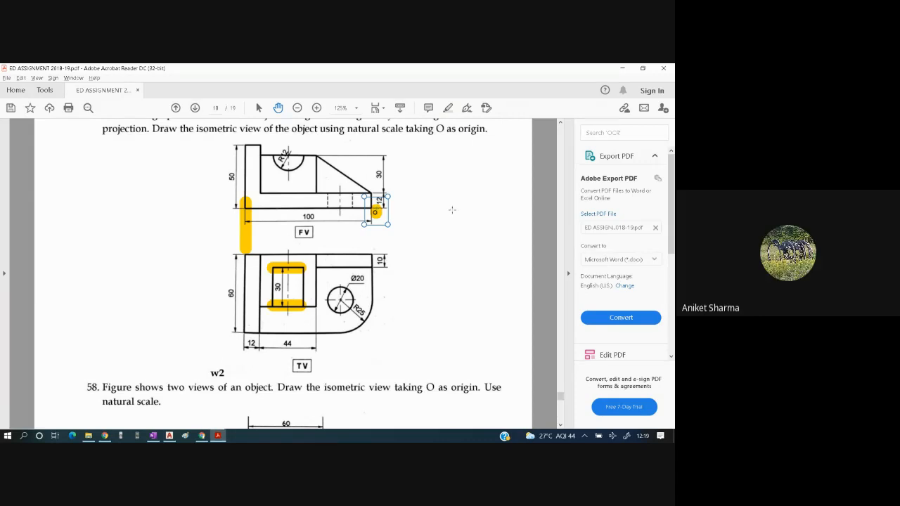
pyautogui.click(362, 220)
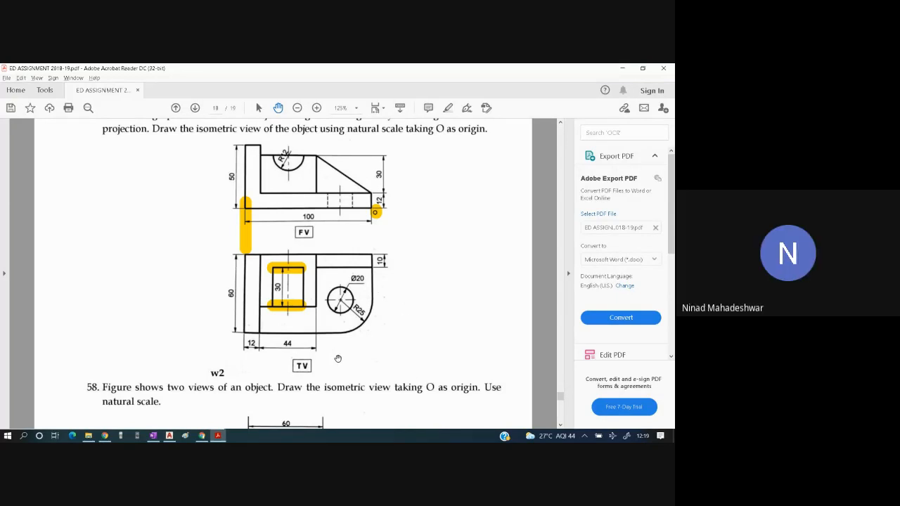
pyautogui.hotkey('alt', 'Tab')
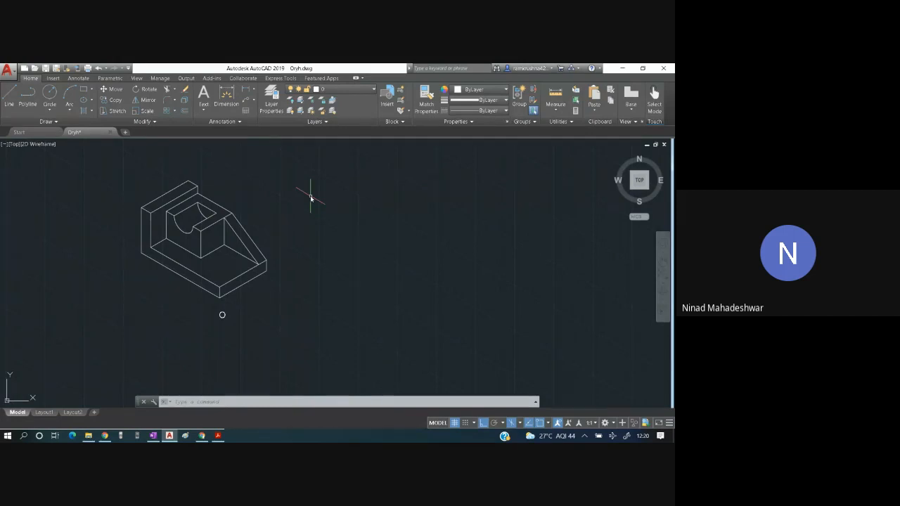
# Fillet the front corner between the base's two upper edges using the current fillet radius.
pyautogui.click(176, 101)
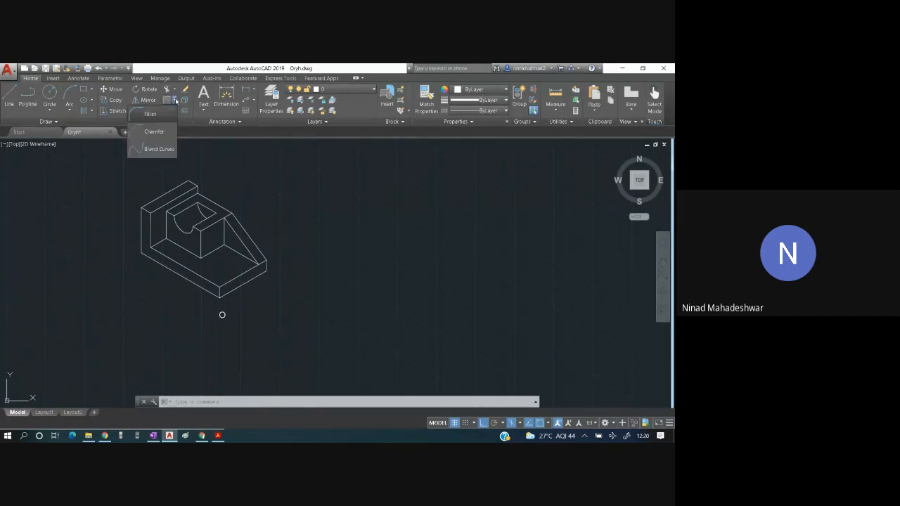
pyautogui.click(151, 114)
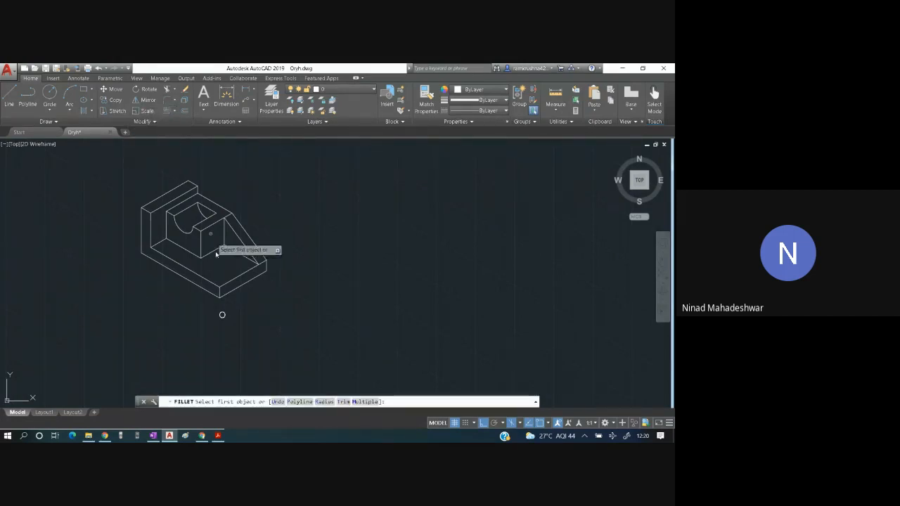
pyautogui.click(233, 282)
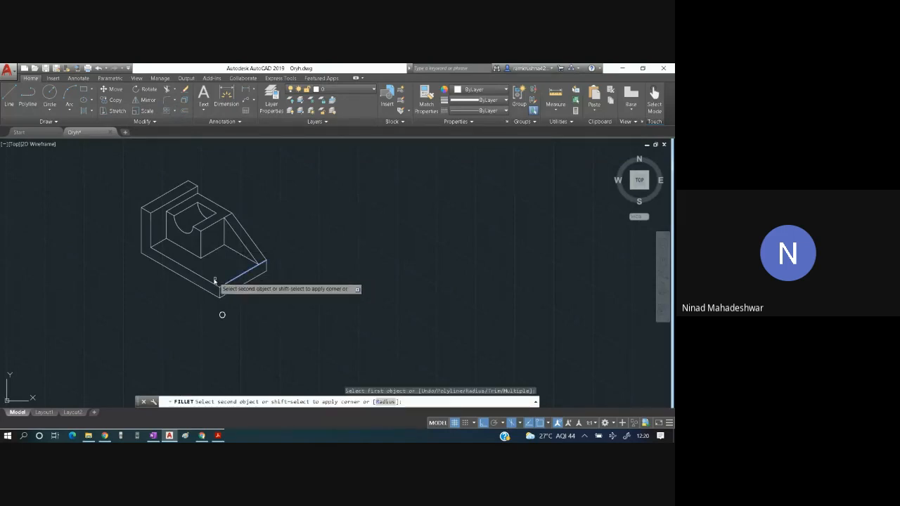
pyautogui.click(209, 283)
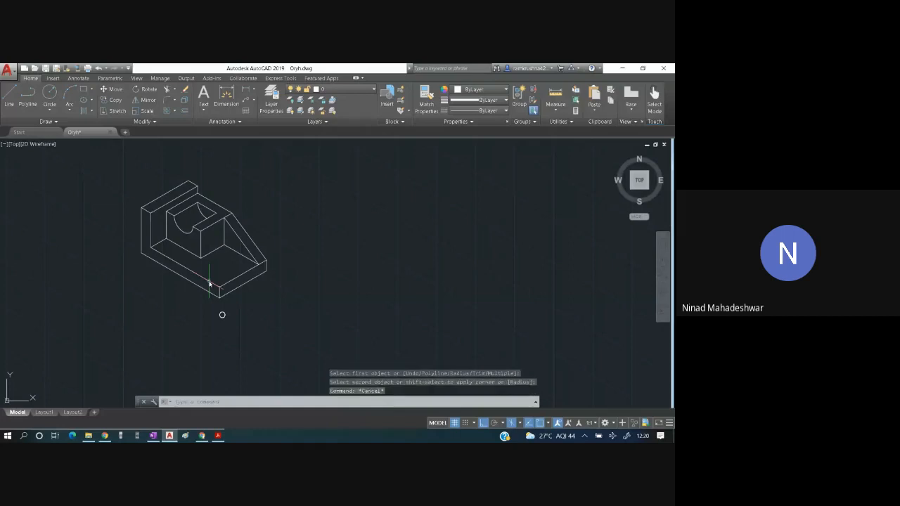
# Fillet the front corner between the base's two upper edges with a radius of 25.
pyautogui.click(169, 102)
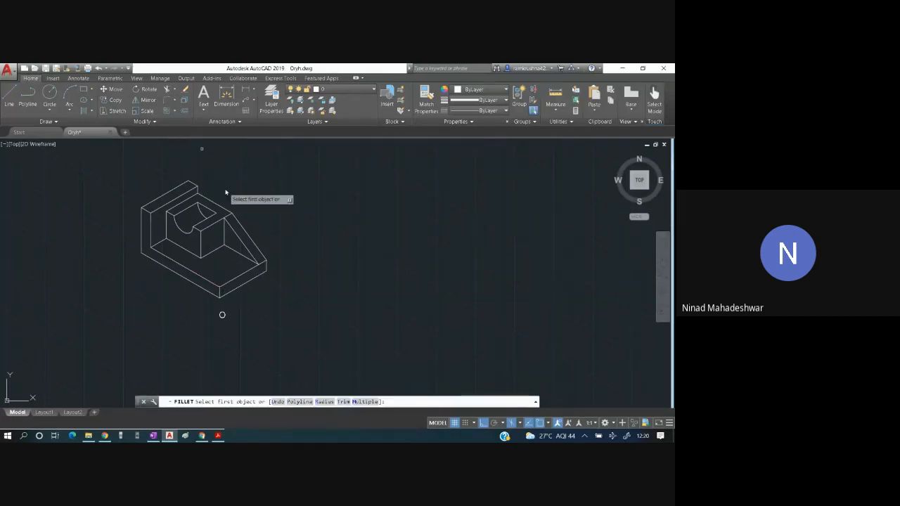
pyautogui.click(324, 402)
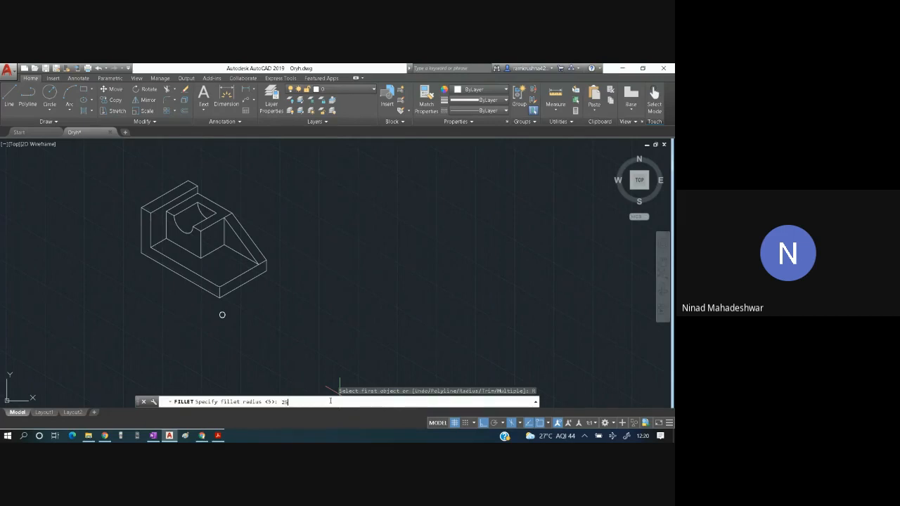
pyautogui.press('Return')
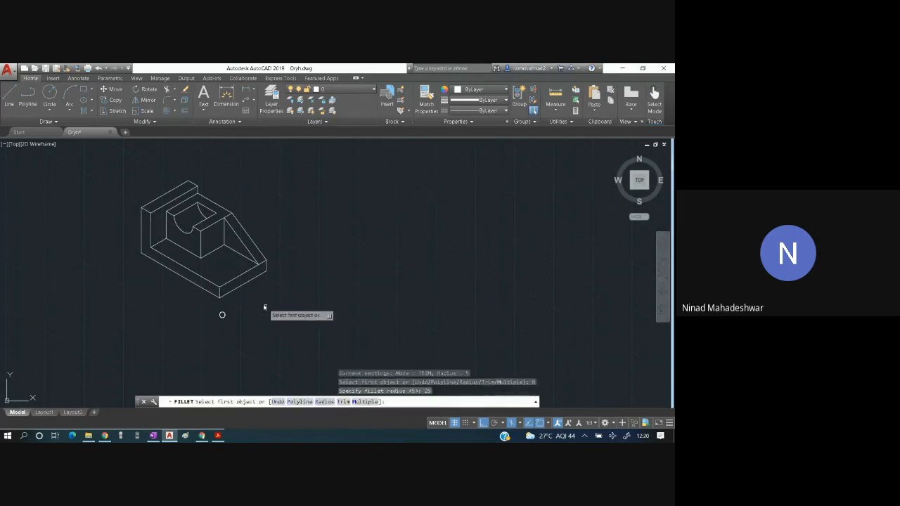
pyautogui.click(236, 283)
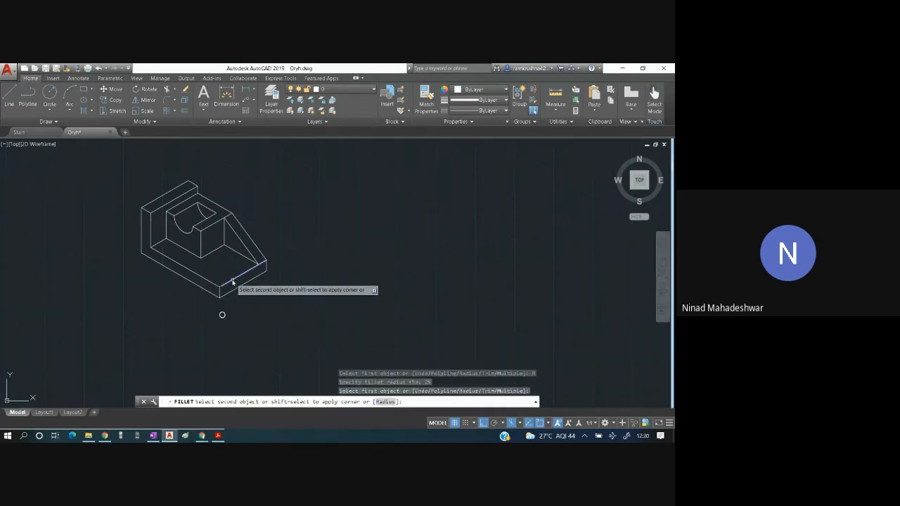
pyautogui.click(207, 284)
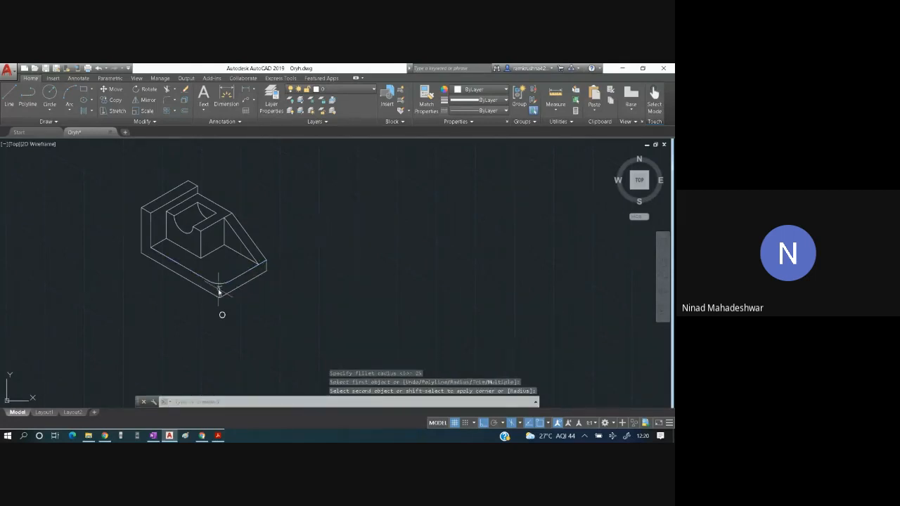
# Erase the short vertical edge at the base's front corner and the small leftover fillet arc above it.
pyautogui.click(219, 288)
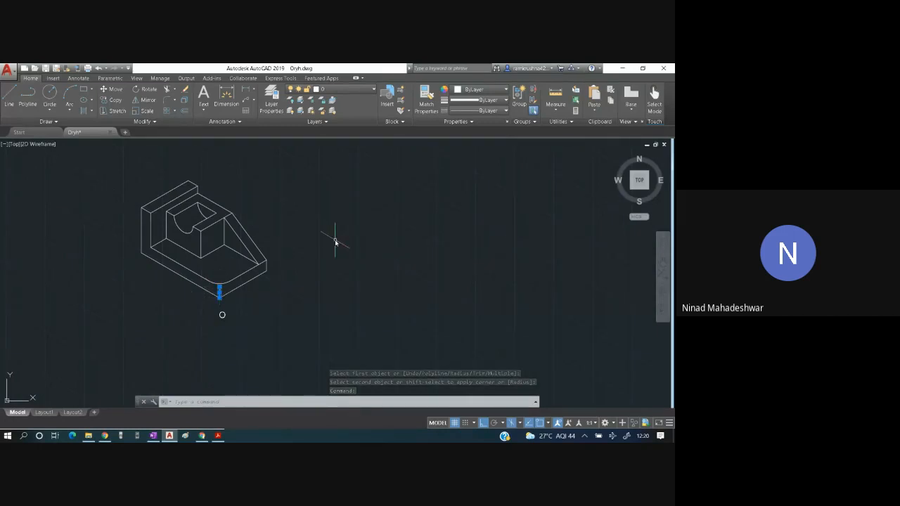
pyautogui.press('Delete')
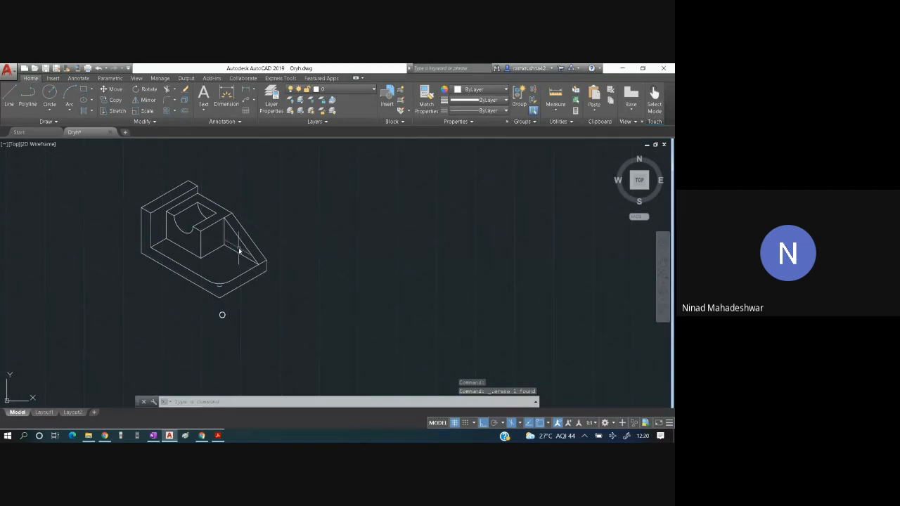
pyautogui.click(219, 287)
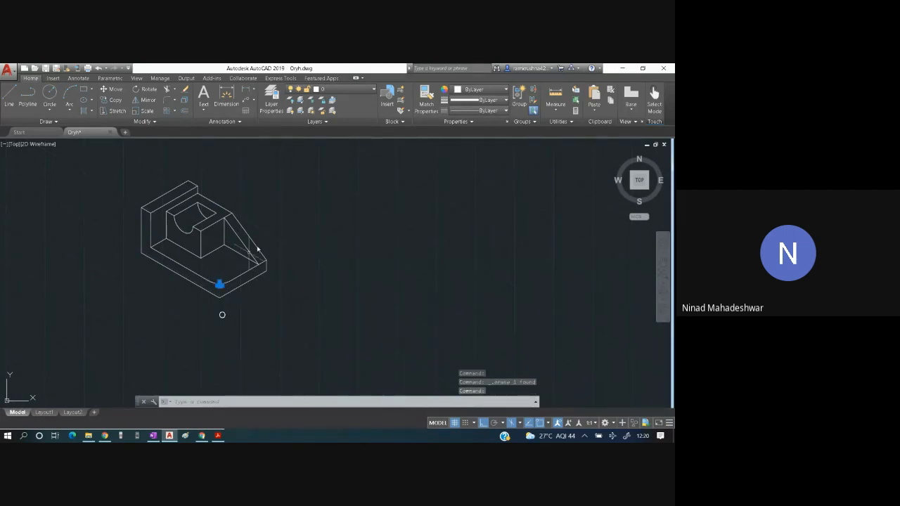
pyautogui.press('Delete')
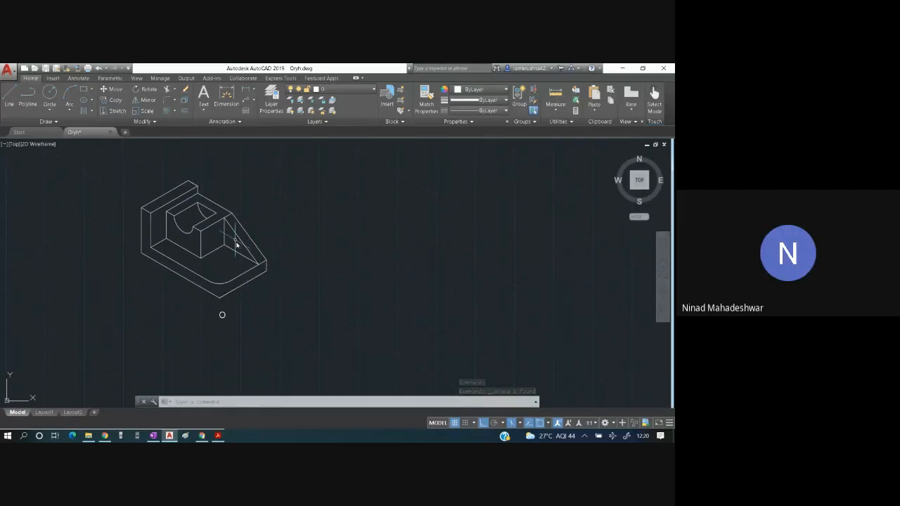
# Start another Fillet and choose its Radius option for the base's lower front corner.
pyautogui.click(173, 100)
pyautogui.click(166, 117)
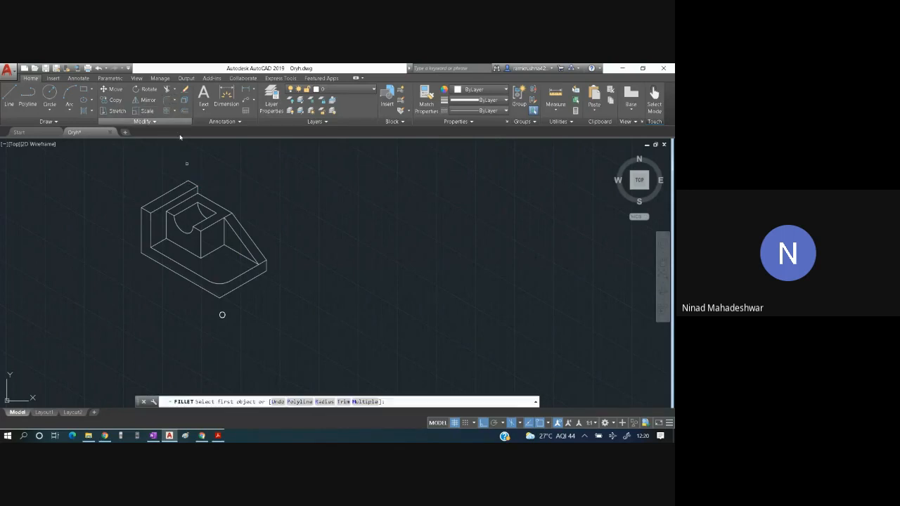
pyautogui.write('r')
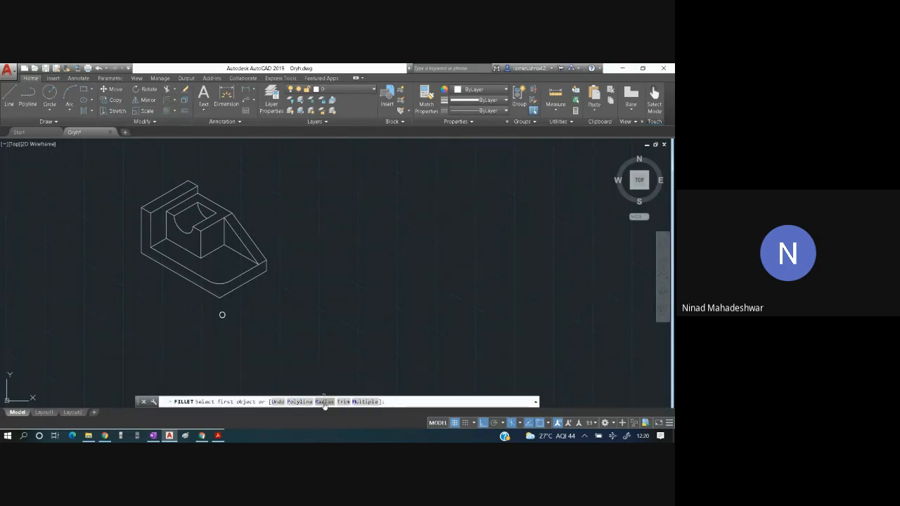
# Fillet the bottom front corner of the base plate with a radius of 25.
pyautogui.press('Return')
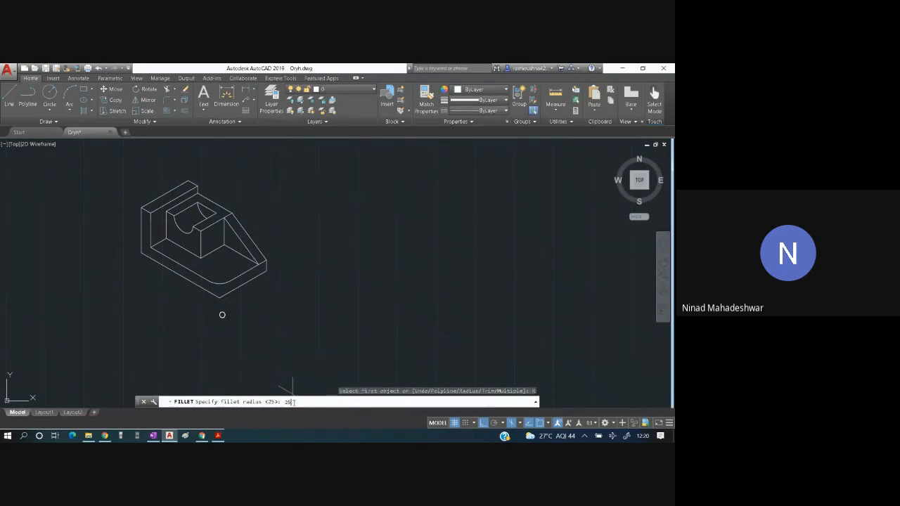
pyautogui.press('Return')
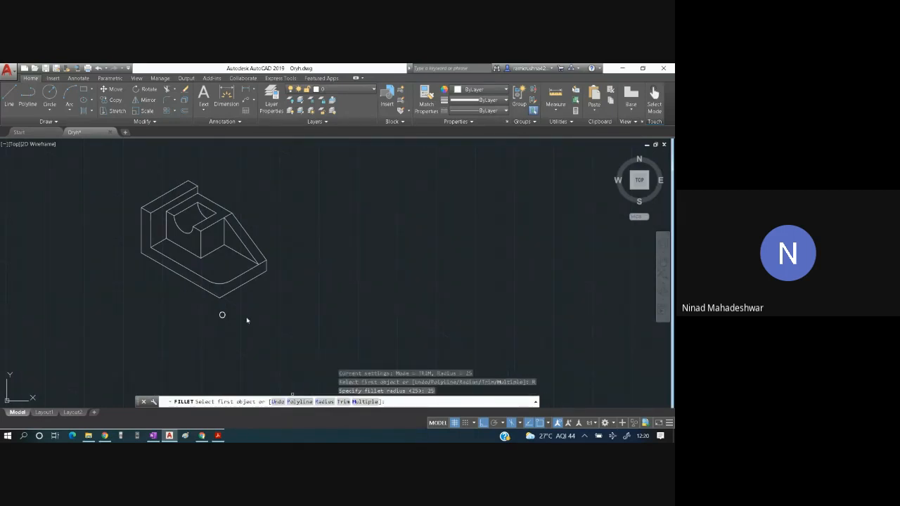
pyautogui.click(237, 291)
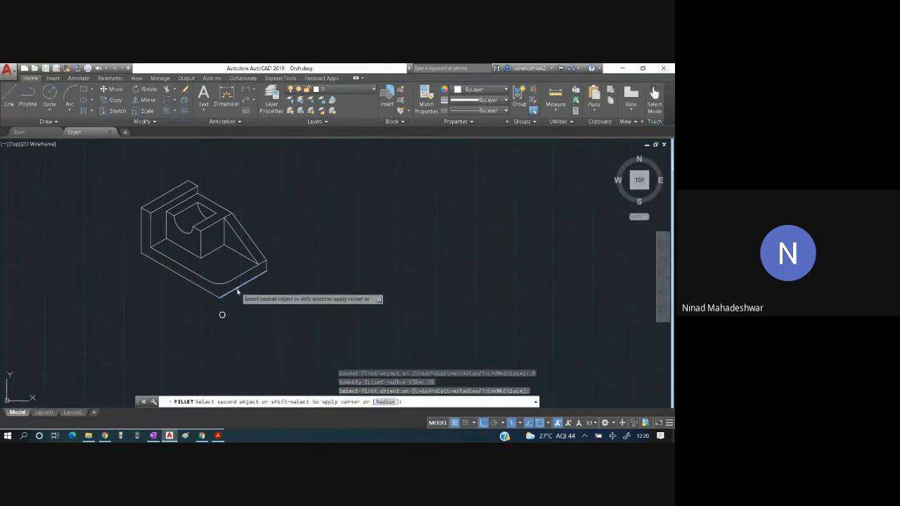
pyautogui.click(211, 295)
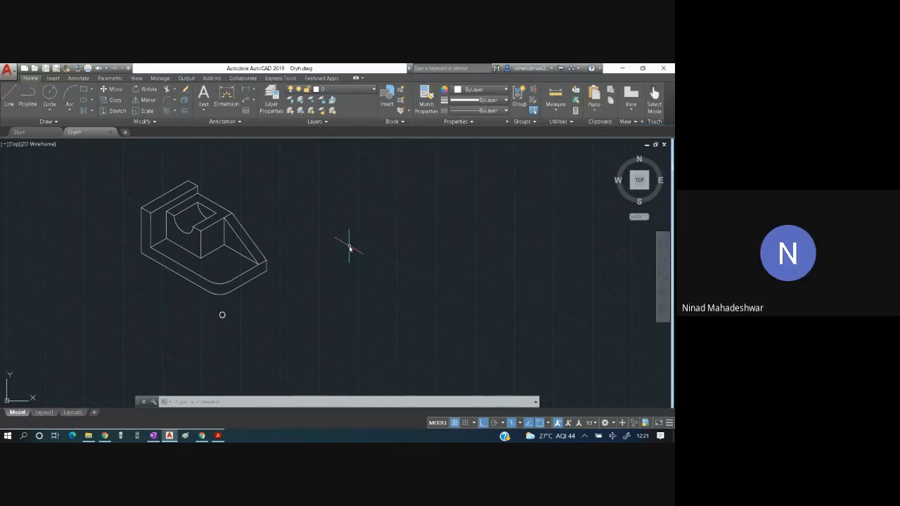
# Switch to the ED ASSIGNMENT PDF in Acrobat Reader to check the hole's diameter and centre, and return to the AutoCAD drawing.
pyautogui.hotkey('alt', 'Tab')
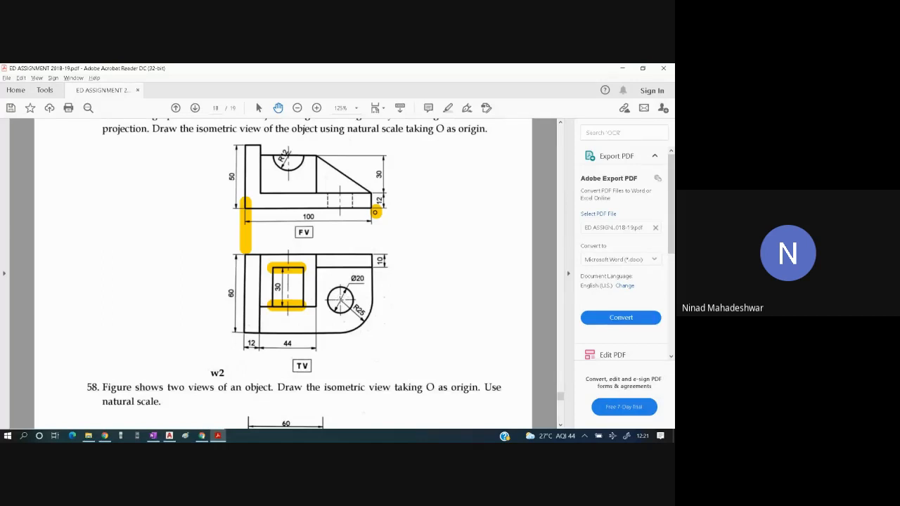
pyautogui.hotkey('alt', 'Tab')
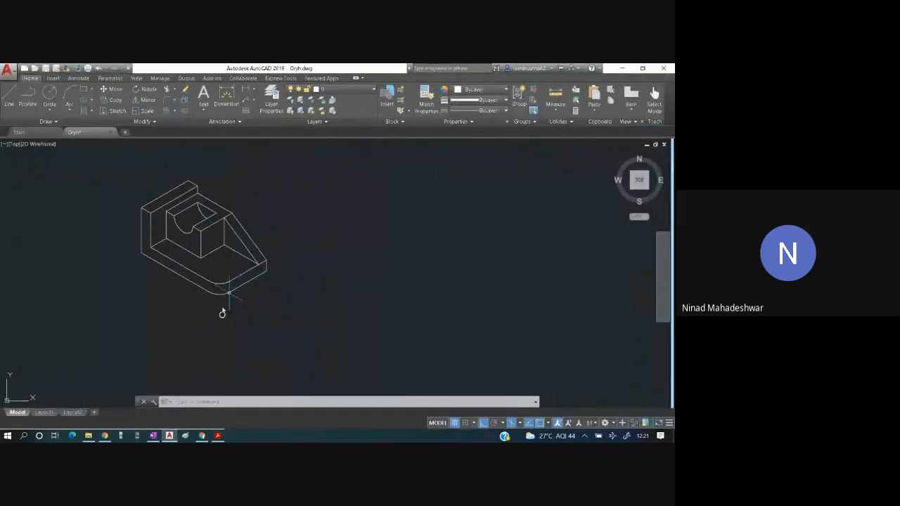
pyautogui.press('Escape')
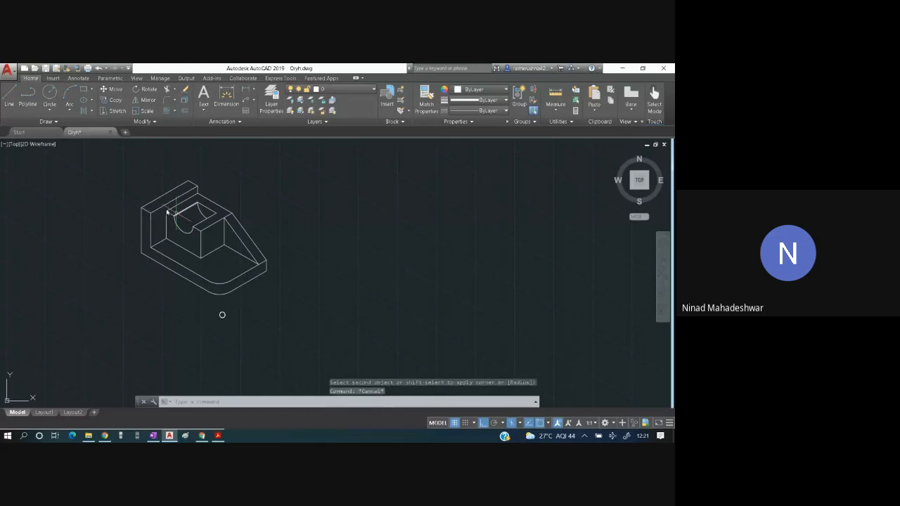
pyautogui.click(13, 100)
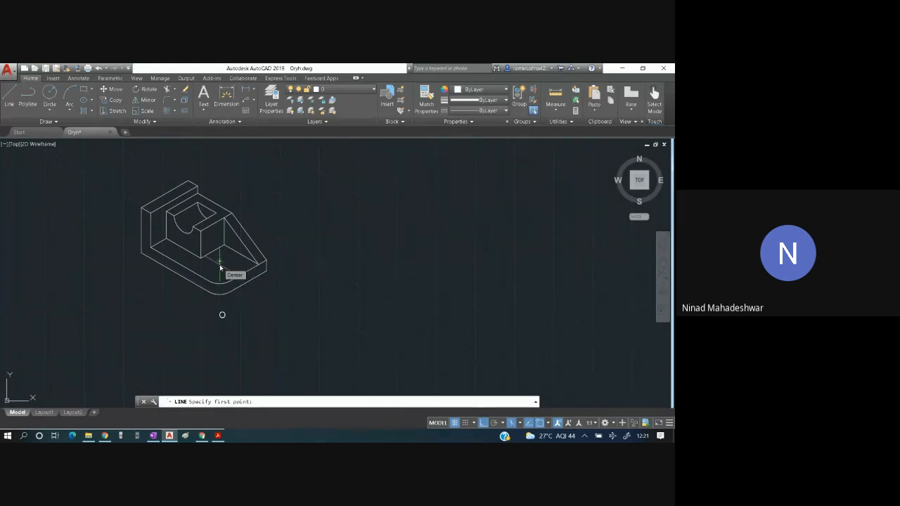
pyautogui.hotkey('alt', 'Tab')
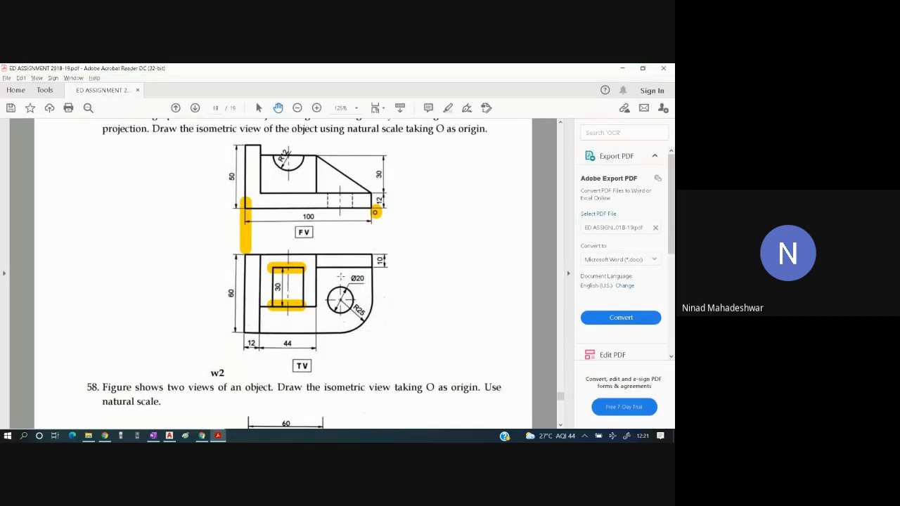
pyautogui.hotkey('alt', 'Tab')
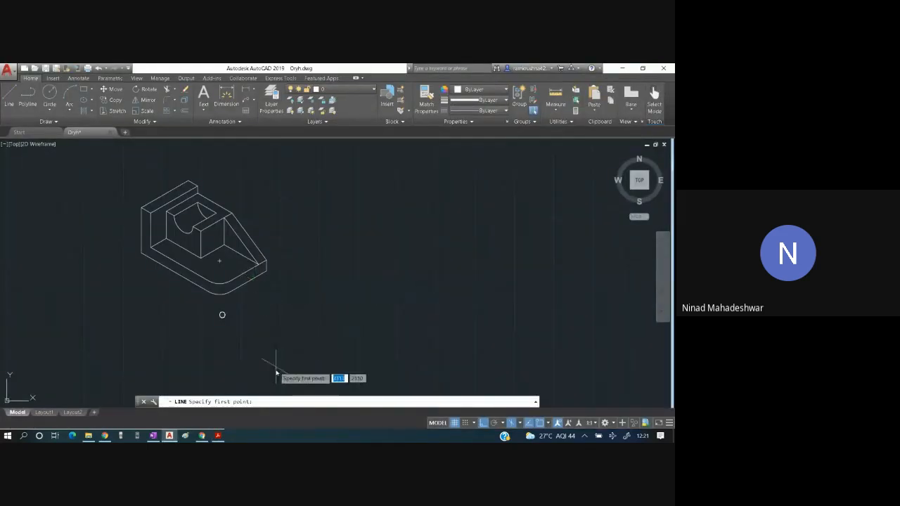
pyautogui.press('Escape')
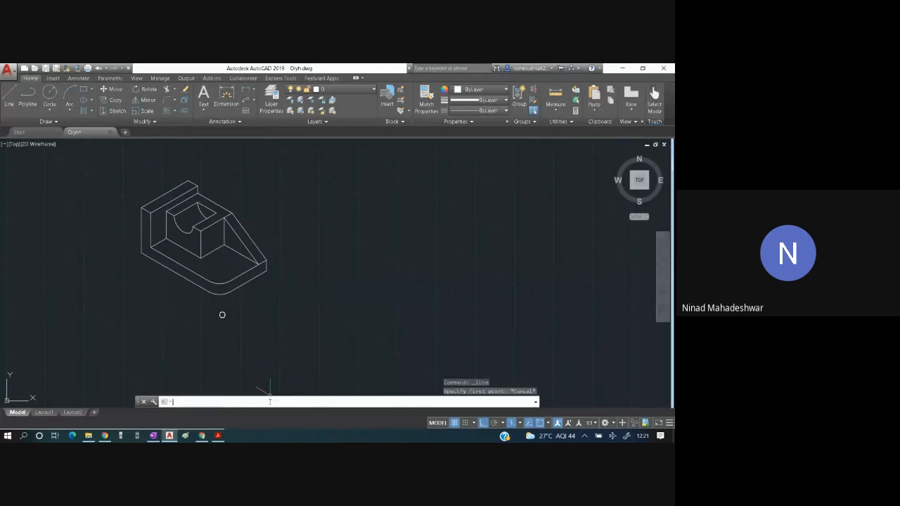
# Draw a radius 10 isocircle on the top isoplane, centred on the centre of the base plate's upper corner arc.
pyautogui.write('el')
pyautogui.press('Return')
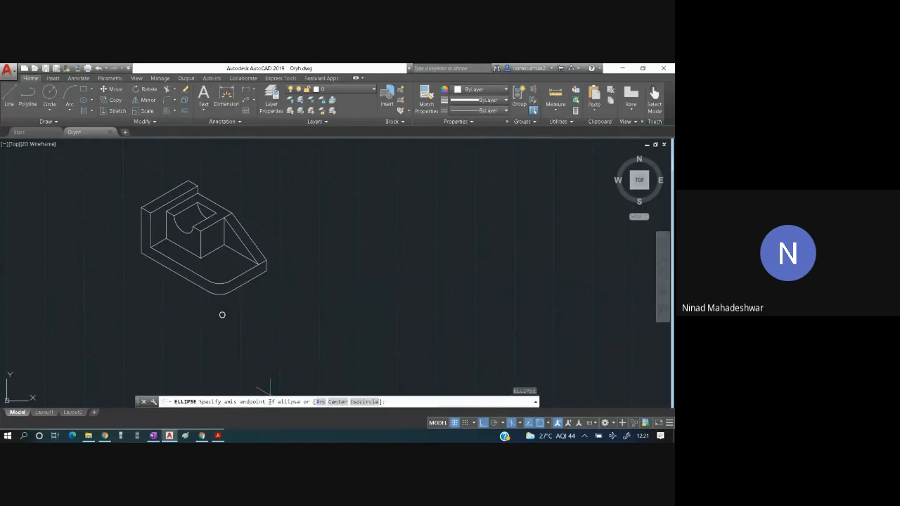
pyautogui.click(356, 401)
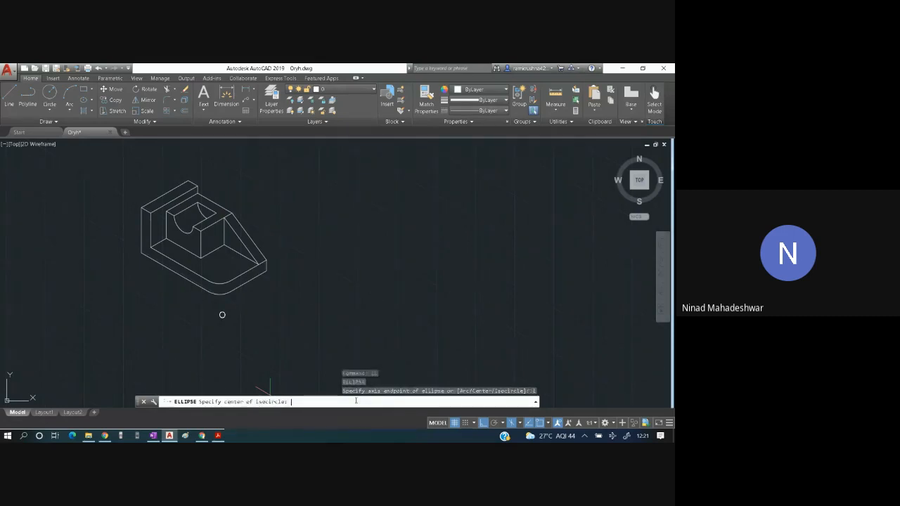
pyautogui.click(219, 263)
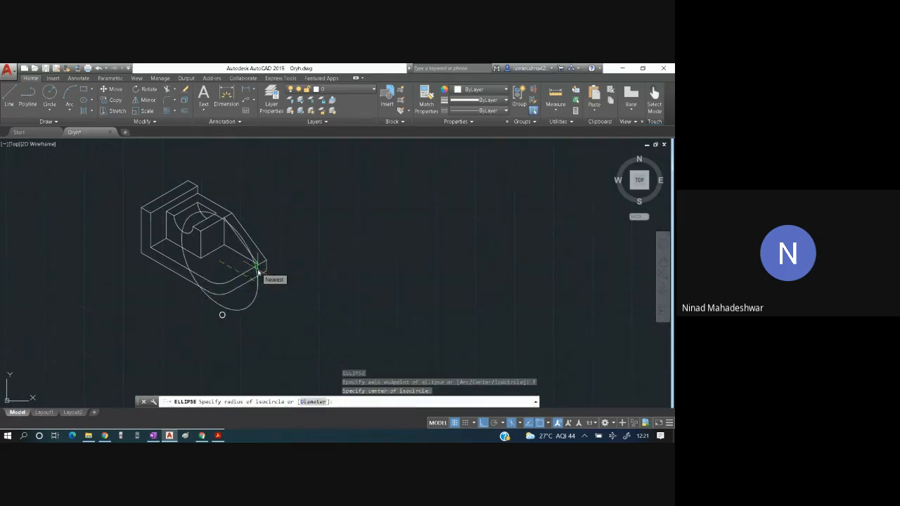
pyautogui.press('F5')
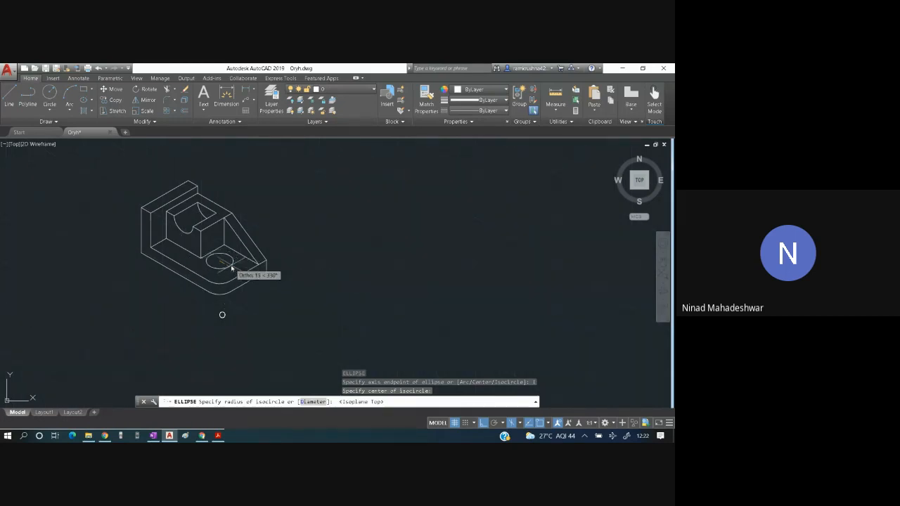
pyautogui.write('10')
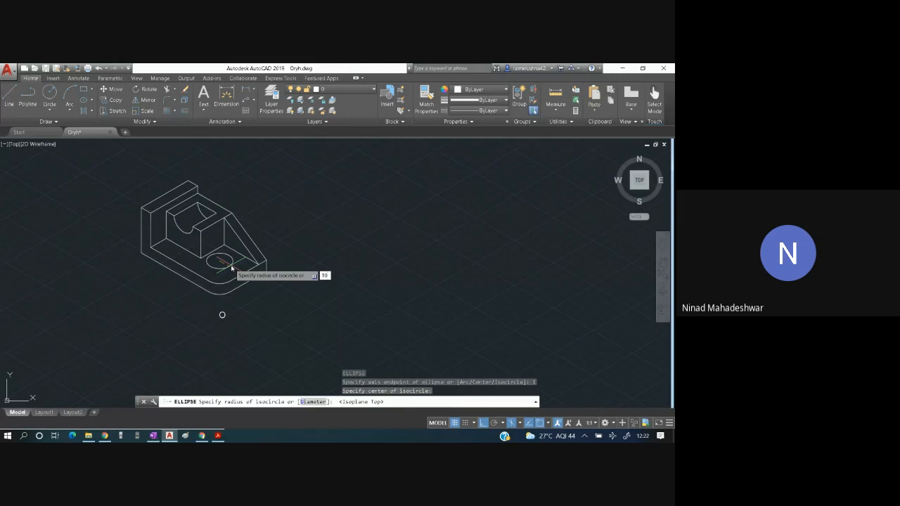
pyautogui.press('Return')
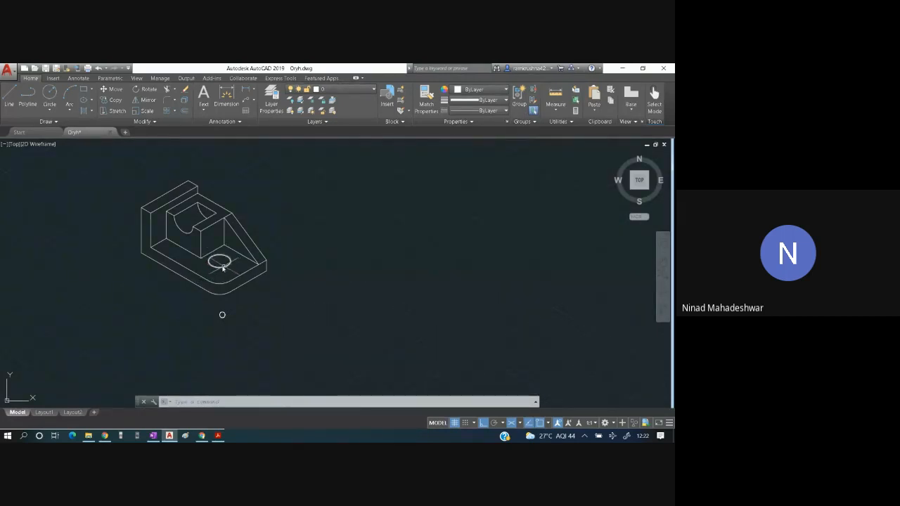
# Copy the hole's isocircle 10 units straight down from its centre, using the right isoplane.
pyautogui.click(222, 267)
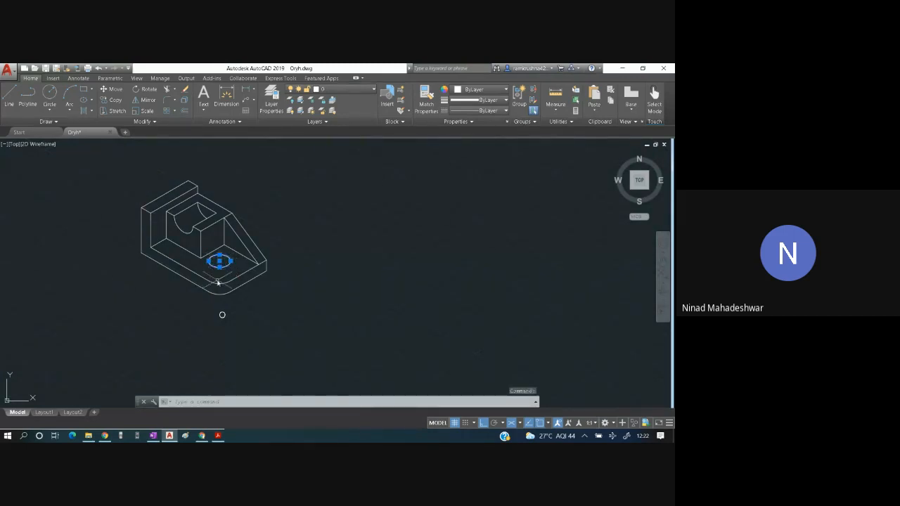
pyautogui.hotkey('alt', 'Tab')
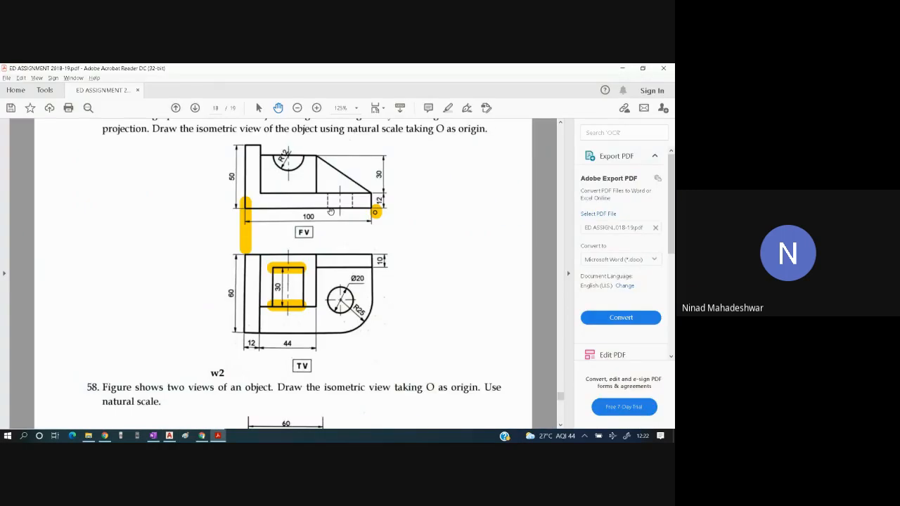
pyautogui.hotkey('alt', 'Tab')
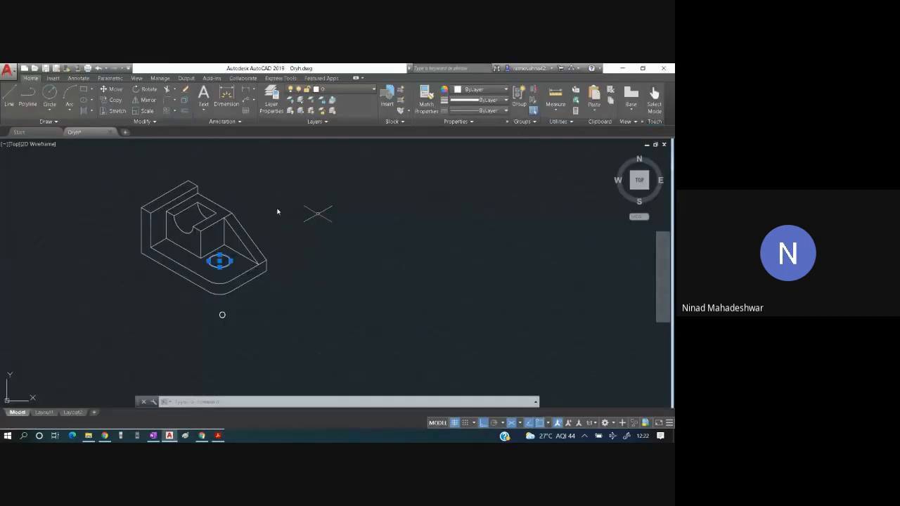
pyautogui.click(113, 100)
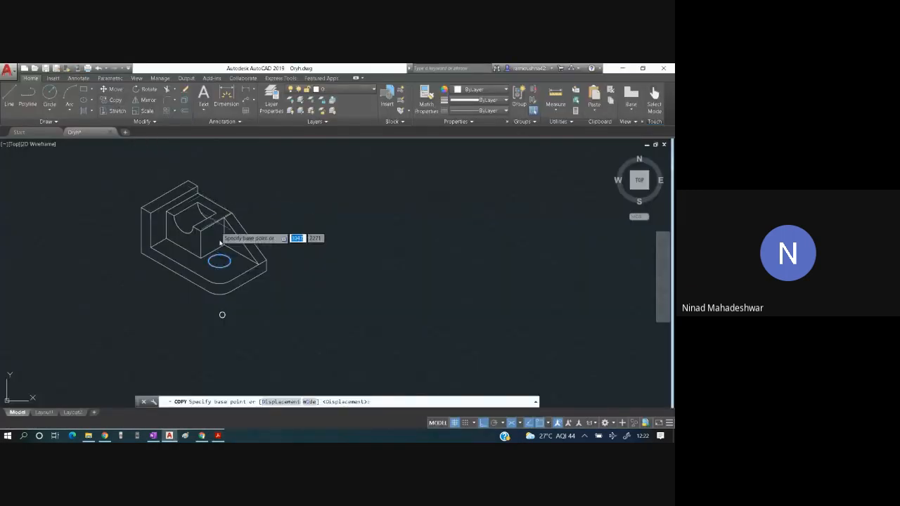
pyautogui.click(219, 262)
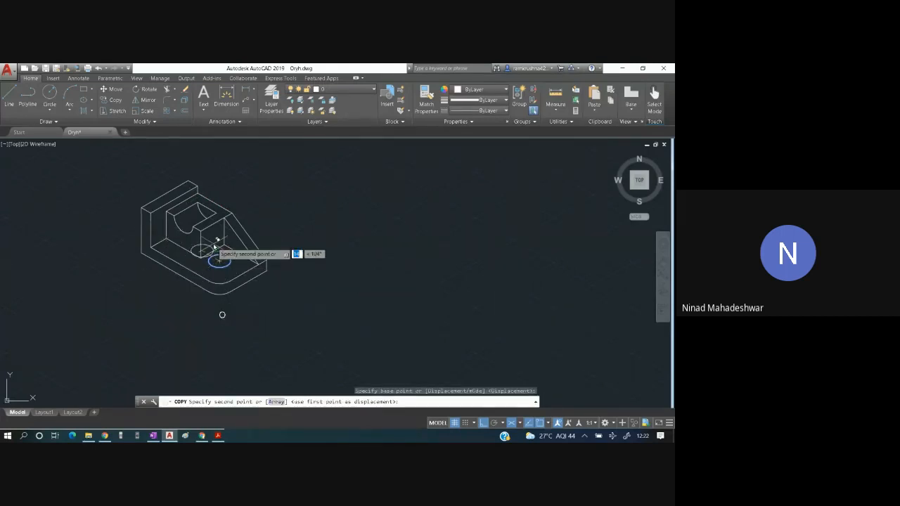
pyautogui.press('F5')
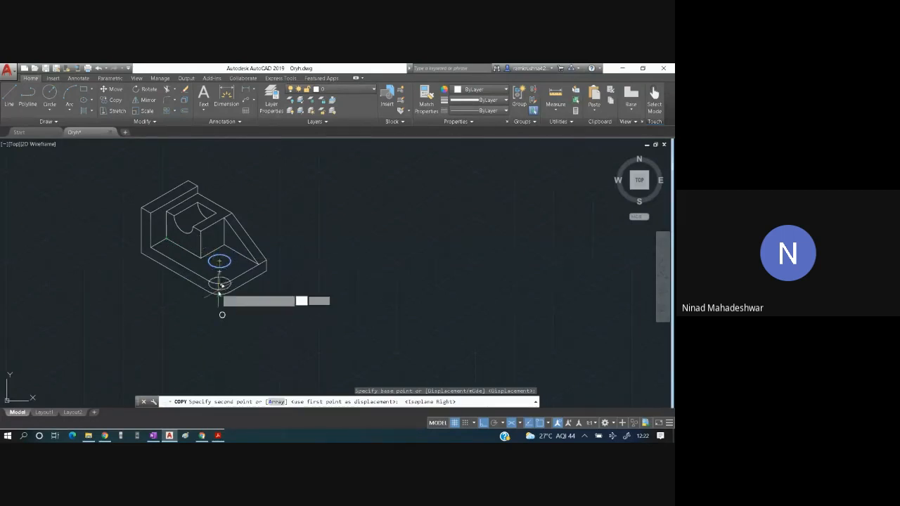
pyautogui.write('10')
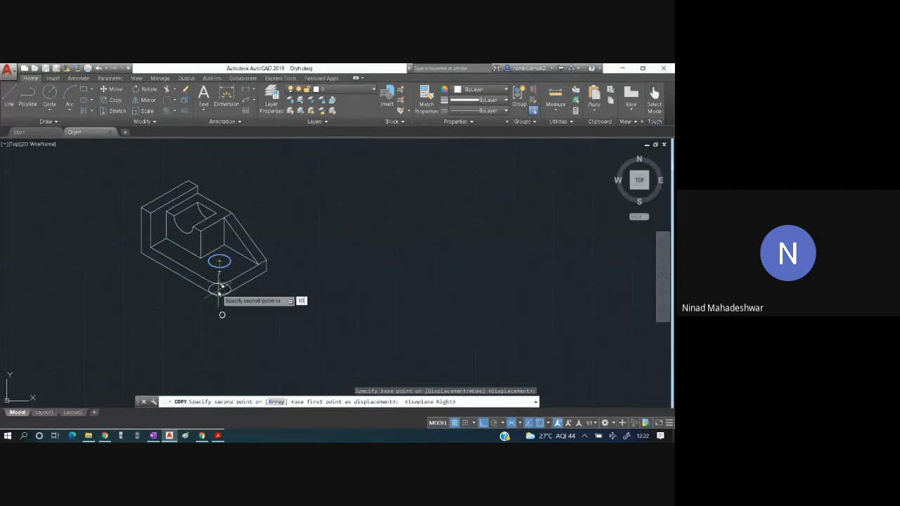
pyautogui.press('Return')
pyautogui.press('Escape')
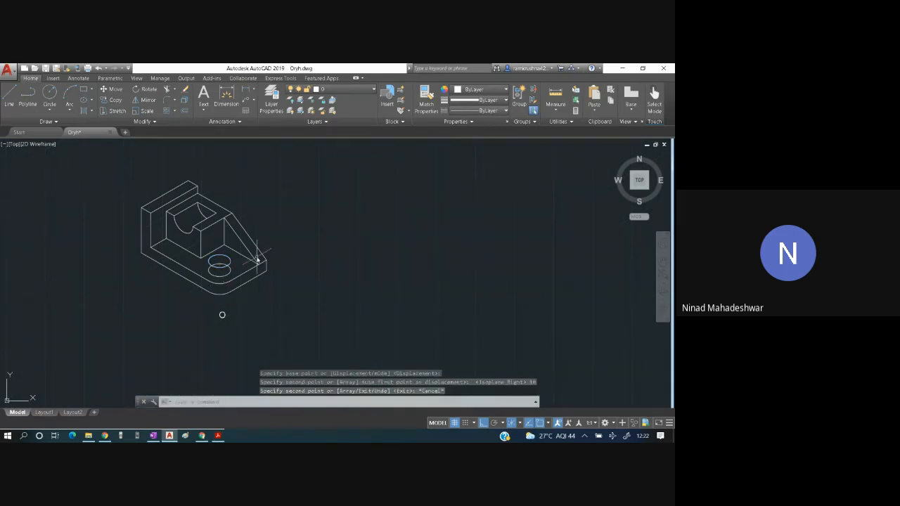
# Trim away the part of the lower isocircle that lies outside the hole's upper isocircle.
pyautogui.hotkey('ctrl', 'a')
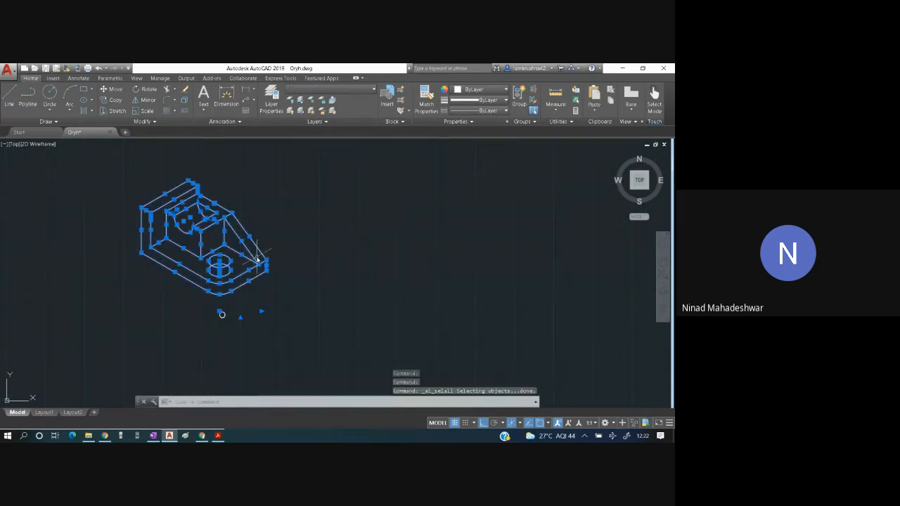
pyautogui.click(167, 90)
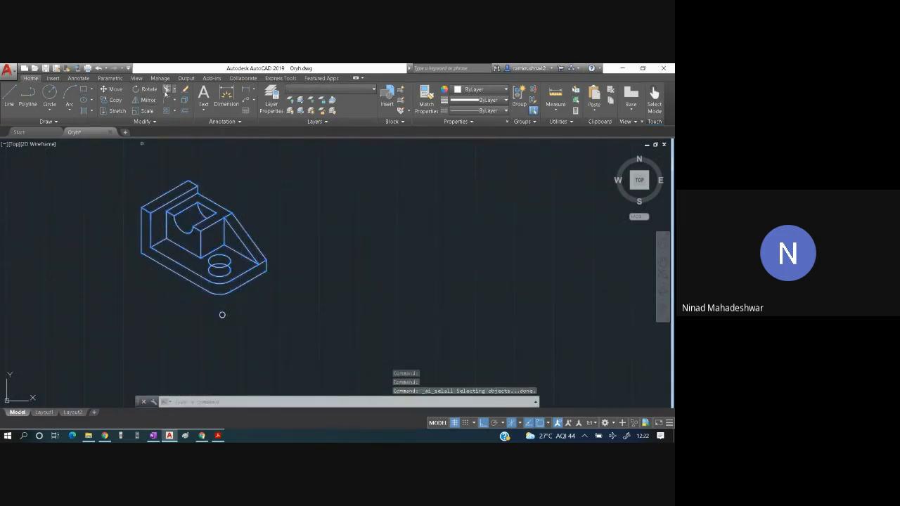
pyautogui.click(225, 272)
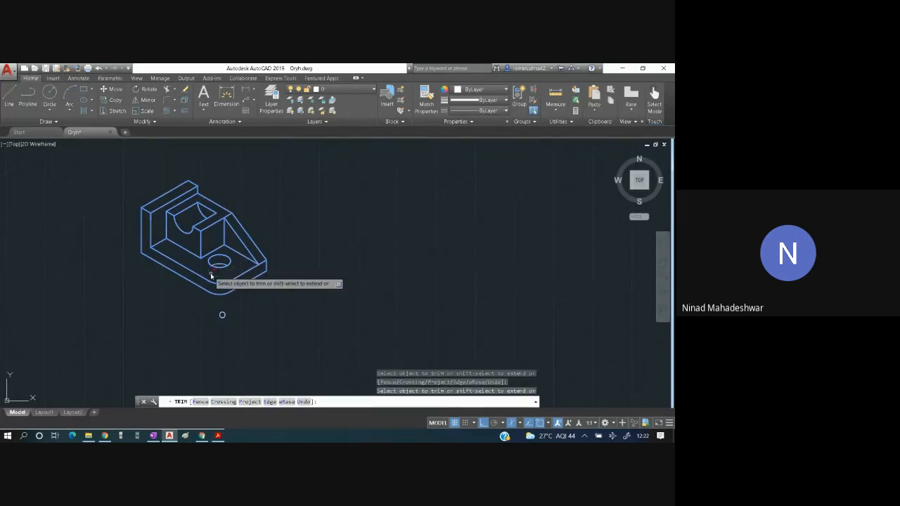
pyautogui.press('Escape')
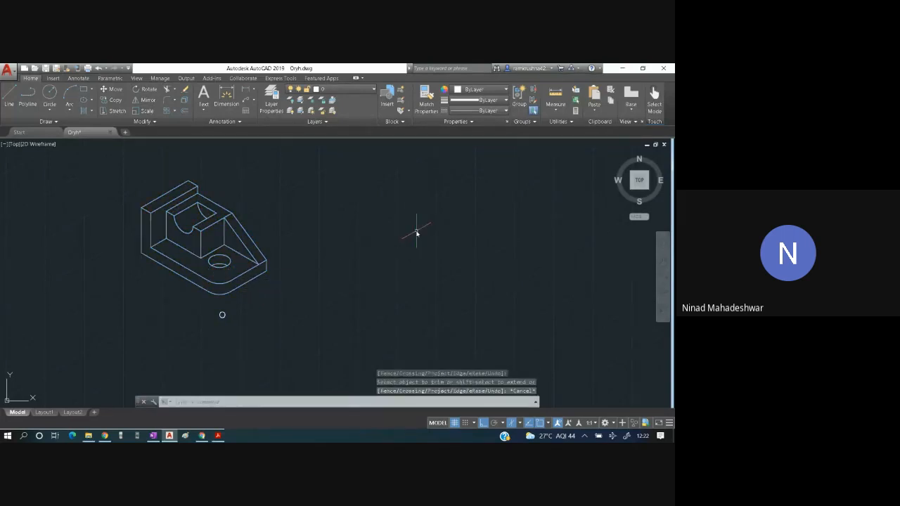
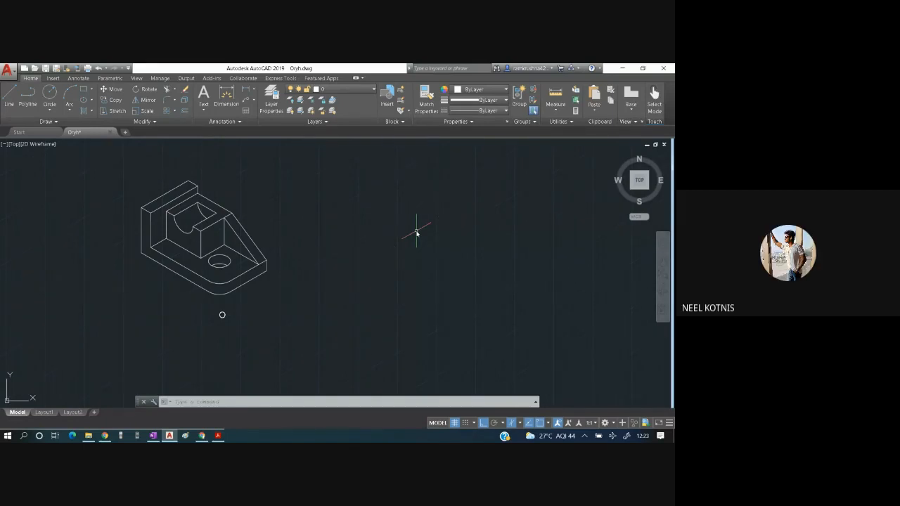
# Undo the trim, the copy of the isocircle and the hole's isocircle.
pyautogui.hotkey('ctrl', 'z')
pyautogui.hotkey('ctrl', 'z')
pyautogui.hotkey('ctrl', 'z')
pyautogui.hotkey('ctrl', 'z')
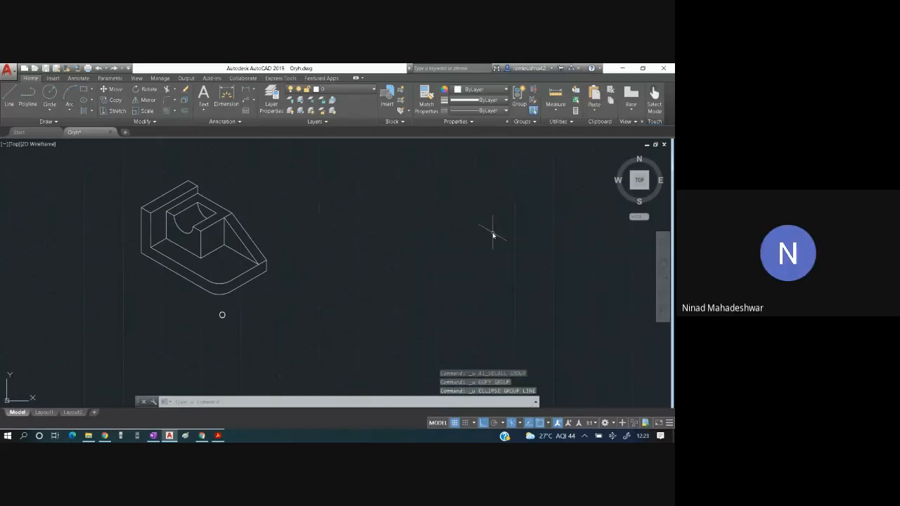
# Draw a radius 10 isocircle on the top isoplane, centred on the centre of the base plate's upper corner arc.
pyautogui.click(14, 106)
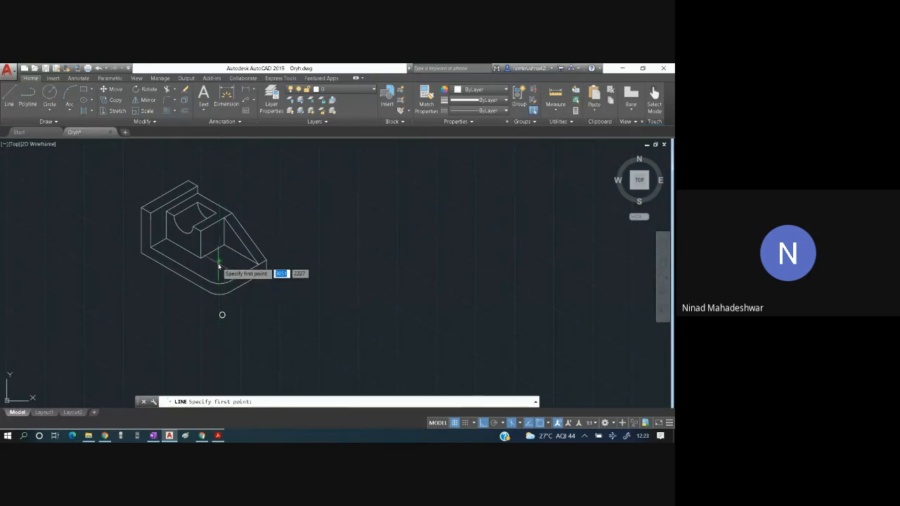
pyautogui.press('Escape')
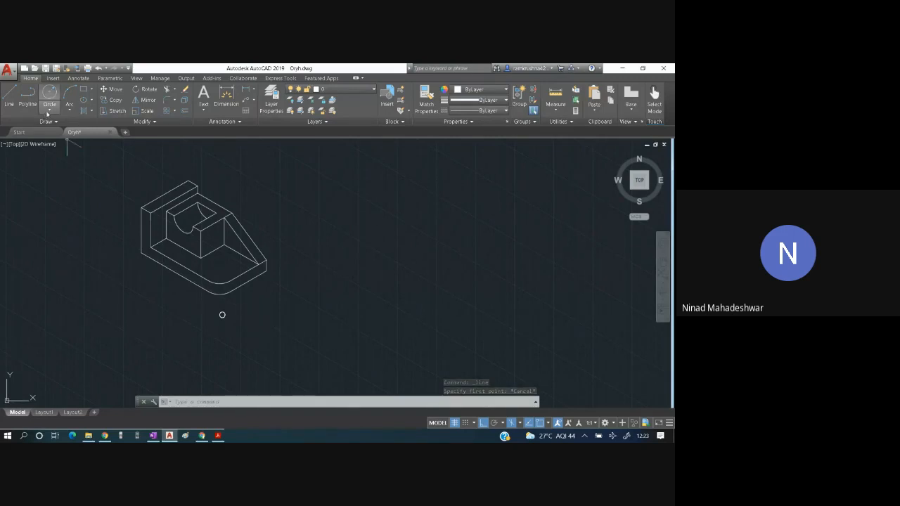
pyautogui.click(196, 402)
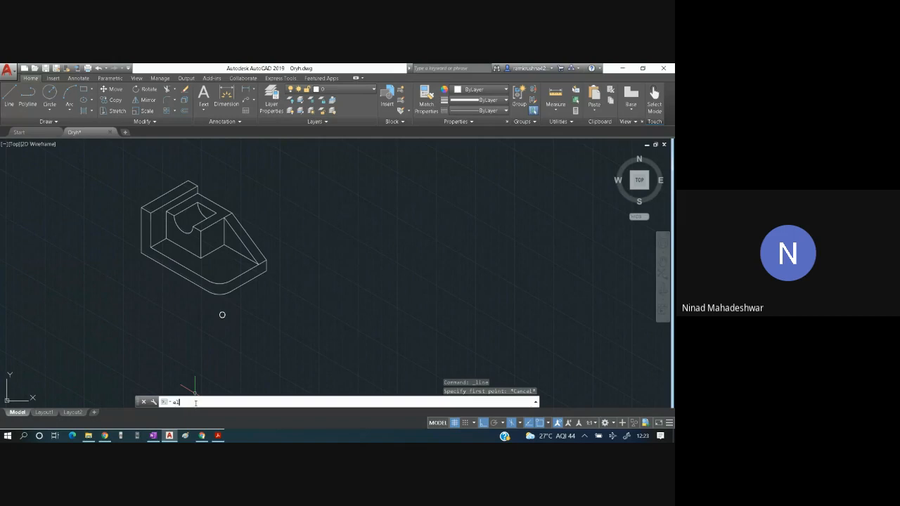
pyautogui.write('el')
pyautogui.press('Return')
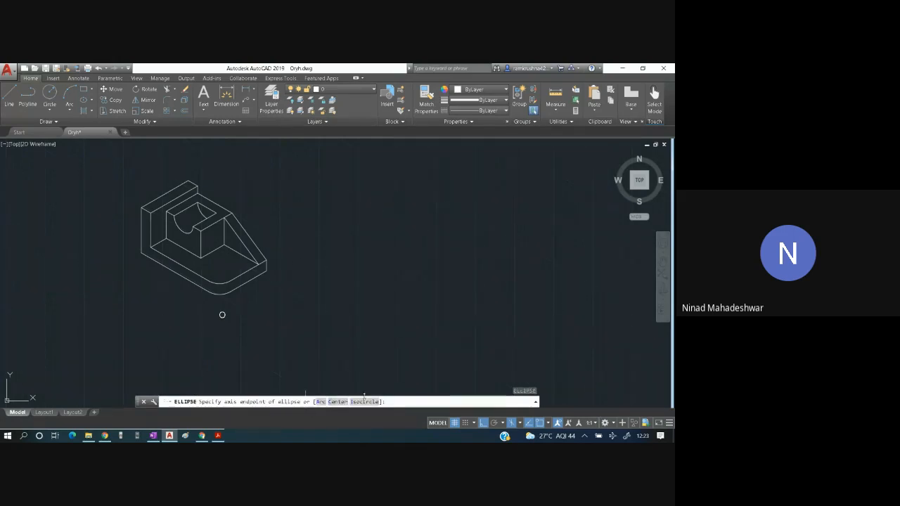
pyautogui.click(364, 401)
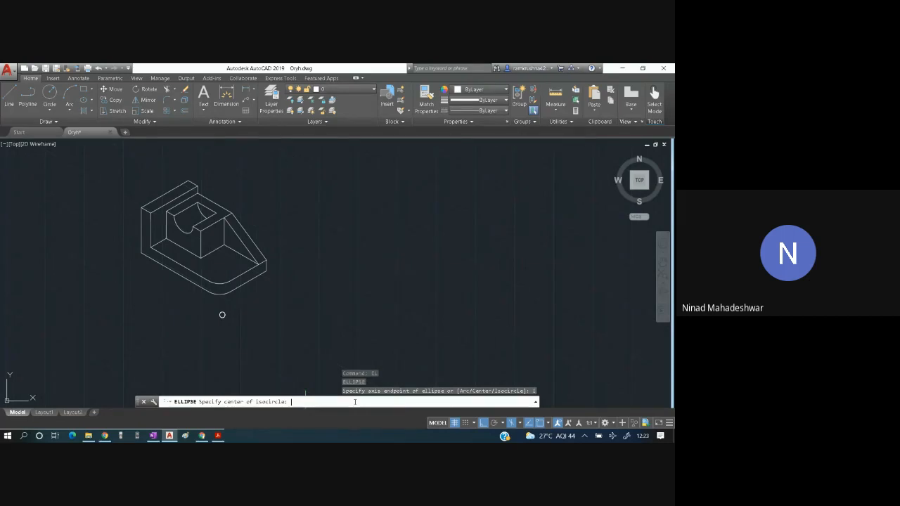
pyautogui.click(219, 264)
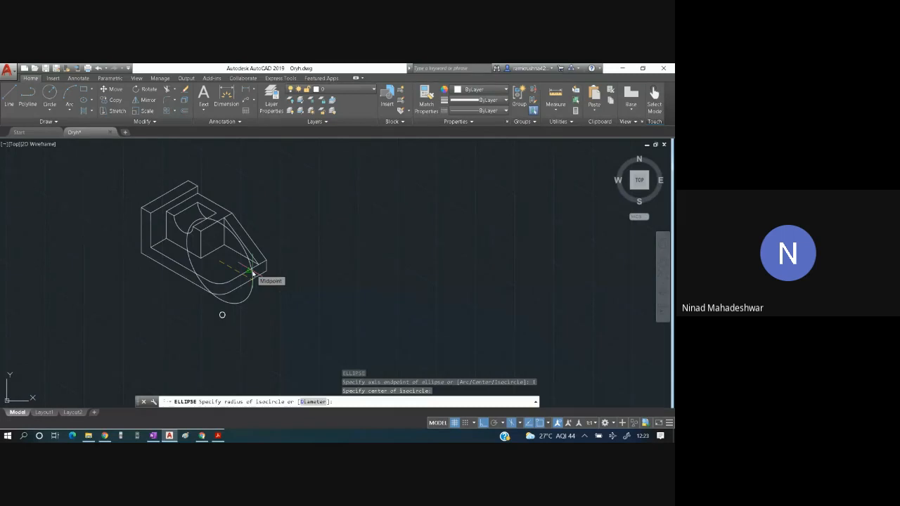
pyautogui.press('F5')
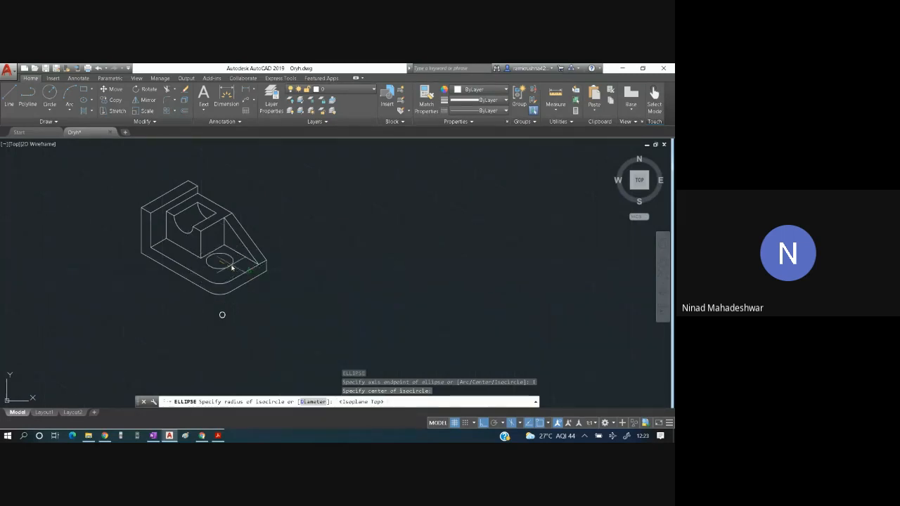
pyautogui.write('10')
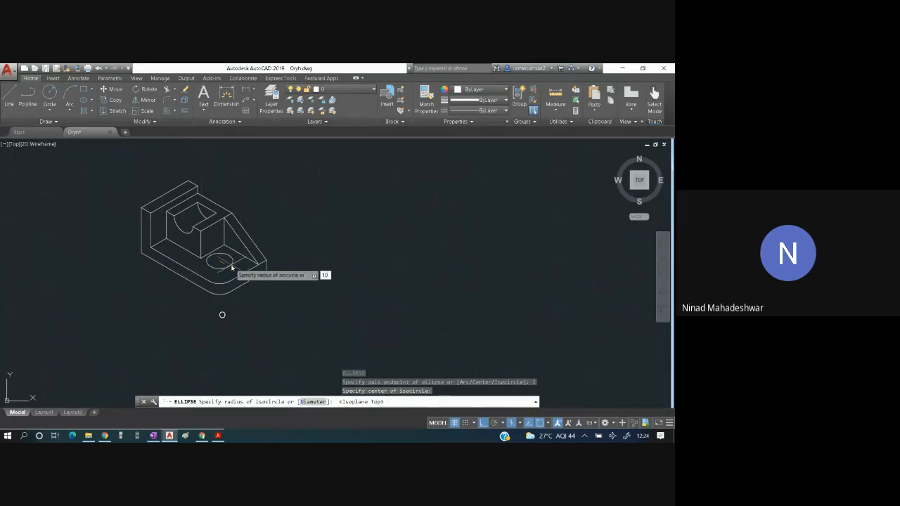
pyautogui.press('Return')
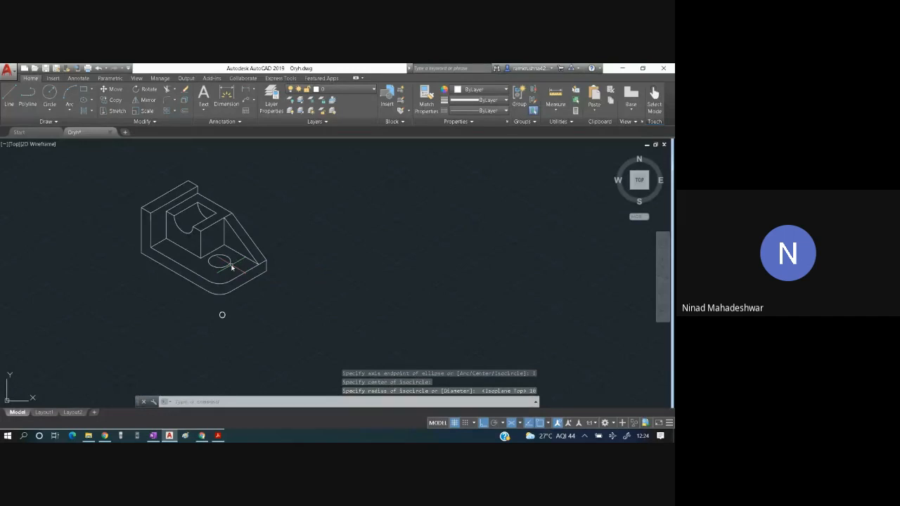
pyautogui.press('Escape')
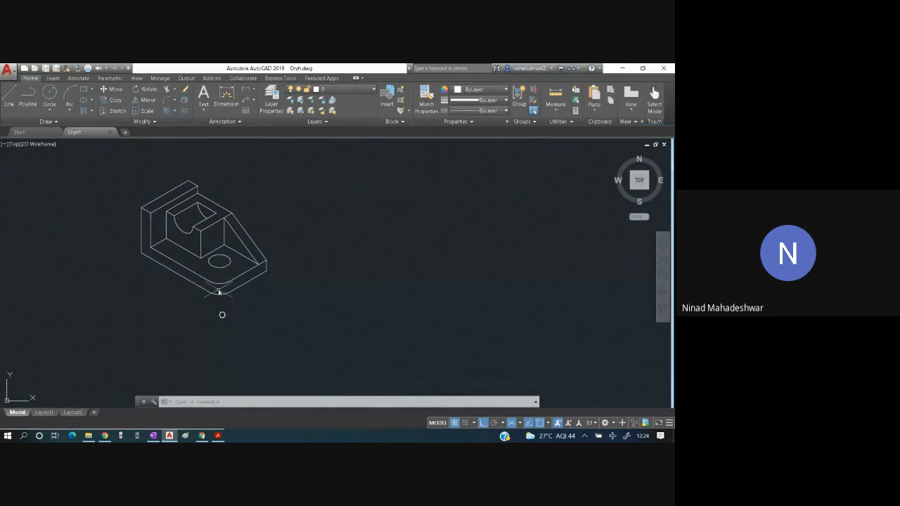
# Check the views in the assignment PDF, and copy the hole's isocircle 10 units straight down from its centre on the right isoplane.
pyautogui.hotkey('alt', 'Tab')
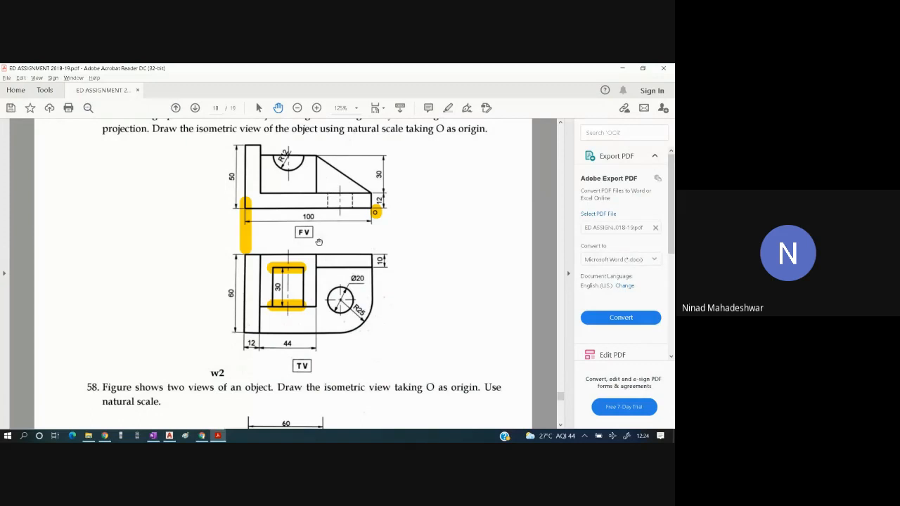
pyautogui.hotkey('alt', 'Tab')
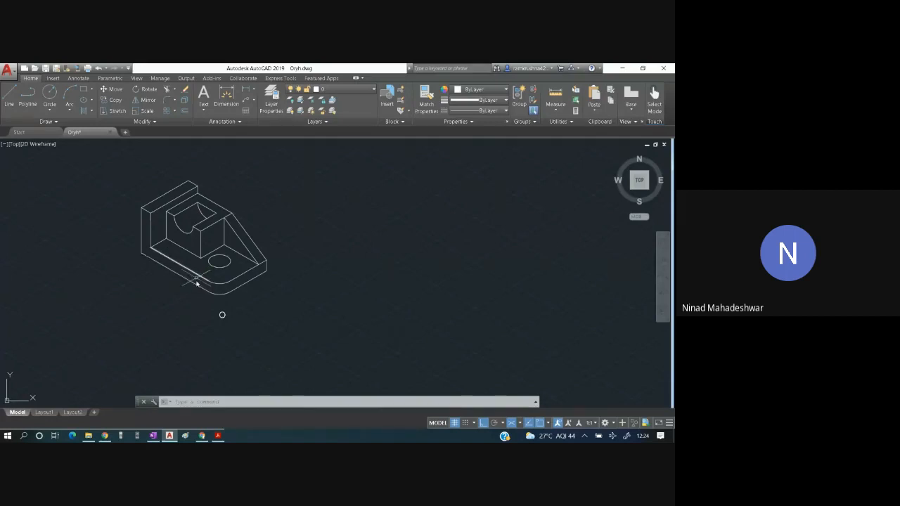
pyautogui.moveTo(196, 286)
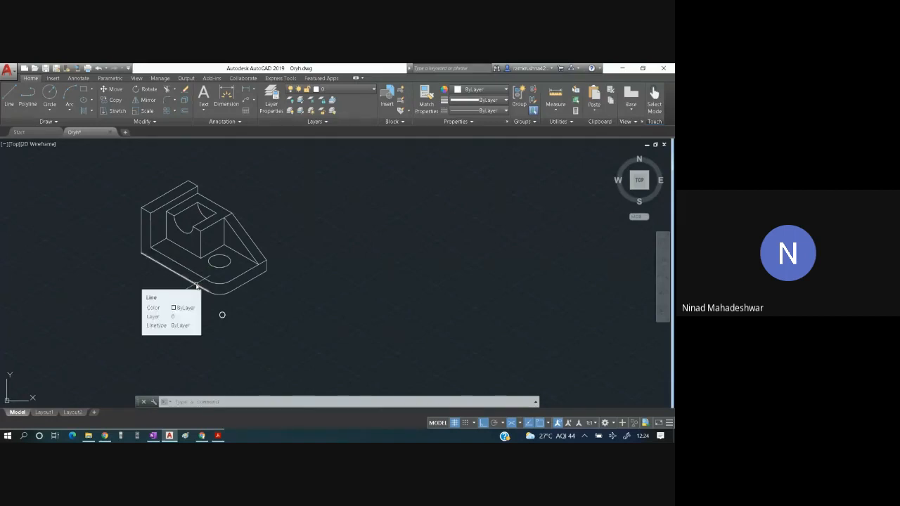
pyautogui.click(114, 101)
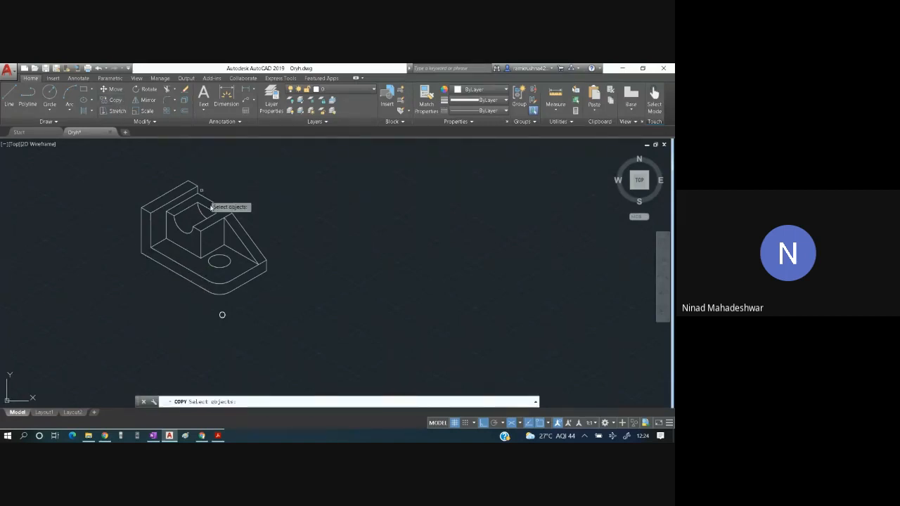
pyautogui.click(230, 262)
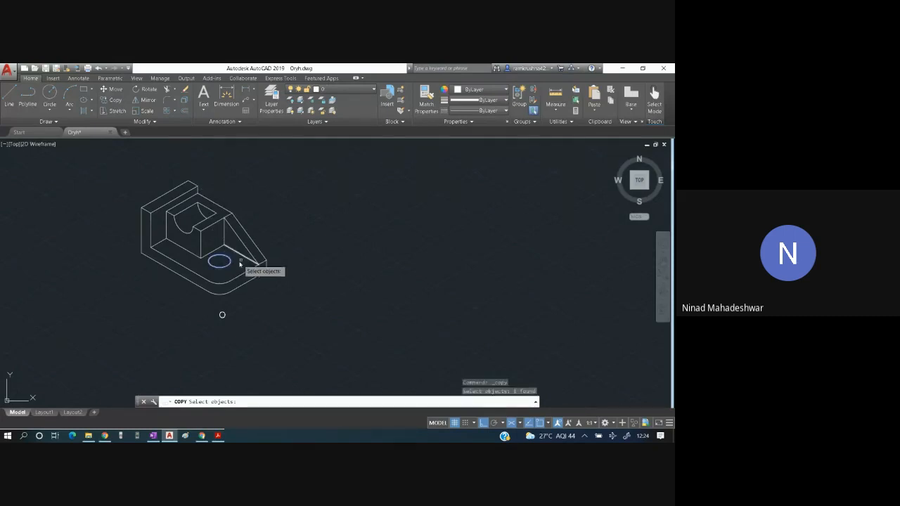
pyautogui.press('Return')
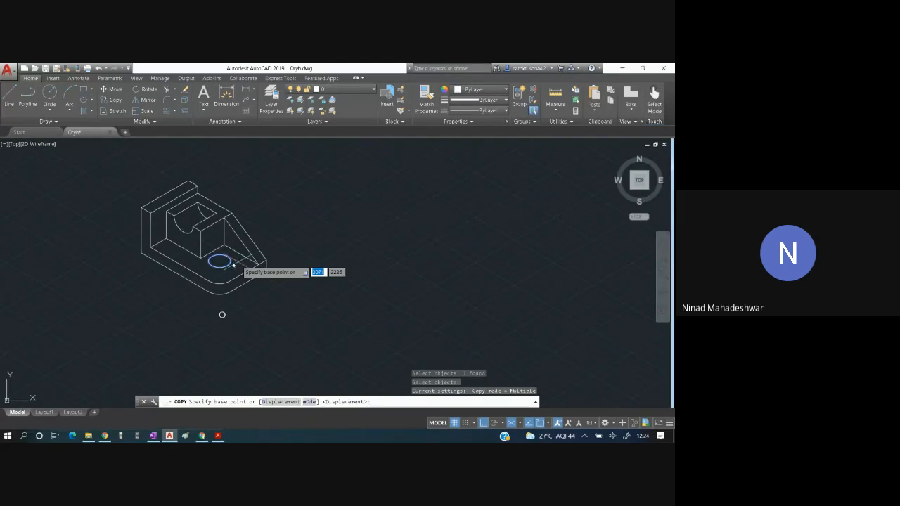
pyautogui.click(219, 262)
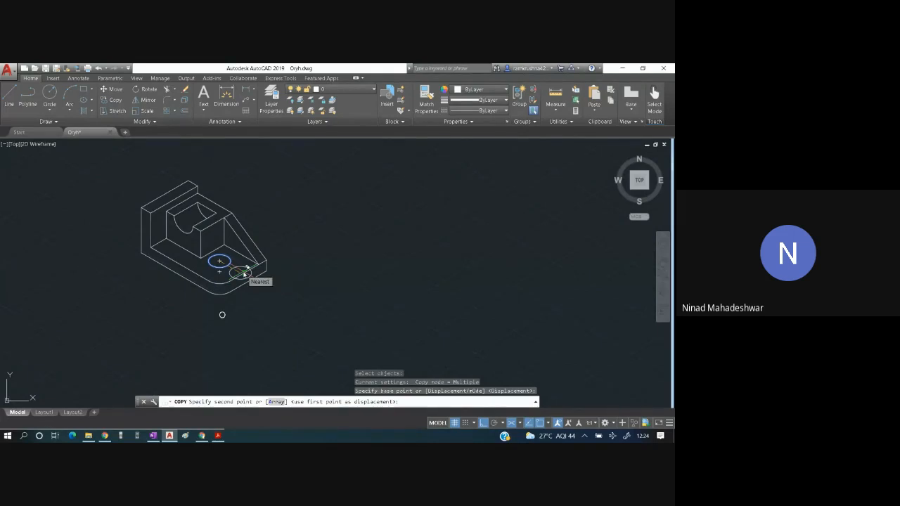
pyautogui.press('F5')
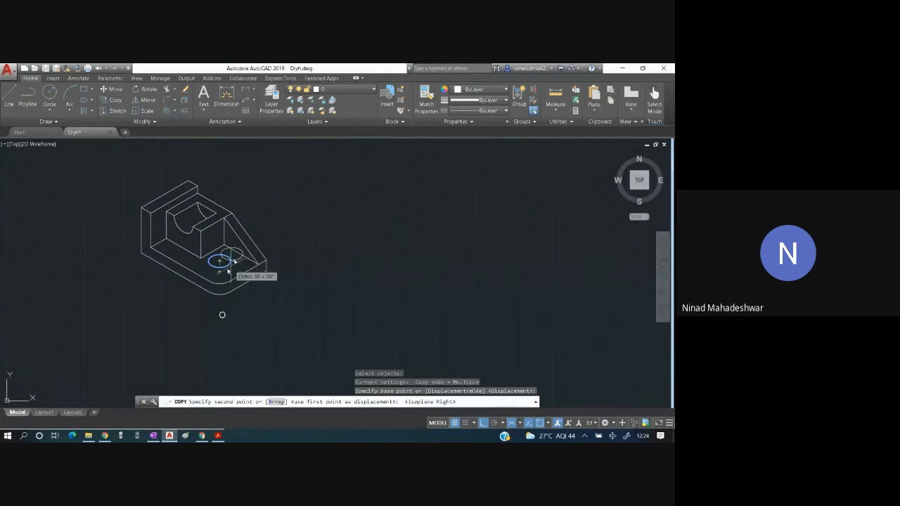
pyautogui.write('10')
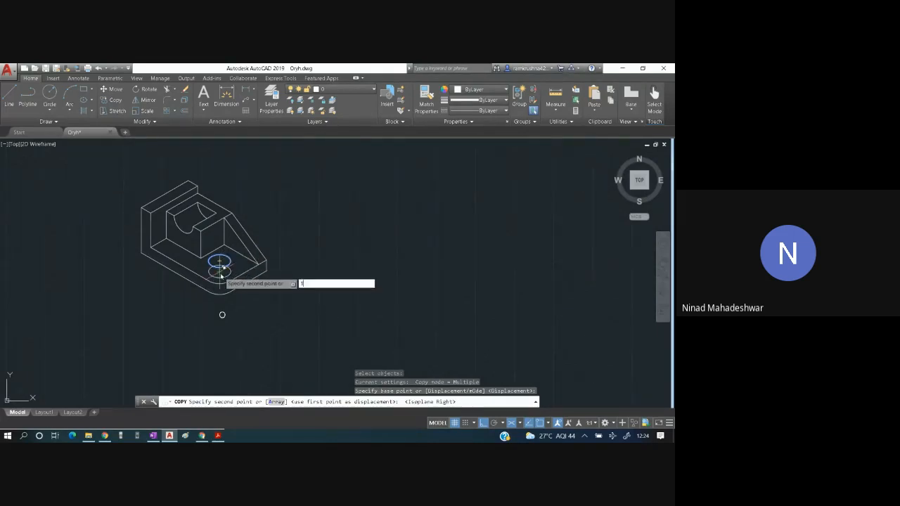
pyautogui.press('Return')
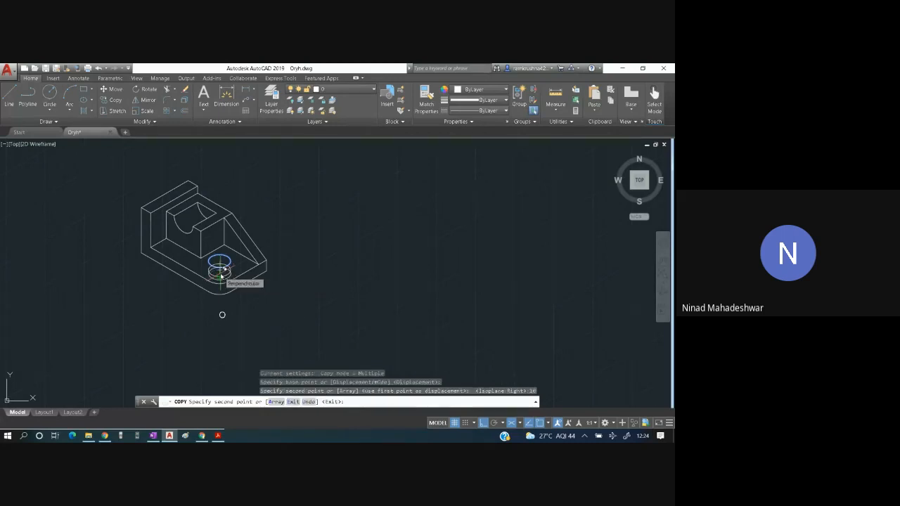
pyautogui.press('Escape')
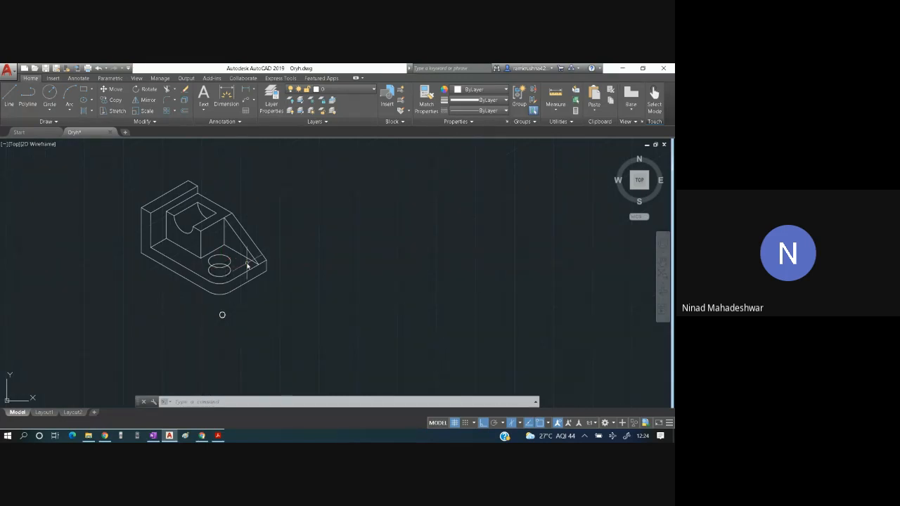
# Trim away the part of the lower isocircle outside the hole's upper isocircle, using the whole drawing as cutting edges.
pyautogui.hotkey('ctrl', 'a')
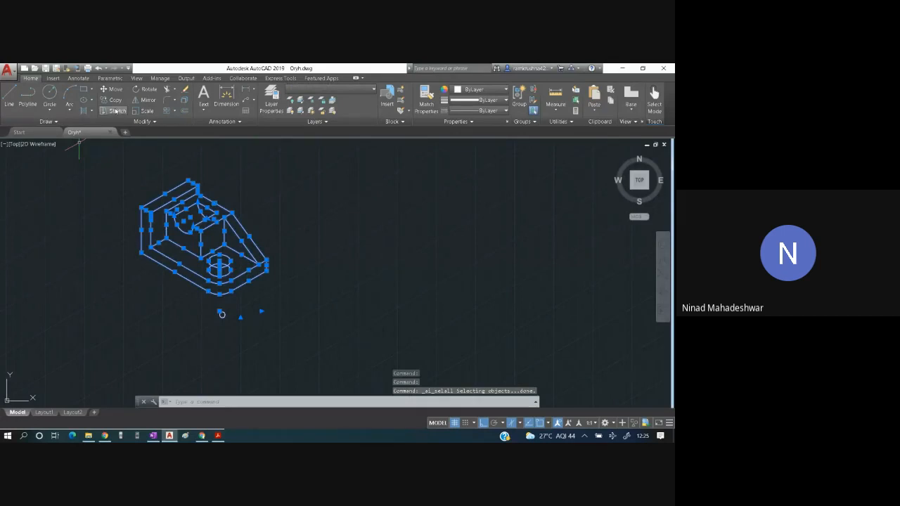
pyautogui.click(167, 90)
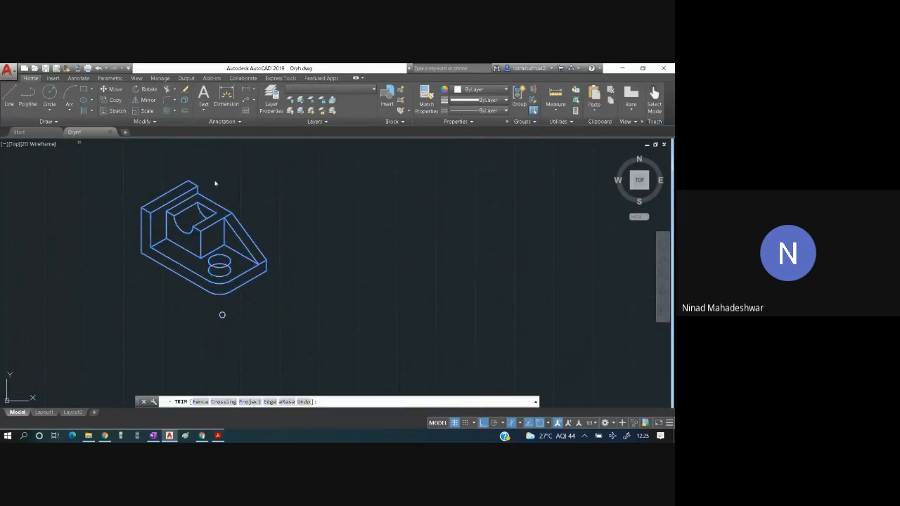
pyautogui.click(230, 275)
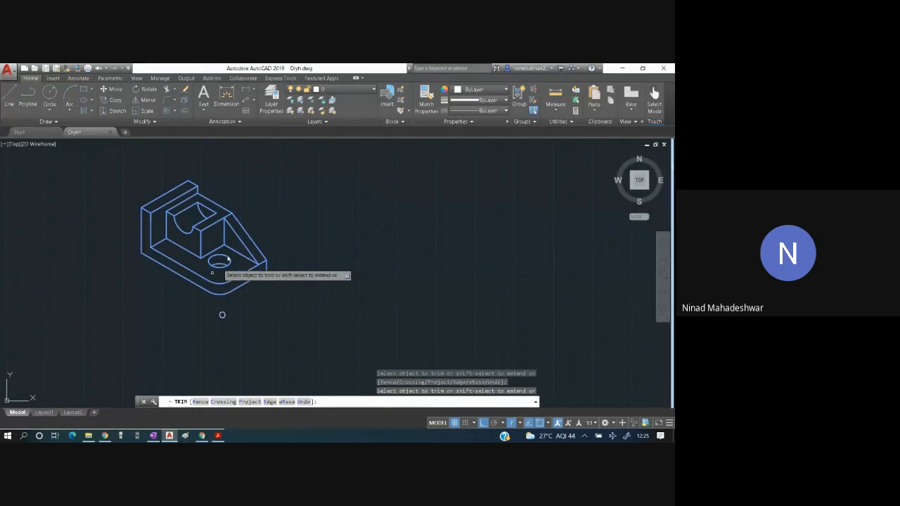
pyautogui.press('Escape')
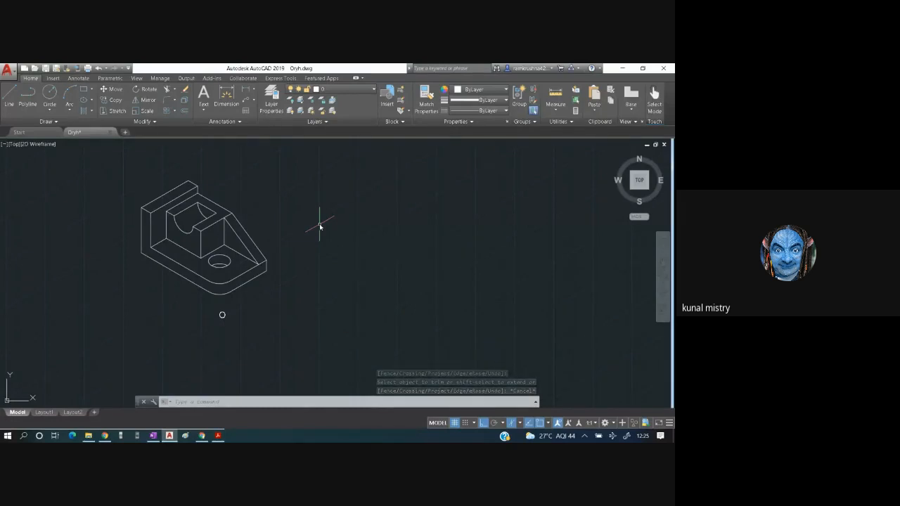
# Check the base plate's thickness in the assignment PDF, and undo the trim and the copy of the hole's isocircle.
pyautogui.hotkey('alt', 'Tab')
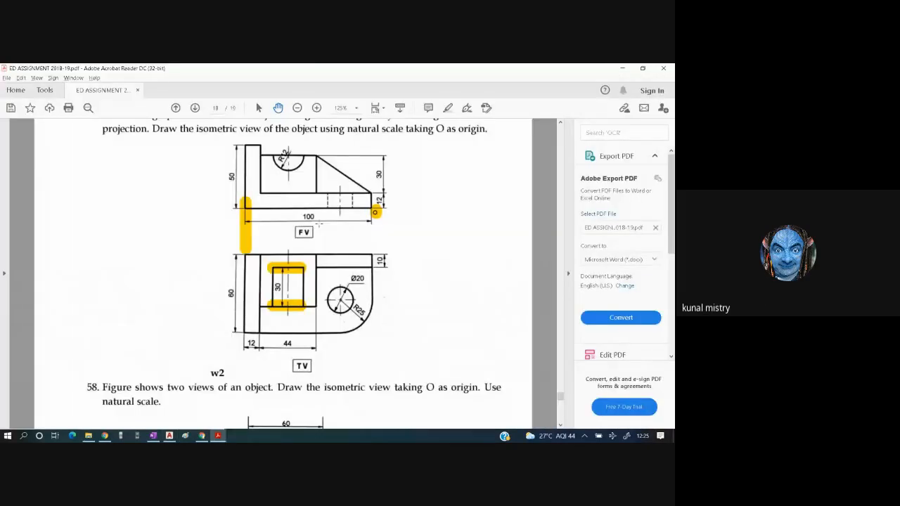
pyautogui.hotkey('alt', 'Tab')
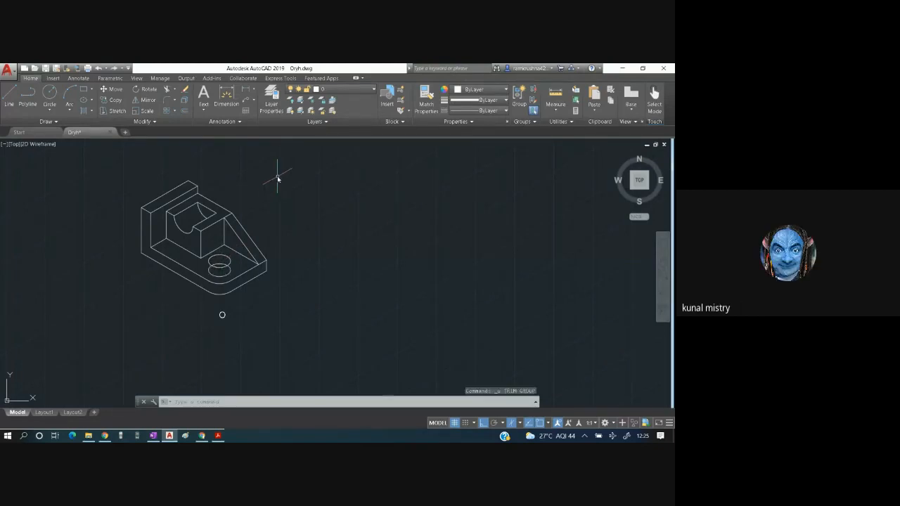
pyautogui.hotkey('ctrl', 'a')
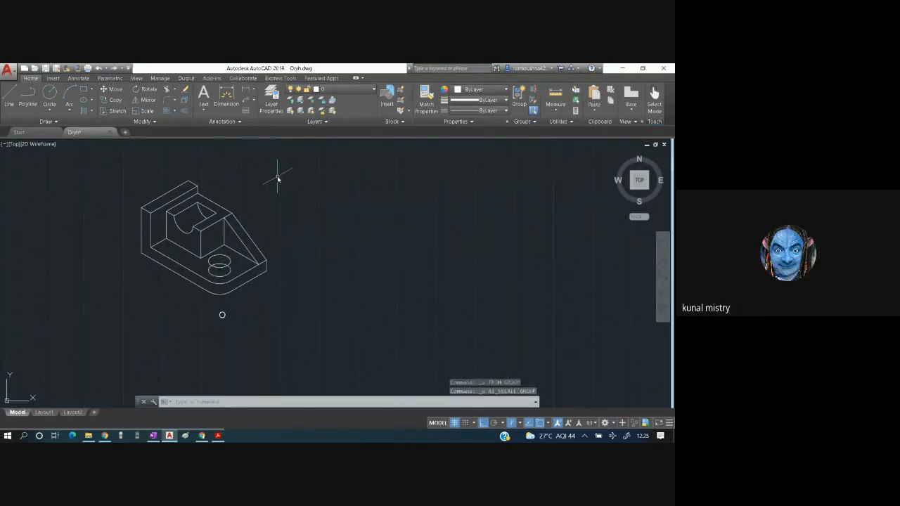
pyautogui.hotkey('ctrl', 'z')
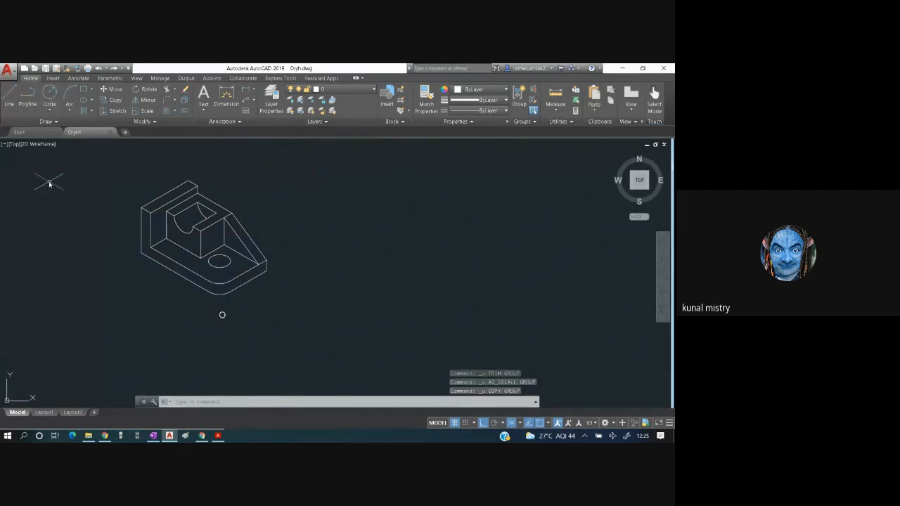
# Copy the hole's isocircle 12 units straight down from its centre, using the right isoplane.
pyautogui.click(229, 265)
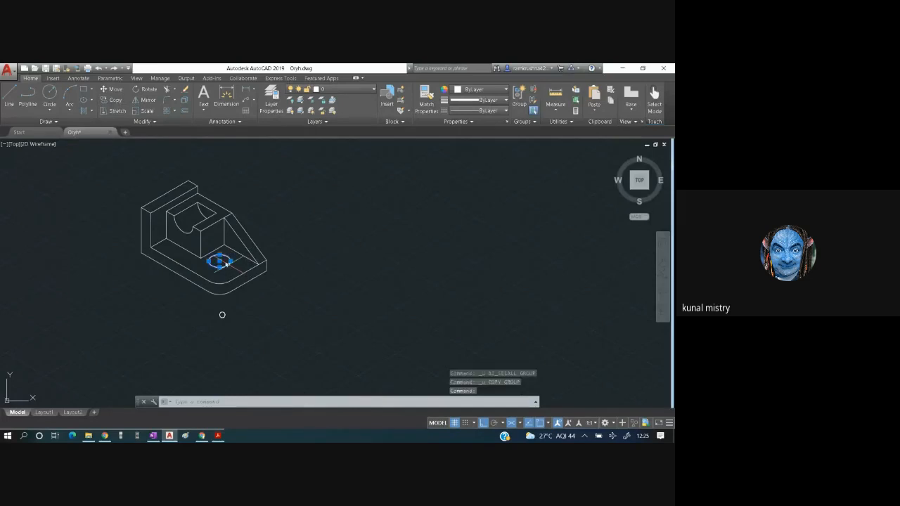
pyautogui.click(112, 101)
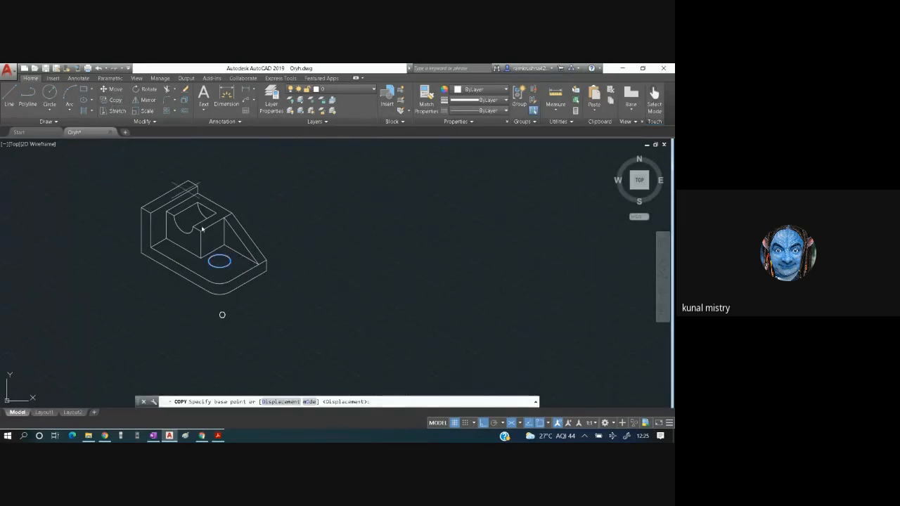
pyautogui.click(220, 261)
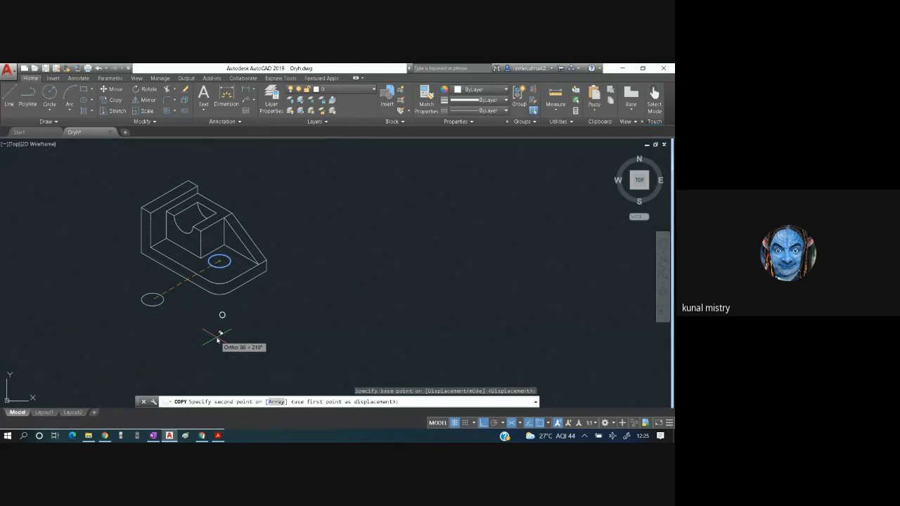
pyautogui.press('F5')
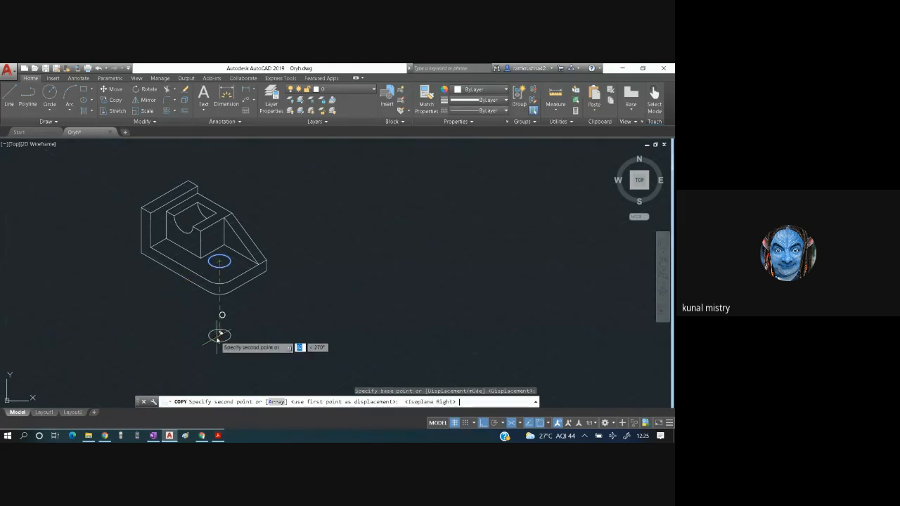
pyautogui.write('12')
pyautogui.press('Return')
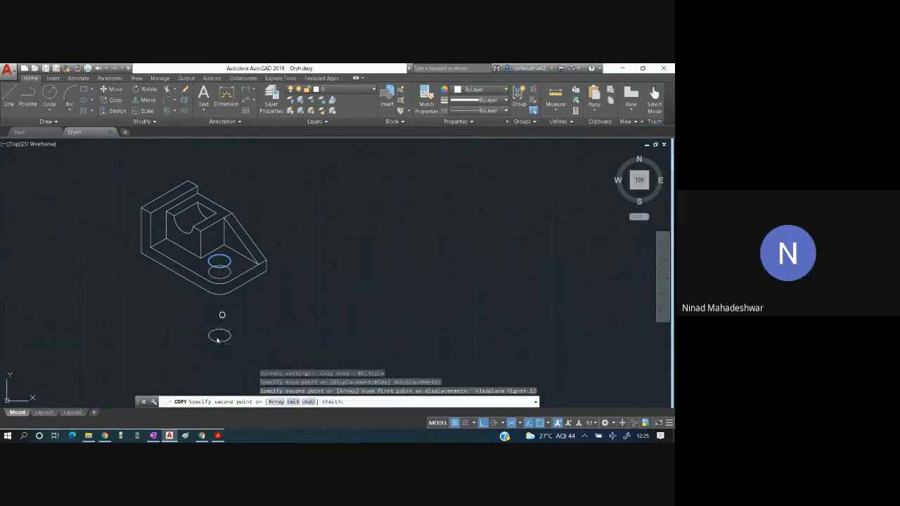
pyautogui.press('Escape')
# Trim away the portion of the 12-unit-lower isocircle lying outside the hole's upper isocircle, with all objects as cutting edges.
pyautogui.hotkey('ctrl', 'a')
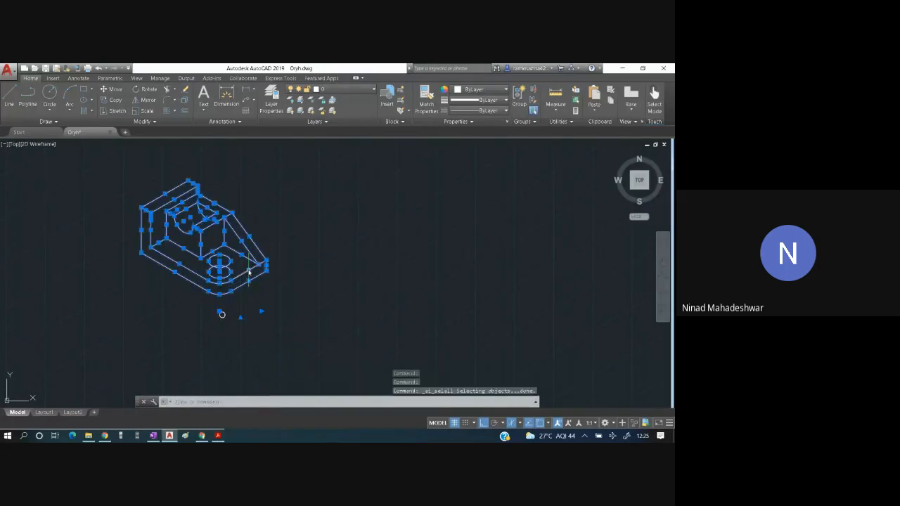
pyautogui.click(167, 90)
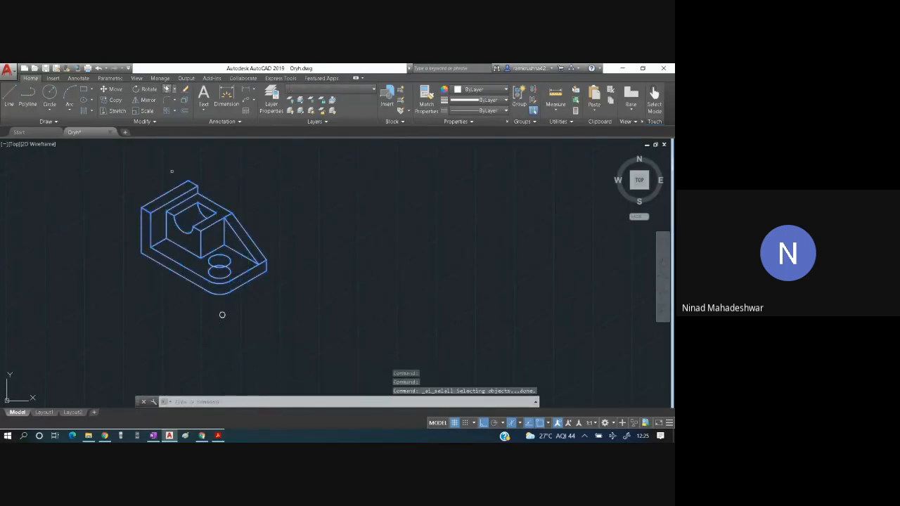
pyautogui.click(232, 276)
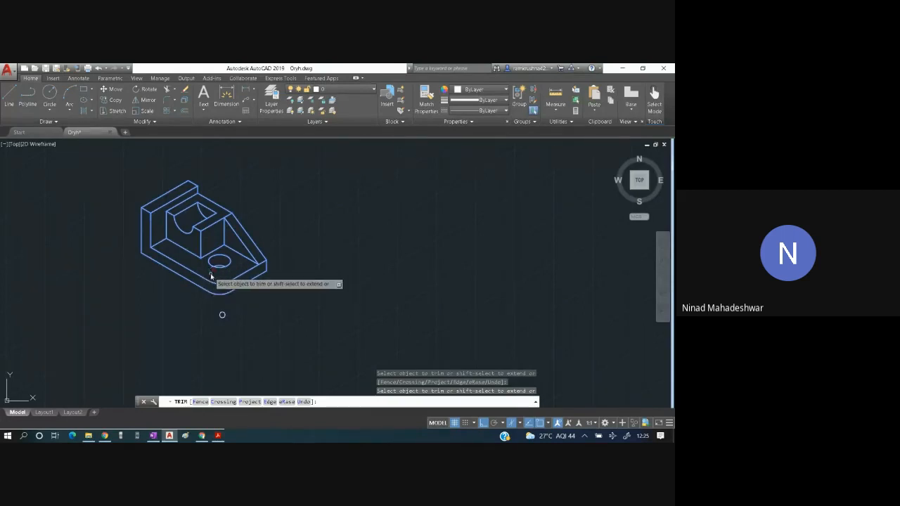
pyautogui.press('Escape')
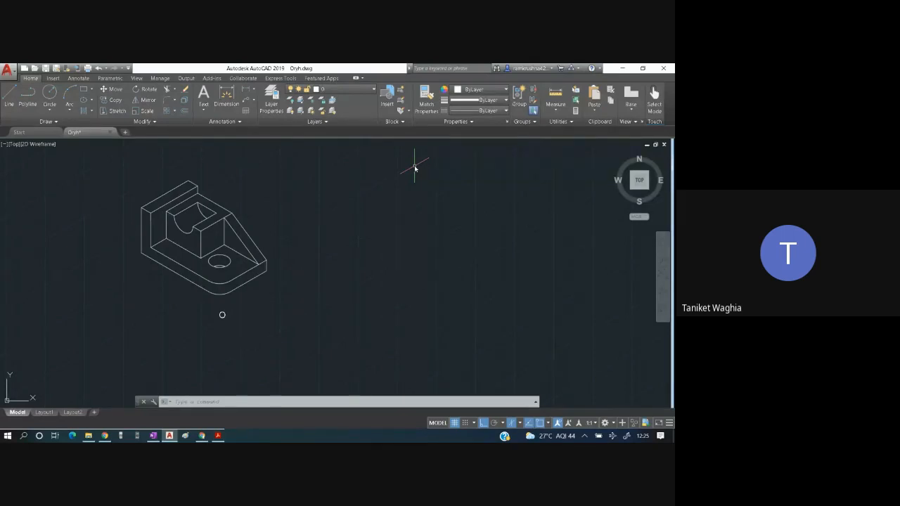
# Undo the trim of the lower isocircle and the 12-unit copy of the hole's isocircle.
pyautogui.hotkey('ctrl', 'z')
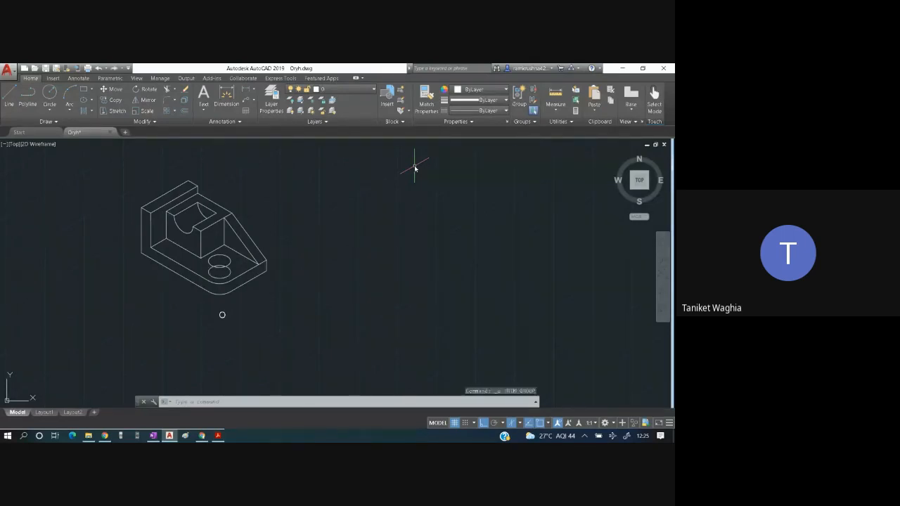
pyautogui.hotkey('ctrl', 'z')
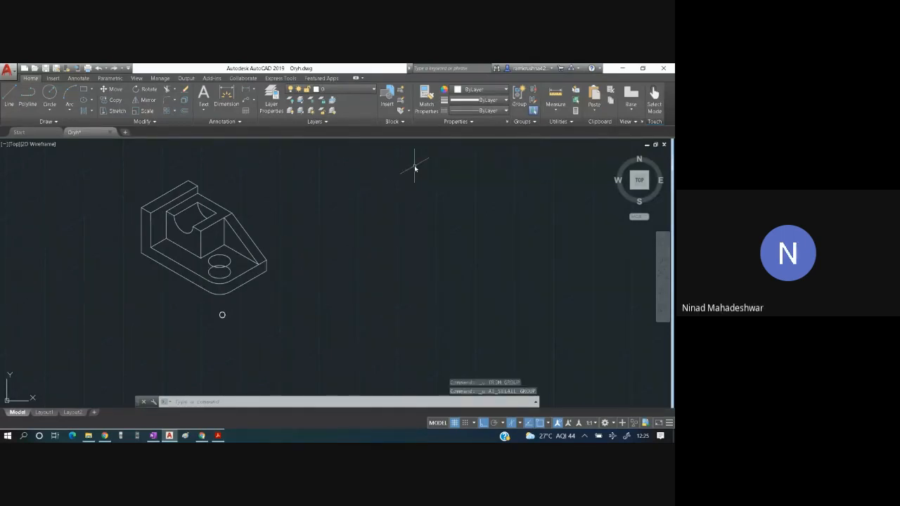
pyautogui.hotkey('ctrl', 'z')
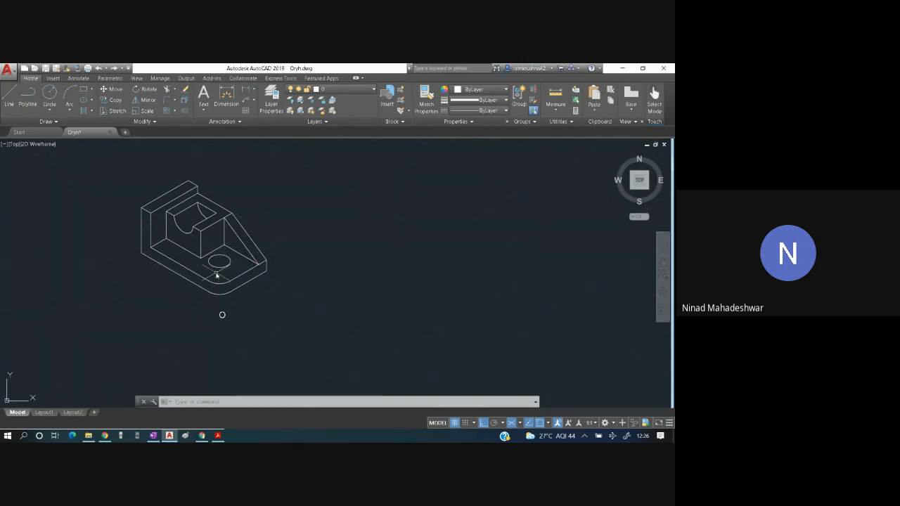
pyautogui.click(114, 67)
pyautogui.hotkey('ctrl', 'z')
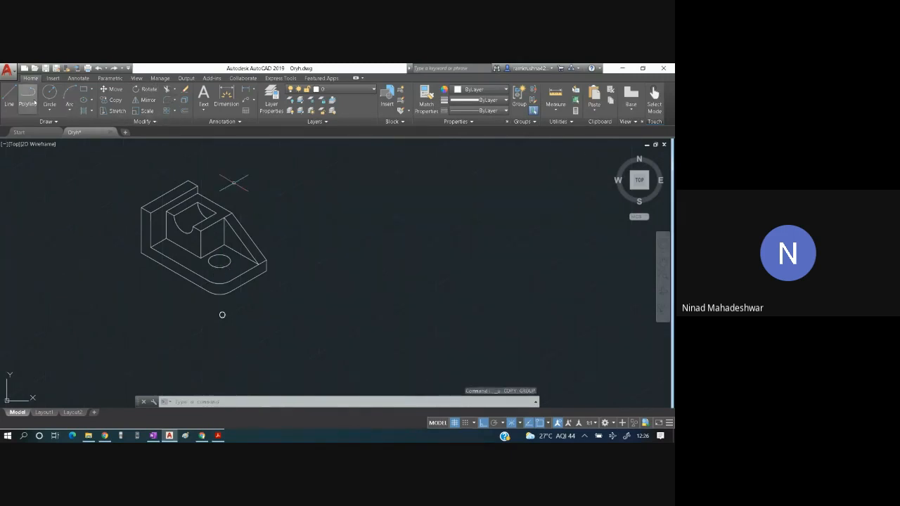
# Copy the hole's isocircle 20 units straight down from its centre, using the right isoplane.
pyautogui.click(111, 100)
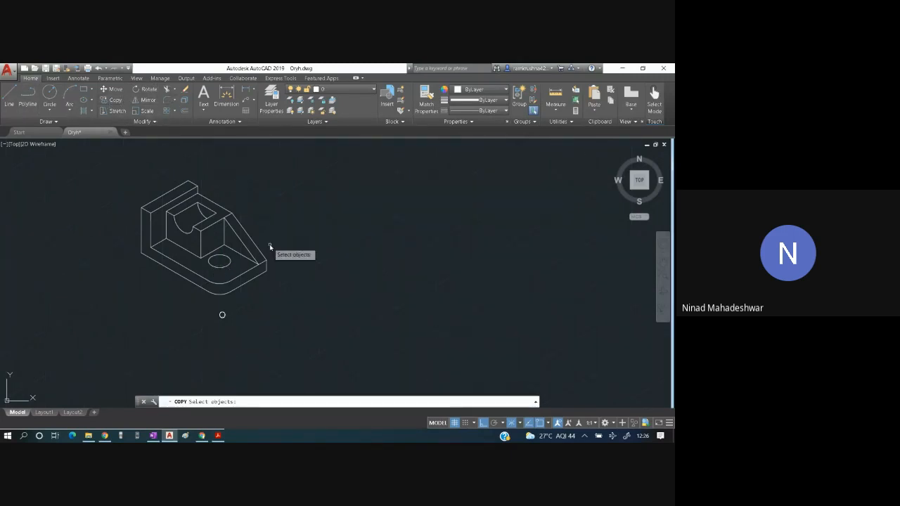
pyautogui.click(220, 268)
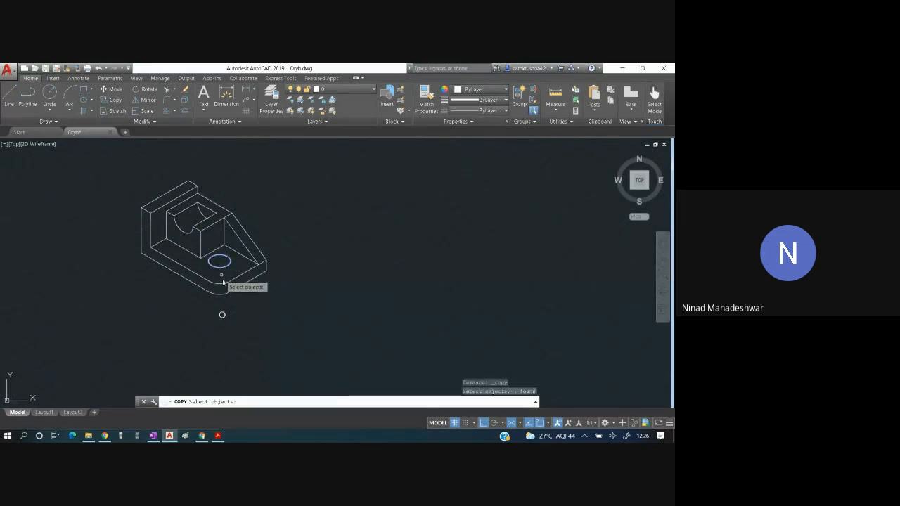
pyautogui.press('Return')
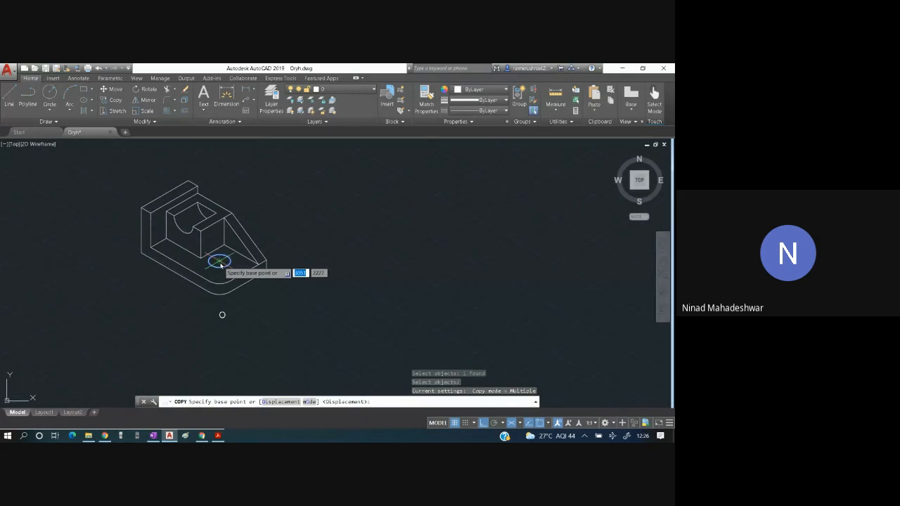
pyautogui.click(219, 262)
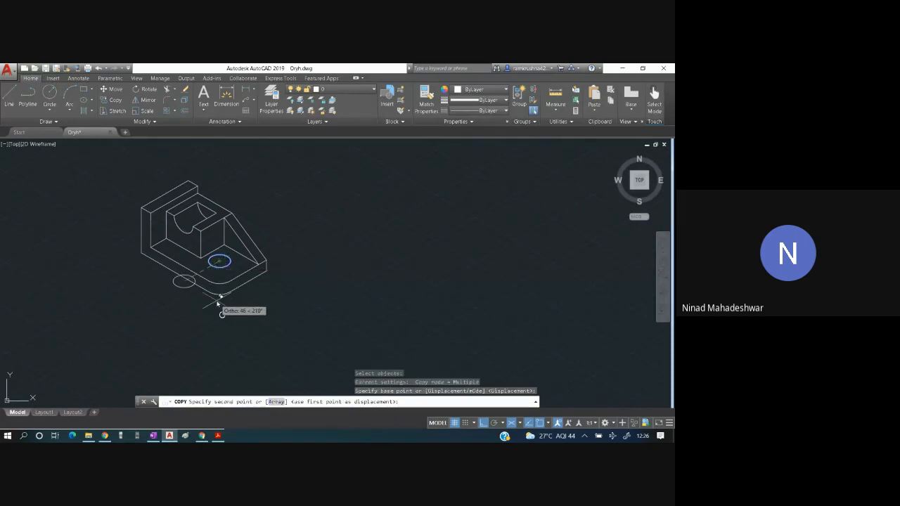
pyautogui.press('F5')
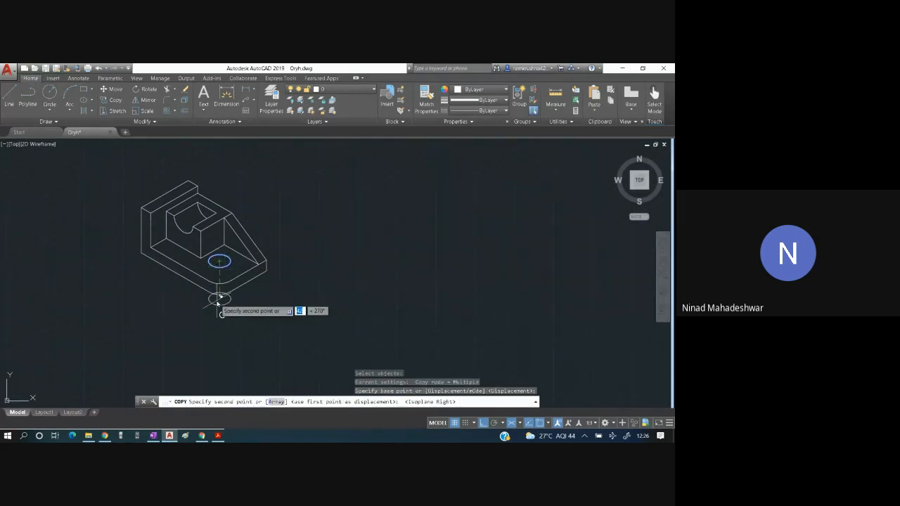
pyautogui.write('20')
pyautogui.press('Return')
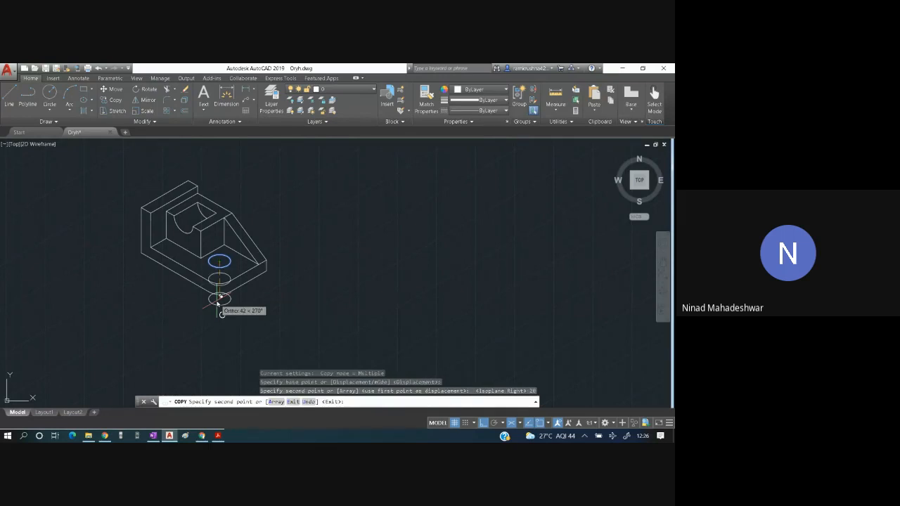
pyautogui.press('Escape')
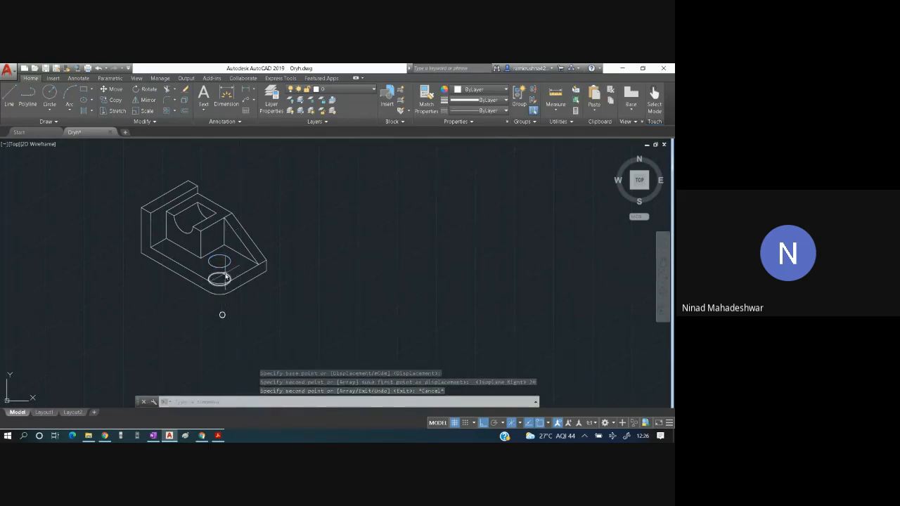
# Delete the isocircle copy placed 20 units below the hole.
pyautogui.click(225, 277)
pyautogui.press('Delete')
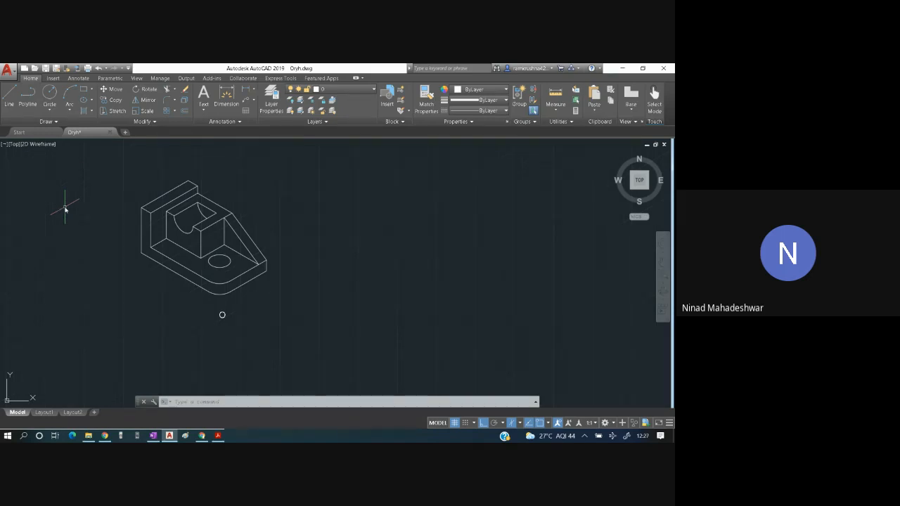
pyautogui.press('ctrl')
pyautogui.press('Escape')
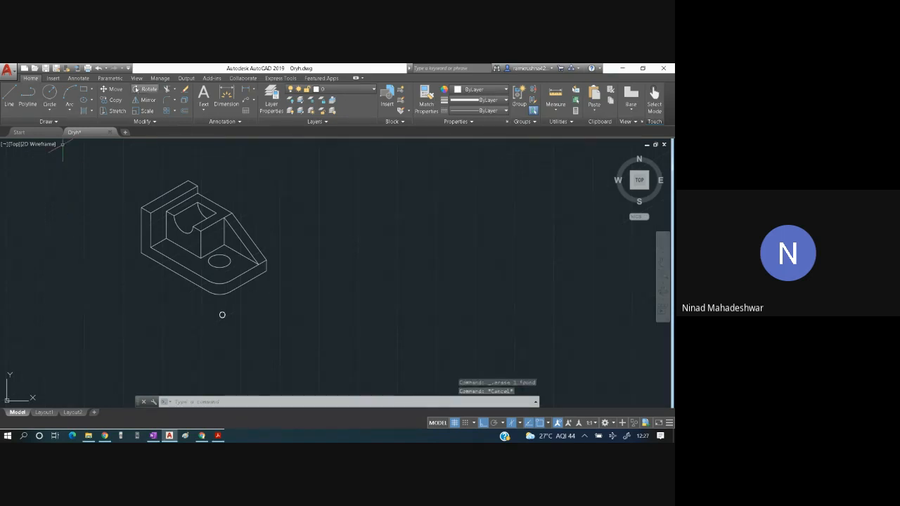
# Copy the hole's isocircle from its centre to a point 12 units straight down, matching the base plate's thickness.
pyautogui.click(224, 264)
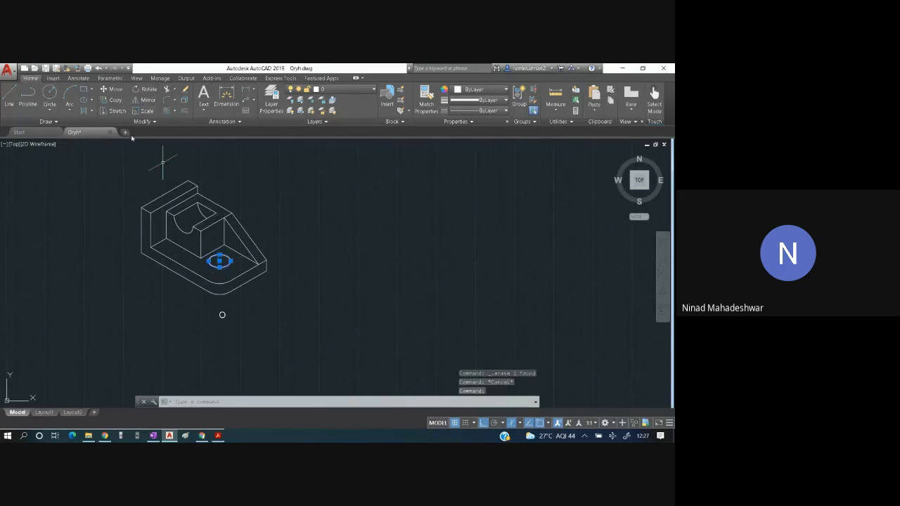
pyautogui.click(114, 100)
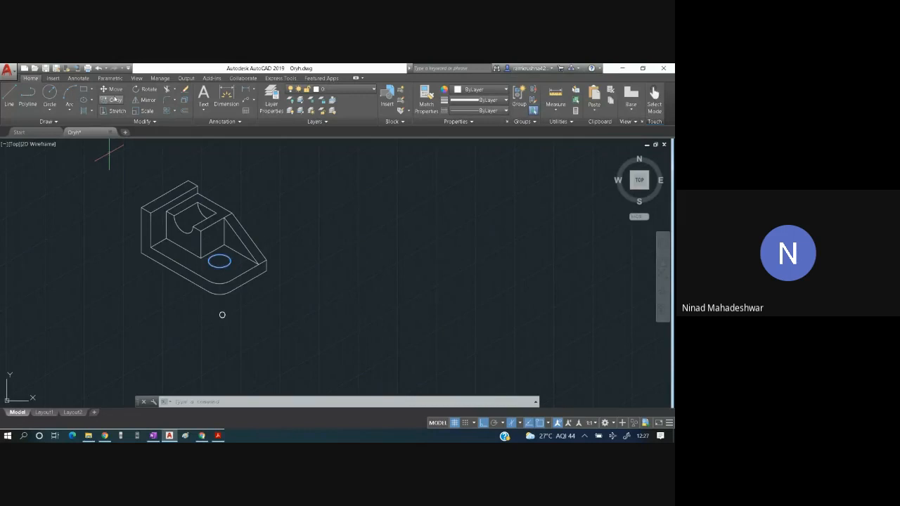
pyautogui.click(220, 262)
pyautogui.write('12')
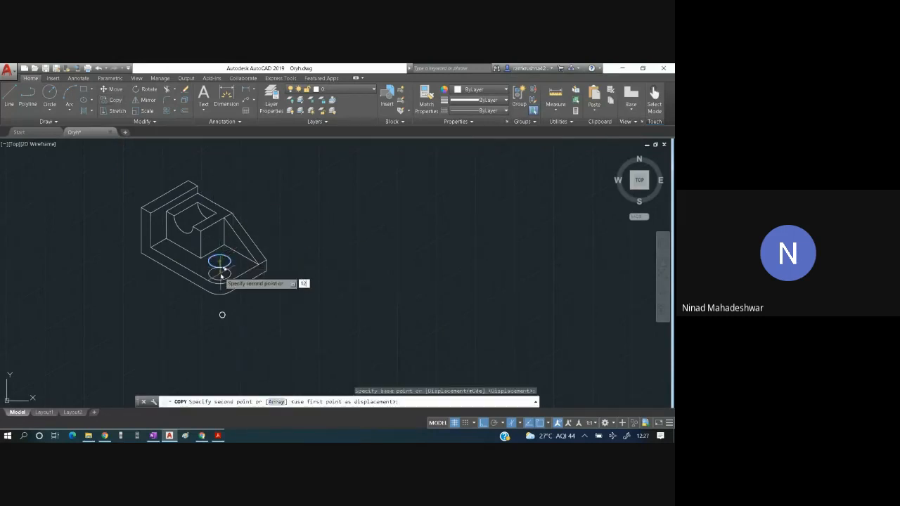
pyautogui.press('Return')
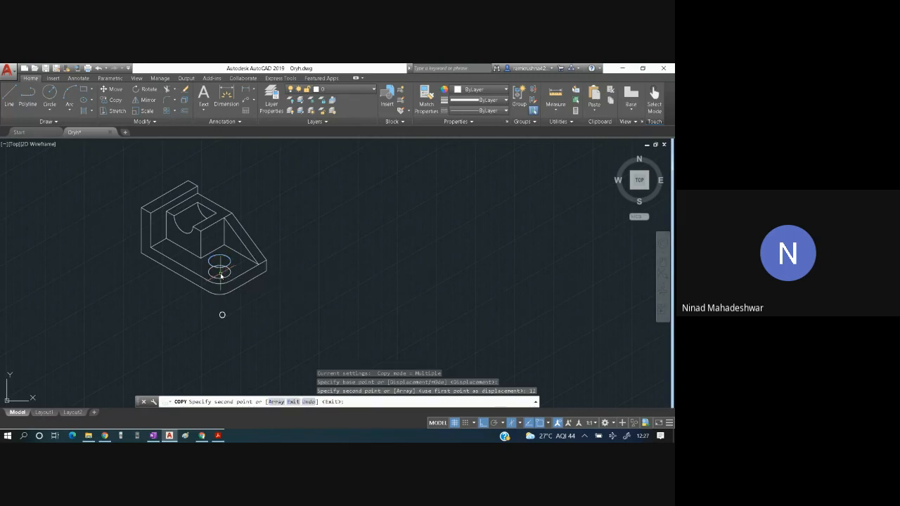
pyautogui.press('Escape')
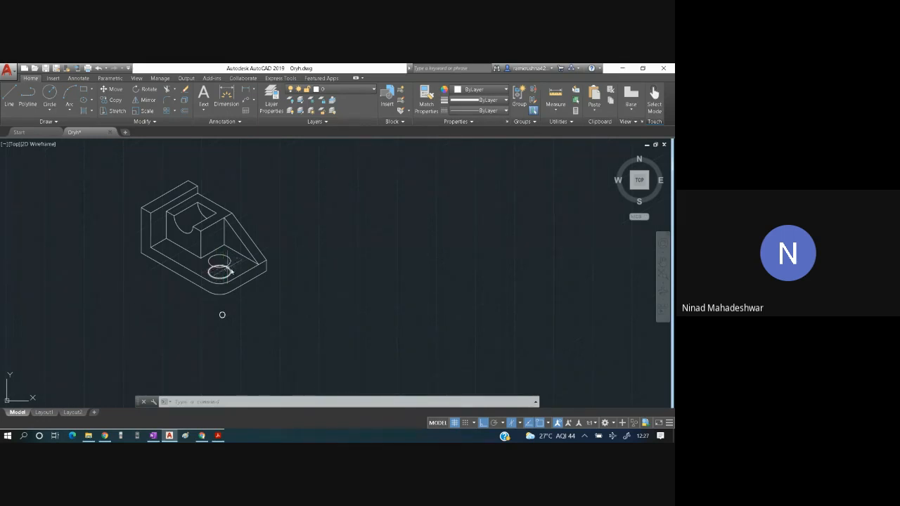
# Trim the lower isocircle so only its arc inside the hole's upper isocircle is left, using all objects as cutting edges.
pyautogui.hotkey('ctrl', 'a')
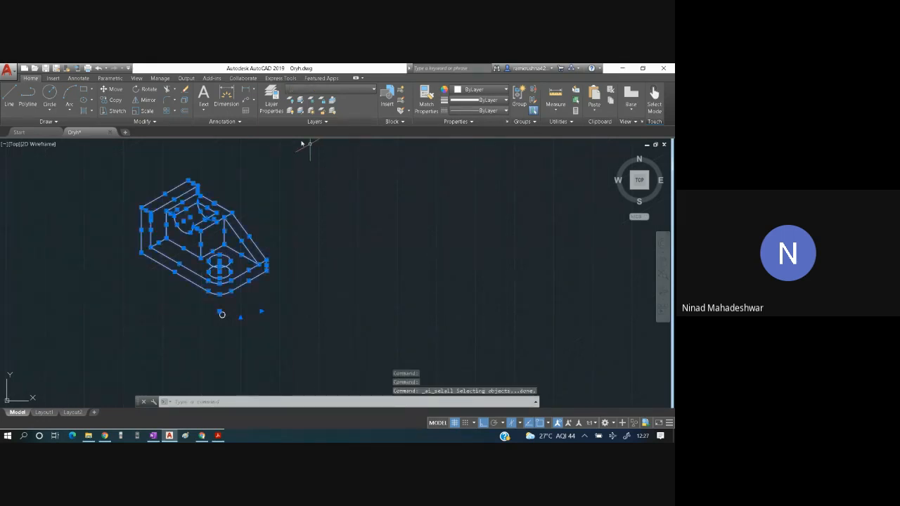
pyautogui.click(167, 89)
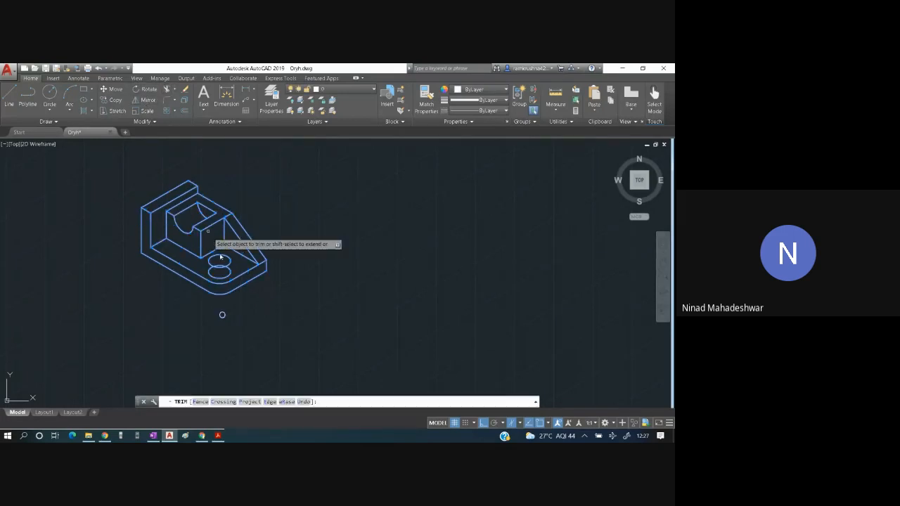
pyautogui.click(227, 280)
pyautogui.click(226, 279)
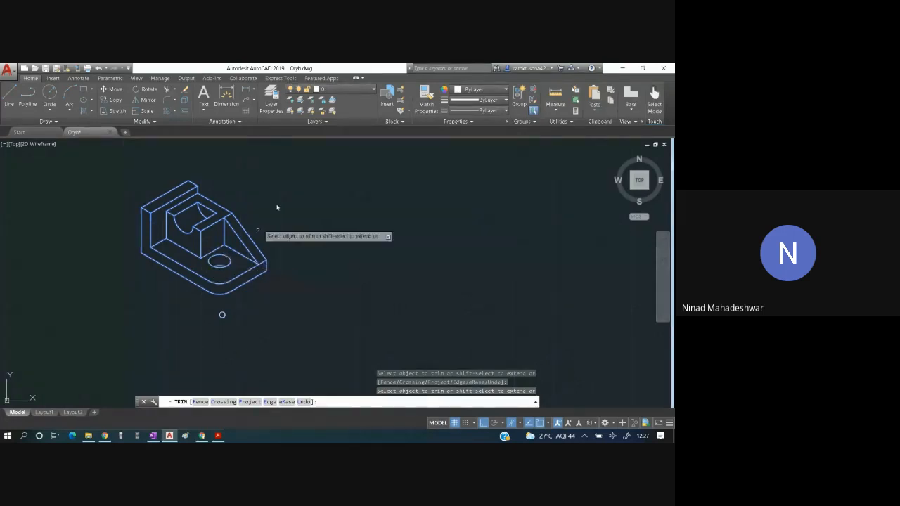
pyautogui.press('Escape')
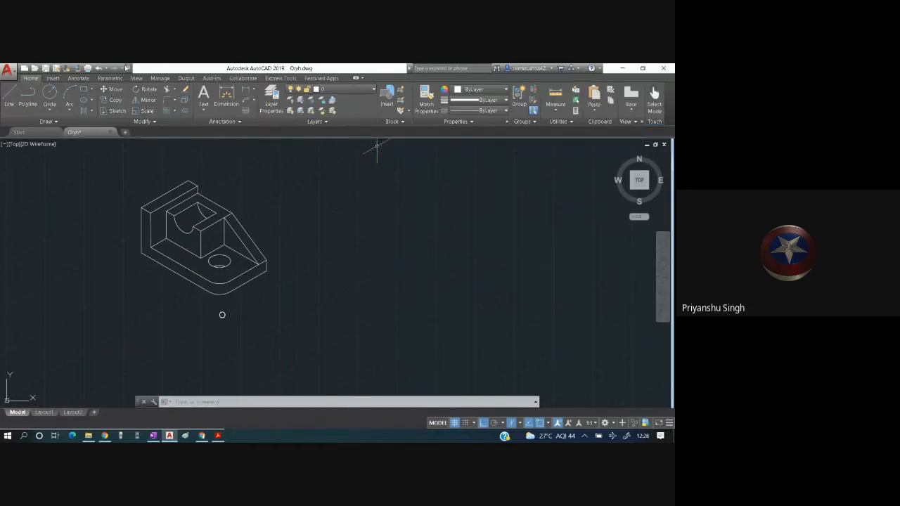
pyautogui.click(106, 68)
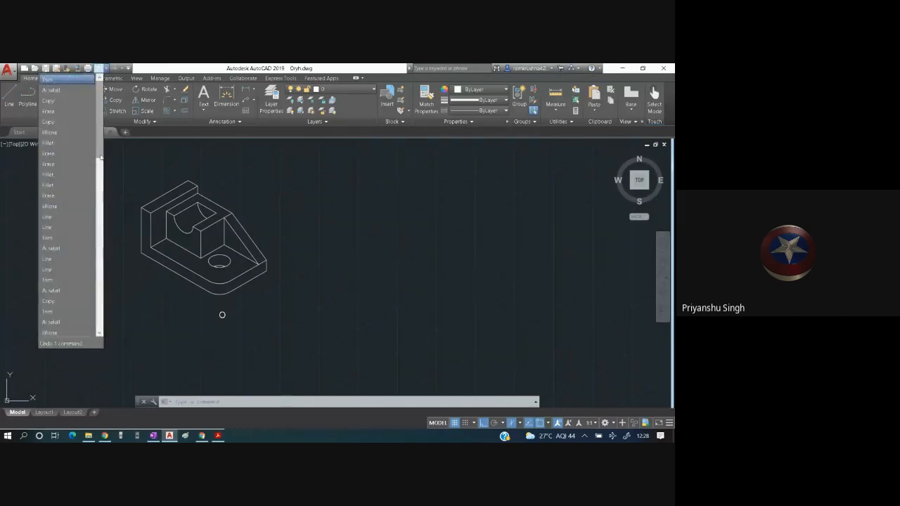
pyautogui.moveTo(100, 154); pyautogui.dragTo(88, 337)
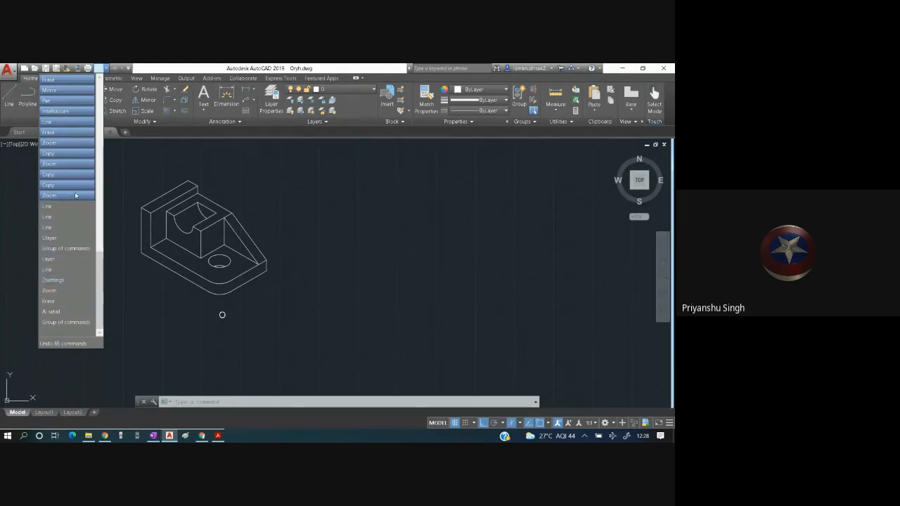
pyautogui.click(353, 188)
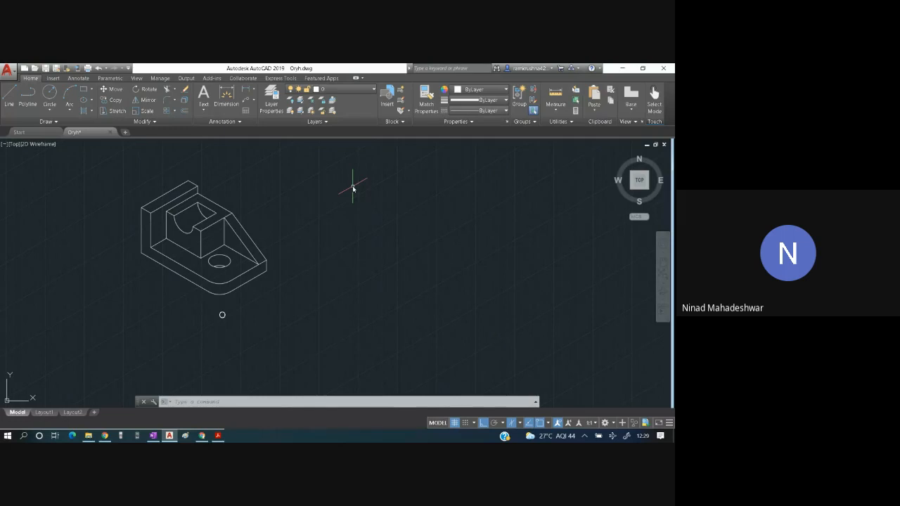
# Switch to the assignment PDF in Adobe Acrobat Reader, go to problem 58, and highlight the origin O in its top view.
pyautogui.hotkey('alt', 'Tab')
pyautogui.scroll(-8, 353, 247)
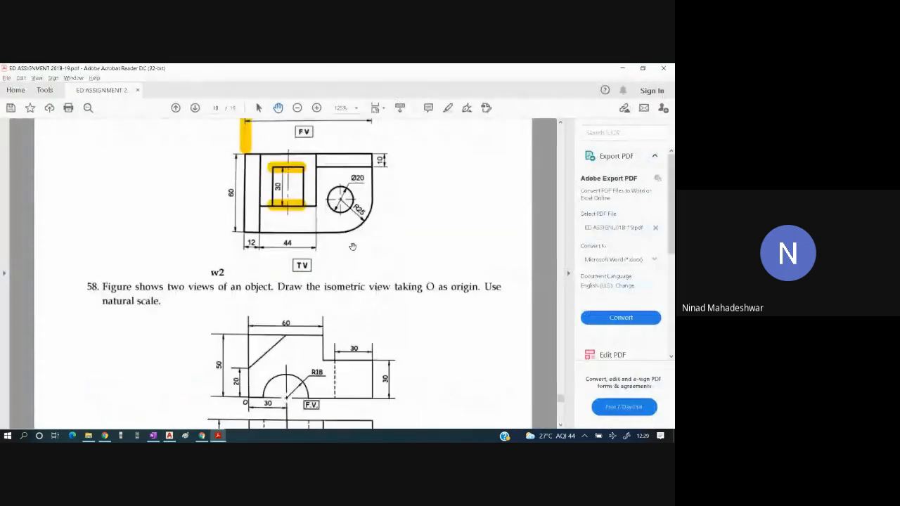
pyautogui.scroll(2, 353, 247)
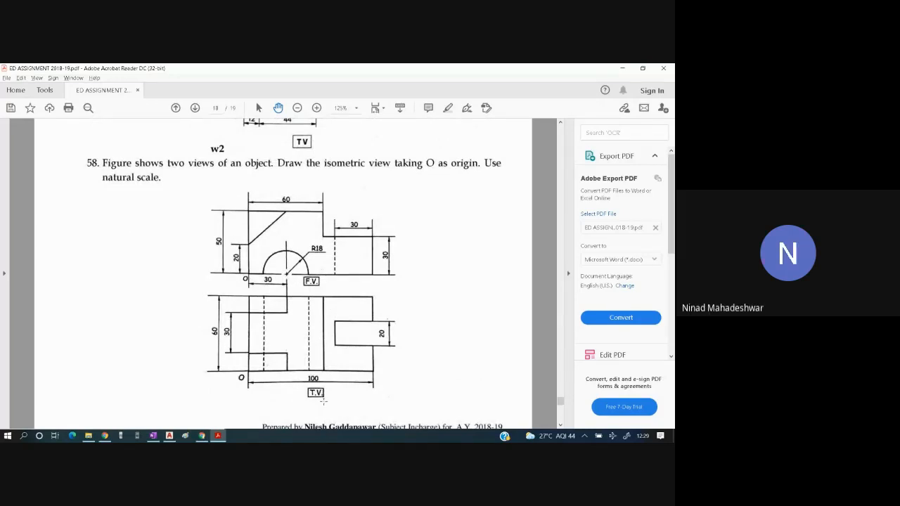
pyautogui.click(250, 372)
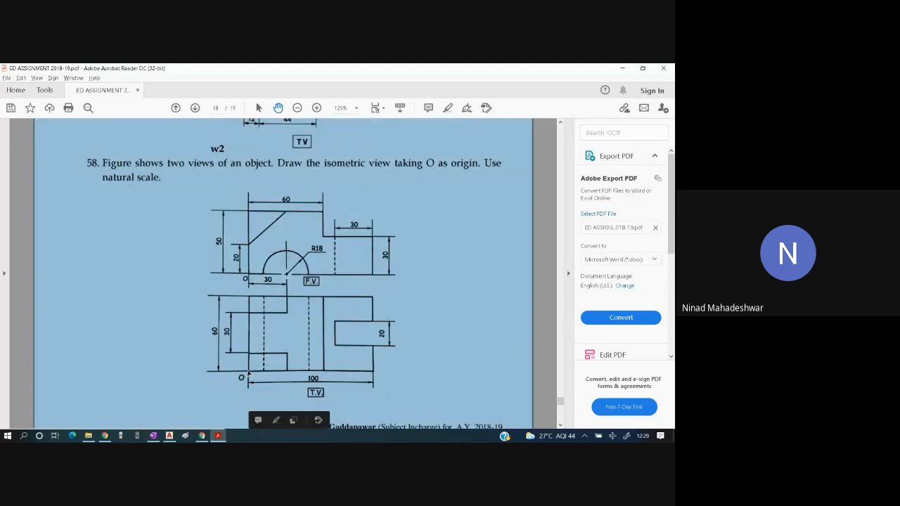
pyautogui.click(548, 277)
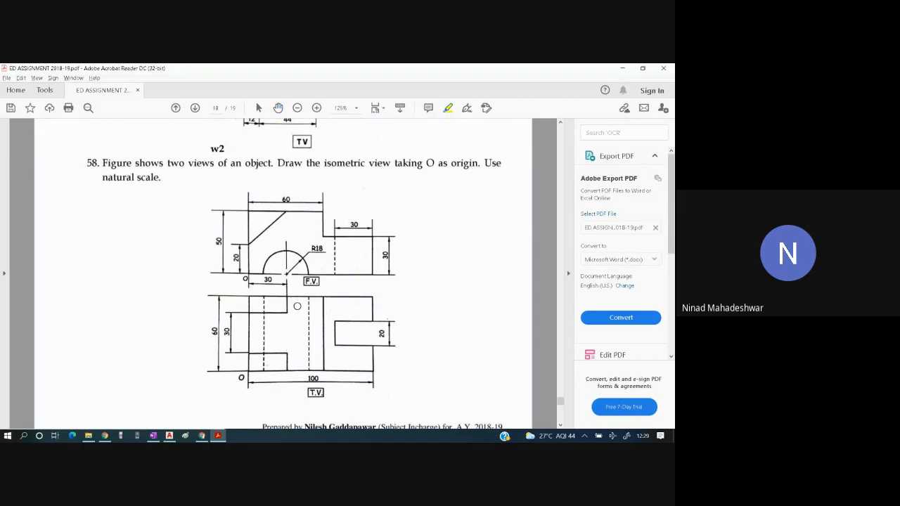
pyautogui.moveTo(250, 368)
pyautogui.mouseDown()
pyautogui.moveTo(241, 374)
pyautogui.moveTo(246, 384)
pyautogui.mouseUp()
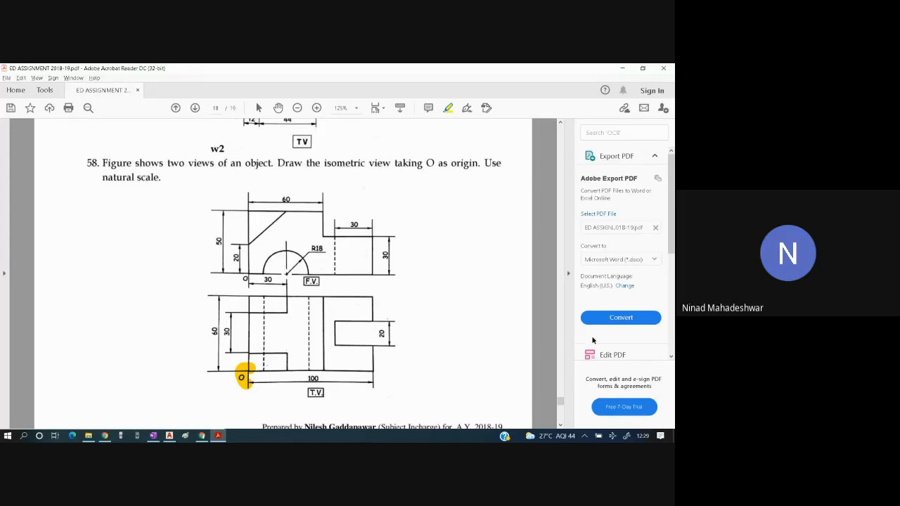
# Highlight the overall dimensions 100, 60 and 50 in problem 58's views, and switch back to the AutoCAD drawing.
pyautogui.moveTo(310, 378); pyautogui.dragTo(320, 379)
pyautogui.moveTo(211, 327); pyautogui.dragTo(214, 330)
pyautogui.moveTo(220, 232)
pyautogui.mouseDown()
pyautogui.moveTo(218, 247)
pyautogui.moveTo(209, 245)
pyautogui.mouseUp()
pyautogui.hotkey('alt', 'Tab')
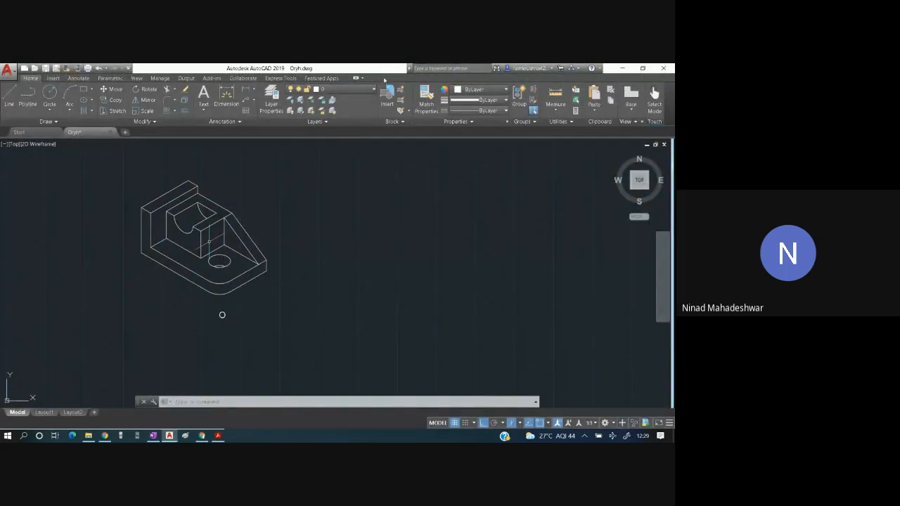
# Turn on the Projection line layer so the first bracket's construction box is displayed.
pyautogui.click(338, 89)
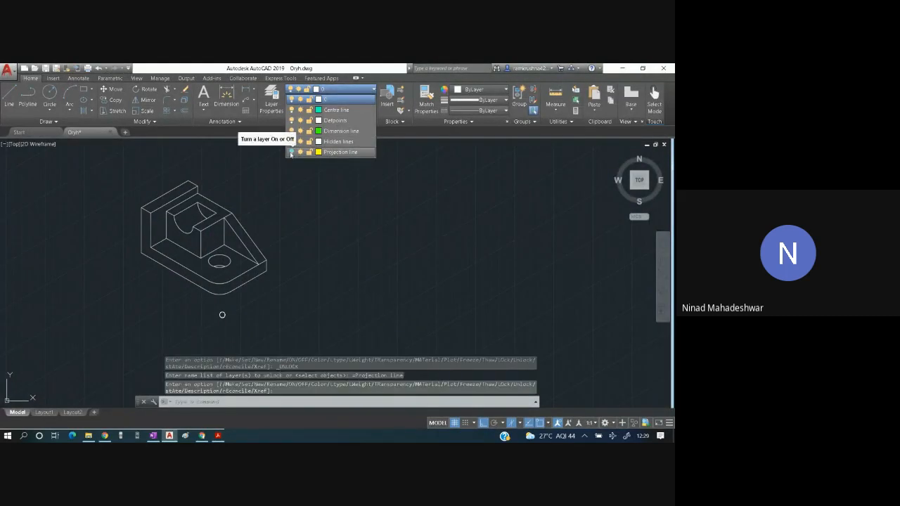
pyautogui.click(291, 152)
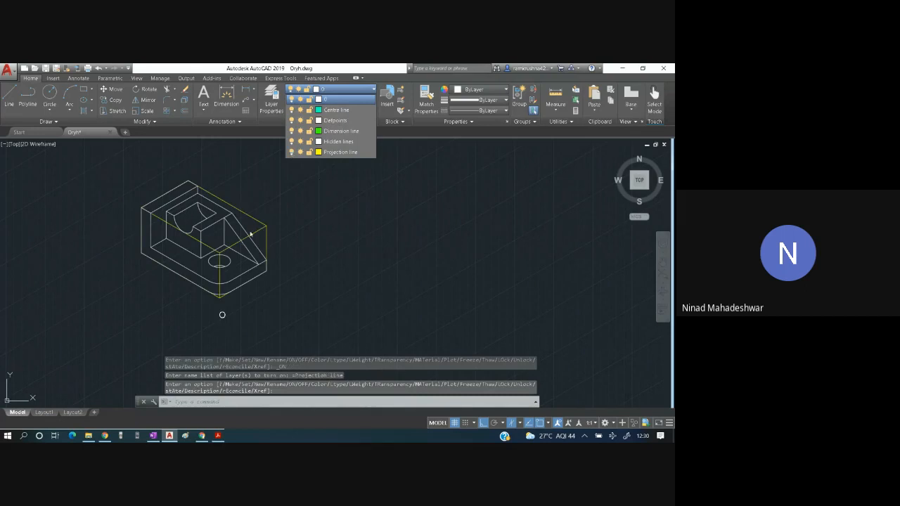
pyautogui.click(340, 223)
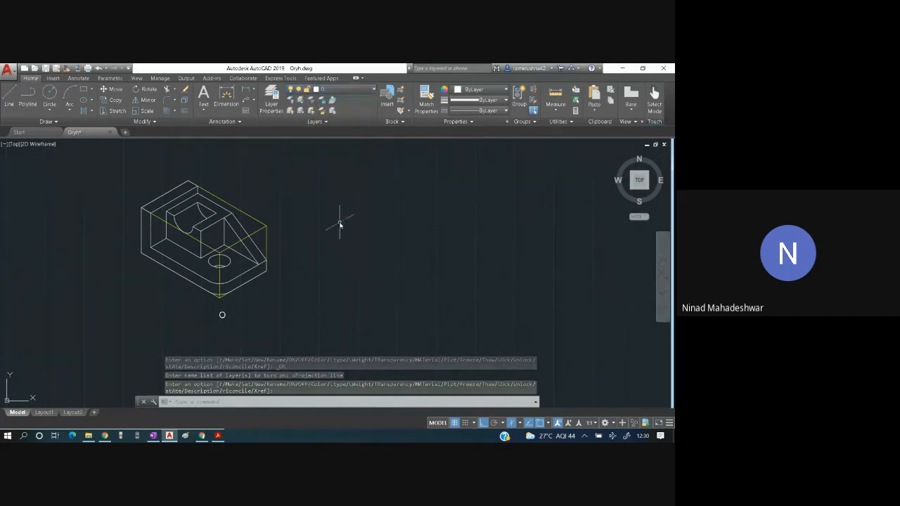
pyautogui.click(8, 99)
pyautogui.click(417, 281)
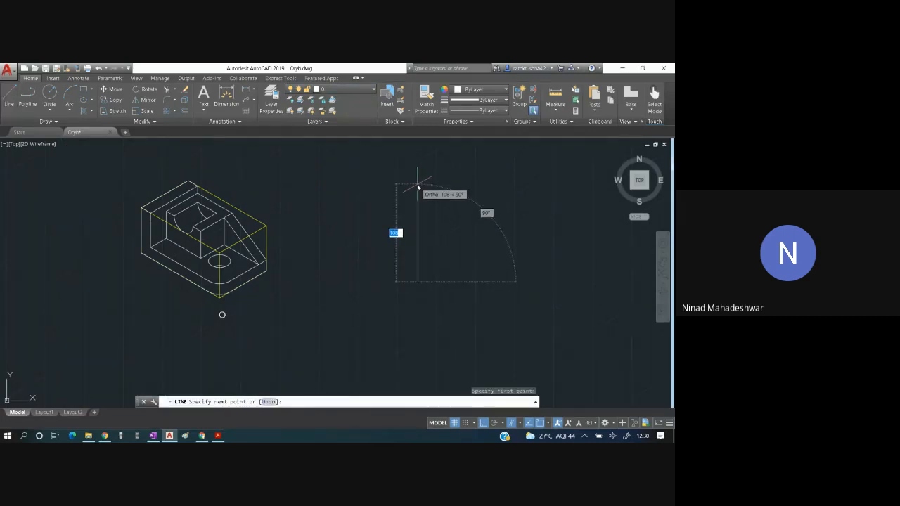
pyautogui.write('50')
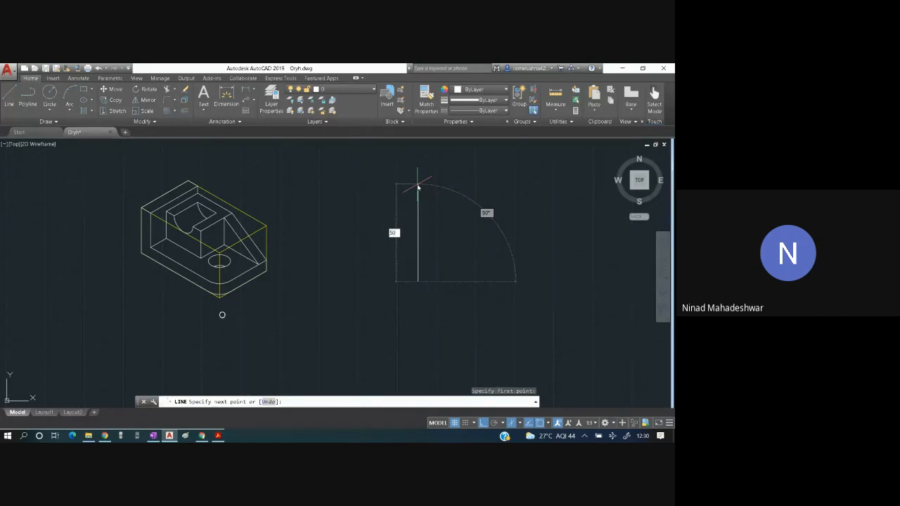
pyautogui.press('Return')
pyautogui.press('Escape')
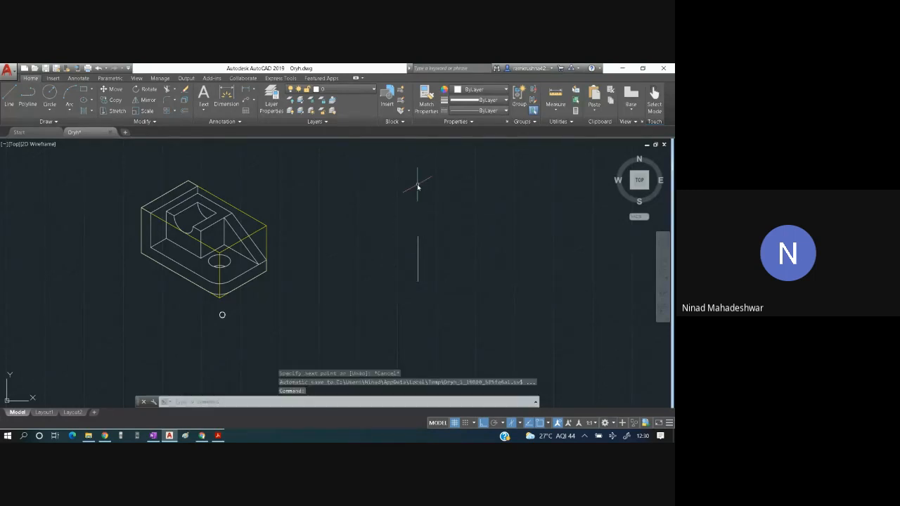
pyautogui.hotkey('ctrl', 'z')
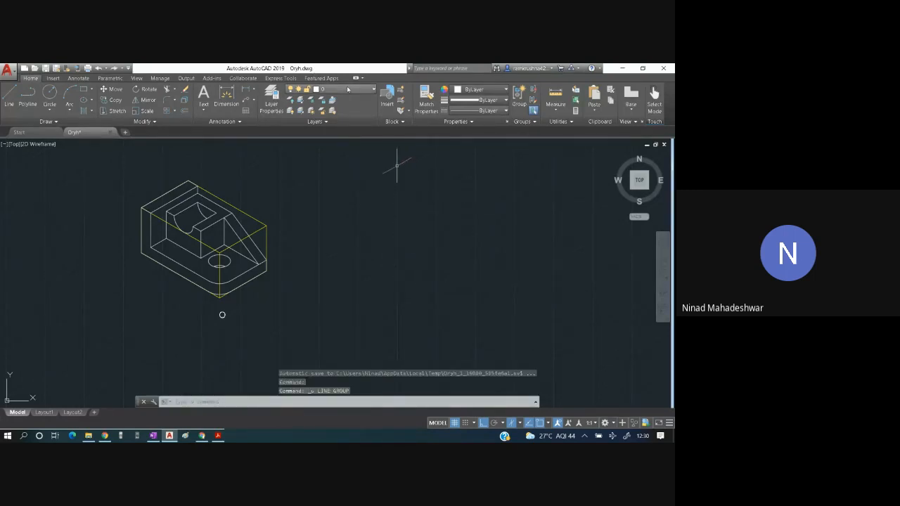
# Make Projection line the current layer and draw a 50-unit vertical line in the empty area beside the finished bracket.
pyautogui.click(337, 89)
pyautogui.click(330, 152)
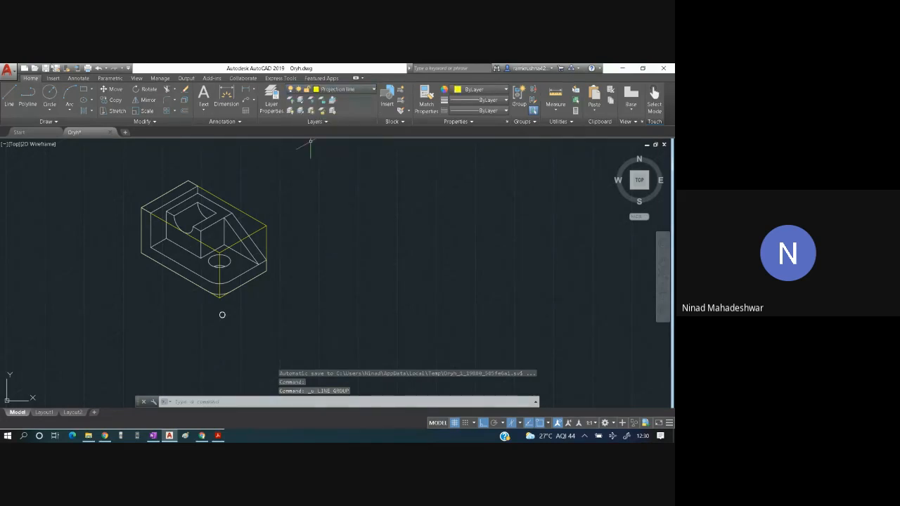
pyautogui.click(10, 100)
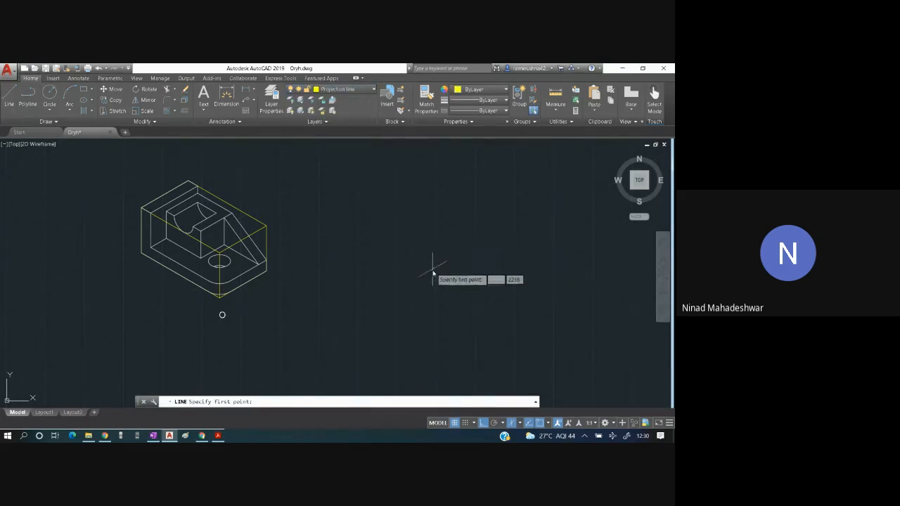
pyautogui.click(432, 270)
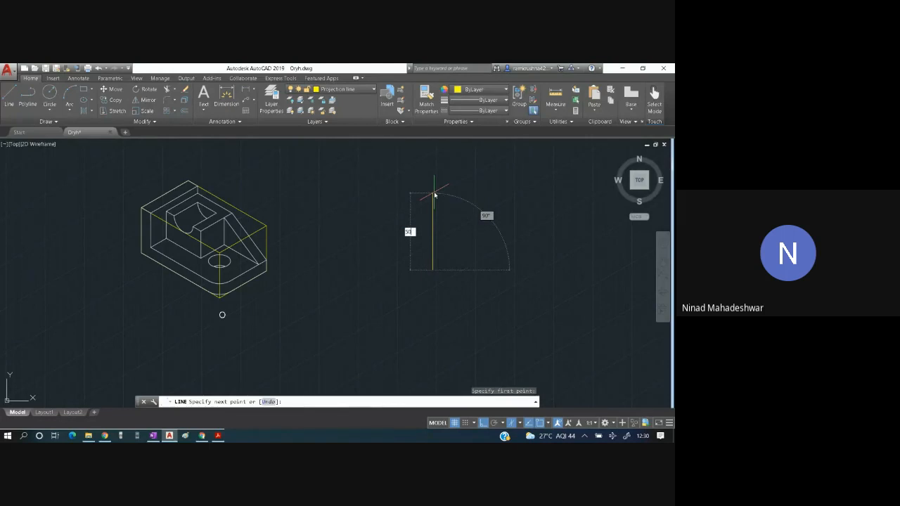
pyautogui.write('50')
pyautogui.press('Return')
pyautogui.press('Escape')
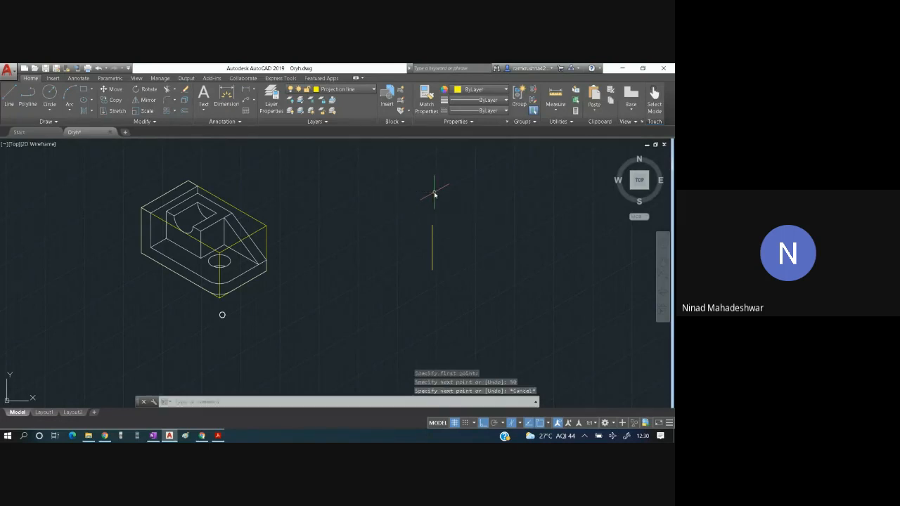
# Draw a 100-unit line at 30° from the lower end of the new vertical line.
pyautogui.click(11, 97)
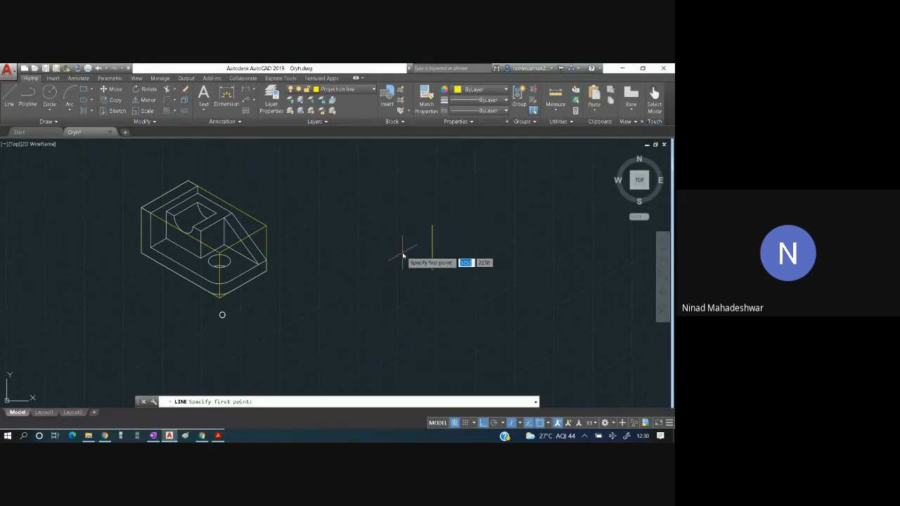
pyautogui.click(432, 272)
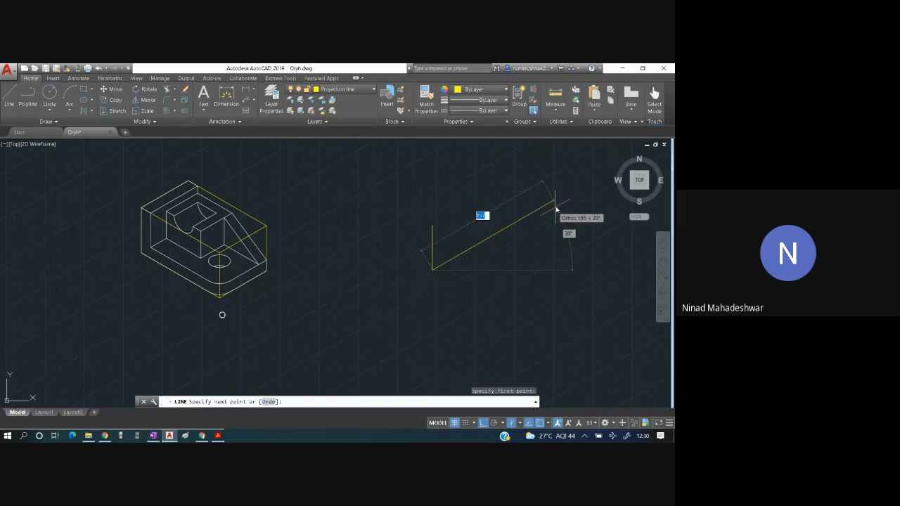
pyautogui.write('100')
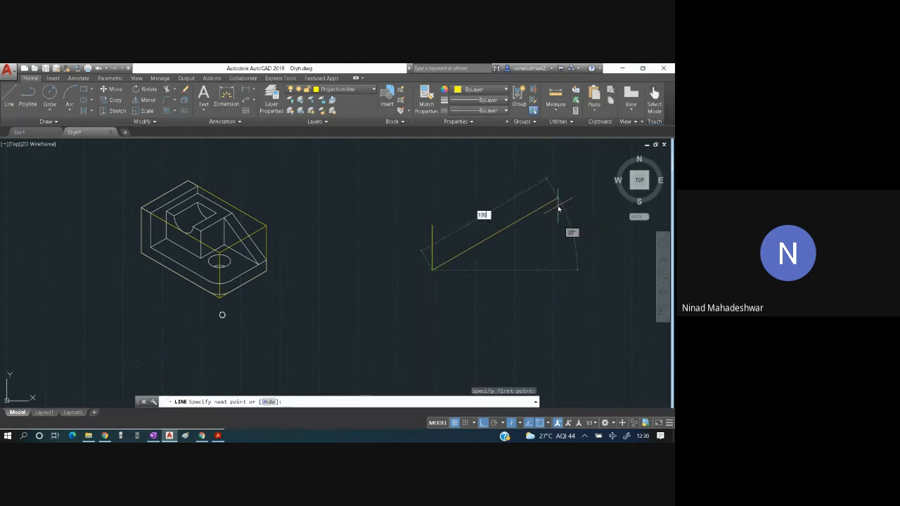
pyautogui.press('Return')
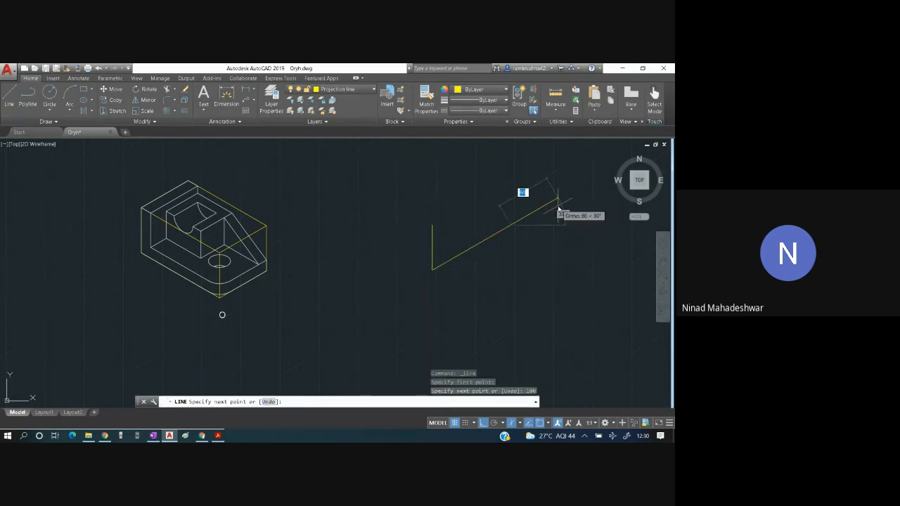
pyautogui.press('Escape')
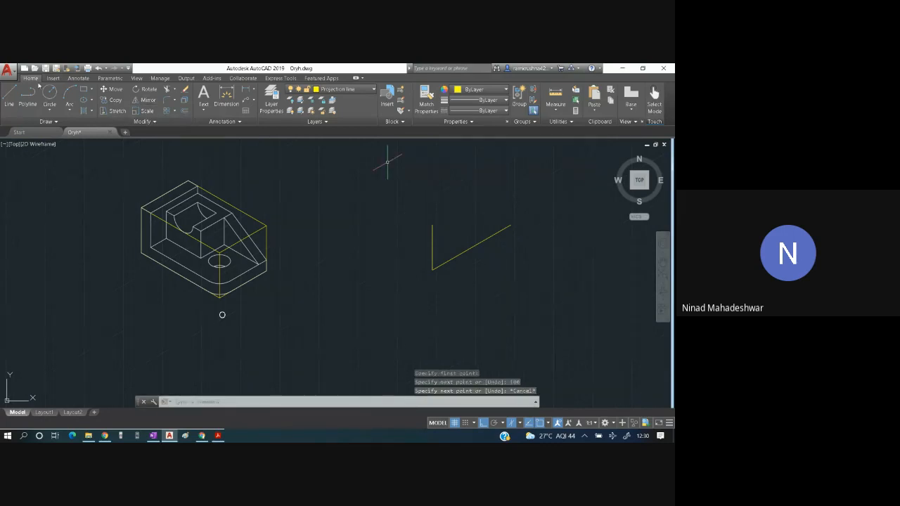
# Draw a 60-unit line at 150° from the same lower corner, using the left isoplane.
pyautogui.press('Return')
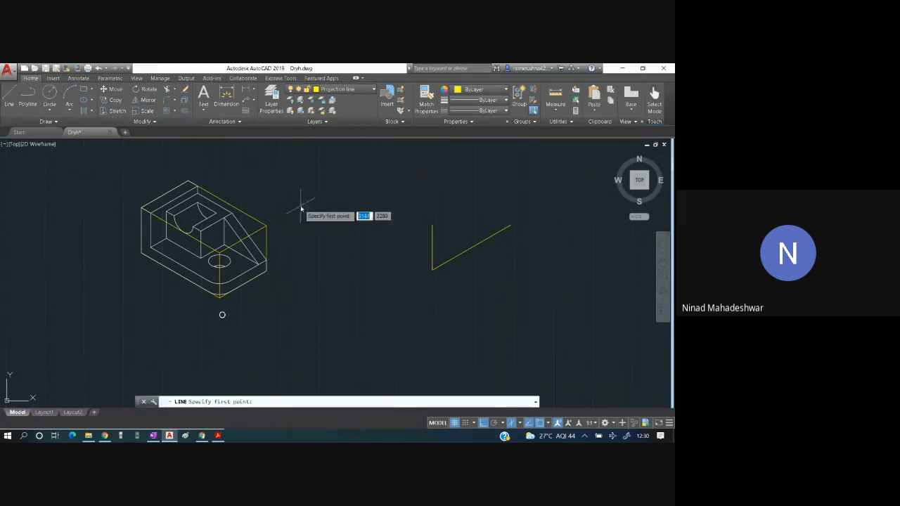
pyautogui.click(434, 270)
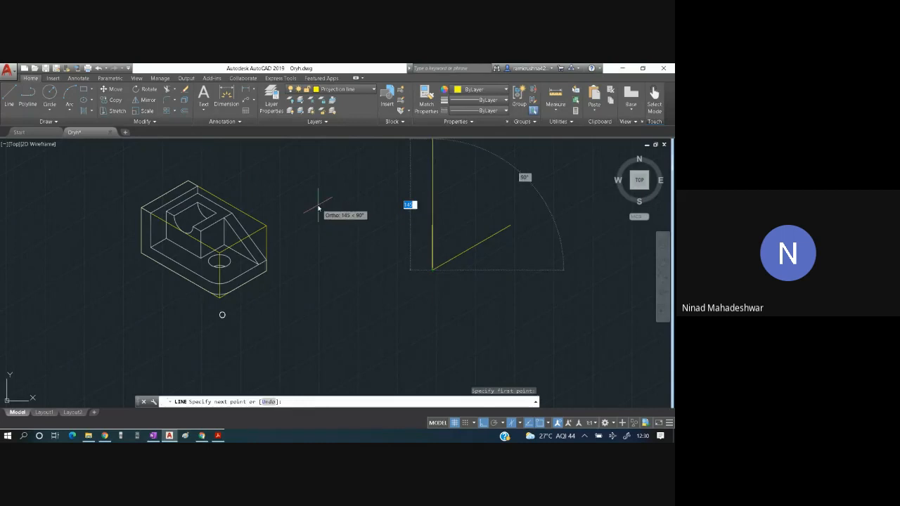
pyautogui.press('F5')
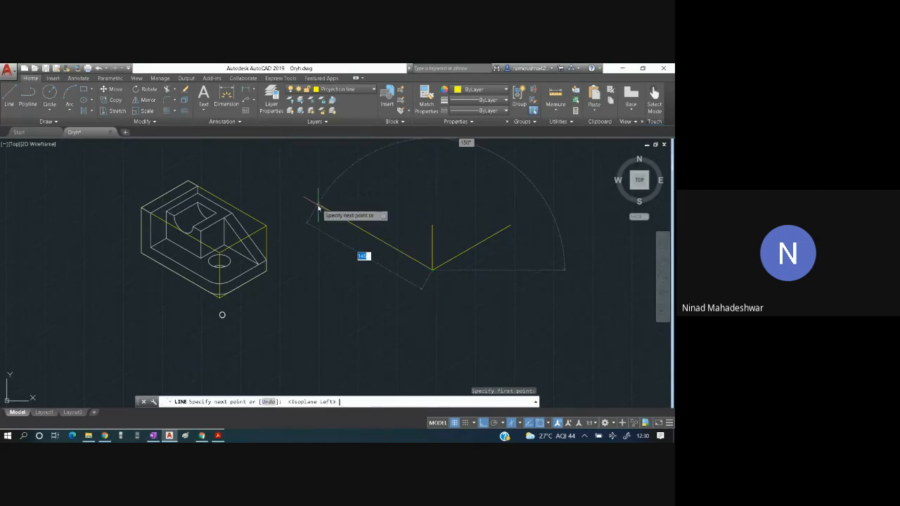
pyautogui.write('60')
pyautogui.press('Return')
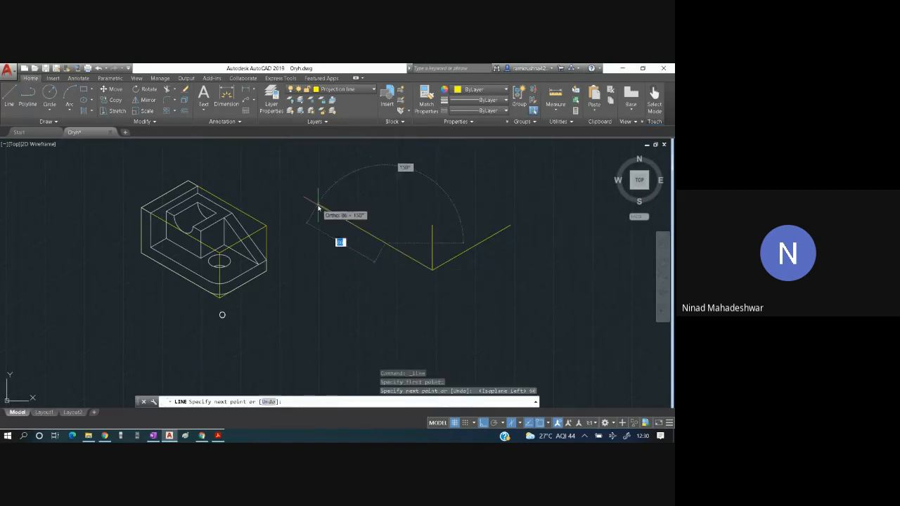
pyautogui.press('Escape')
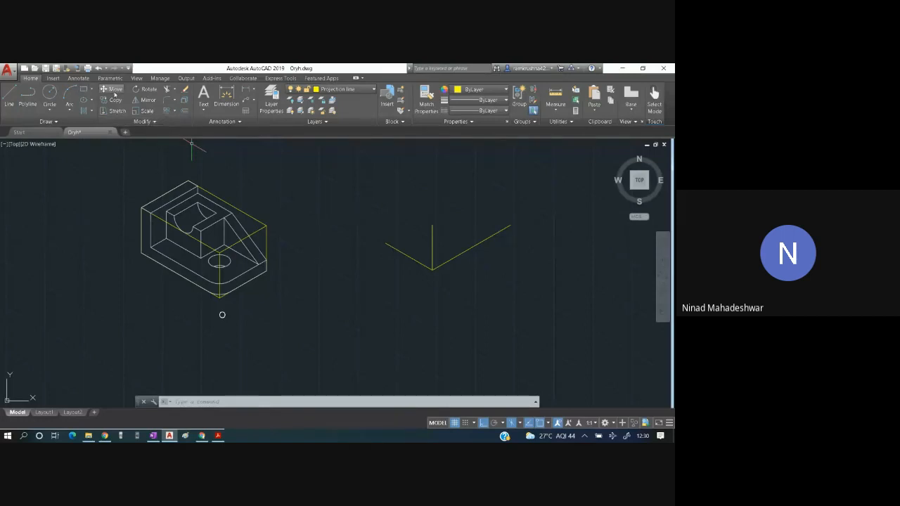
# Copy the 60-unit line from the lower corner to the vertical line's upper end and to the far end of the 100-unit line.
pyautogui.click(113, 100)
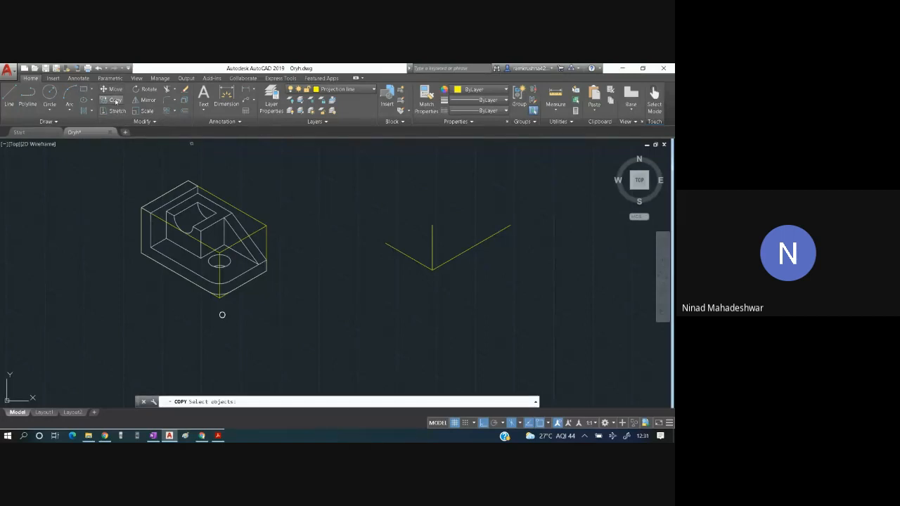
pyautogui.click(415, 262)
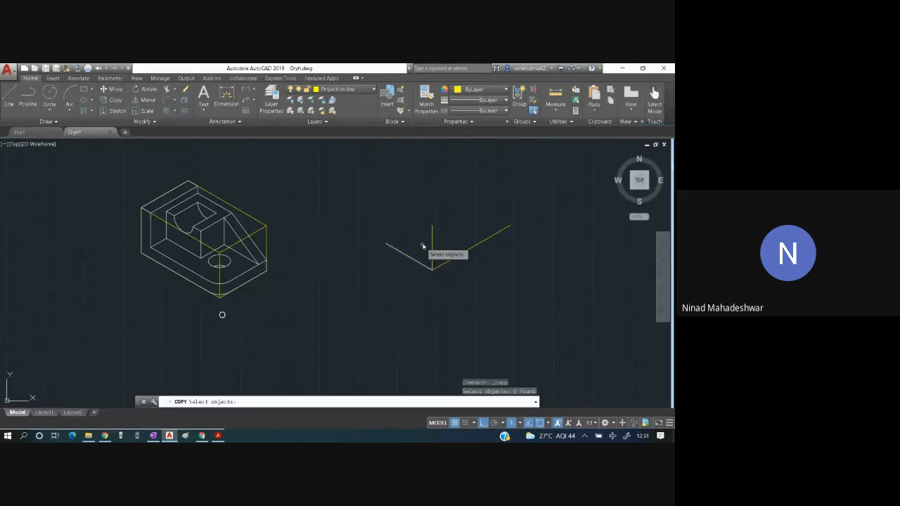
pyautogui.press('Return')
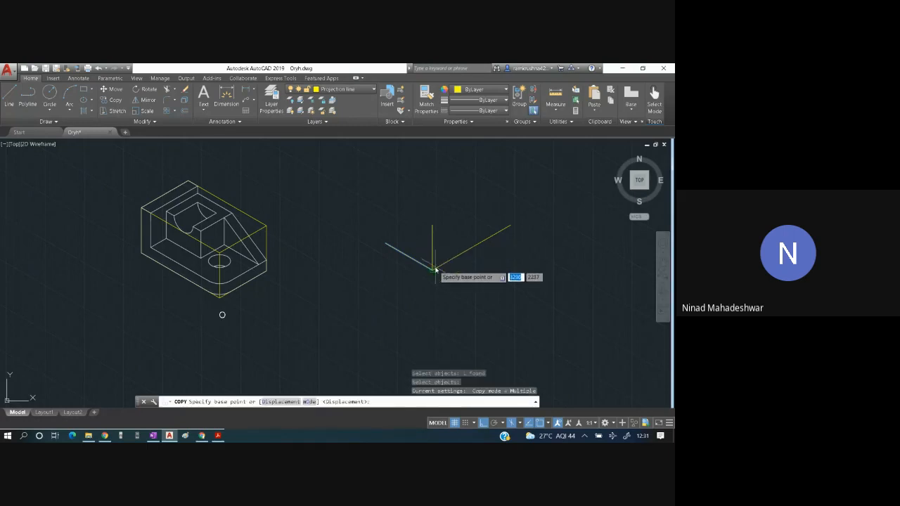
pyautogui.click(432, 268)
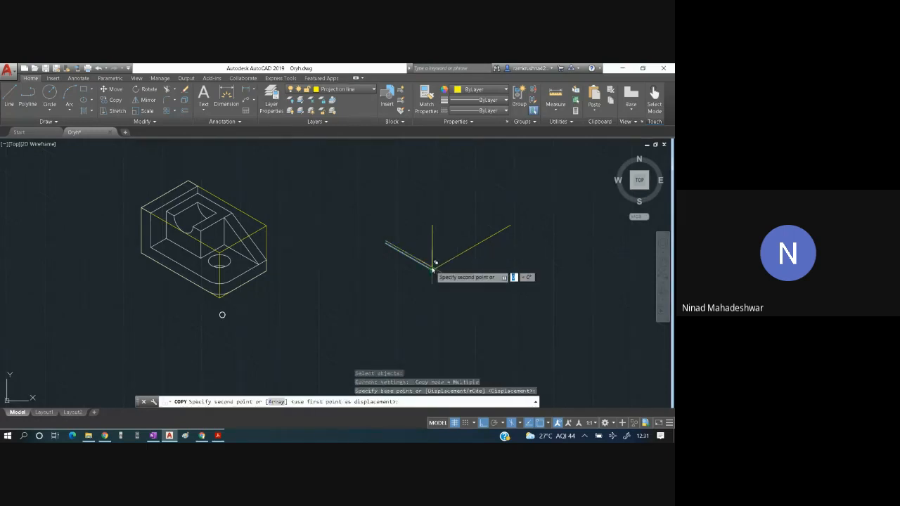
pyautogui.click(433, 223)
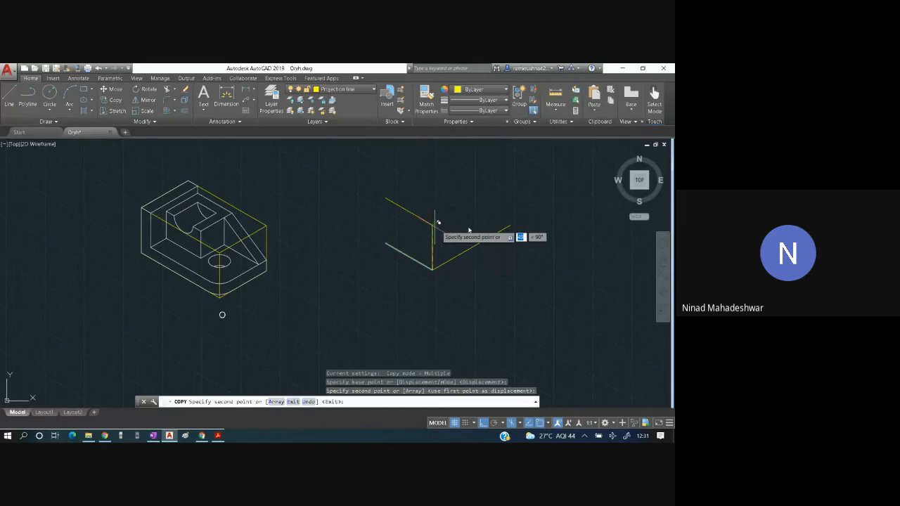
pyautogui.click(511, 224)
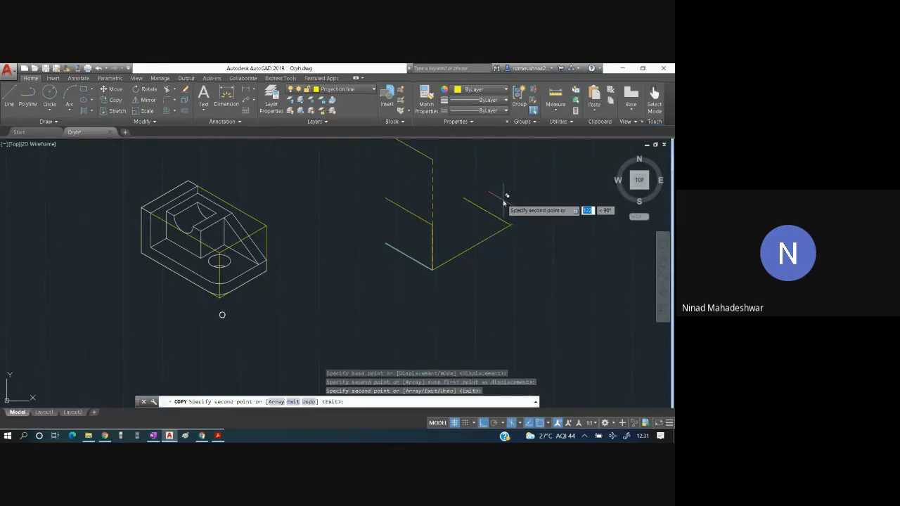
pyautogui.press('Escape')
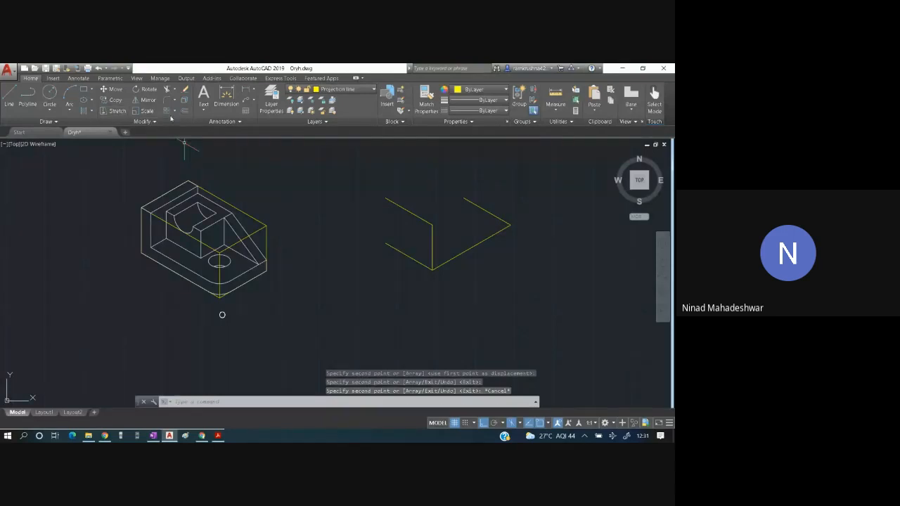
# Copy the 100-unit line from the lower corner to the vertical line's upper end and to the far ends of the upper and lower 60-unit lines.
pyautogui.click(110, 100)
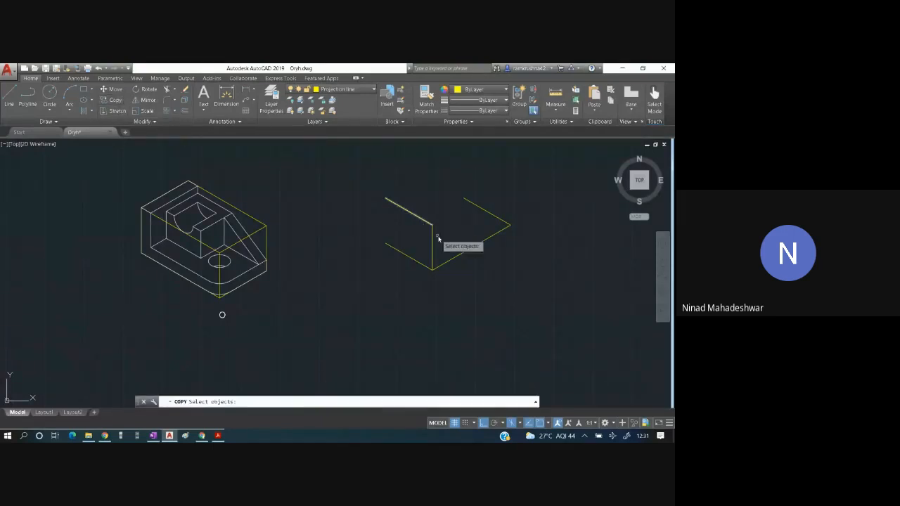
pyautogui.click(453, 260)
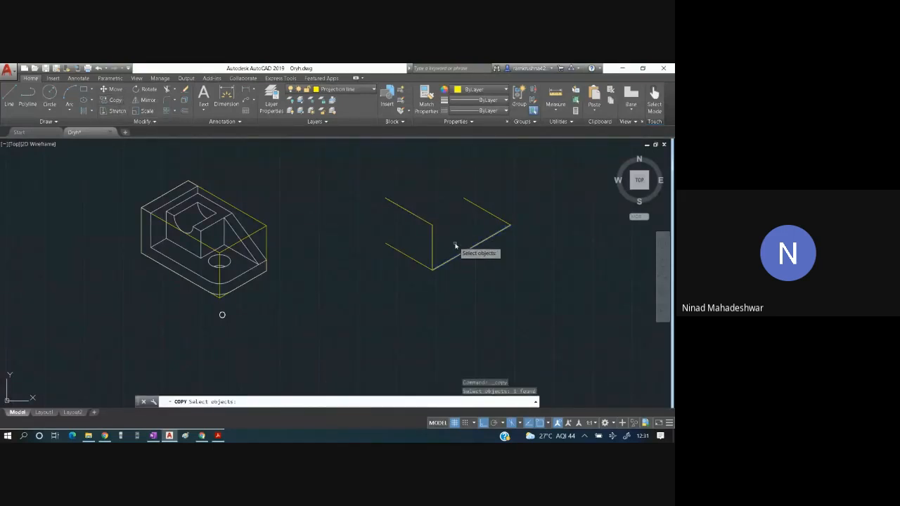
pyautogui.press('Return')
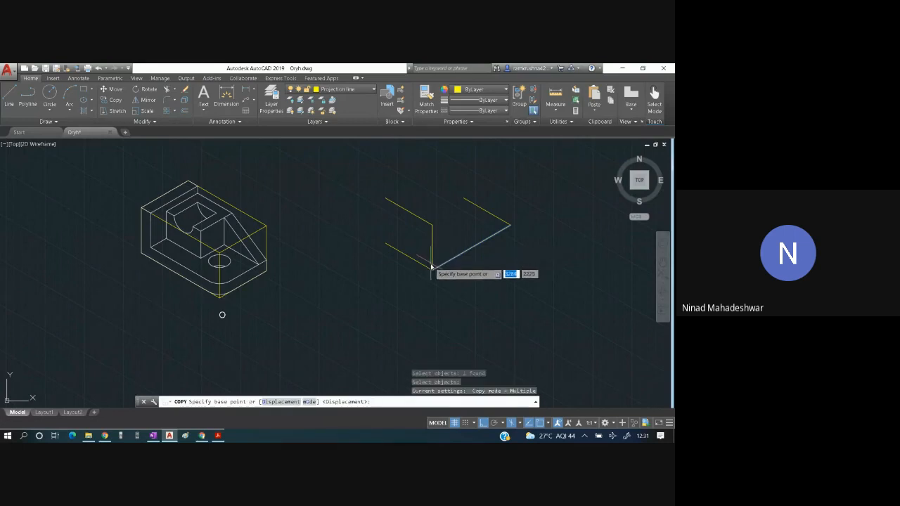
pyautogui.click(432, 268)
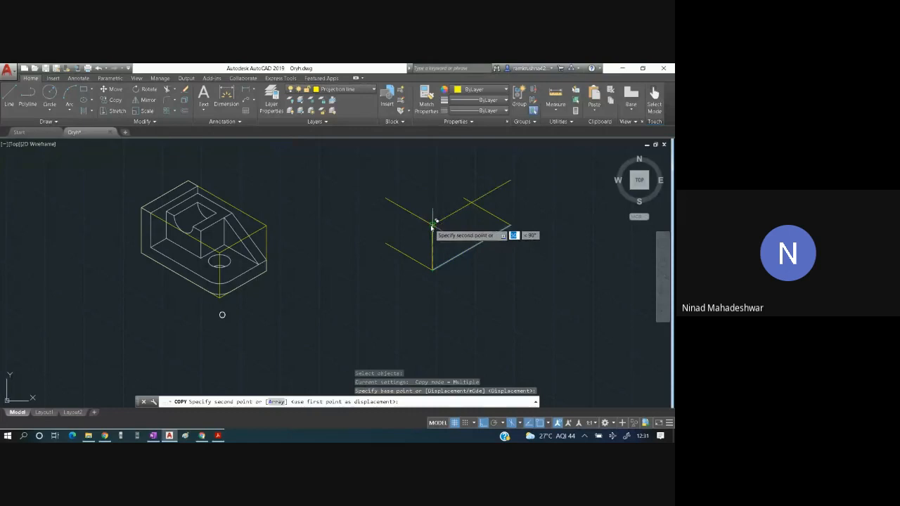
pyautogui.click(433, 223)
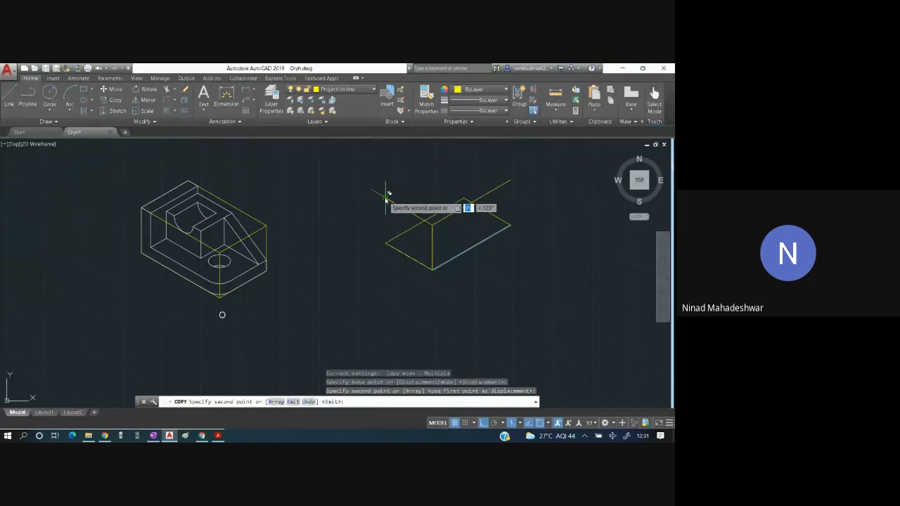
pyautogui.click(385, 198)
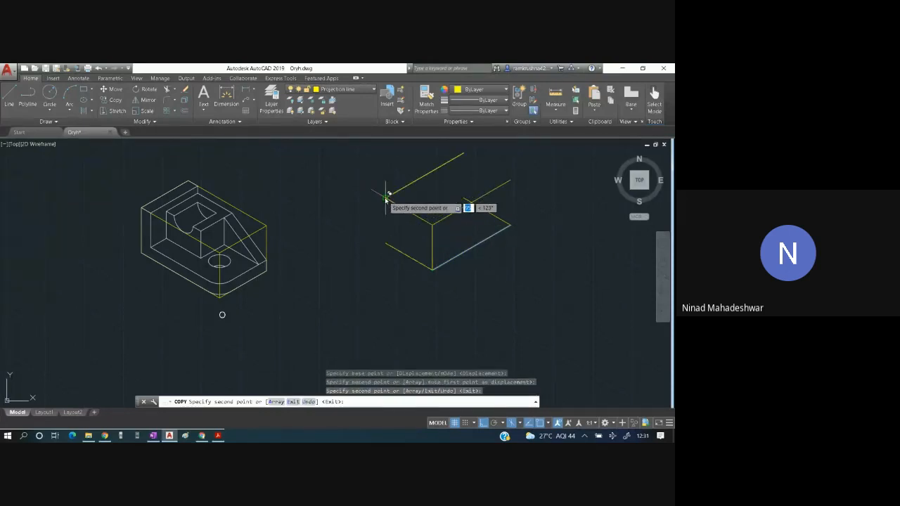
pyautogui.click(385, 242)
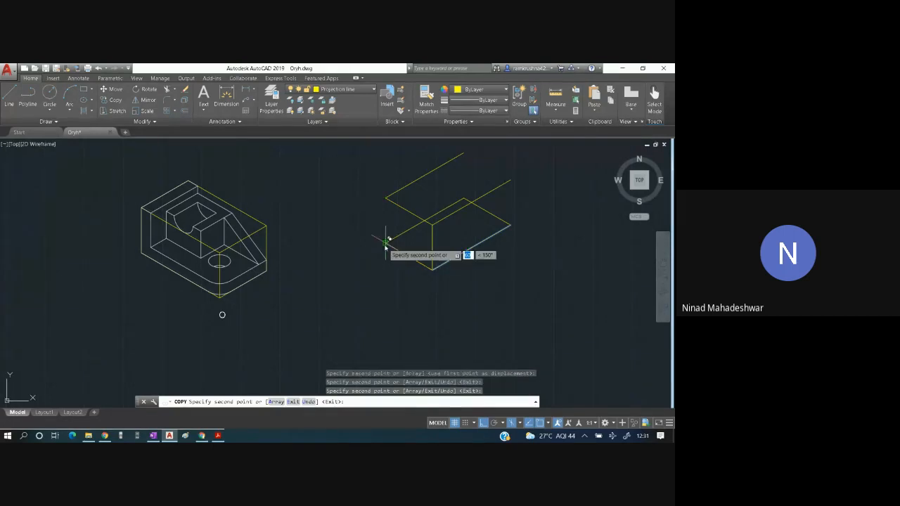
# Copy the vertical line from its lower end to the far ends of the lower 60-unit and 100-unit lines.
pyautogui.press('Escape')
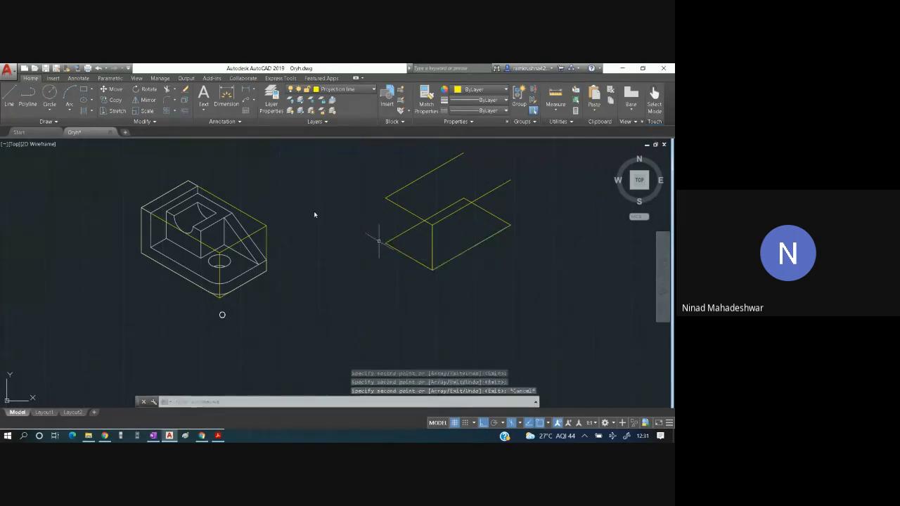
pyautogui.click(432, 252)
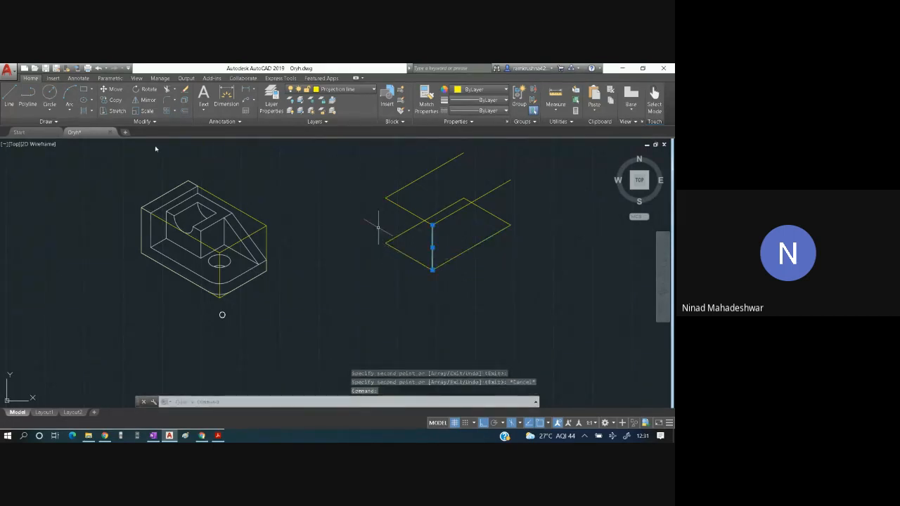
pyautogui.click(112, 102)
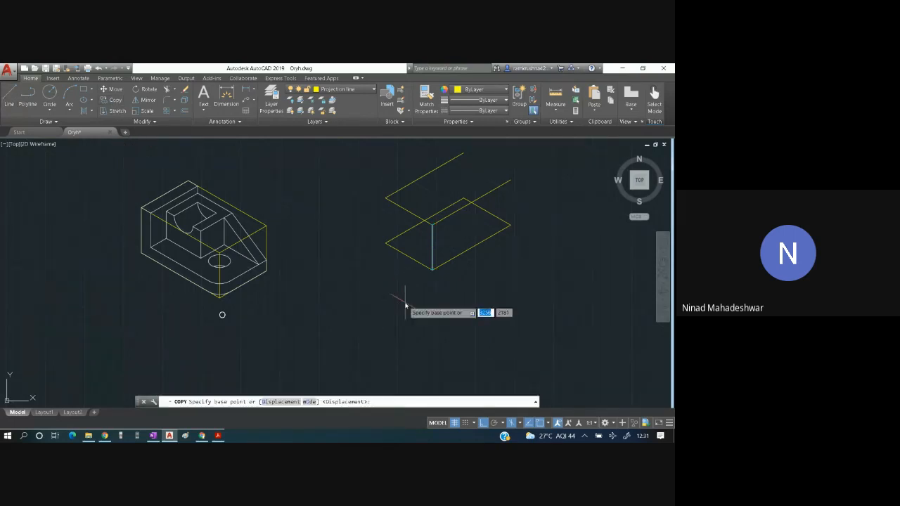
pyautogui.click(432, 270)
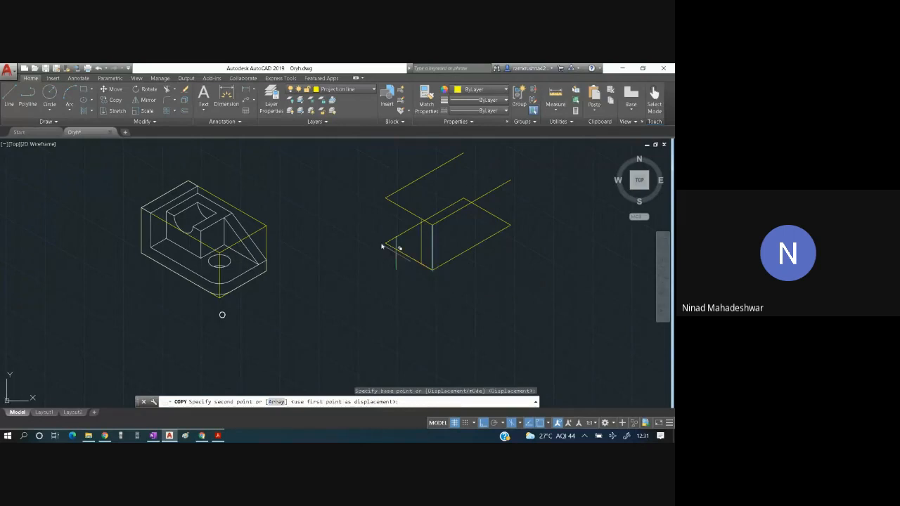
pyautogui.click(386, 243)
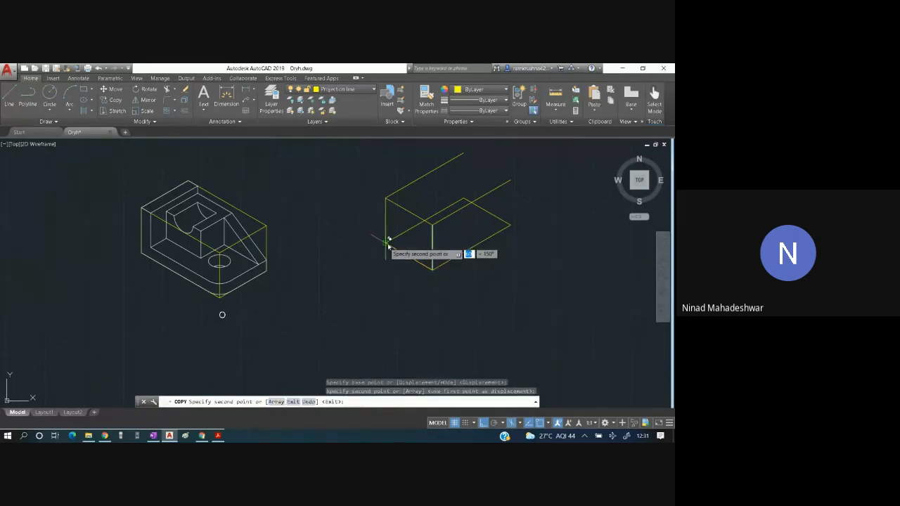
pyautogui.click(511, 224)
pyautogui.press('Escape')
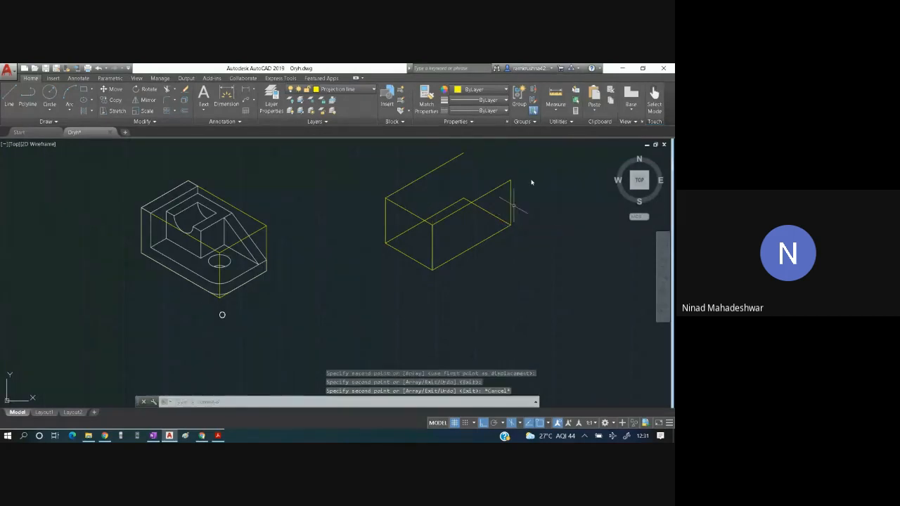
# Draw a line between the far ends of the two upper 100-unit lines to close the box's top face.
pyautogui.click(10, 104)
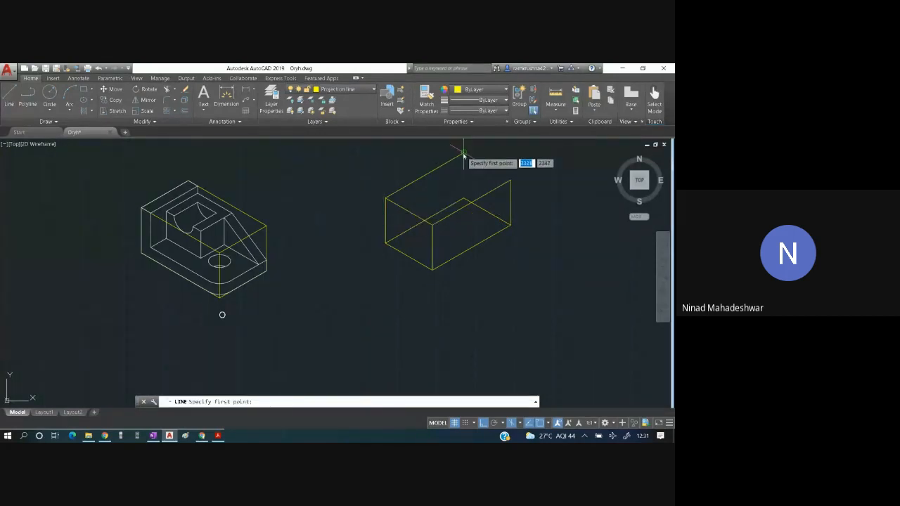
pyautogui.click(463, 153)
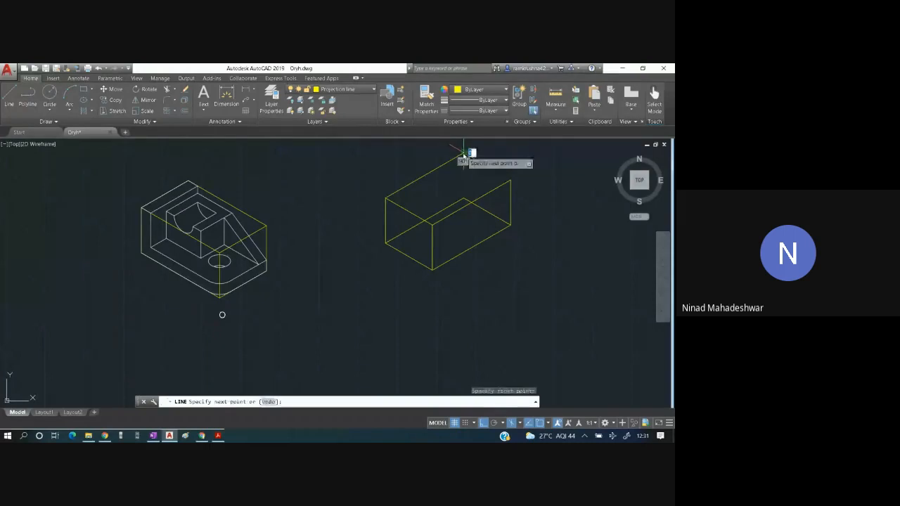
pyautogui.click(510, 180)
pyautogui.press('Escape')
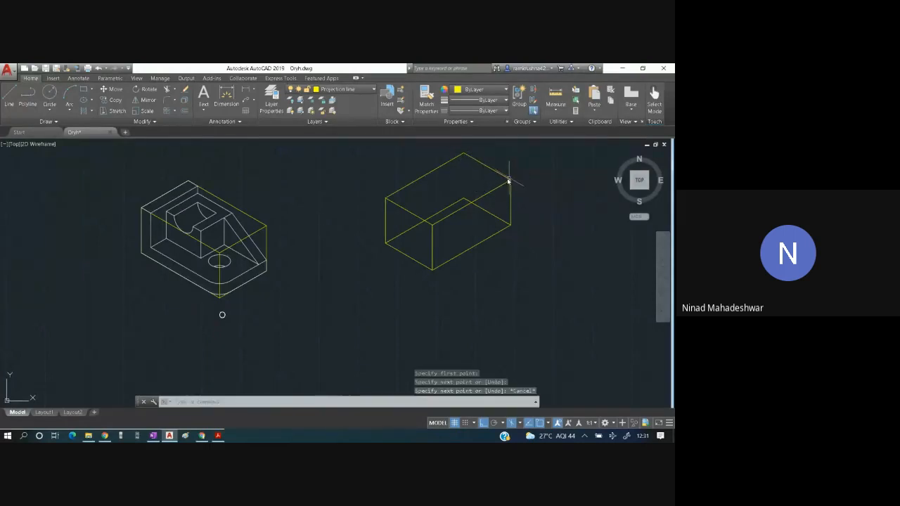
# Delete the two hidden rear edges of the box's bottom face.
pyautogui.click(441, 210)
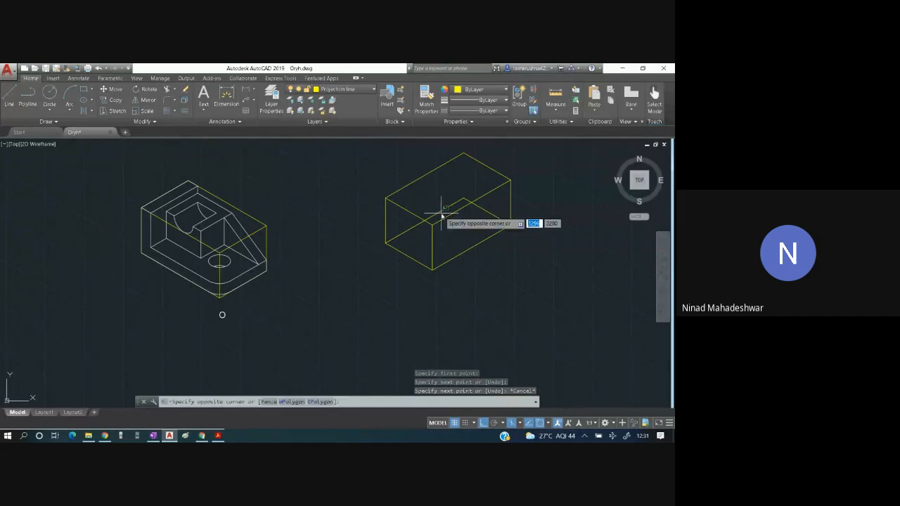
pyautogui.click(441, 210)
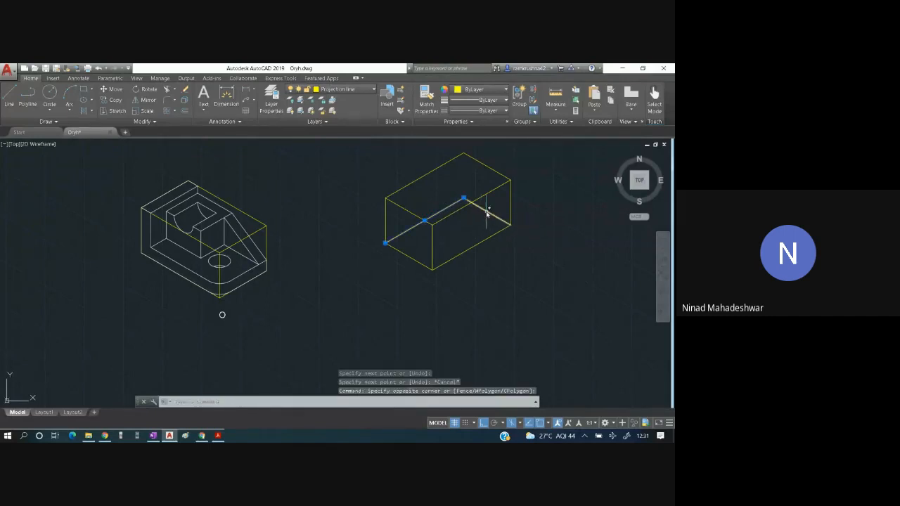
pyautogui.press('Delete')
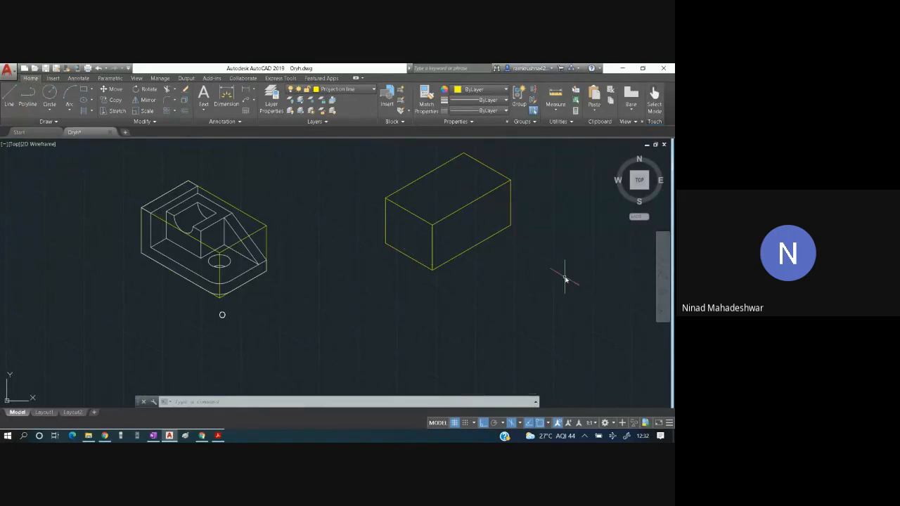
pyautogui.scroll(2, 583, 206)
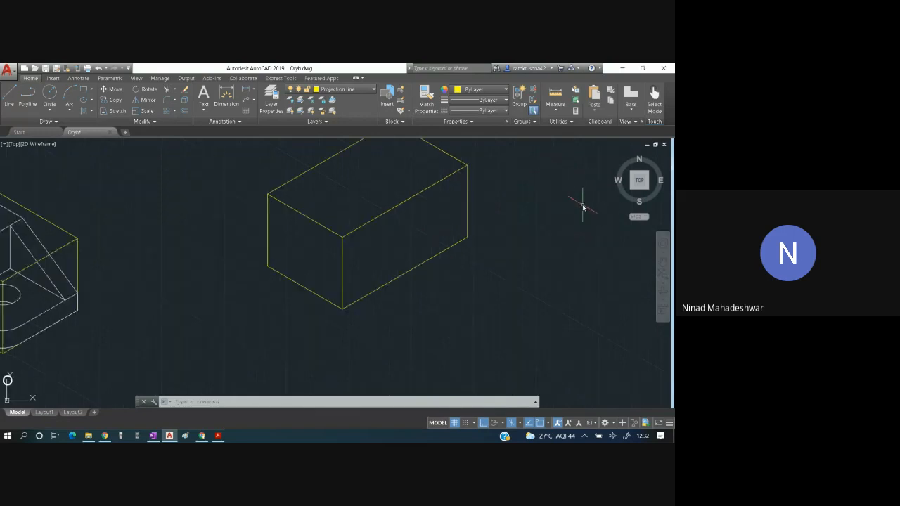
pyautogui.scroll(-3, 583, 207)
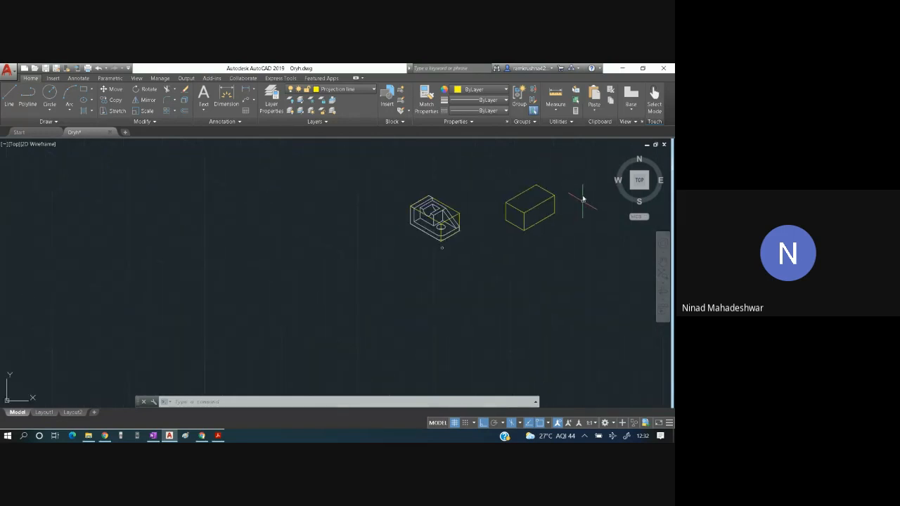
pyautogui.scroll(4, 595, 178)
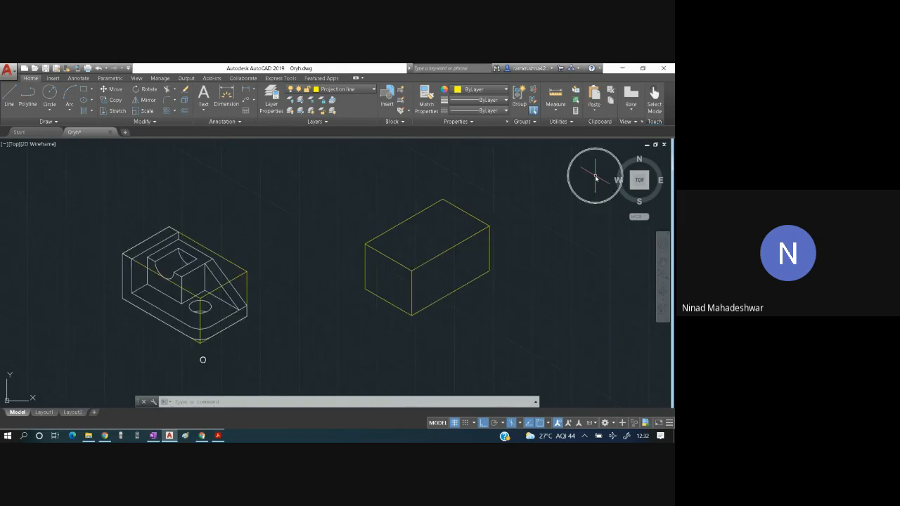
pyautogui.scroll(2, 596, 178)
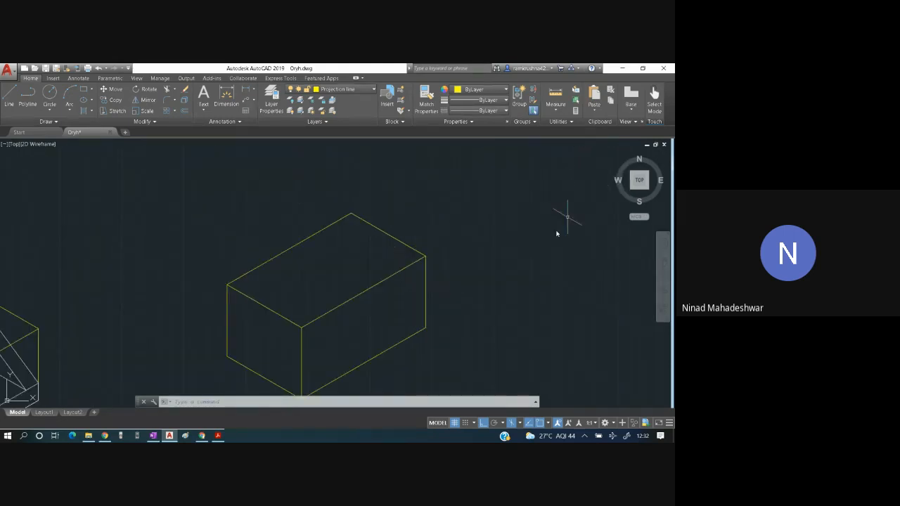
pyautogui.click(546, 310)
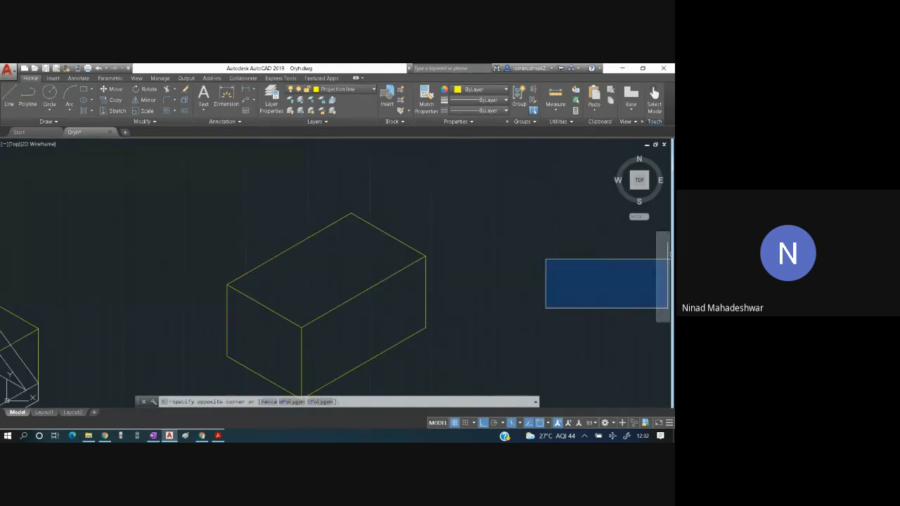
pyautogui.click(650, 269)
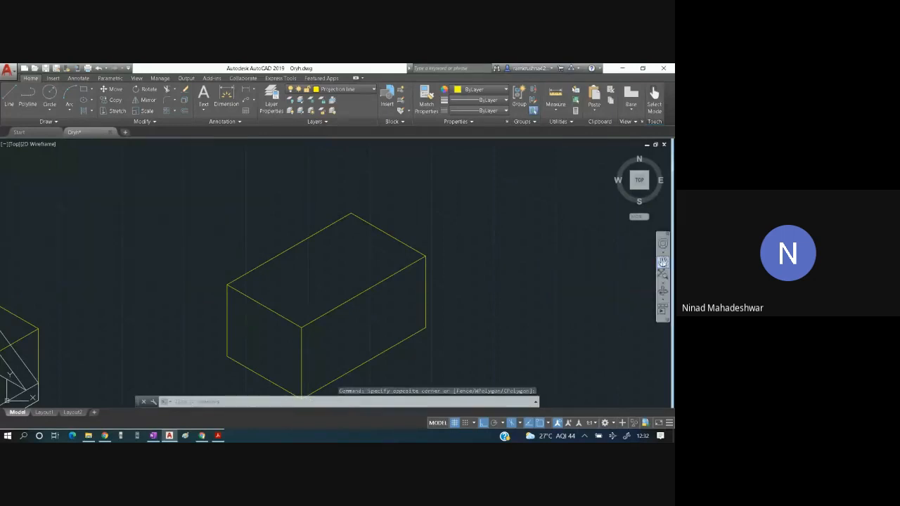
# Check the views of problem 58 in the assignment PDF, return to AutoCAD and make layer 0 current.
pyautogui.click(662, 263)
pyautogui.moveTo(488, 307); pyautogui.dragTo(487, 246)
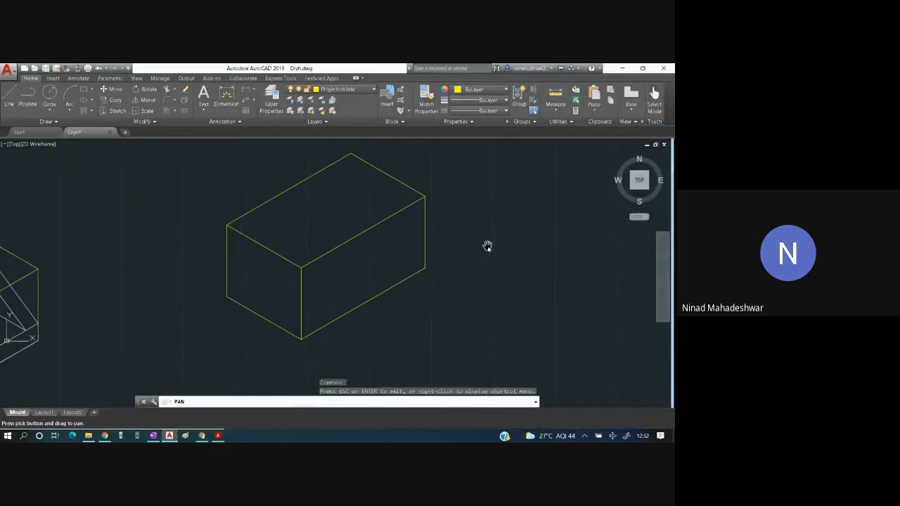
pyautogui.press('Escape')
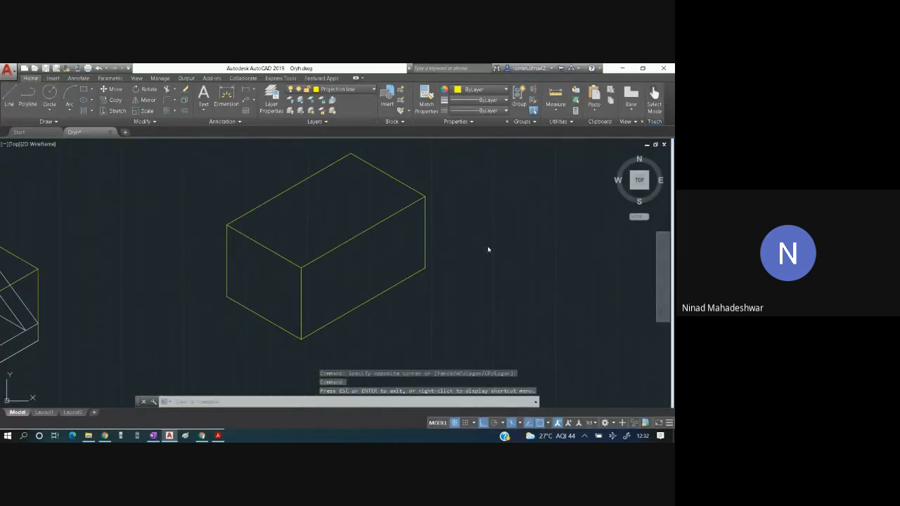
pyautogui.hotkey('alt', 'Tab')
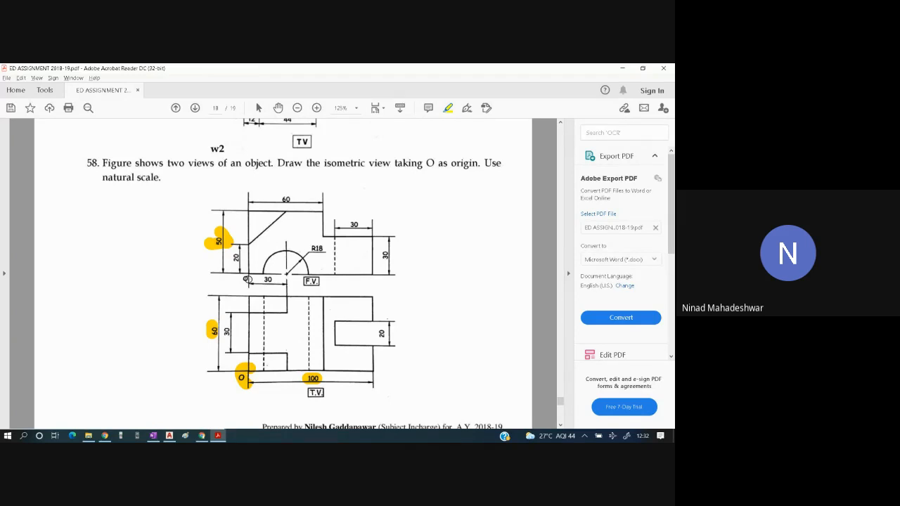
pyautogui.hotkey('alt', 'Tab')
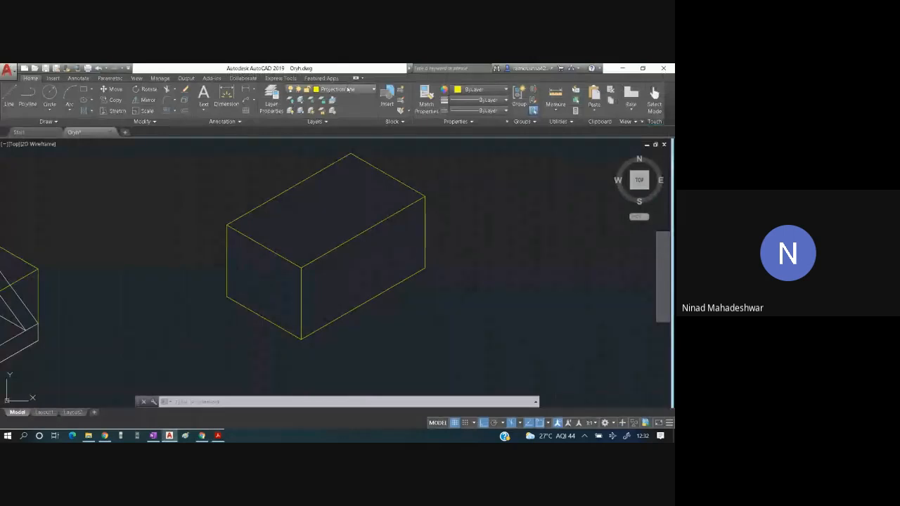
pyautogui.click(349, 89)
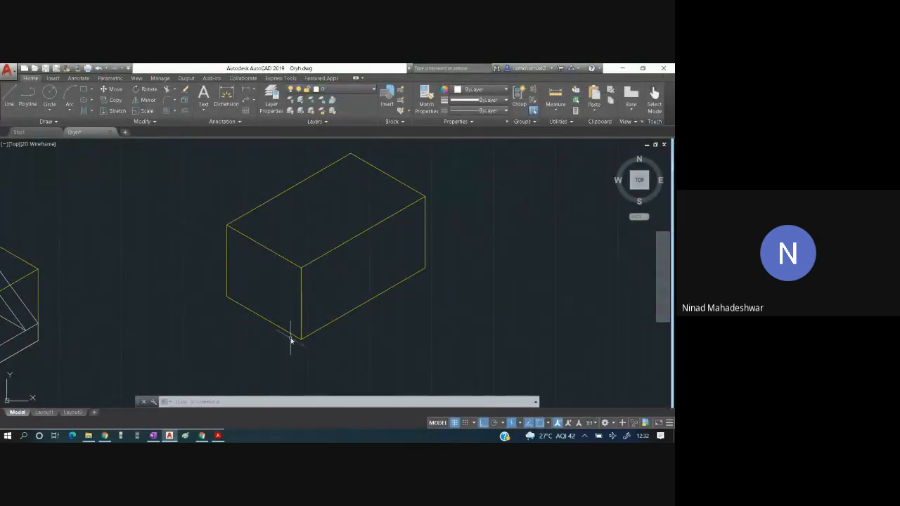
# Draw consecutive vertical line segments of 20 and 30 units upward from the box's lower front corner.
pyautogui.click(10, 109)
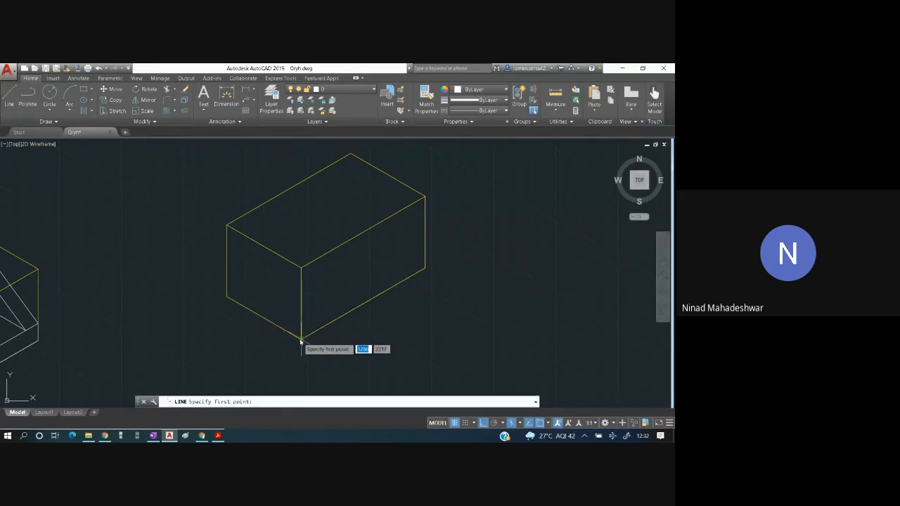
pyautogui.click(300, 339)
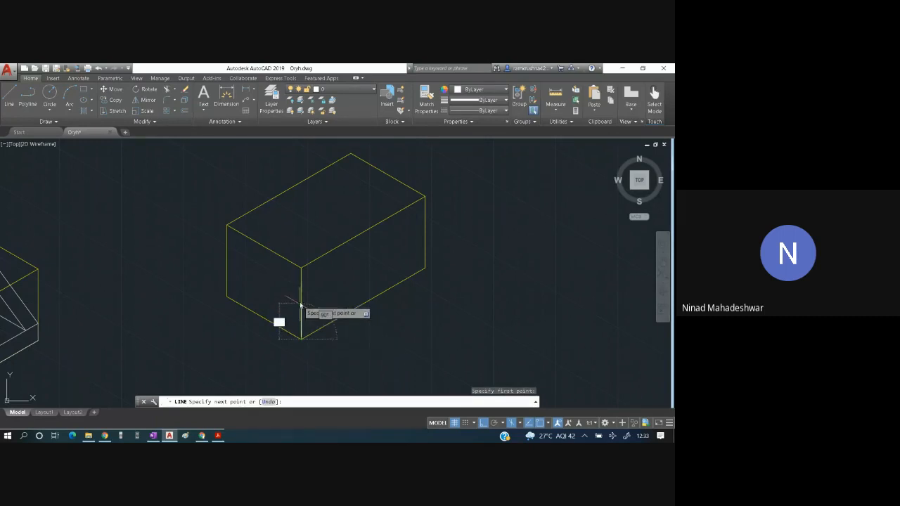
pyautogui.write('20')
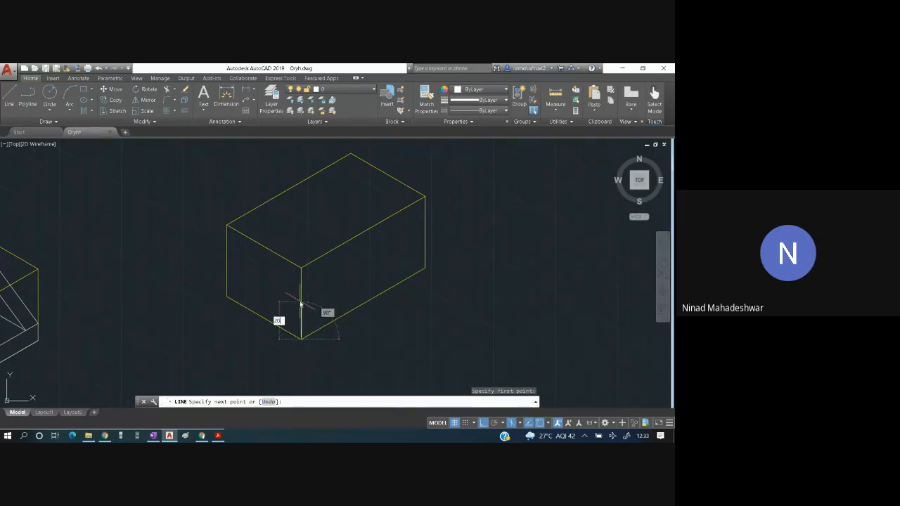
pyautogui.press('Return')
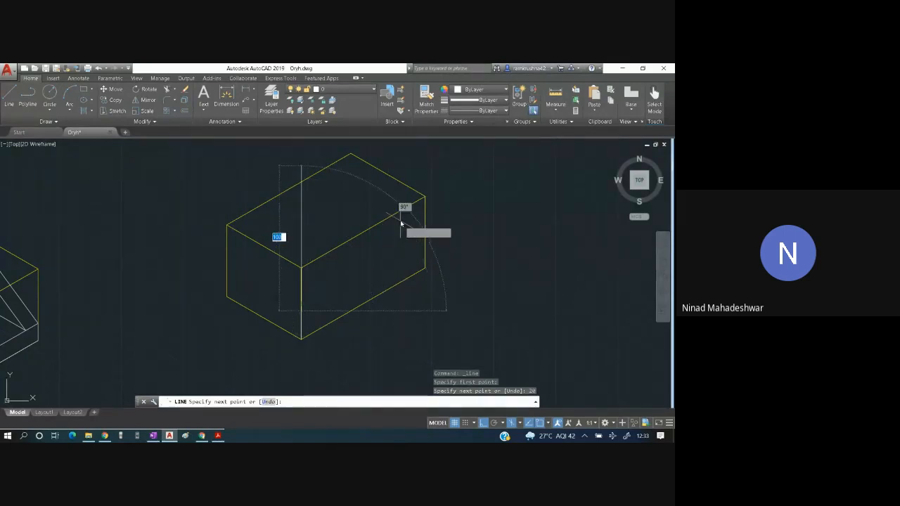
pyautogui.write('30')
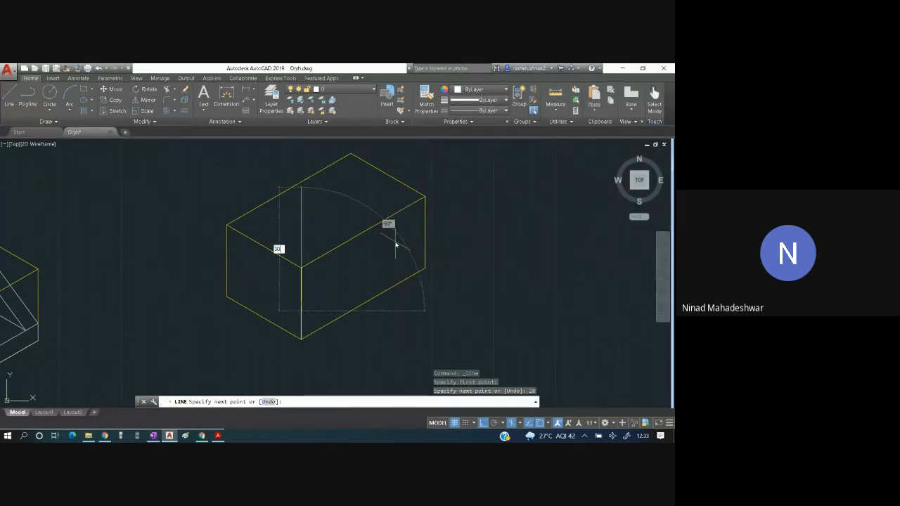
pyautogui.press('Return')
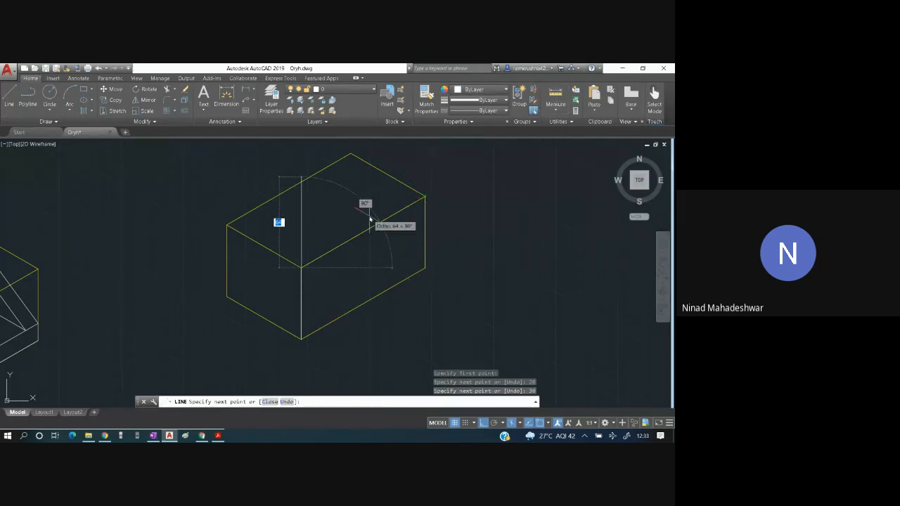
# Continue the line 60 units at 30° along the box's upper front edge, using the top isoplane.
pyautogui.press('F5')
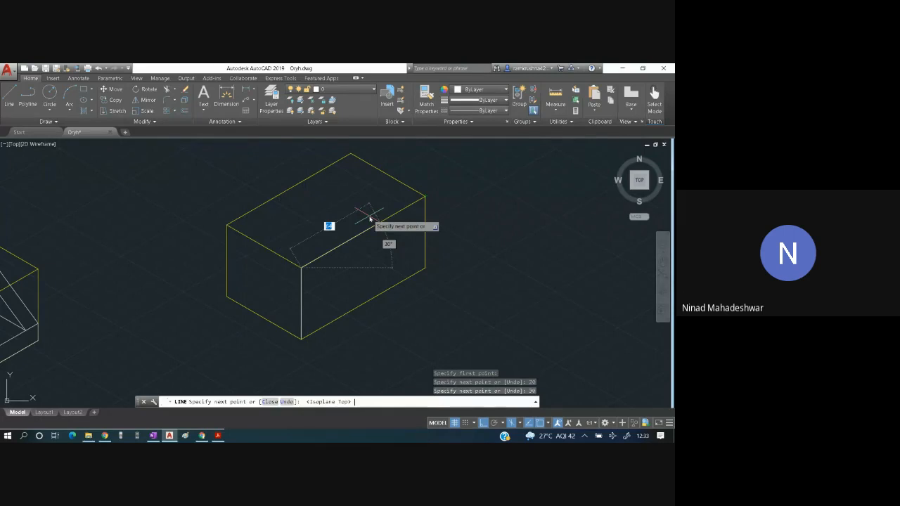
pyautogui.hotkey('alt', 'Tab')
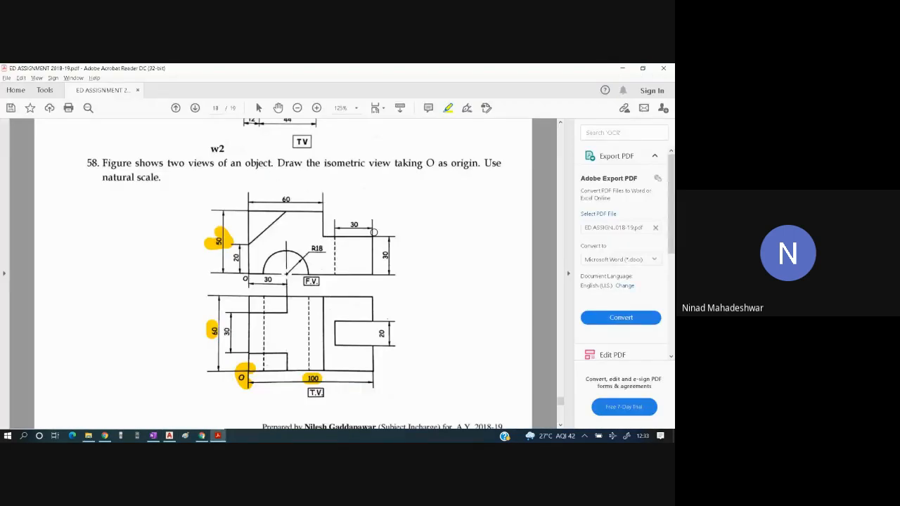
pyautogui.hotkey('alt', 'Tab')
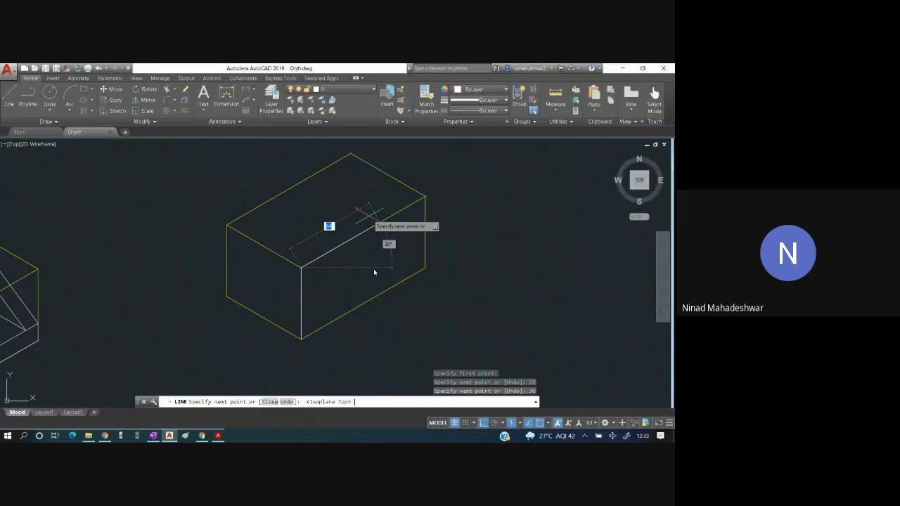
pyautogui.write('60')
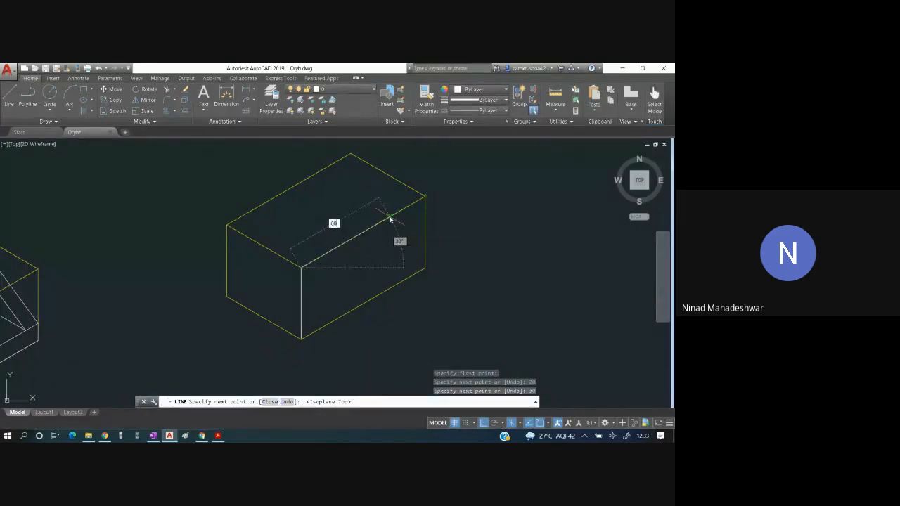
pyautogui.press('Return')
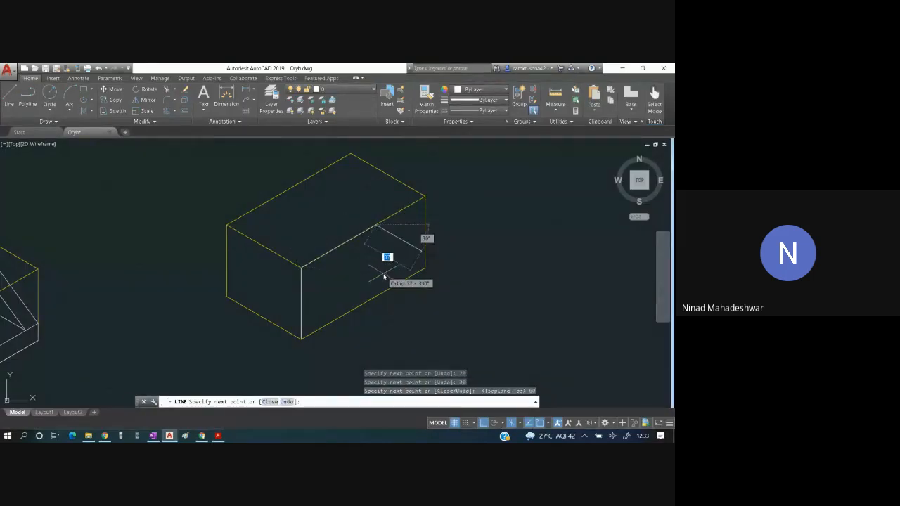
# Continue the line 20 units straight down in the right isoplane, then at 30° past the box's right vertical edge.
pyautogui.press('F5')
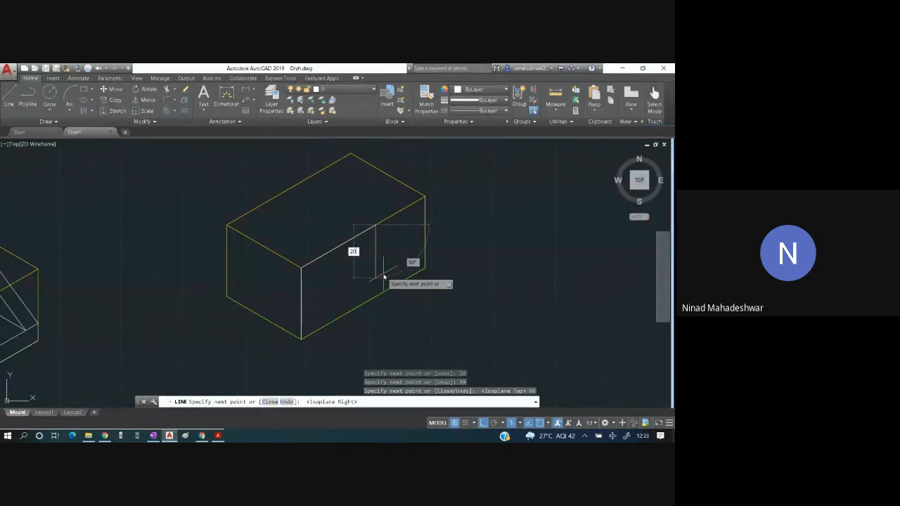
pyautogui.write('20')
pyautogui.press('Return')
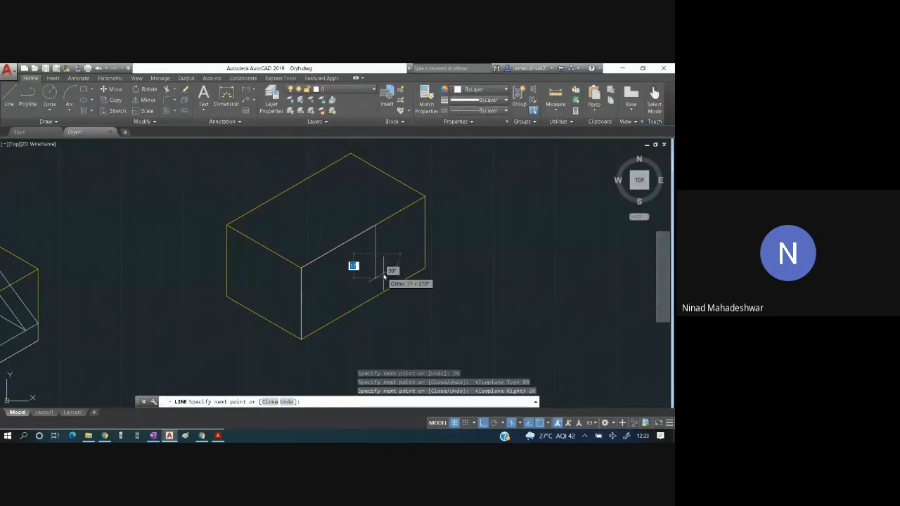
pyautogui.click(444, 214)
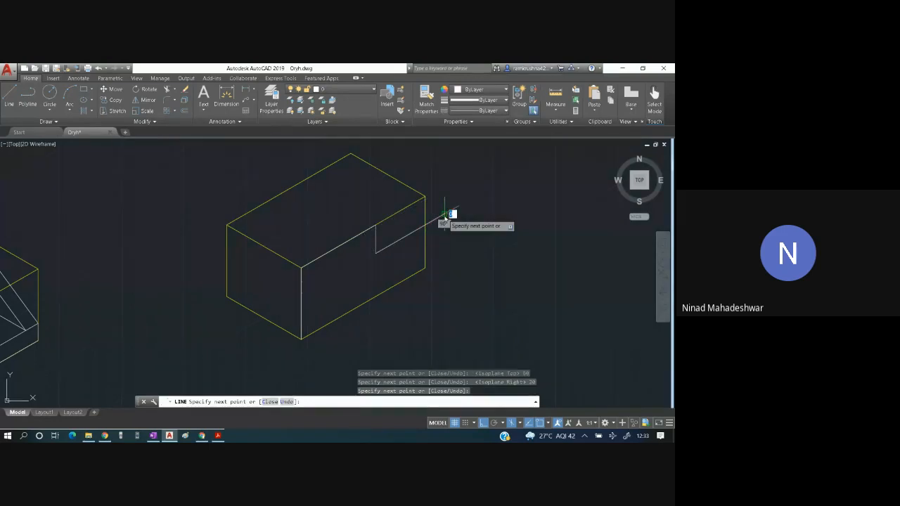
pyautogui.press('Escape')
# Trim the part of the 30° step line that extends beyond the box's right vertical edge.
pyautogui.hotkey('ctrl', 'a')
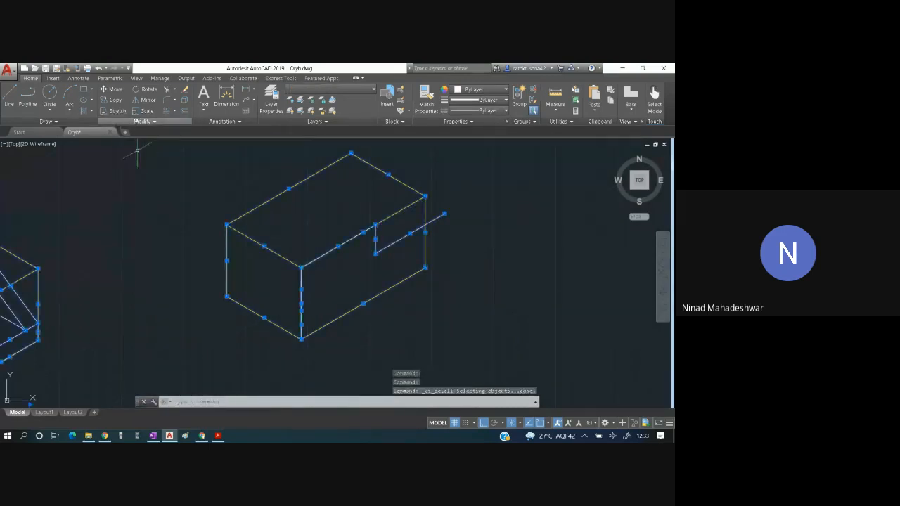
pyautogui.click(165, 90)
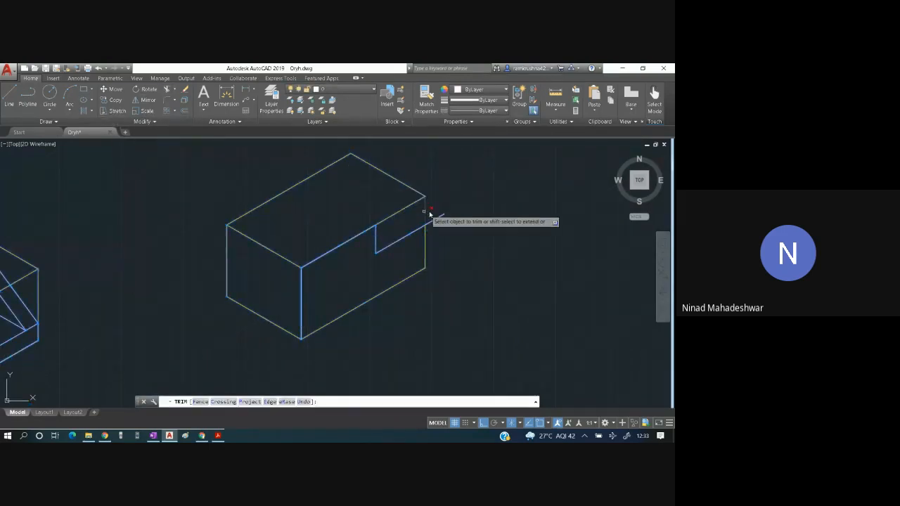
pyautogui.click(438, 220)
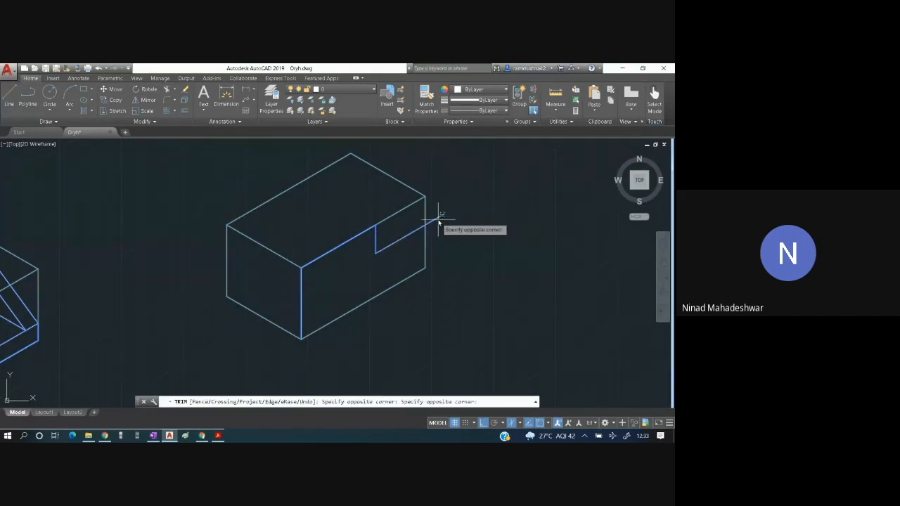
pyautogui.press('alt')
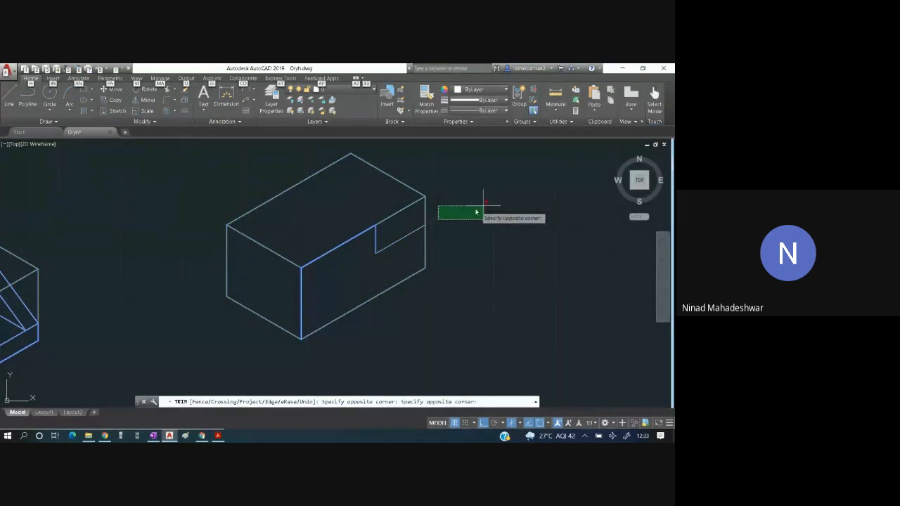
pyautogui.click(476, 211)
pyautogui.press('Escape')
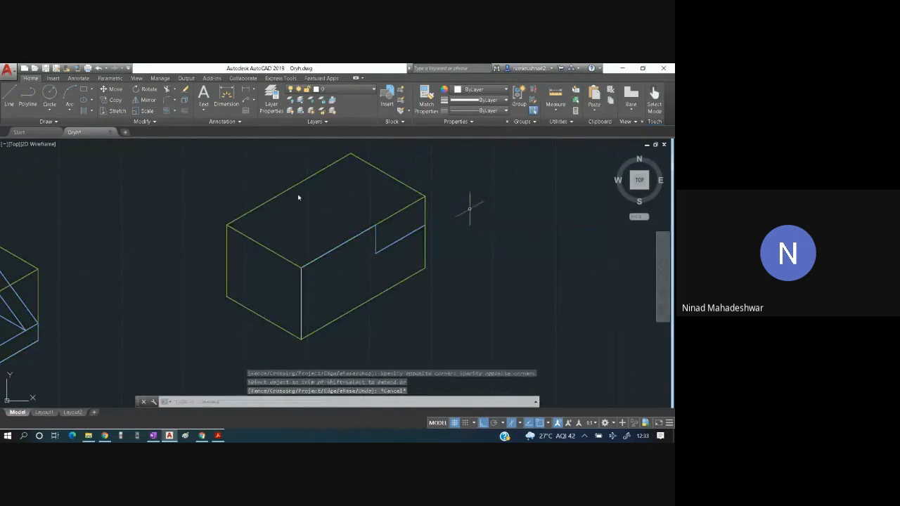
# Trace the front face from the step line's end down and along the bottom edge to the lower front corner, and turn off the Projection line layer.
pyautogui.click(9, 105)
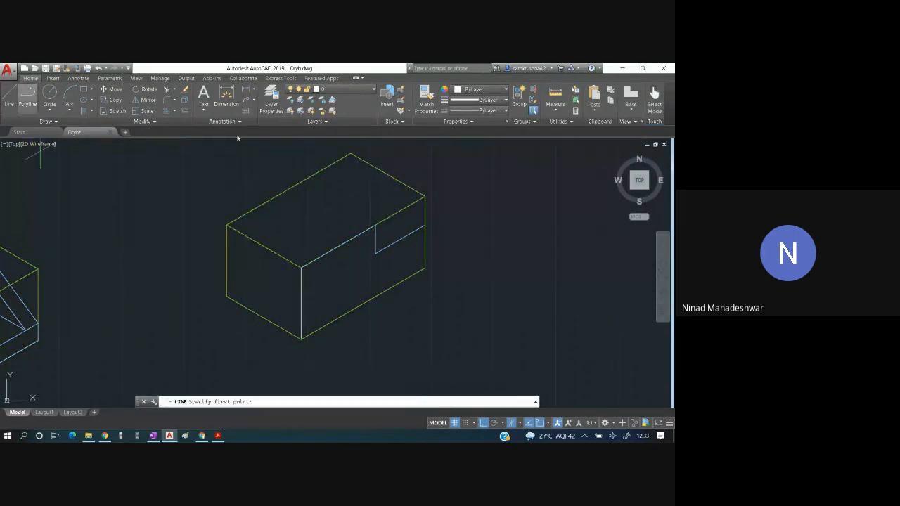
pyautogui.click(425, 226)
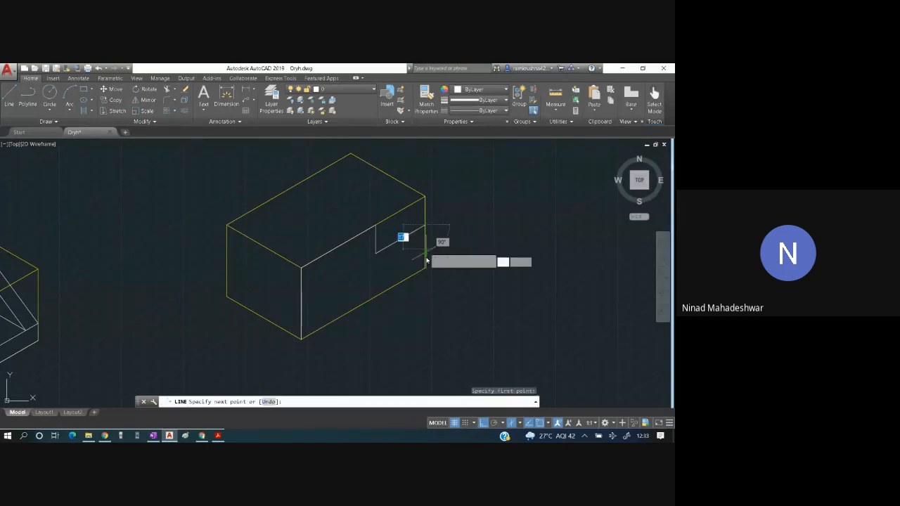
pyautogui.click(425, 267)
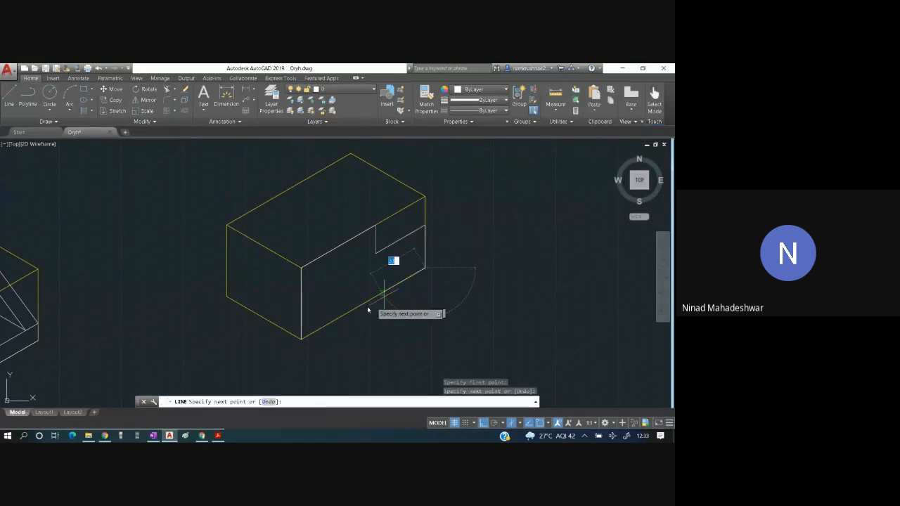
pyautogui.click(303, 338)
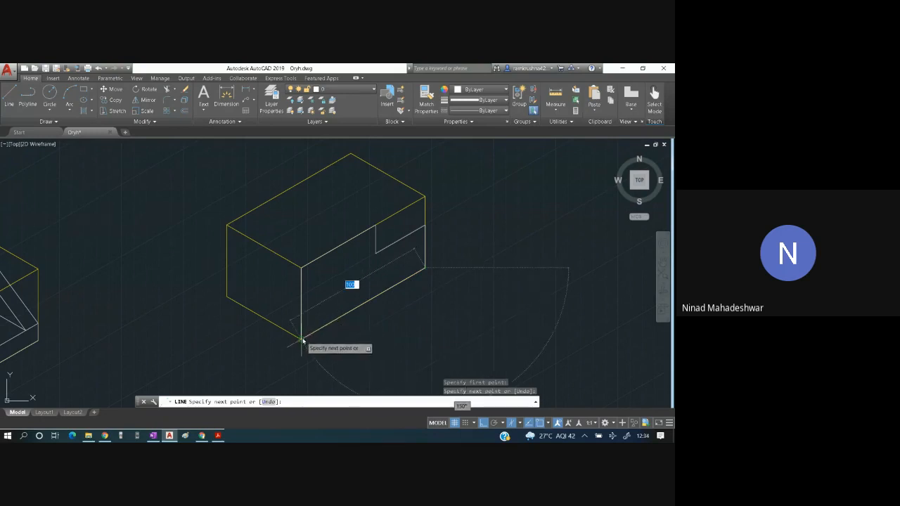
pyautogui.press('Escape')
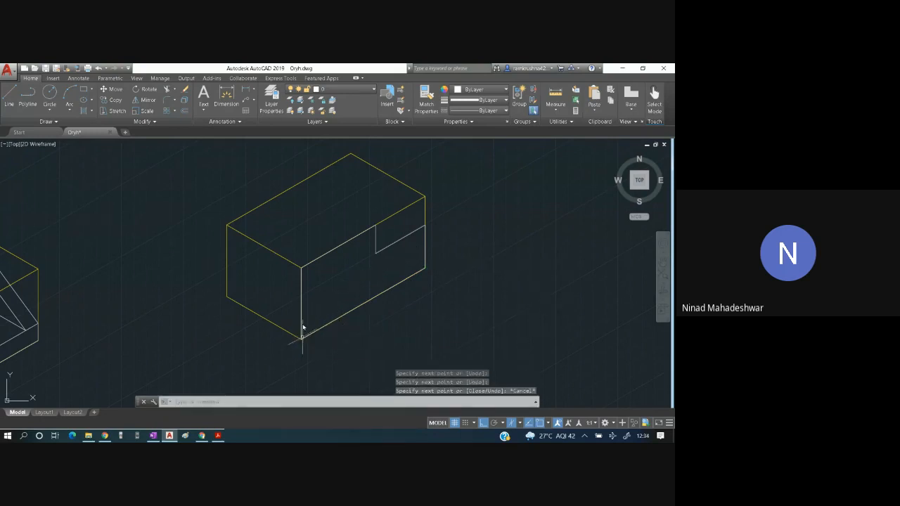
pyautogui.click(357, 91)
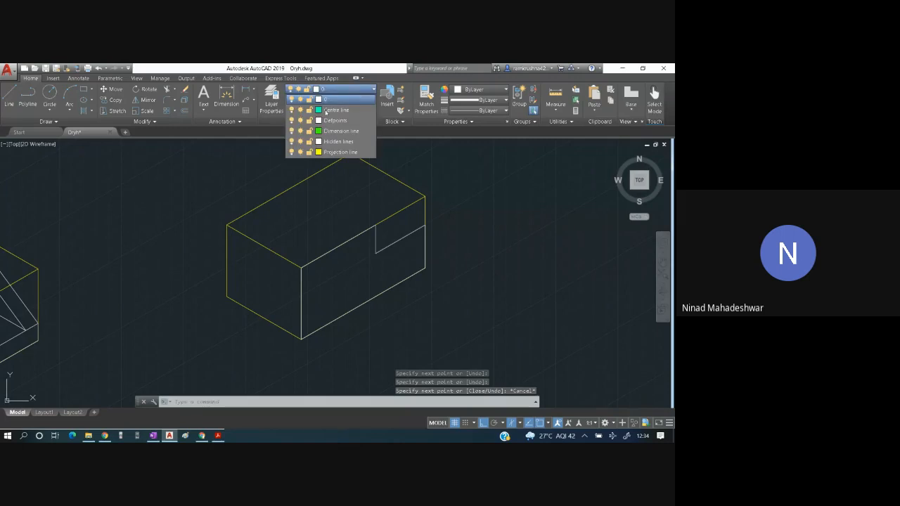
pyautogui.click(292, 153)
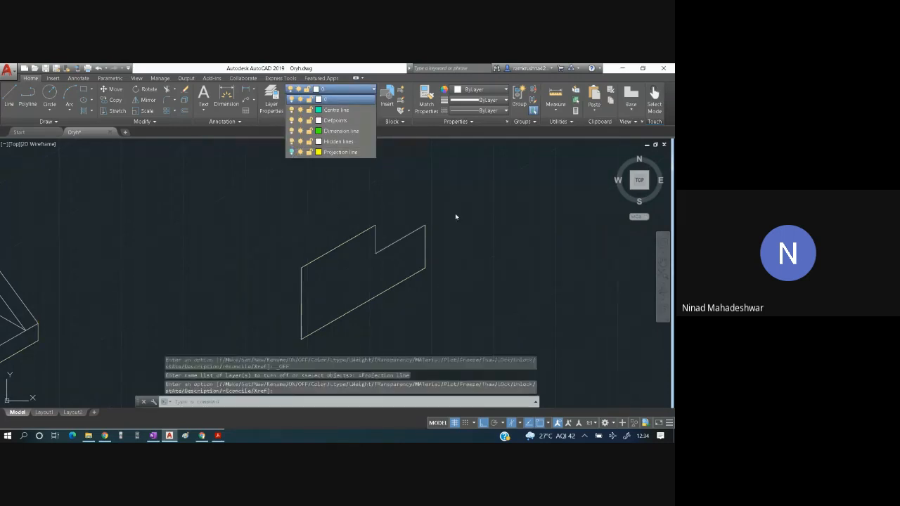
# Check the in-call messages in Google Meet and problem 58's views in the assignment PDF, and return to AutoCAD.
pyautogui.hotkey('alt', 'Tab')
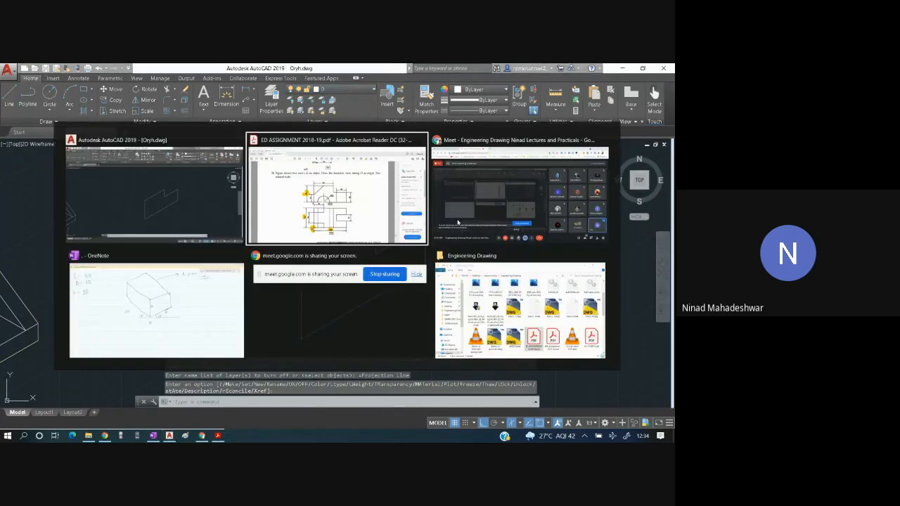
pyautogui.click(609, 411)
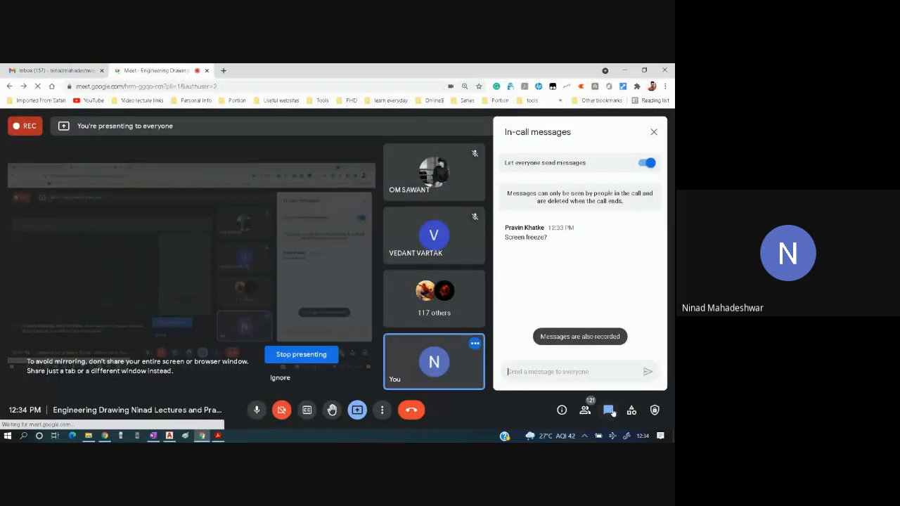
pyautogui.hotkey('alt', 'Tab')
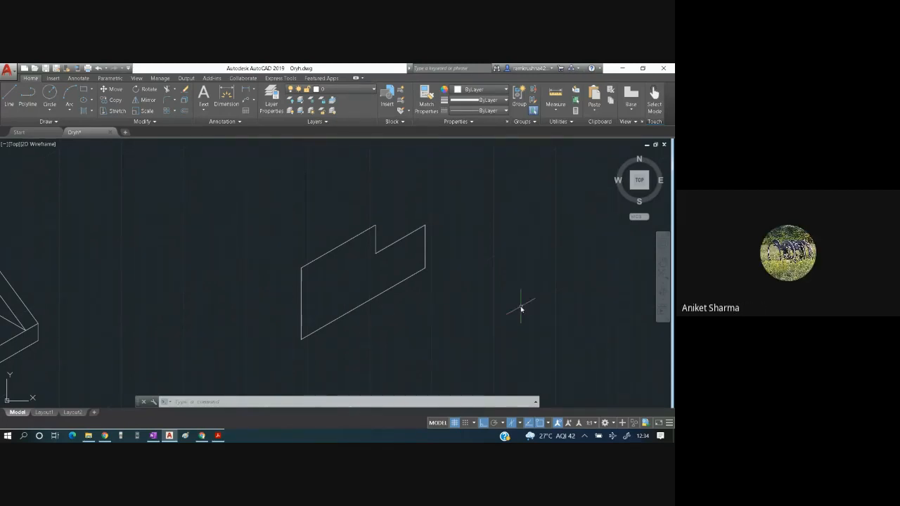
pyautogui.hotkey('alt', 'Tab')
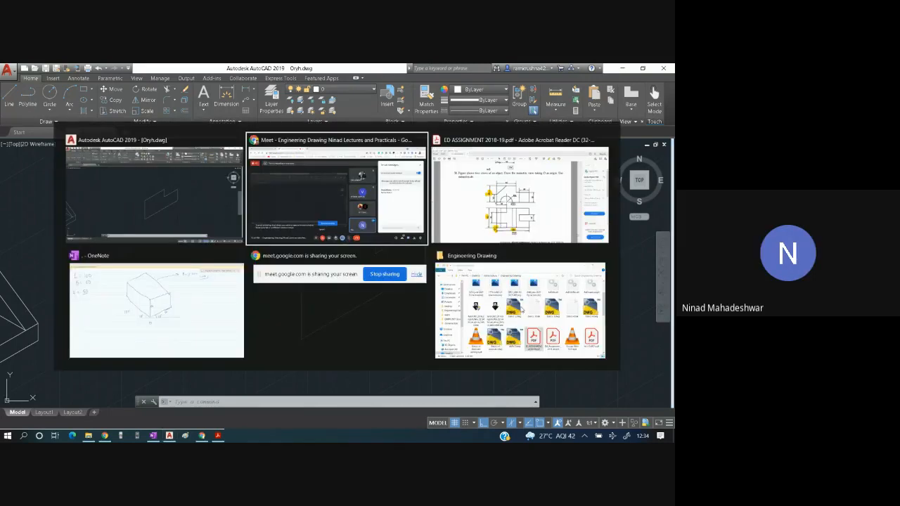
pyautogui.hotkey('alt', 'Tab')
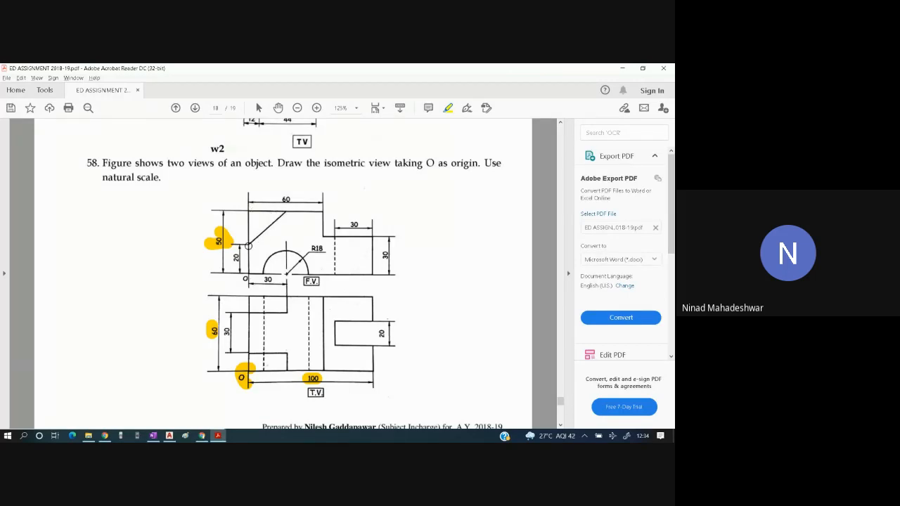
pyautogui.hotkey('alt', 'Tab')
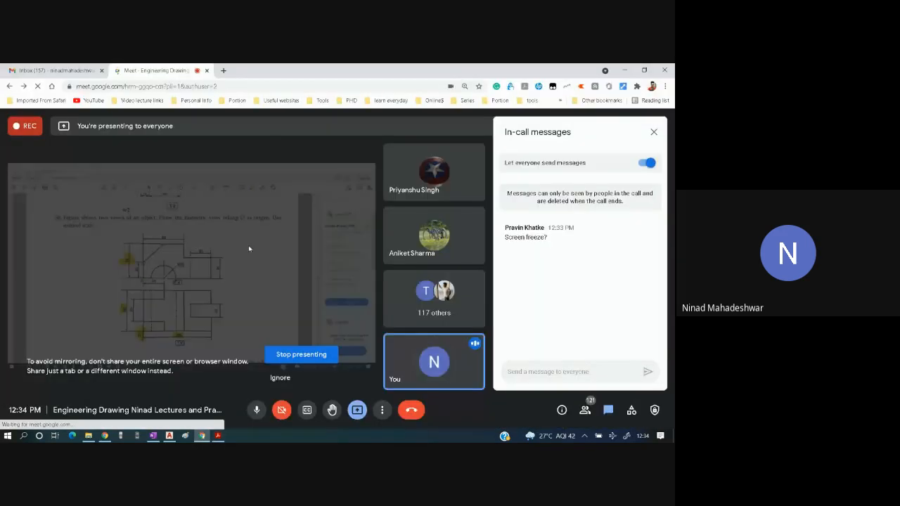
pyautogui.hotkey('alt', 'Tab')
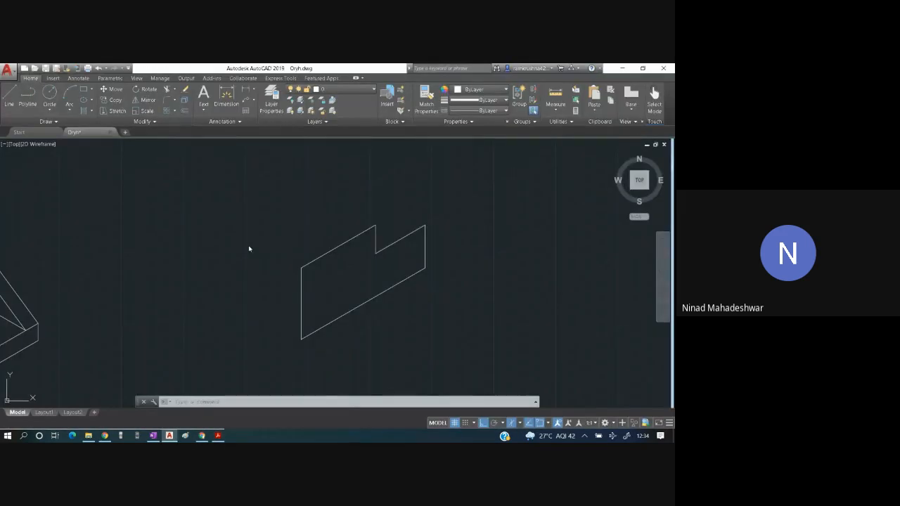
# Draw a 30-unit line along the top edge from the upper front corner and, with ortho off, a slanted line to the vertical edge's 20-unit point.
pyautogui.click(5, 96)
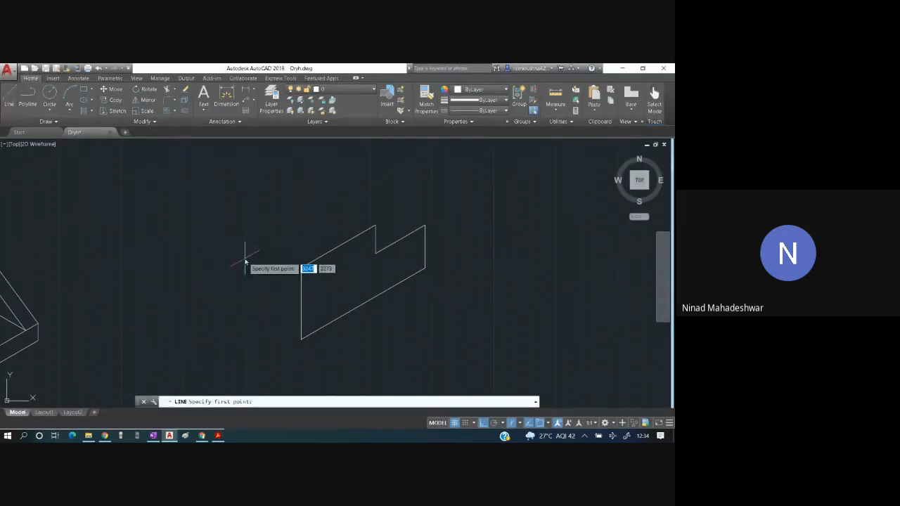
pyautogui.click(301, 267)
pyautogui.write('30')
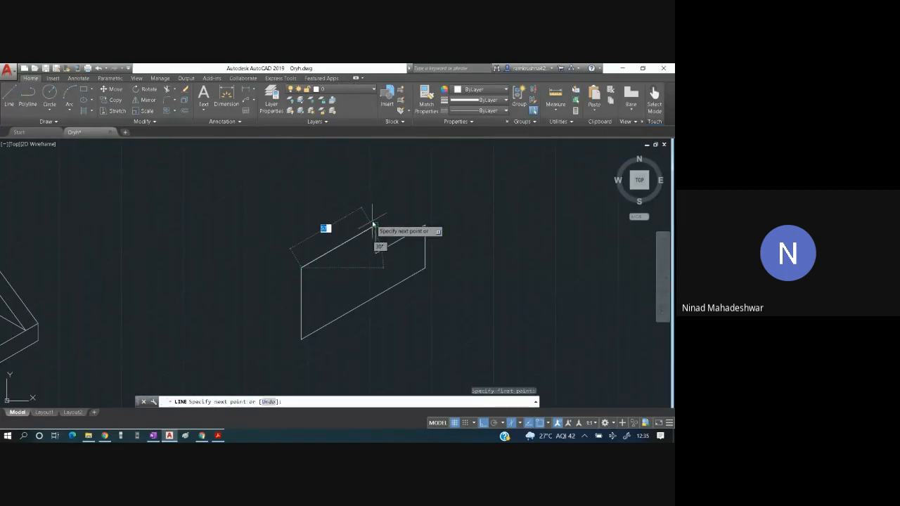
pyautogui.press('Return')
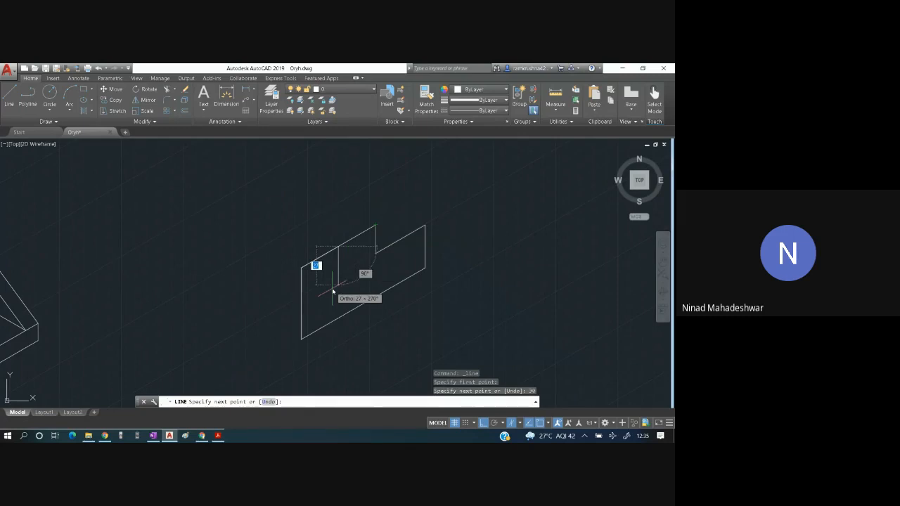
pyautogui.press('F8')
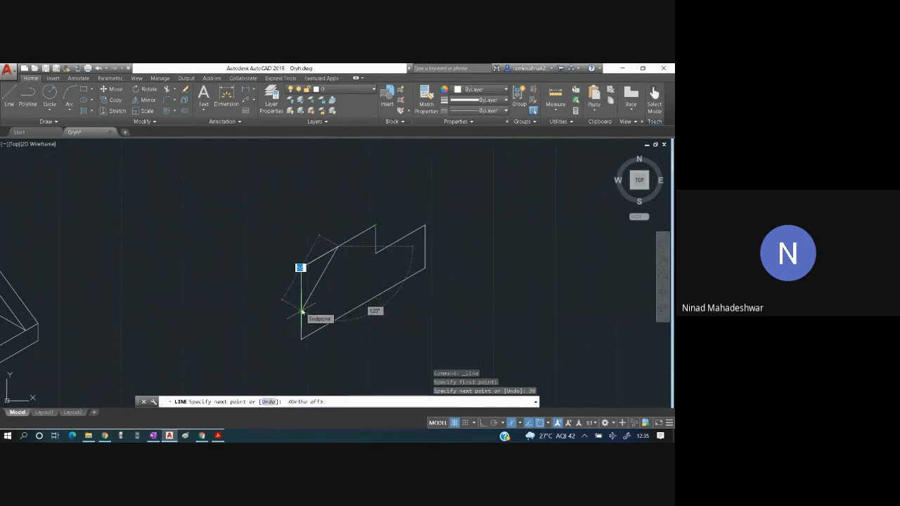
pyautogui.click(301, 310)
pyautogui.press('Escape')
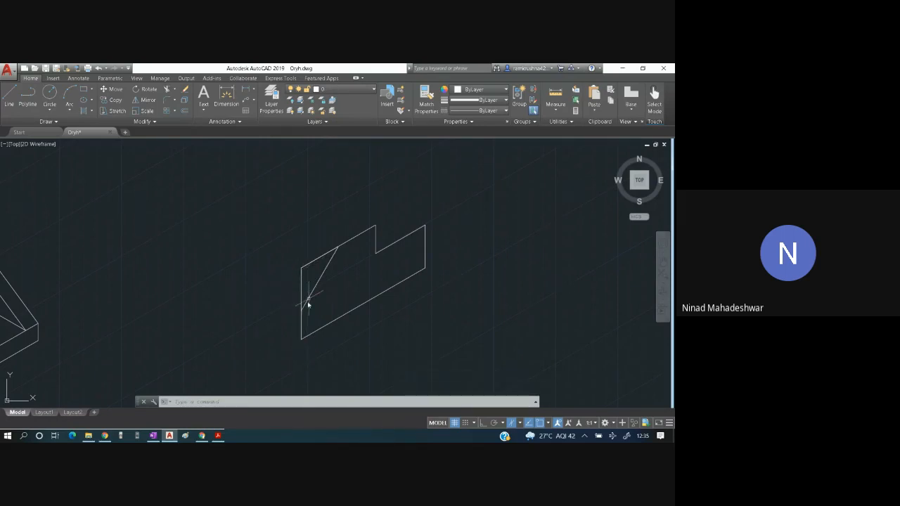
# Examine the slanted cut and semicircular opening in problem 58's front view in the assignment PDF, and return to AutoCAD.
pyautogui.hotkey('alt', 'Tab')
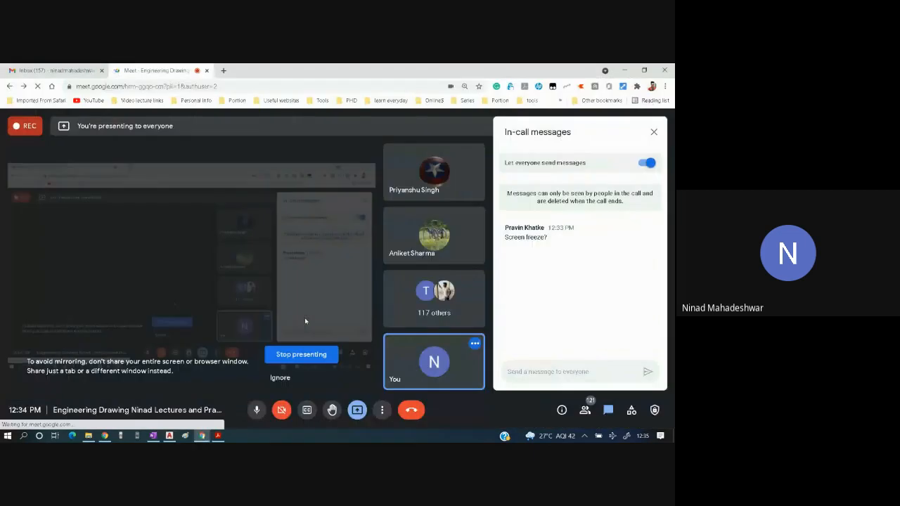
pyautogui.hotkey('alt', 'Tab')
pyautogui.hotkey('alt', 'Tab')
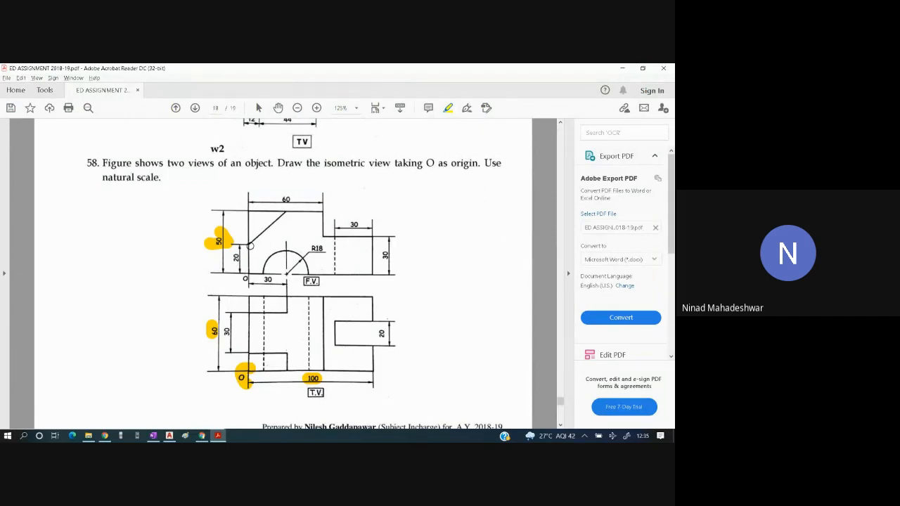
pyautogui.hotkey('alt', 'Tab')
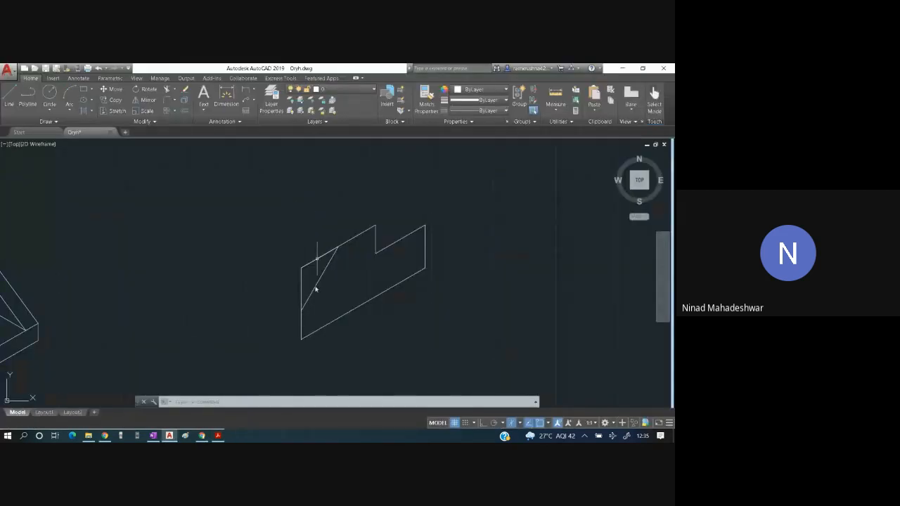
pyautogui.hotkey('alt', 'Tab')
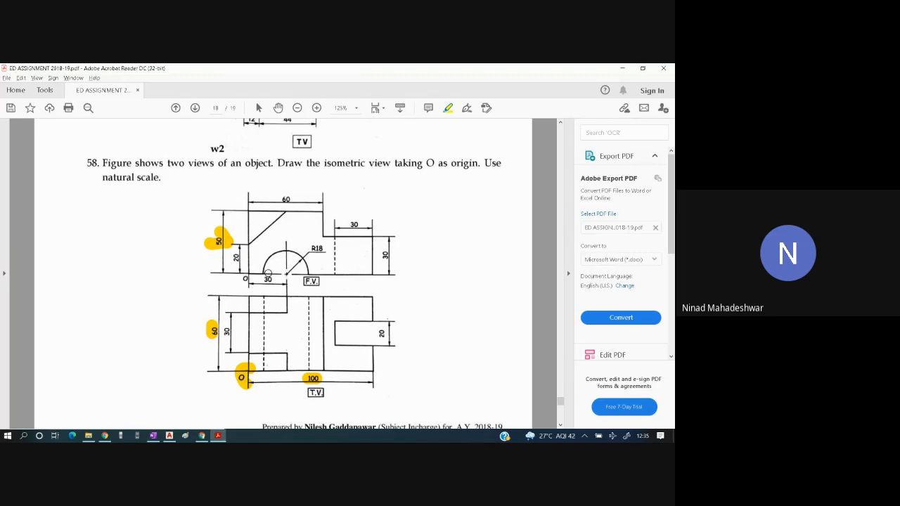
pyautogui.moveTo(308, 248); pyautogui.dragTo(327, 248)
pyautogui.hotkey('alt', 'Tab')
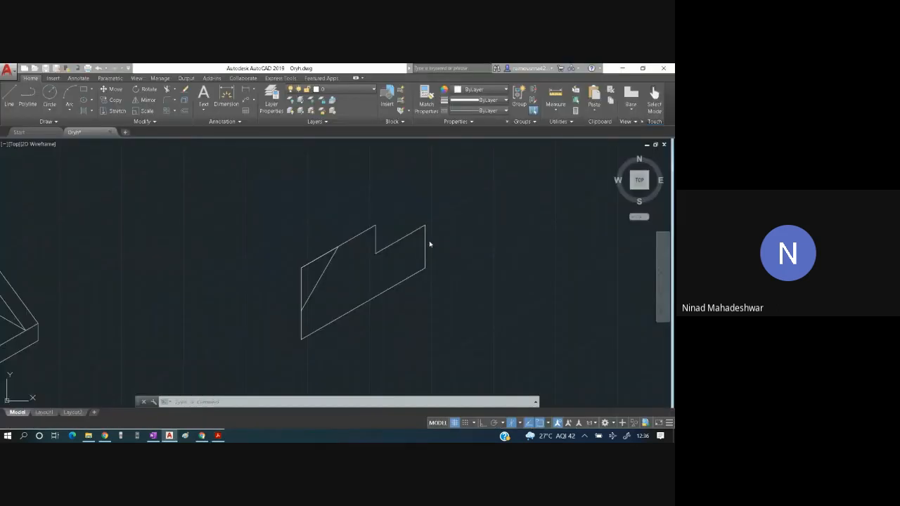
# Draw a 30-unit line from the lower front corner along the front face's bottom edge.
pyautogui.click(9, 97)
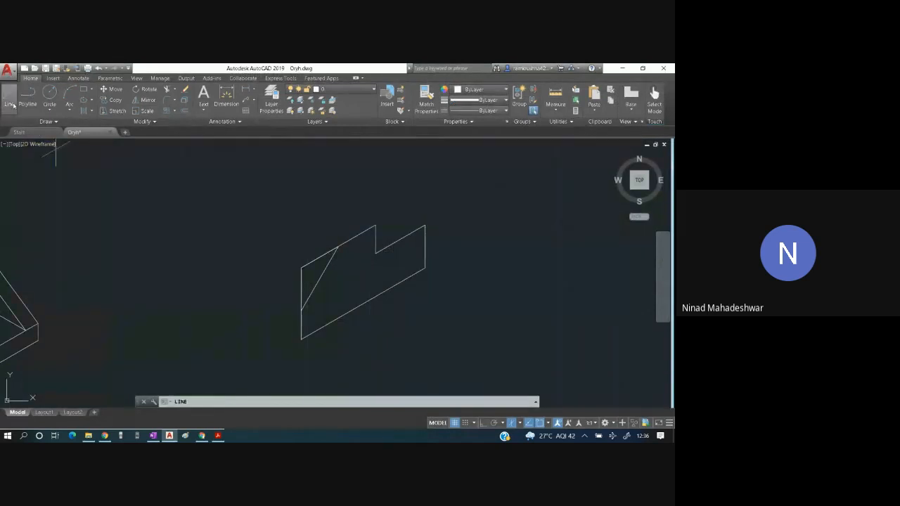
pyautogui.click(301, 338)
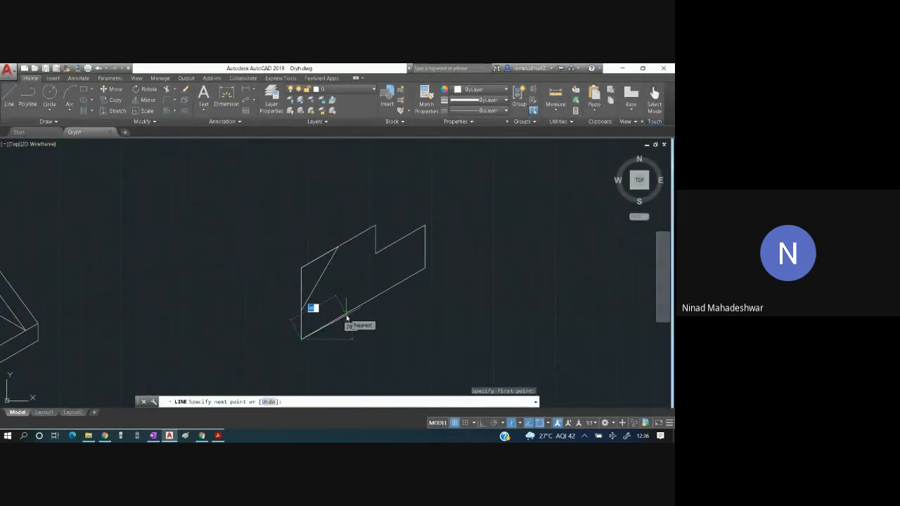
pyautogui.write('30')
pyautogui.press('Return')
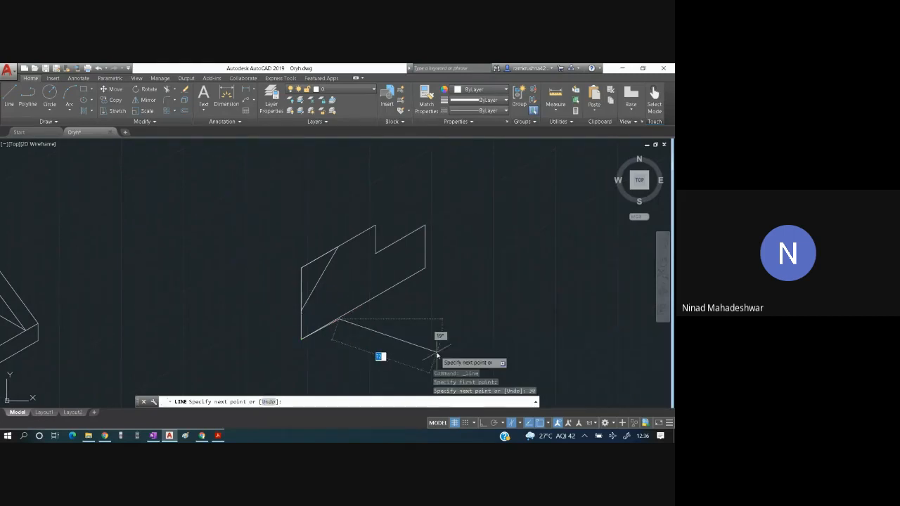
# Undo the last line segment and, with ortho on, redraw it 30 units long from the lower front corner along the front face's bottom edge.
pyautogui.hotkey('ctrl', 'z')
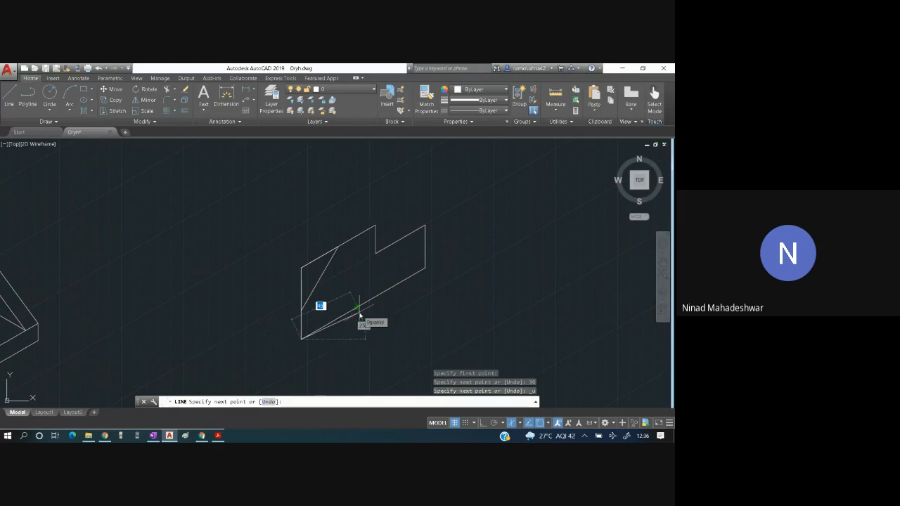
pyautogui.press('F8')
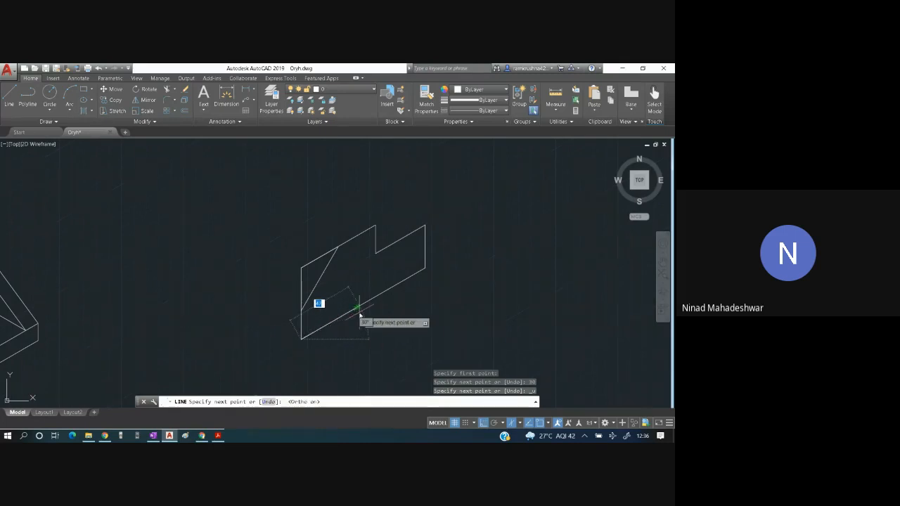
pyautogui.write('30')
pyautogui.press('Return')
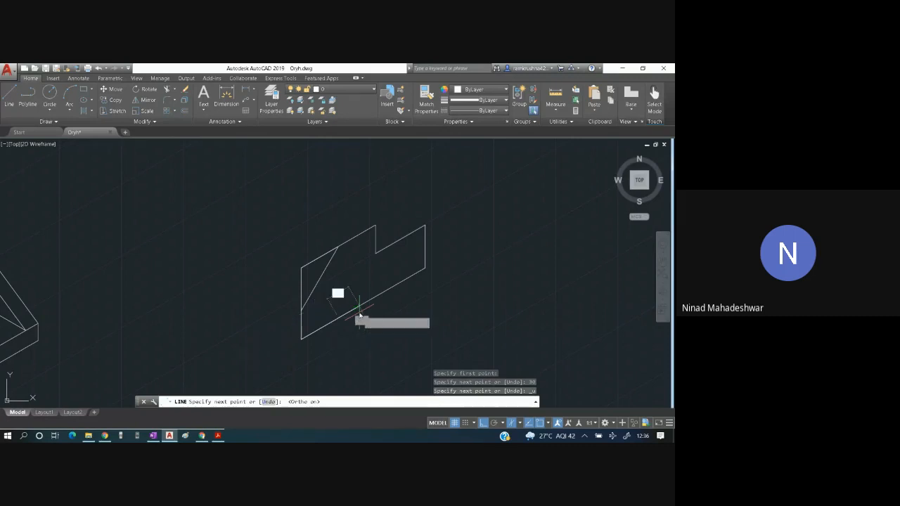
pyautogui.press('Escape')
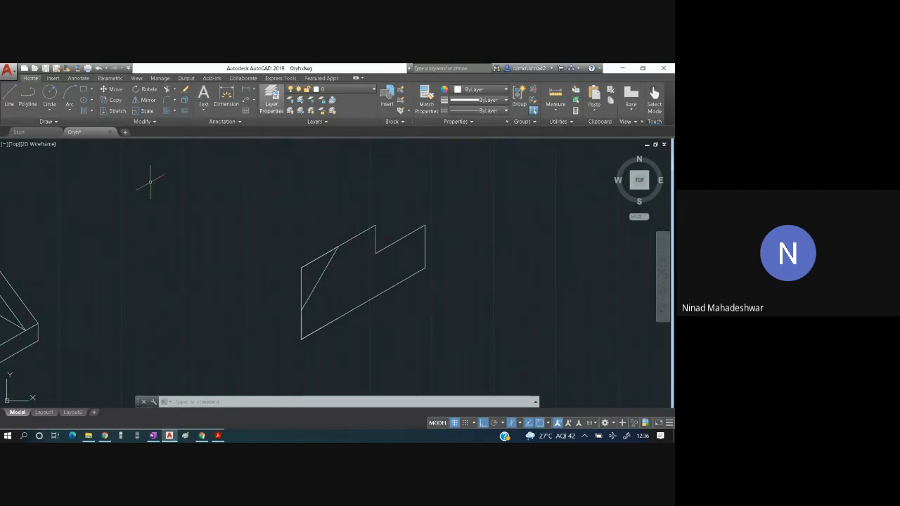
# On the Centre line layer, draw a vertical centre line upward from the 30-unit point on the front face's bottom edge.
pyautogui.click(338, 89)
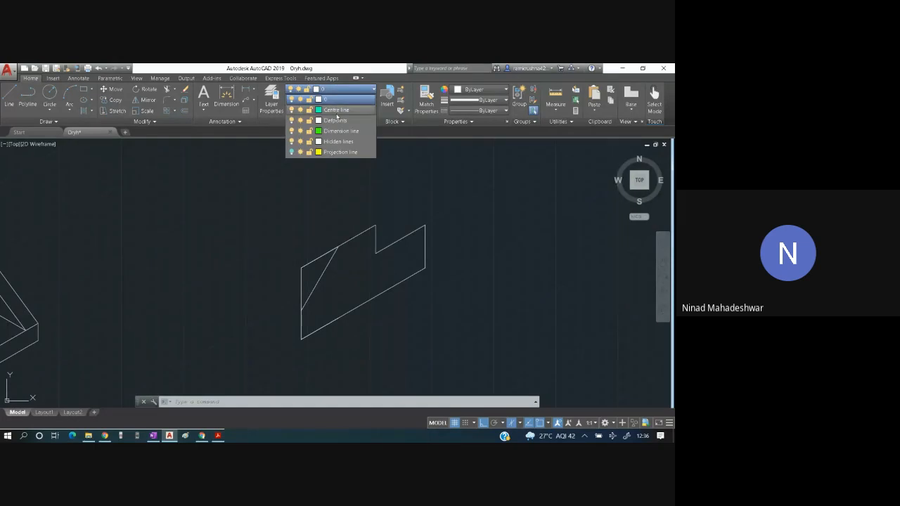
pyautogui.click(336, 111)
pyautogui.click(6, 105)
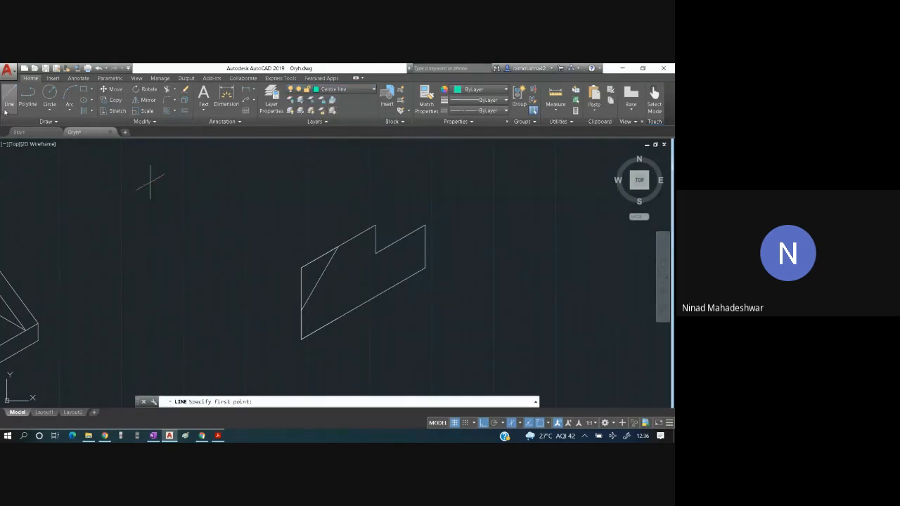
pyautogui.click(338, 321)
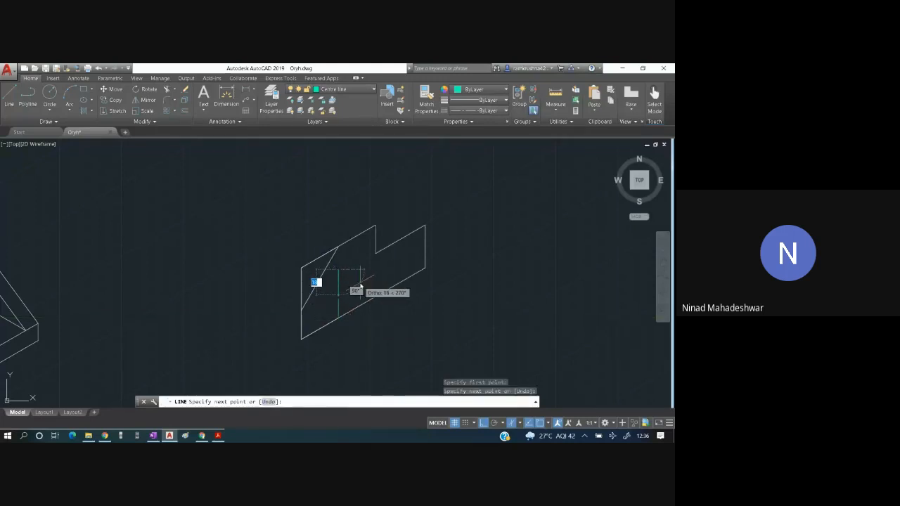
pyautogui.press('Escape')
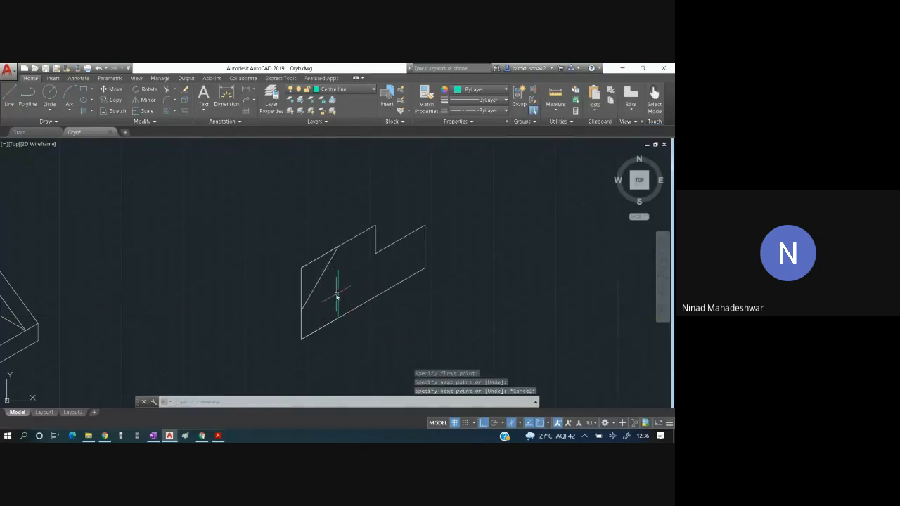
# Stretch the lower end of the vertical centre line down below the front face's bottom edge.
pyautogui.click(338, 300)
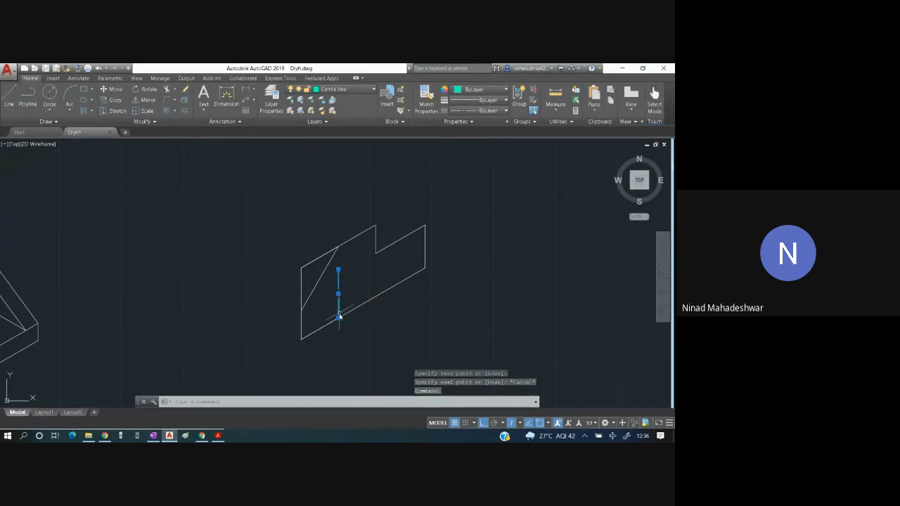
pyautogui.click(339, 320)
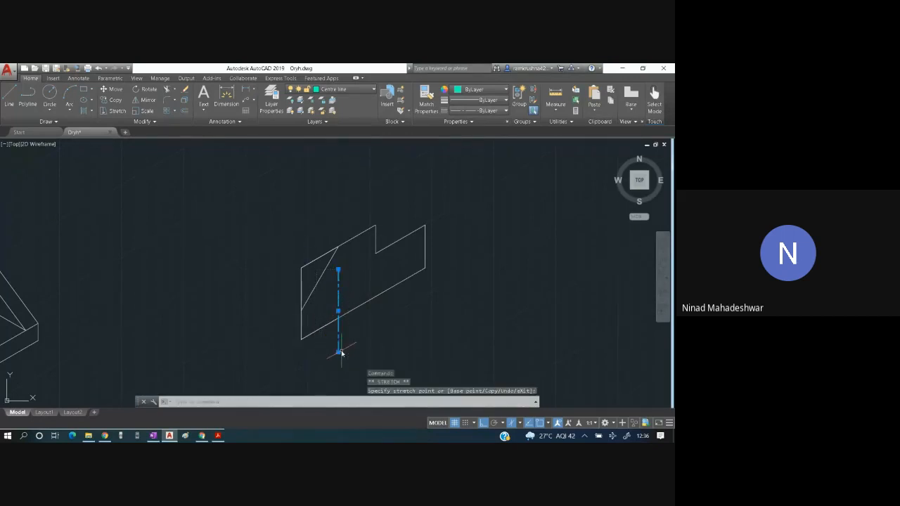
pyautogui.press('Escape')
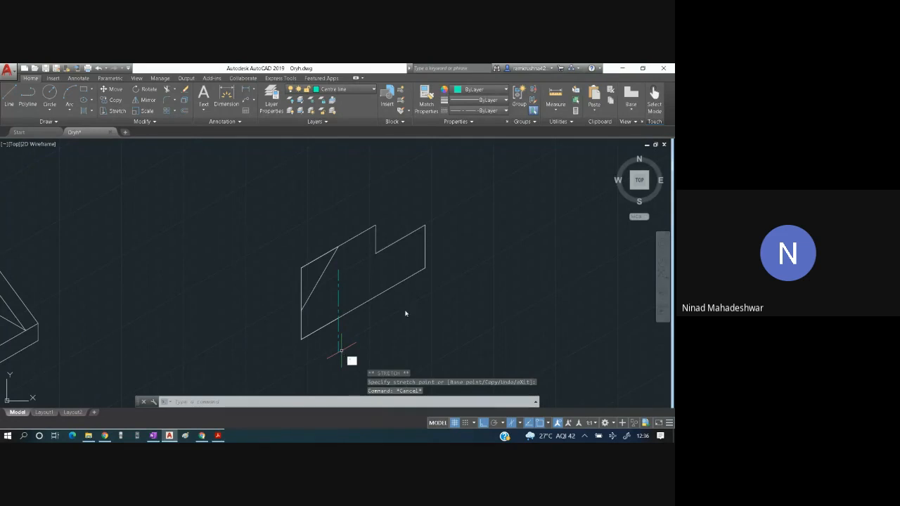
pyautogui.click(422, 321)
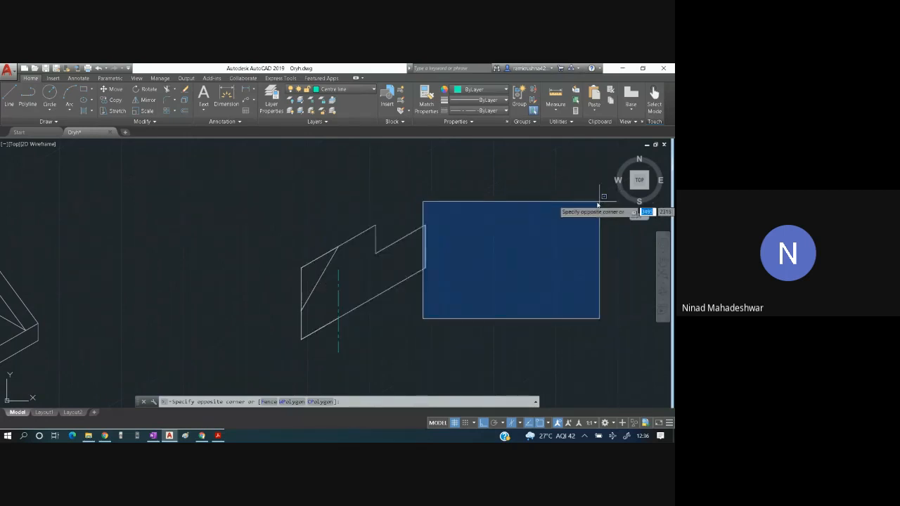
pyautogui.press('Escape')
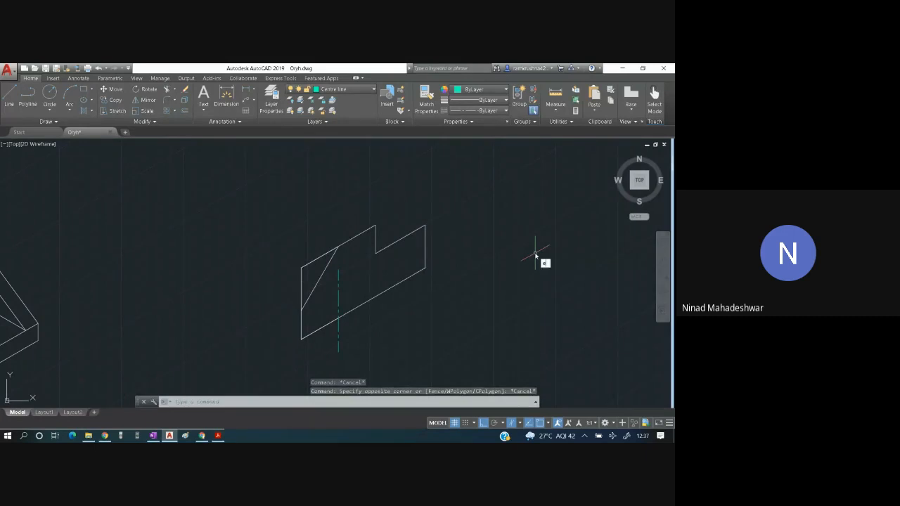
pyautogui.write('l')
pyautogui.press('Return')
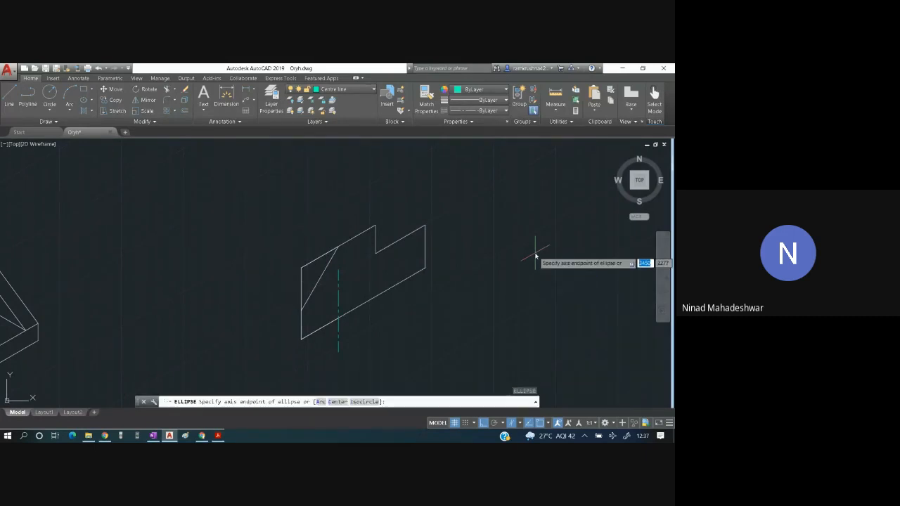
pyautogui.click(362, 401)
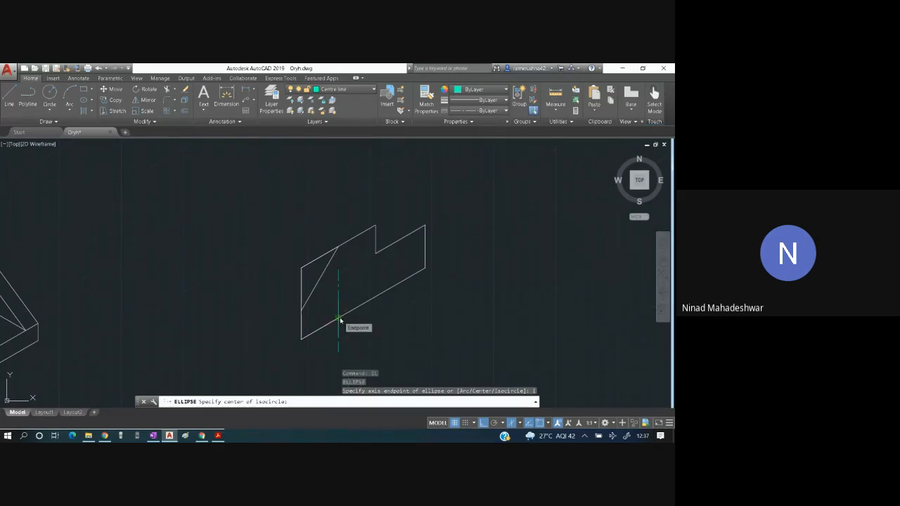
pyautogui.press('Escape')
# On layer 0, draw an ellipse isocircle of radius 18 centred where the centre line crosses the front face's bottom edge.
pyautogui.click(345, 90)
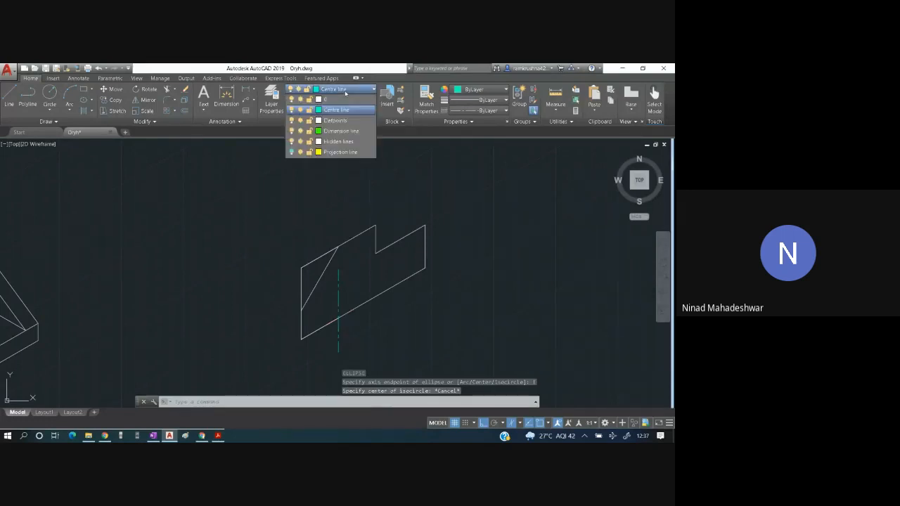
pyautogui.click(337, 99)
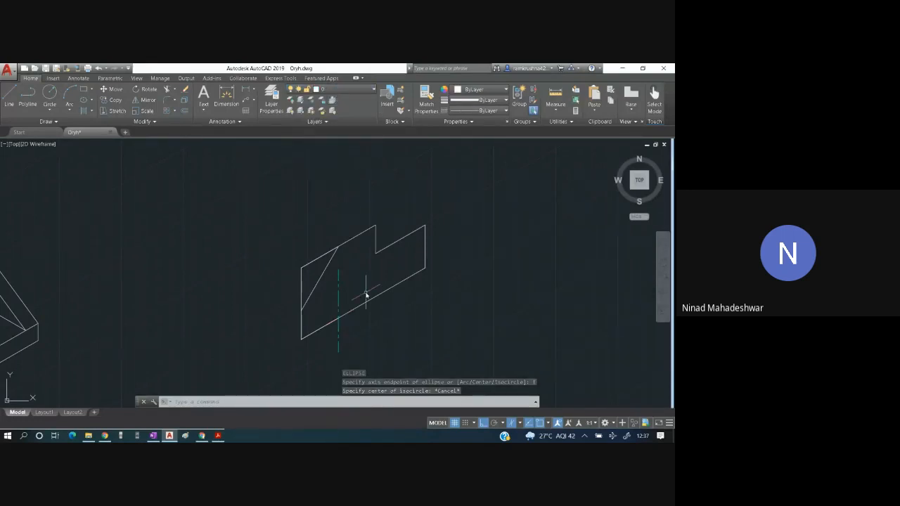
pyautogui.press('Return')
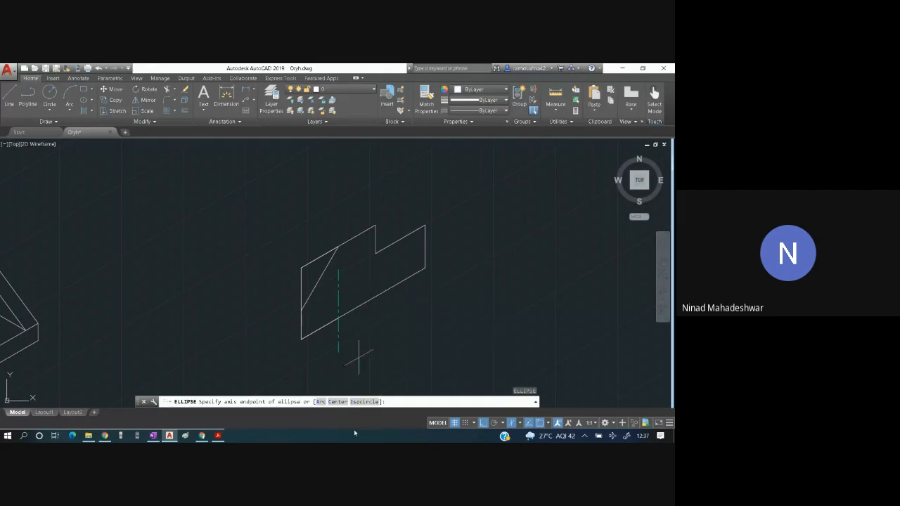
pyautogui.click(363, 401)
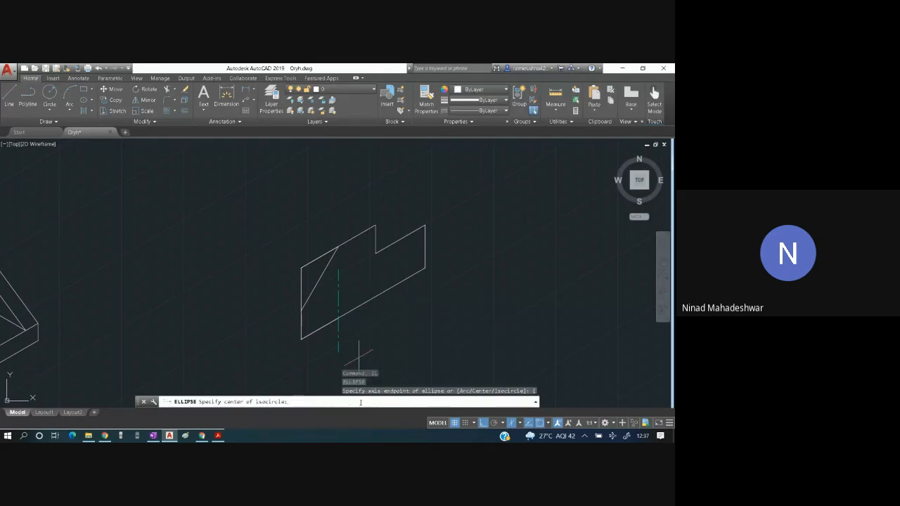
pyautogui.click(338, 321)
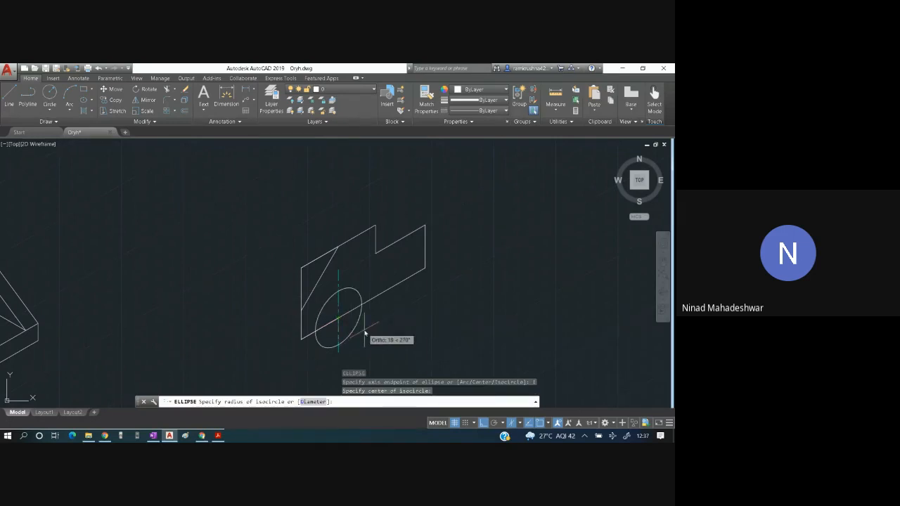
pyautogui.write('18')
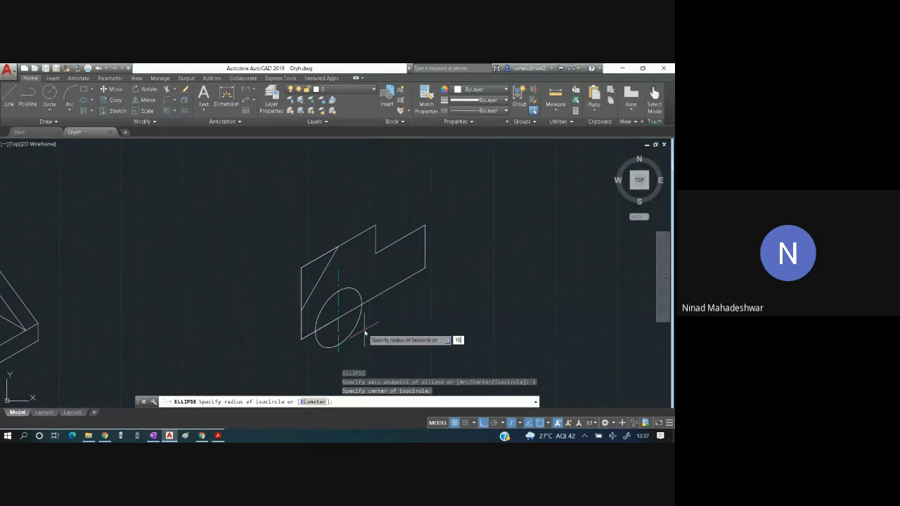
pyautogui.press('Return')
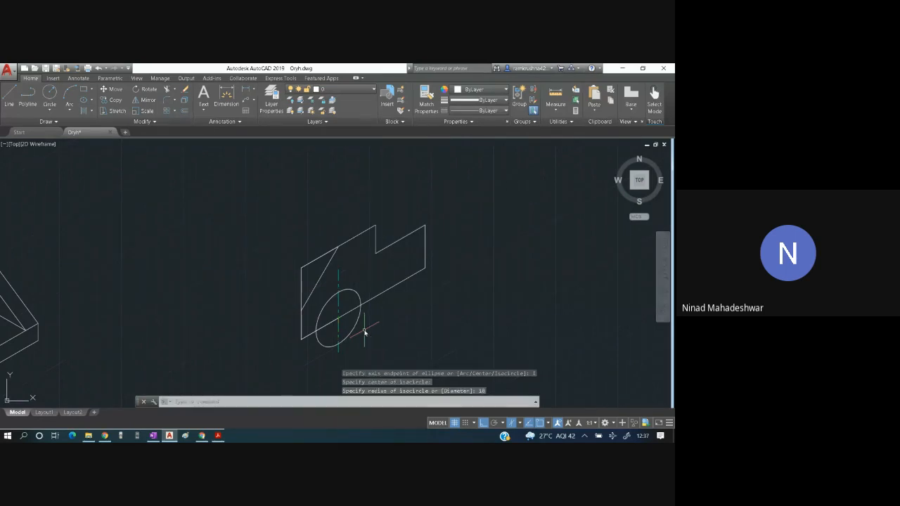
pyautogui.press('Escape')
# Trim away both parts of the isocircle below the bottom edge, using all objects as cutting edges, to leave the semicircular opening.
pyautogui.hotkey('ctrl', 'a')
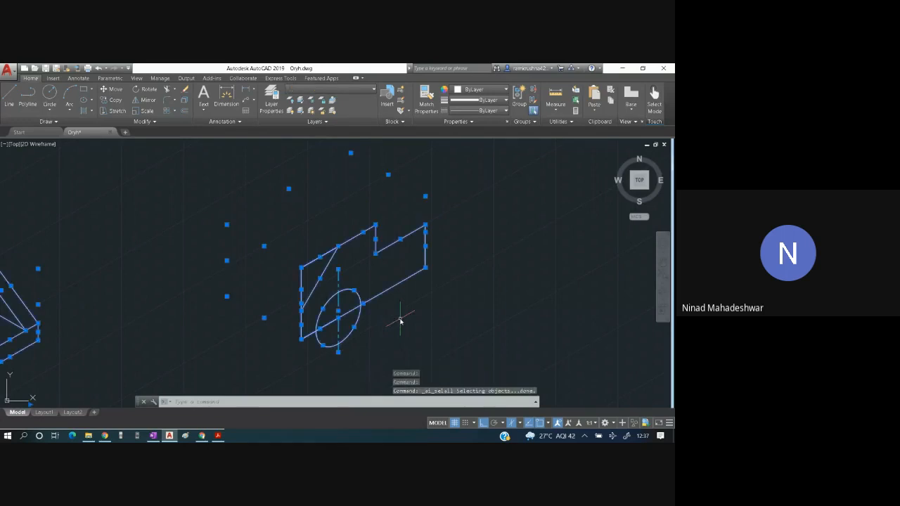
pyautogui.click(167, 90)
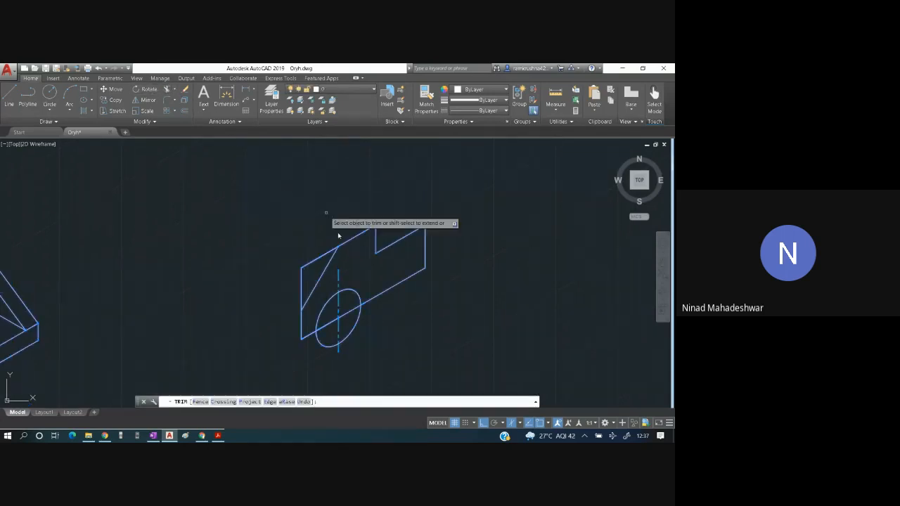
pyautogui.click(351, 338)
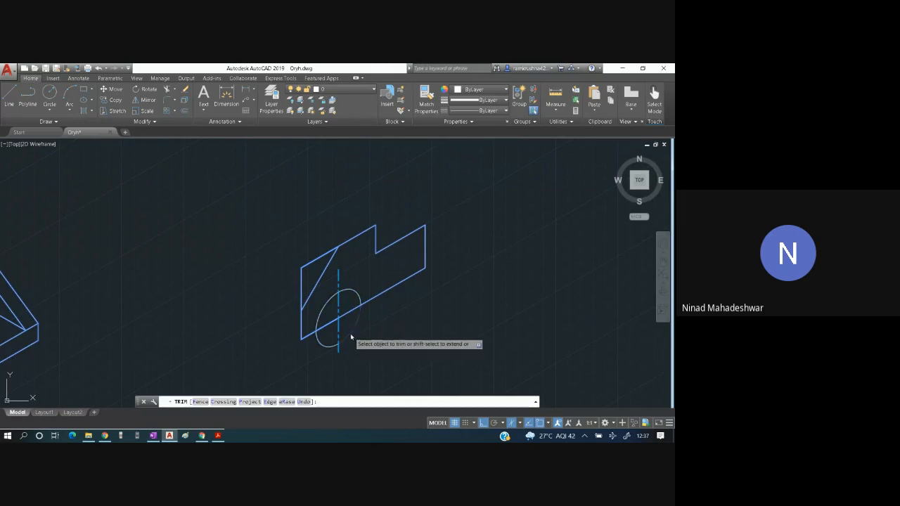
pyautogui.click(325, 345)
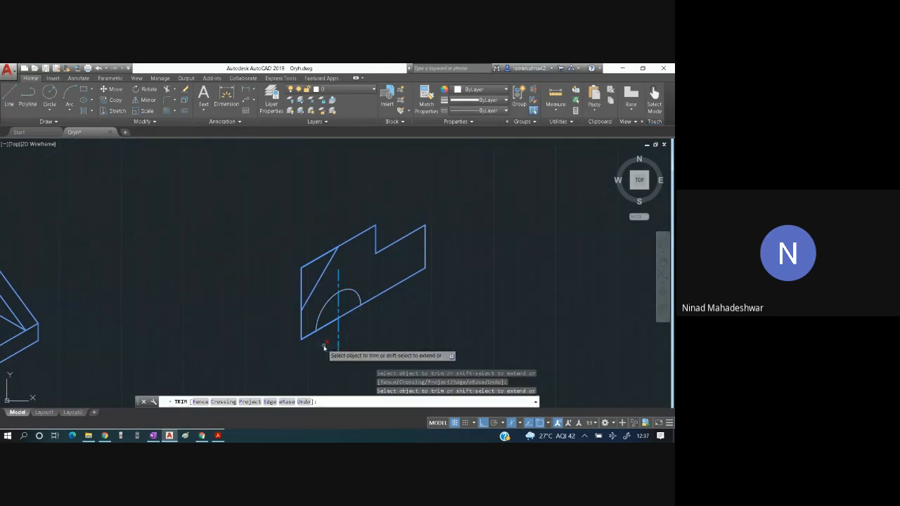
pyautogui.press('Escape')
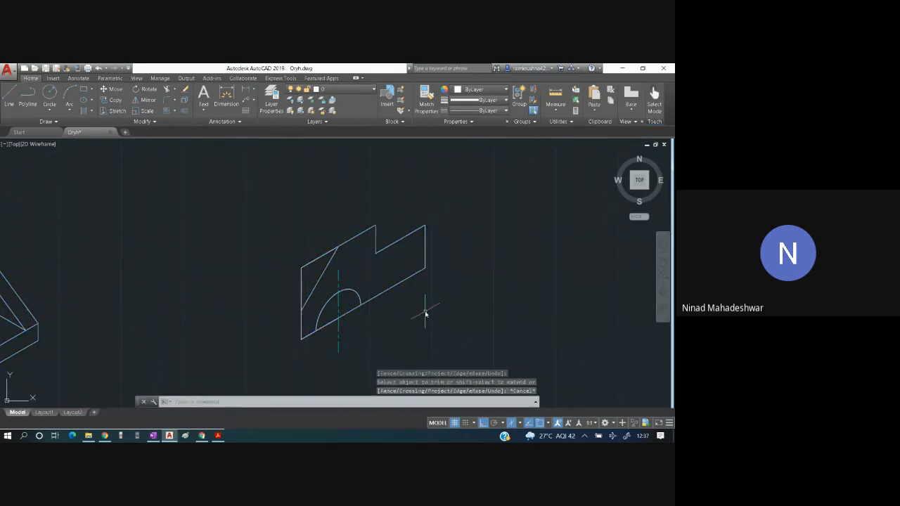
# Check problem 58's views in the assignment PDF, return to AutoCAD and turn on the Projection line layer.
pyautogui.hotkey('alt', 'Tab')
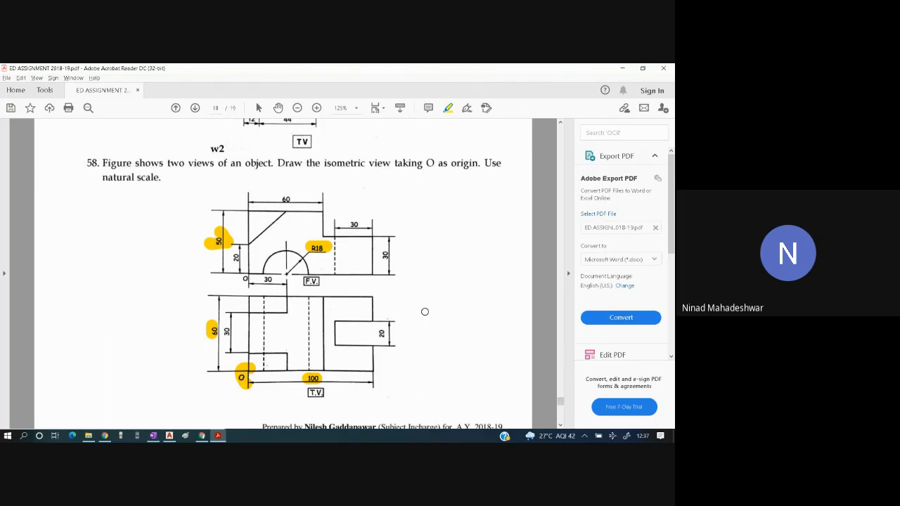
pyautogui.hotkey('alt', 'Tab')
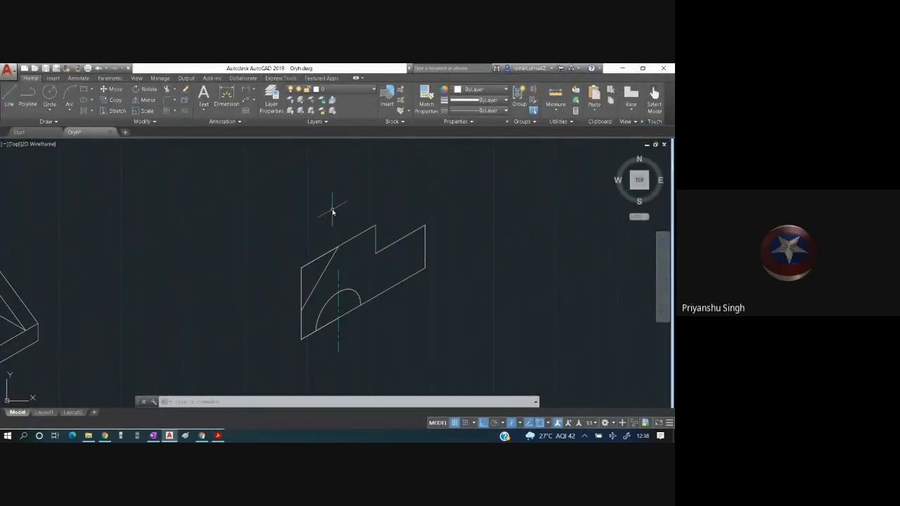
pyautogui.click(365, 92)
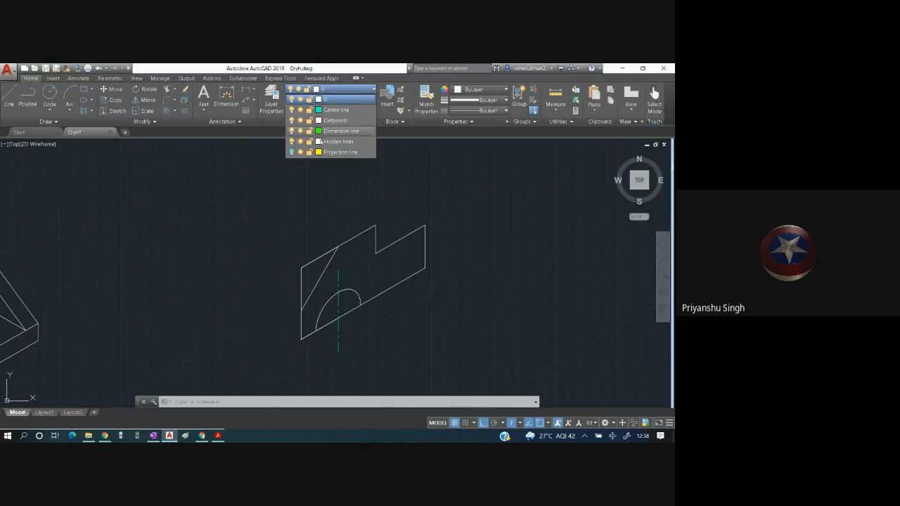
pyautogui.click(292, 153)
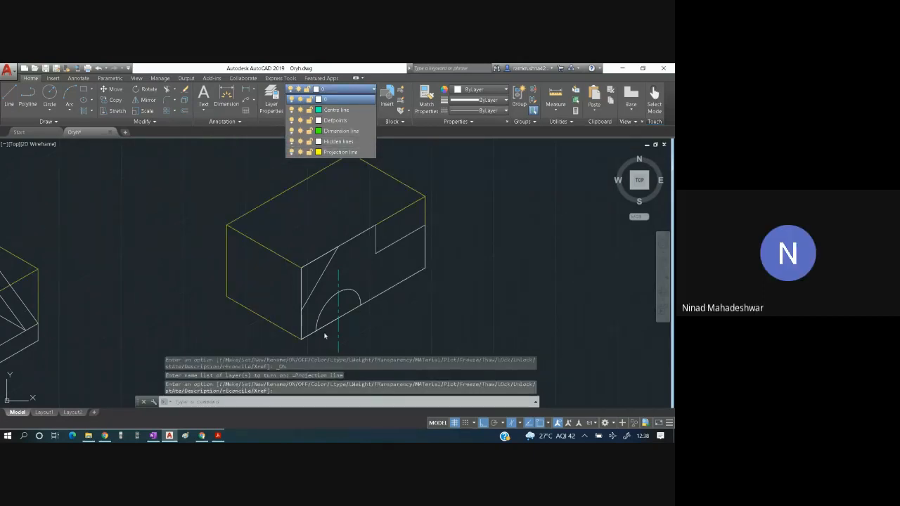
pyautogui.click(224, 297)
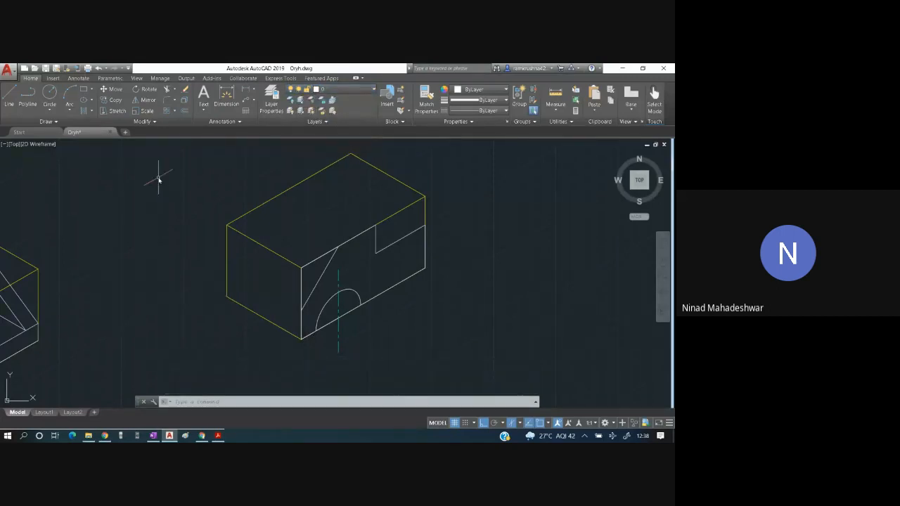
# Draw a line along the projection box's receding bottom edge, from the front face's lower near corner to the rear corner, on the left isoplane.
pyautogui.click(10, 96)
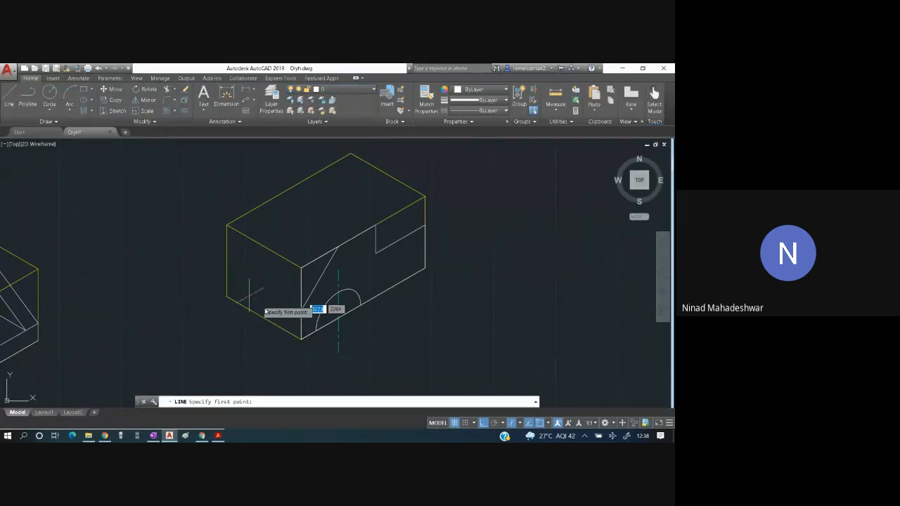
pyautogui.press('Escape')
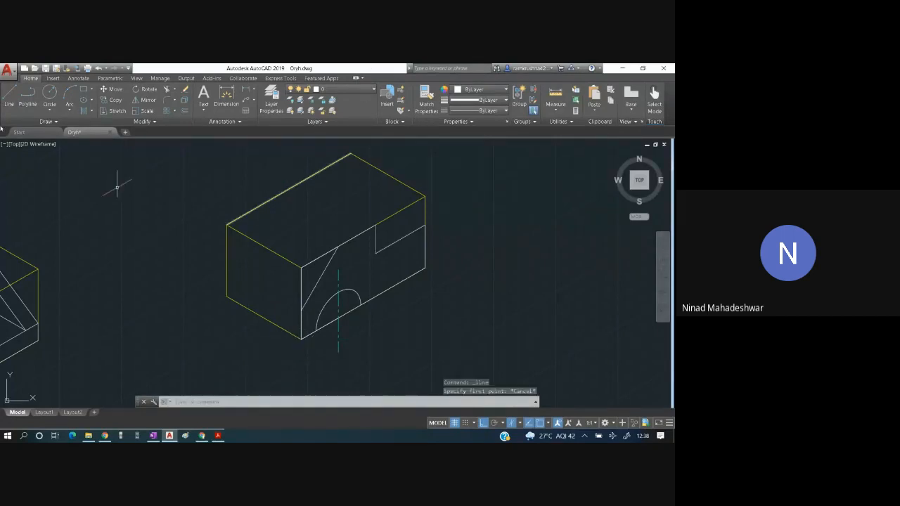
pyautogui.click(11, 97)
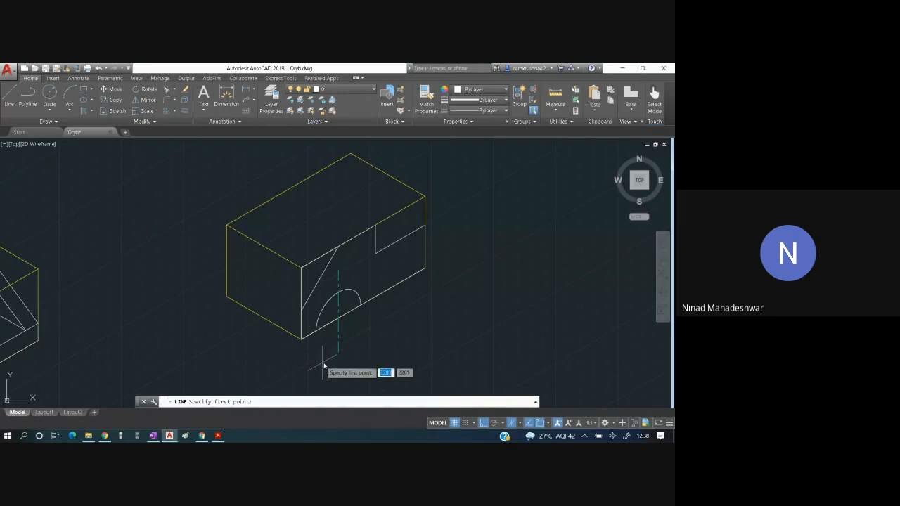
pyautogui.click(301, 340)
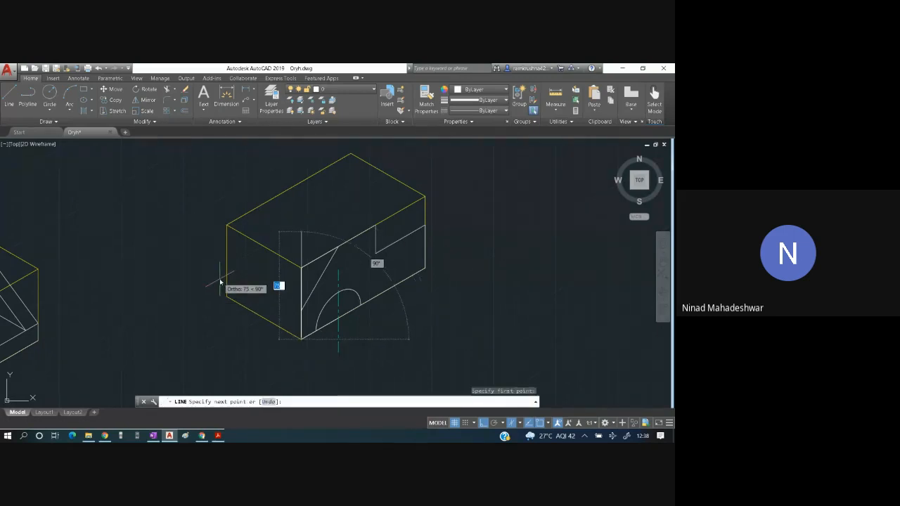
pyautogui.press('F5')
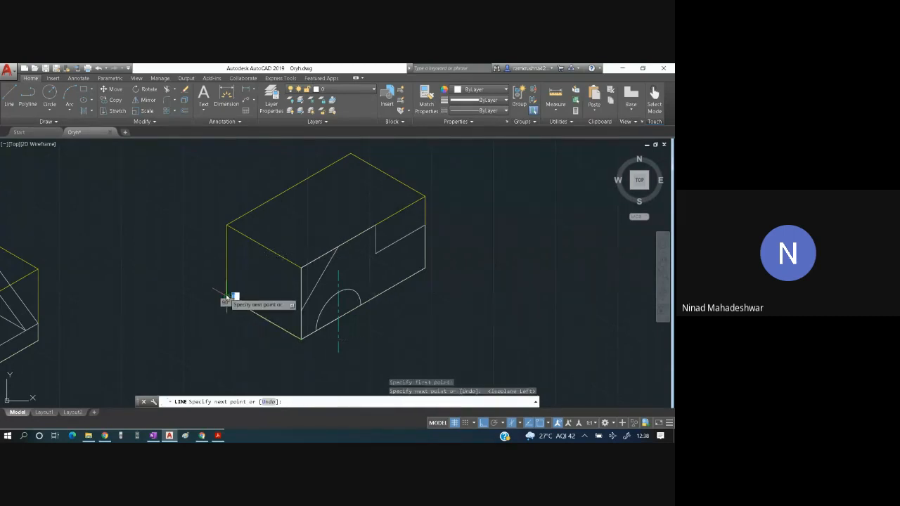
pyautogui.press('Escape')
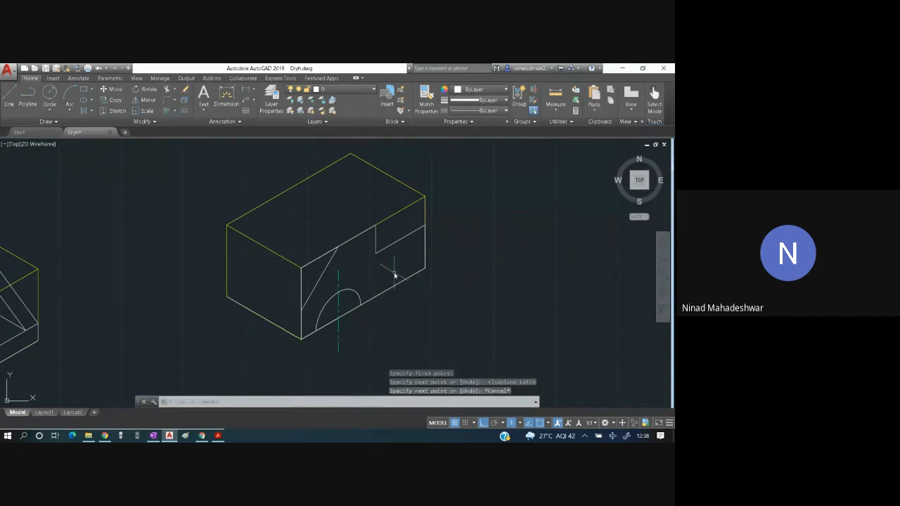
# Lock the Projection line layer and turn it off.
pyautogui.click(368, 92)
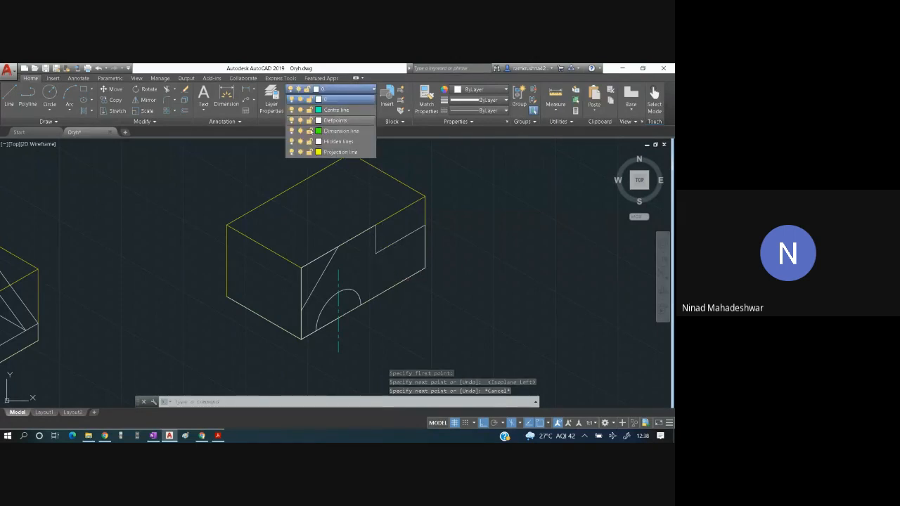
pyautogui.click(309, 152)
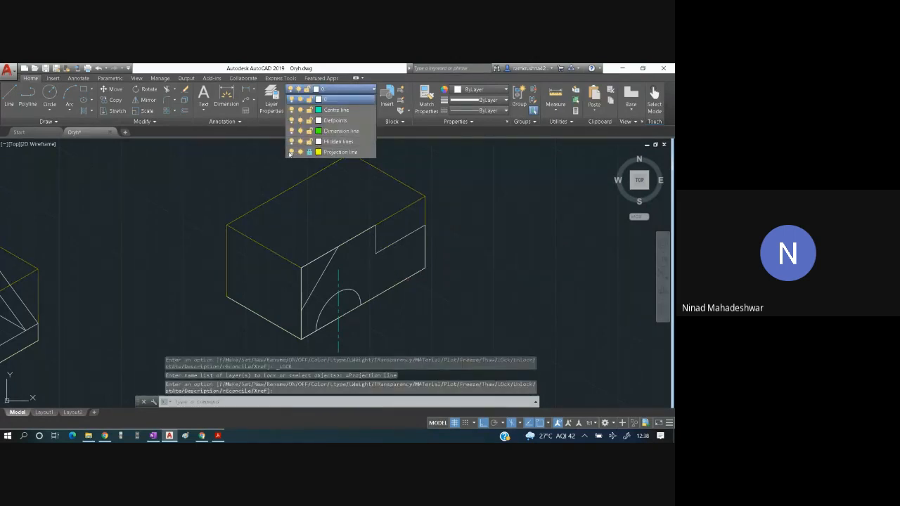
pyautogui.click(291, 152)
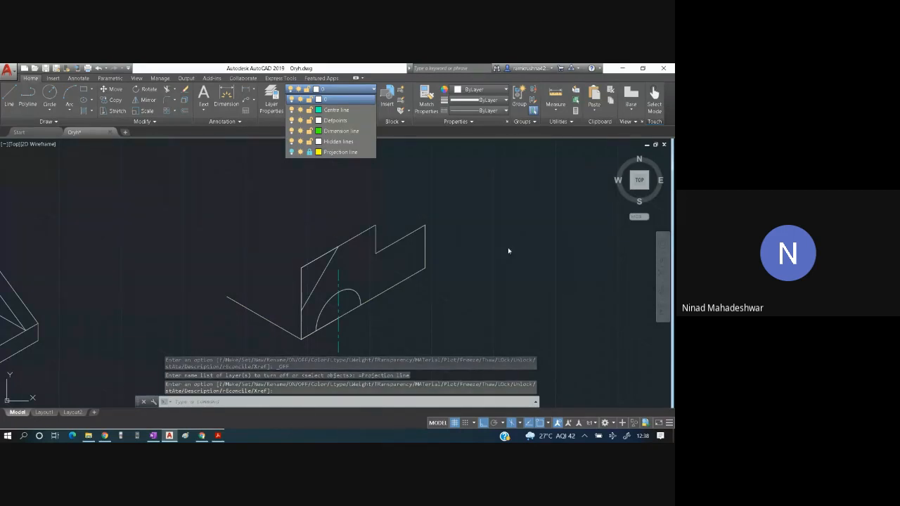
pyautogui.click(467, 310)
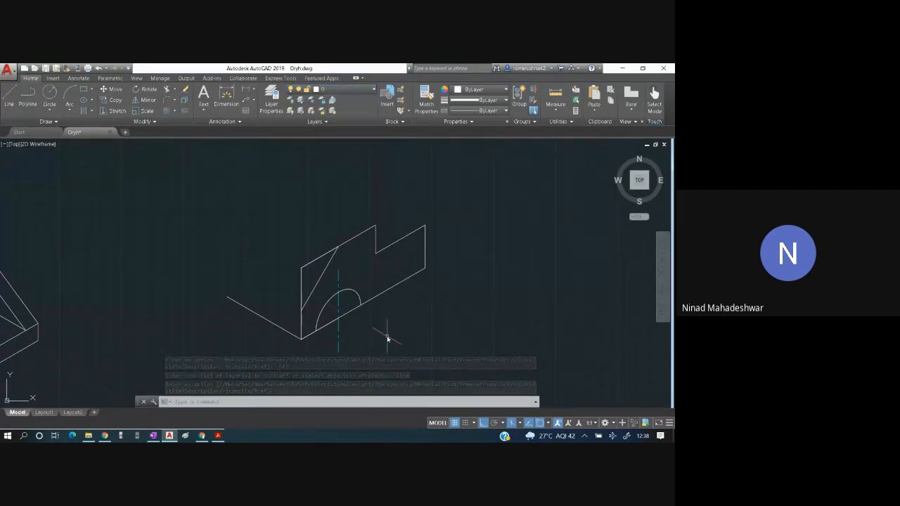
# Copy the whole front face with its centre line from the lower near corner 60 units back along the receding bottom edge.
pyautogui.moveTo(371, 353)
pyautogui.mouseDown()
pyautogui.moveTo(301, 341)
pyautogui.moveTo(301, 330)
pyautogui.moveTo(453, 178)
pyautogui.moveTo(466, 181)
pyautogui.moveTo(476, 227)
pyautogui.mouseUp()
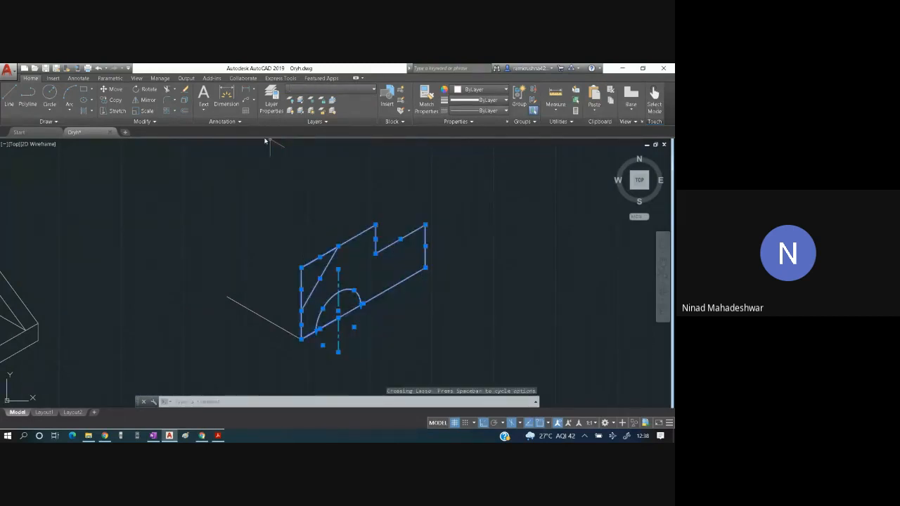
pyautogui.click(114, 100)
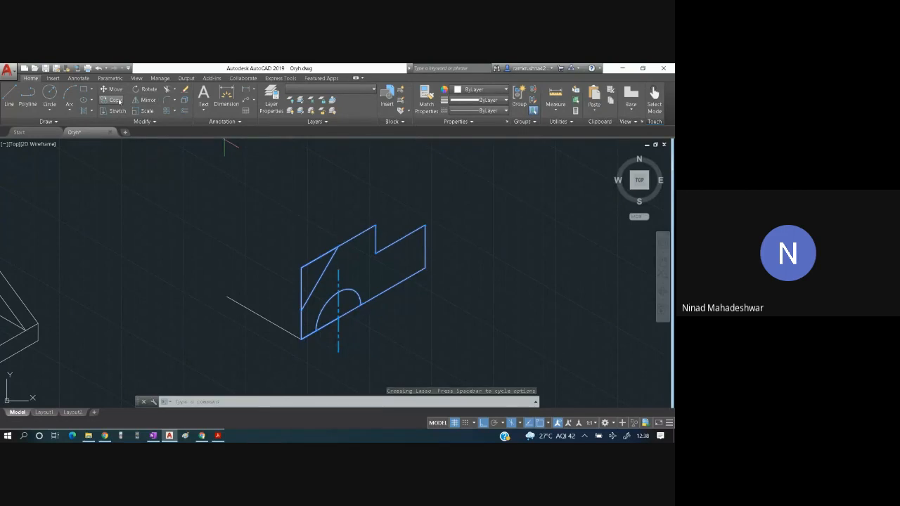
pyautogui.click(301, 339)
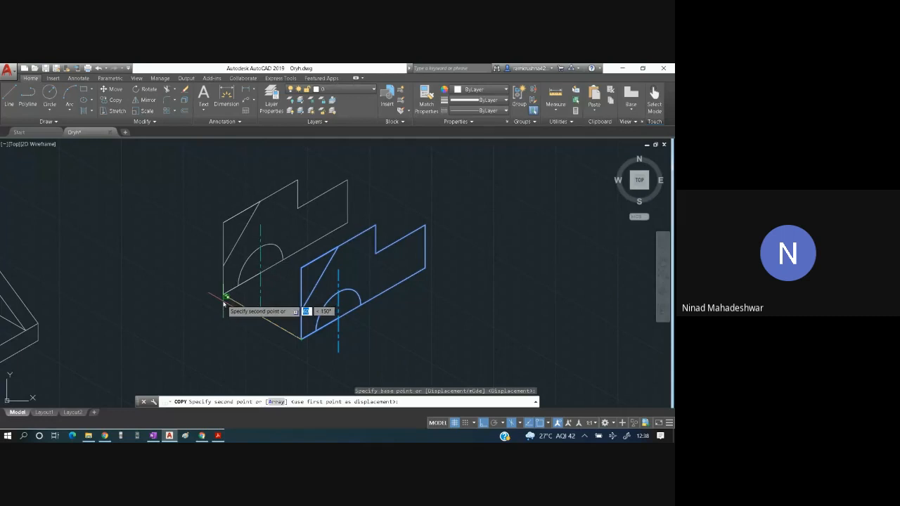
pyautogui.write('60')
pyautogui.press('Return')
pyautogui.press('Escape')
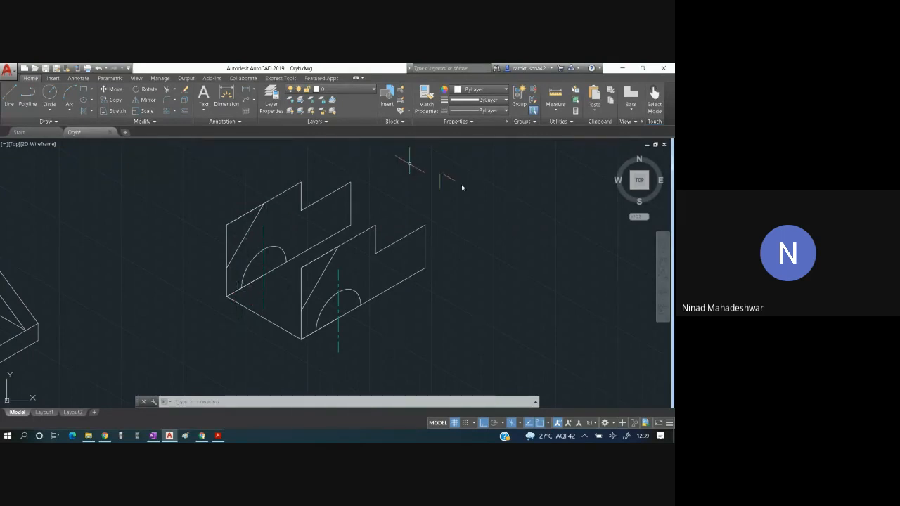
# Copy the receding bottom edge from its front end to both ends of the slanted line, the front face's top corners and the notch's inner corner.
pyautogui.press('l')
pyautogui.press('Return')
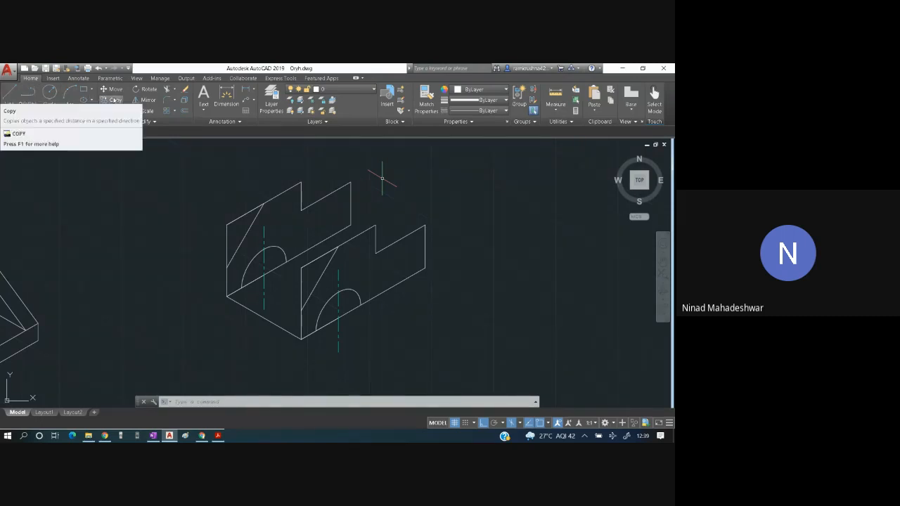
pyautogui.click(111, 100)
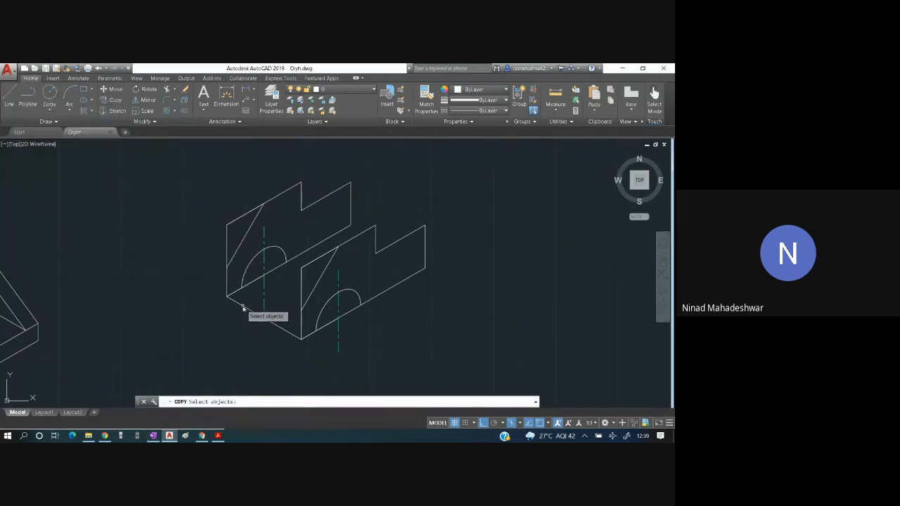
pyautogui.click(242, 309)
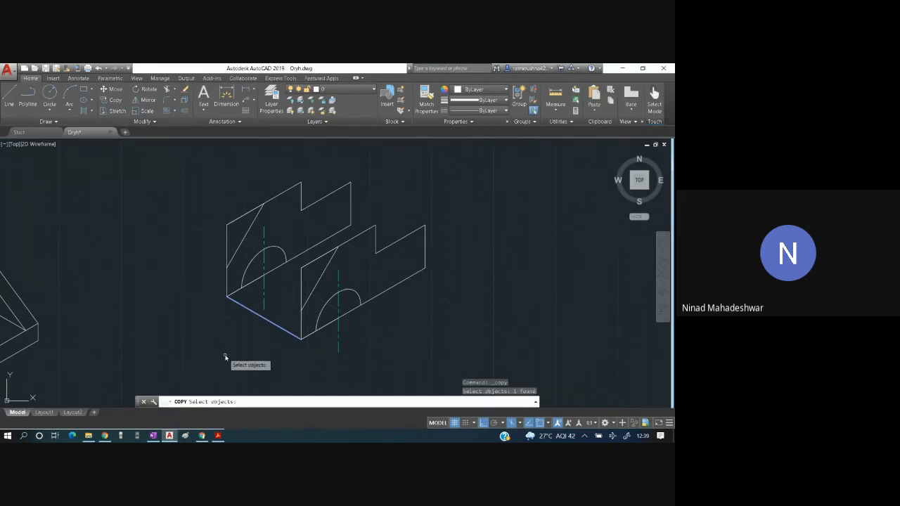
pyautogui.press('Return')
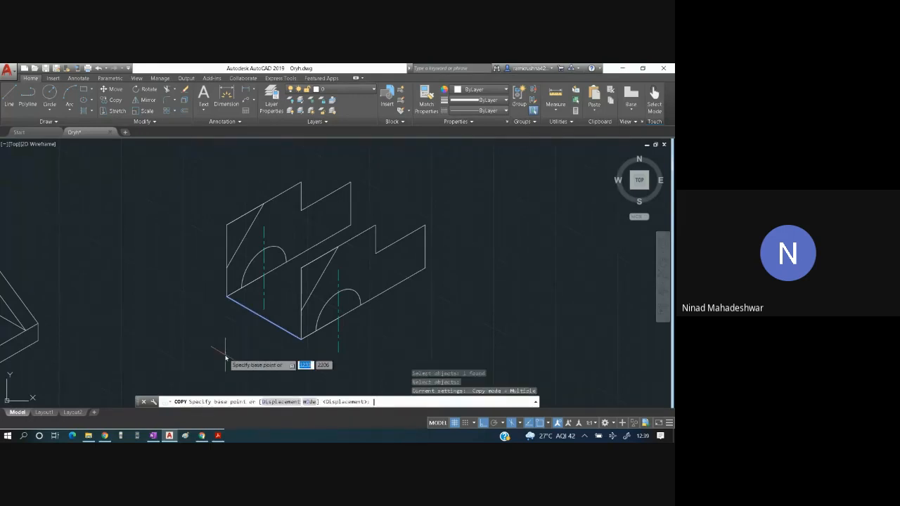
pyautogui.click(301, 340)
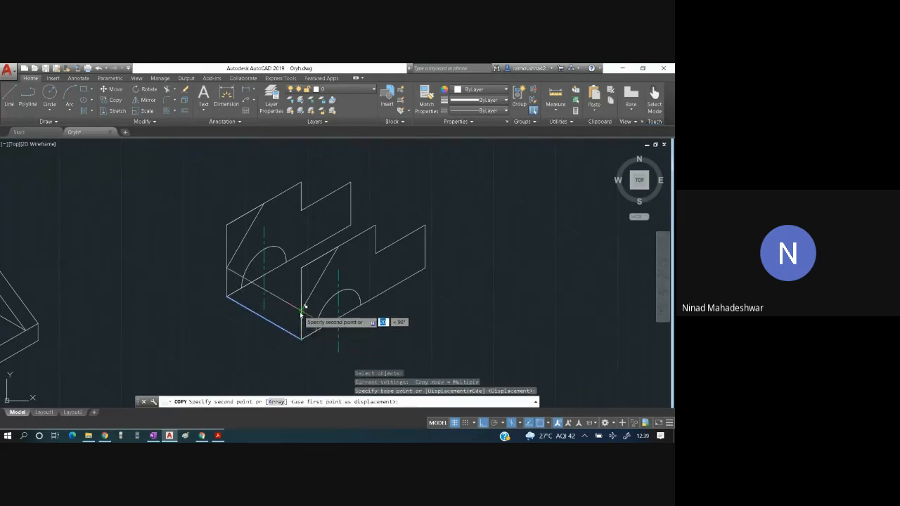
pyautogui.click(301, 313)
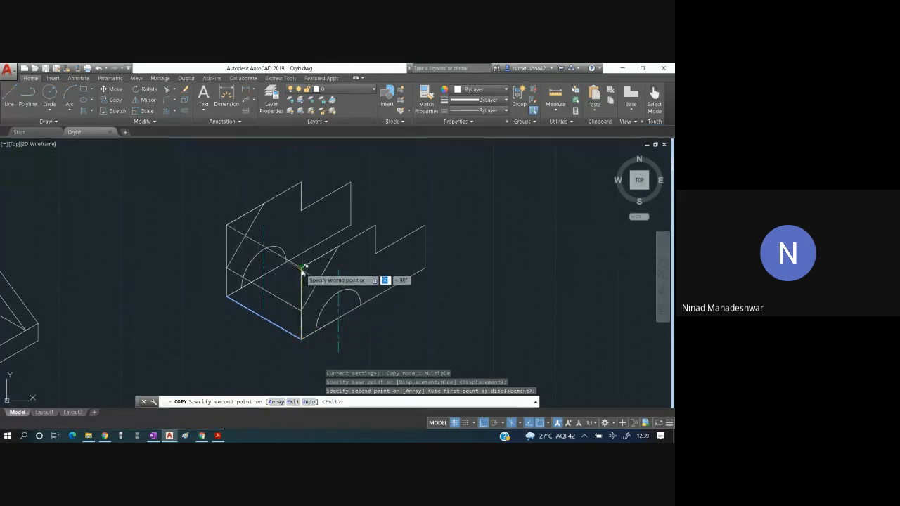
pyautogui.click(304, 265)
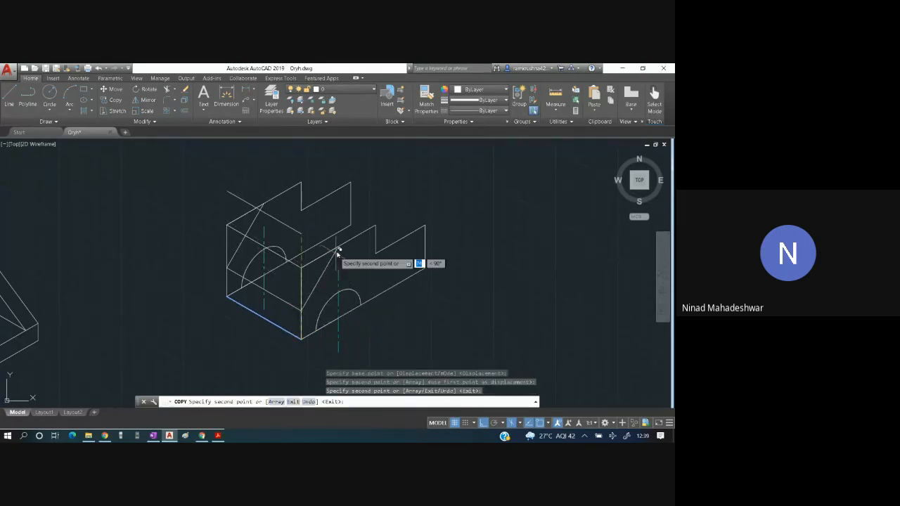
pyautogui.click(340, 246)
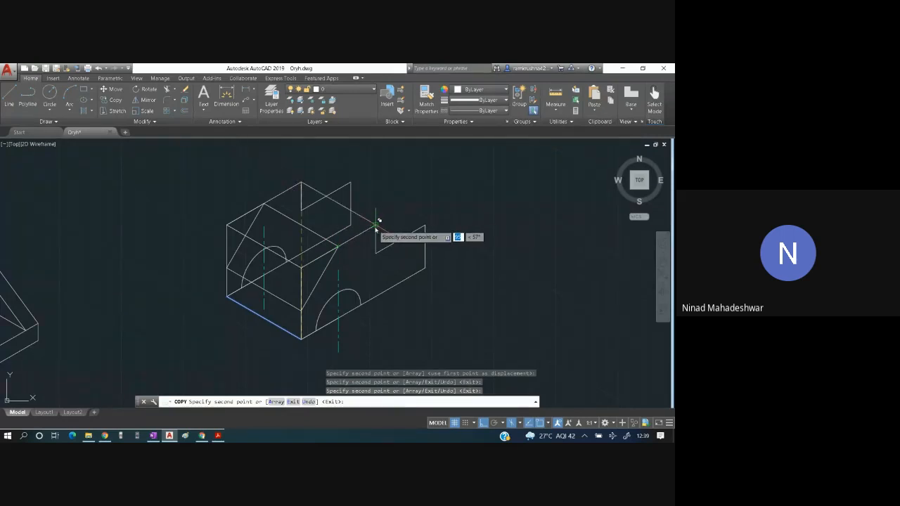
pyautogui.click(378, 222)
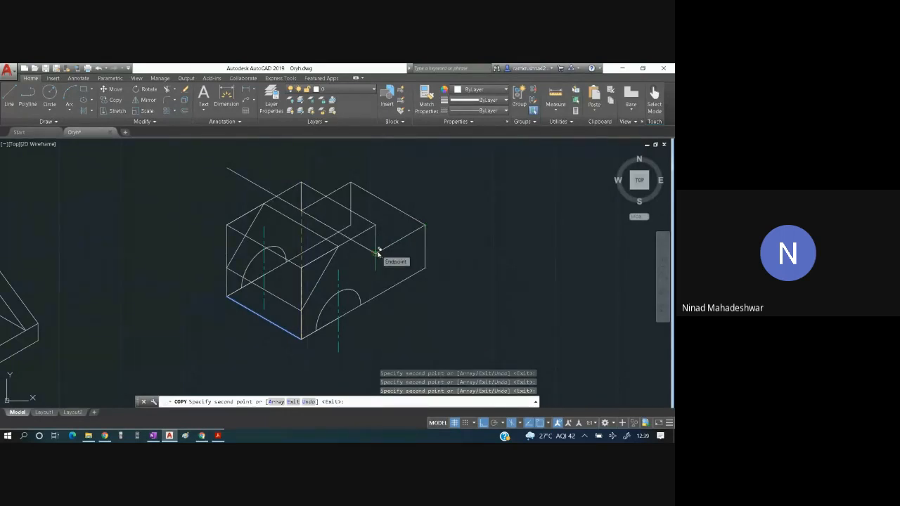
pyautogui.press('Escape')
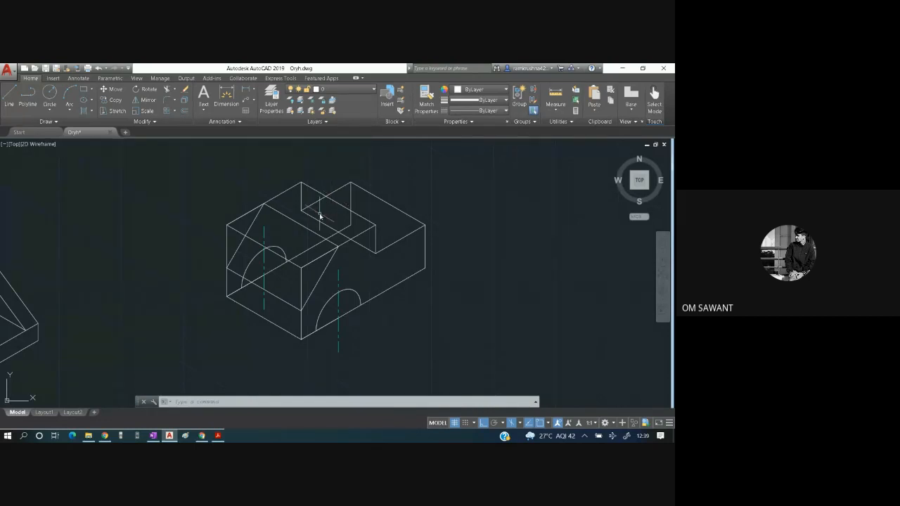
# Delete the hidden rear bottom edge, rear far vertical, receding edge at the notch's floor, leftover rear bottom segment and rear semicircular arc.
pyautogui.click(311, 249)
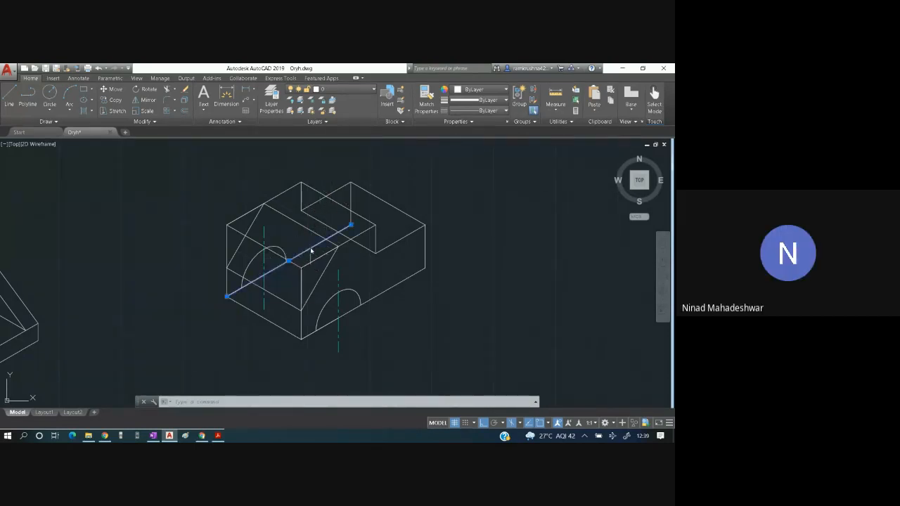
pyautogui.click(351, 192)
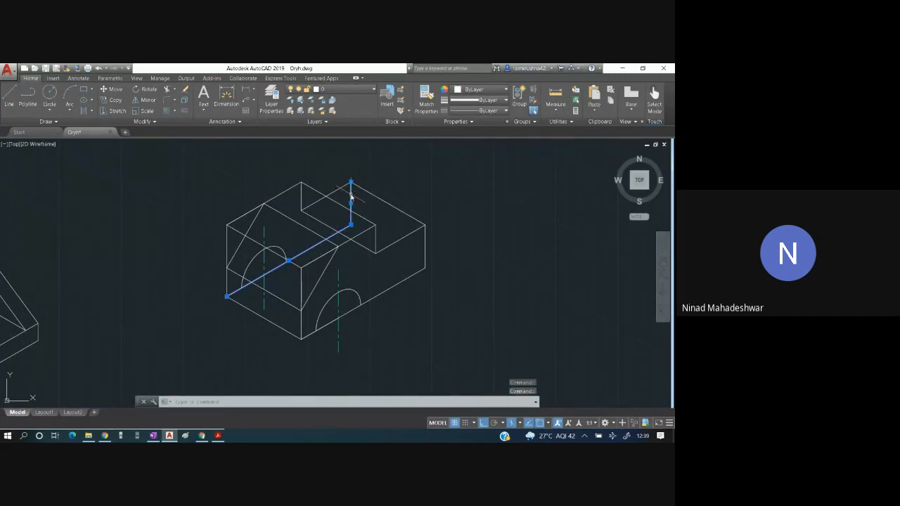
pyautogui.click(321, 224)
pyautogui.press('Delete')
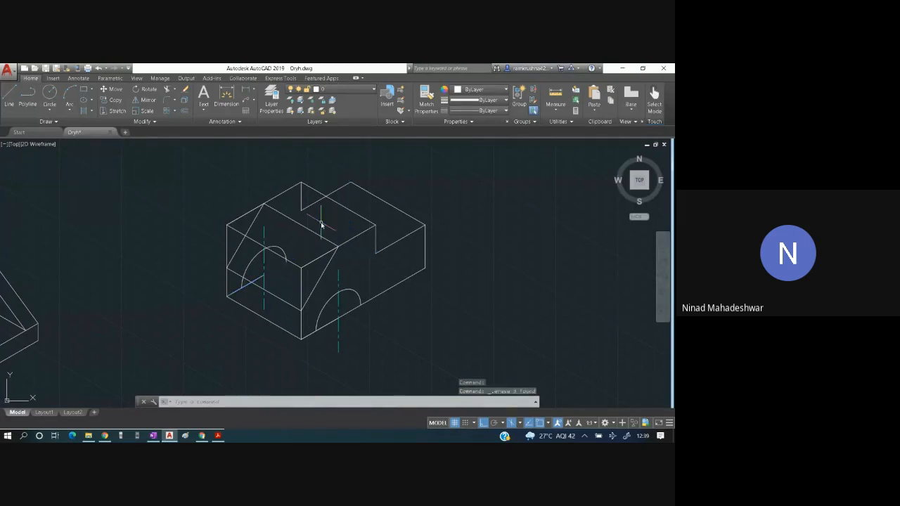
pyautogui.click(244, 289)
pyautogui.press('Delete')
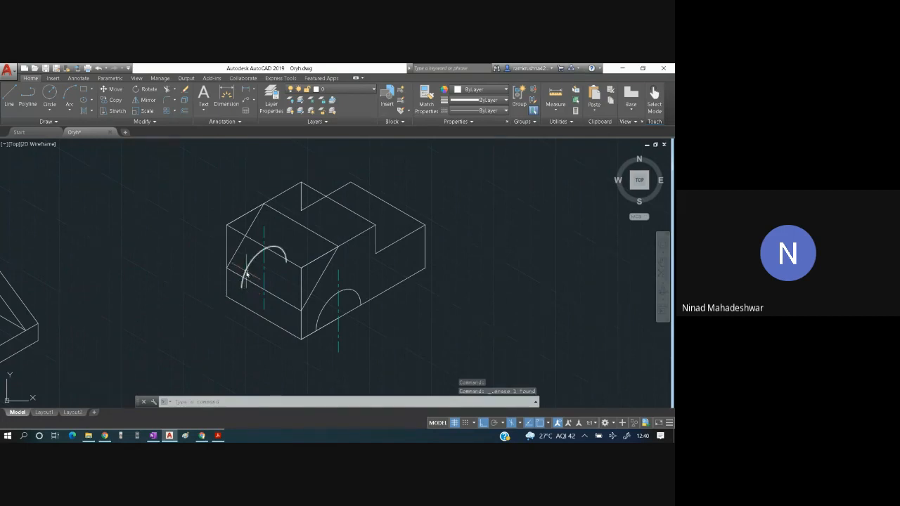
pyautogui.click(246, 274)
pyautogui.press('Delete')
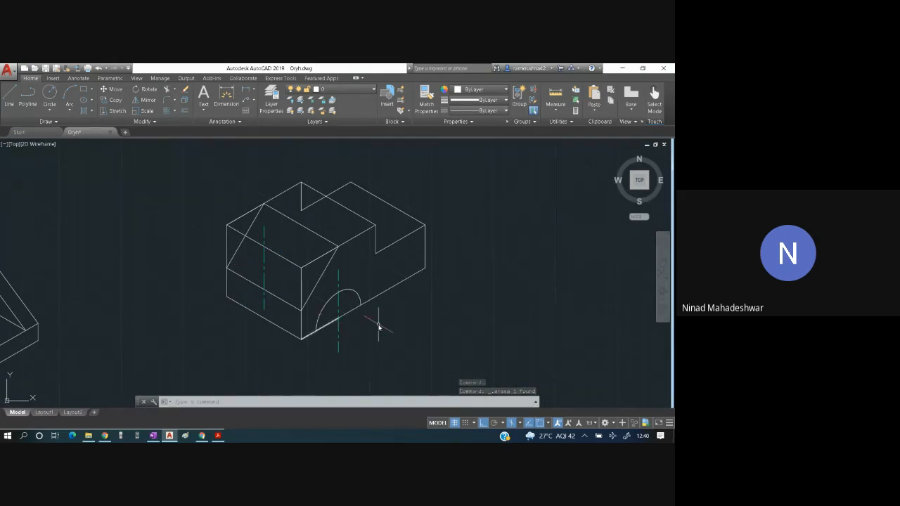
# Delete the duplicate segment on the front face's bottom edge and trim that edge inside the semicircular opening, using all objects as cutting edges.
pyautogui.click(321, 327)
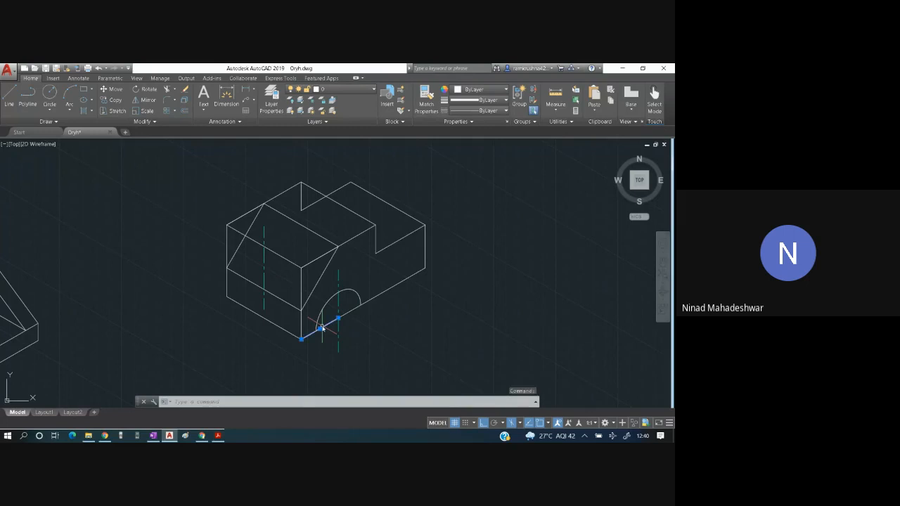
pyautogui.press('Delete')
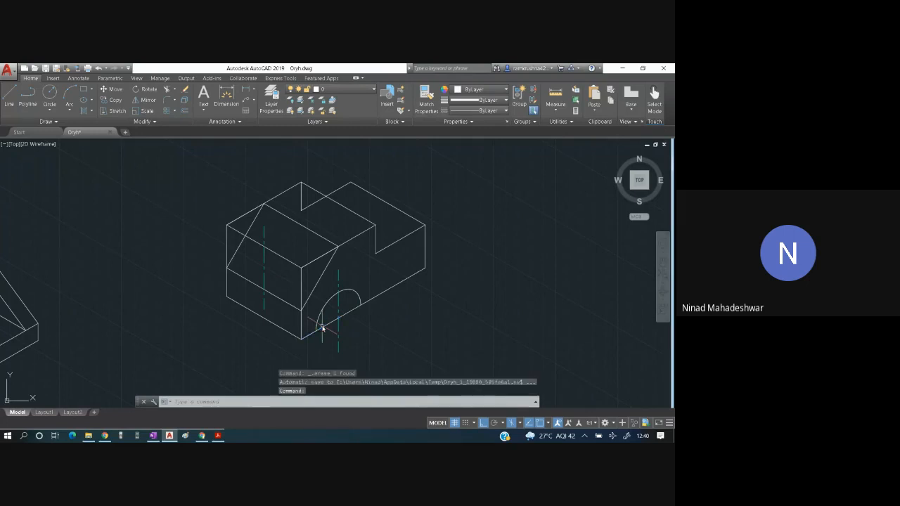
pyautogui.hotkey('ctrl', 'a')
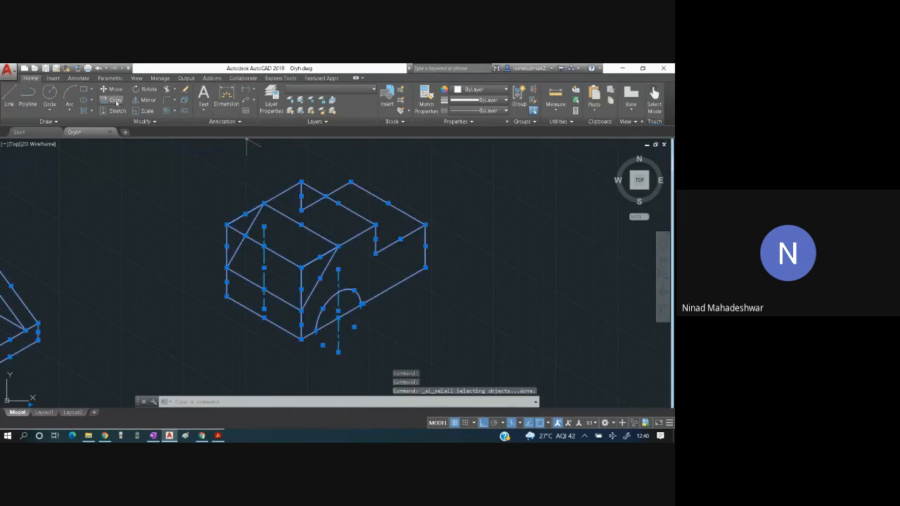
pyautogui.click(168, 89)
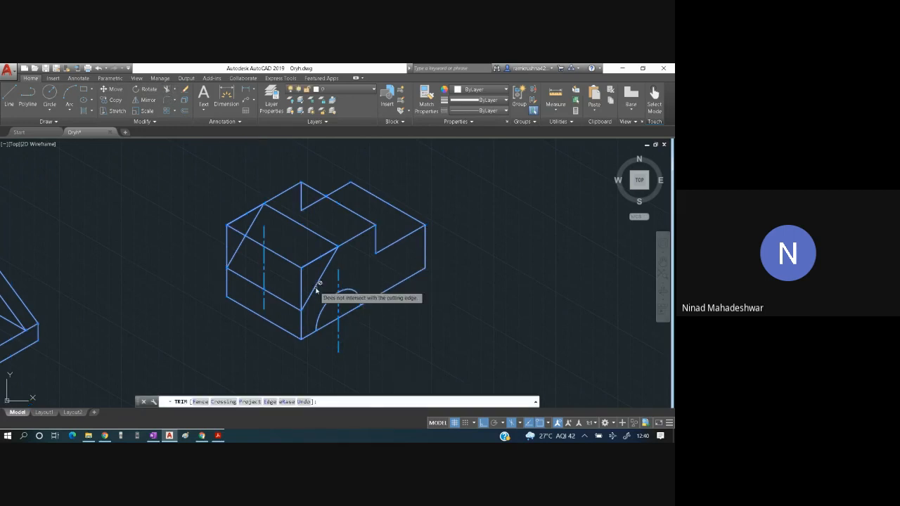
pyautogui.click(346, 315)
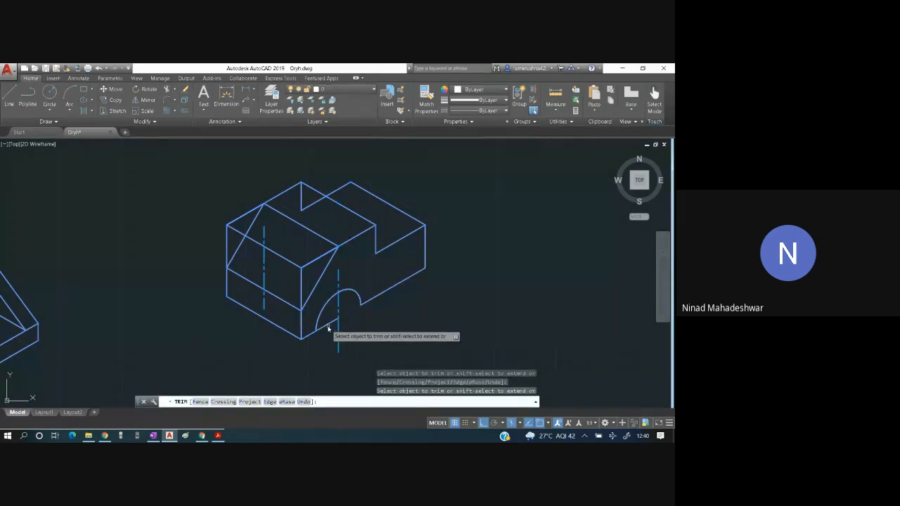
pyautogui.press('Escape')
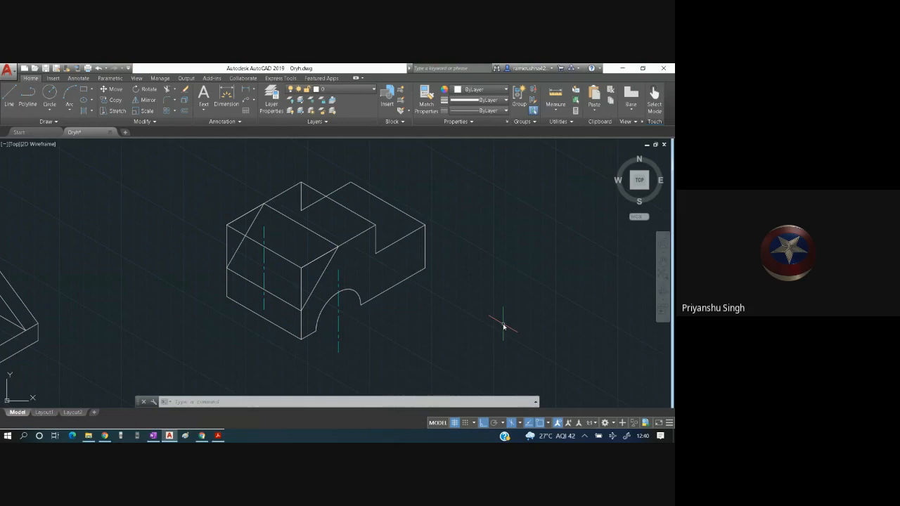
# Trim the hidden part of the rear notch edge behind the top face, using all objects as cutting edges, and delete the rear notch's vertical edge.
pyautogui.hotkey('ctrl', 'a')
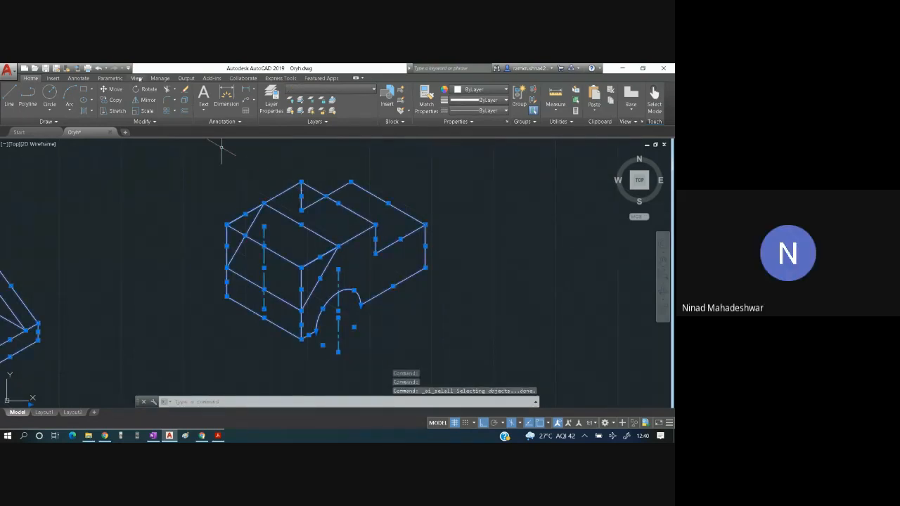
pyautogui.click(167, 90)
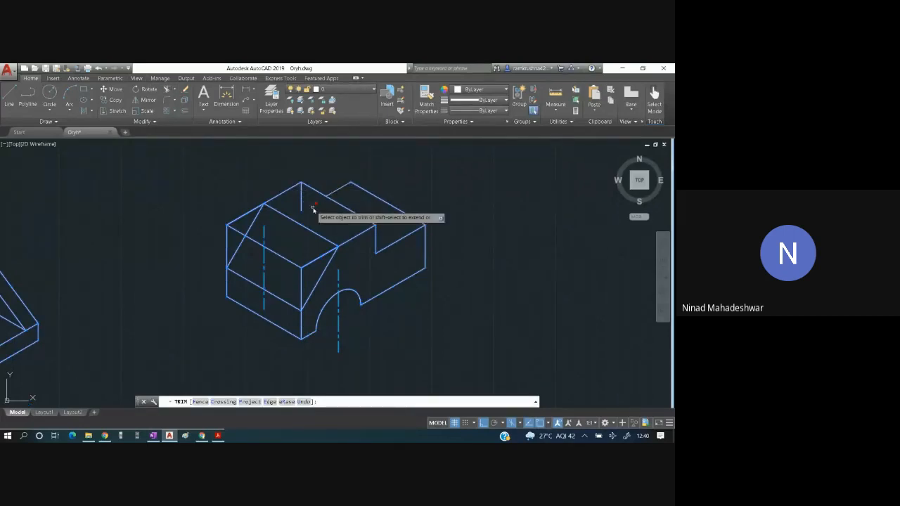
pyautogui.click(311, 204)
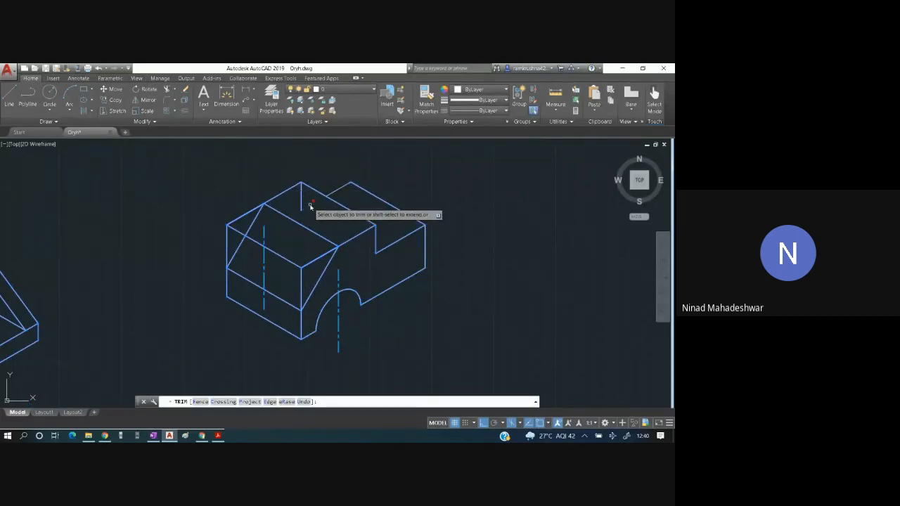
pyautogui.click(310, 206)
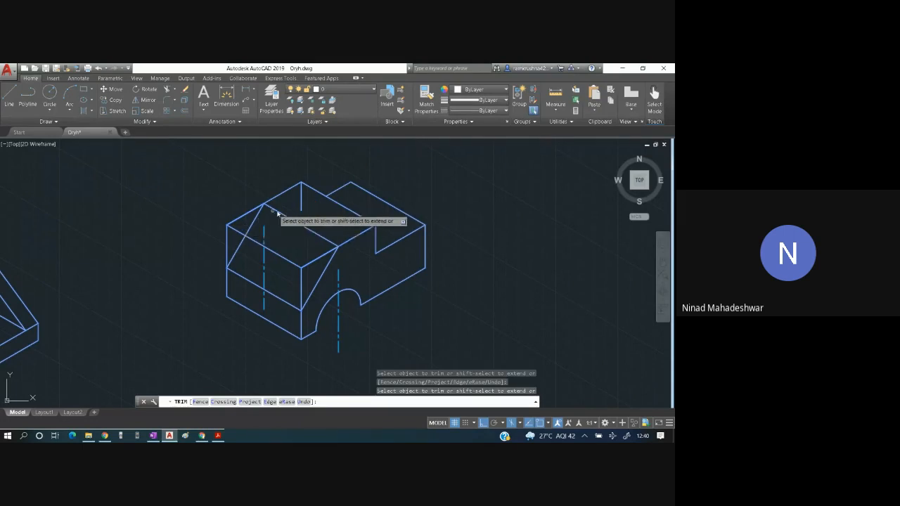
pyautogui.press('Escape')
pyautogui.click(300, 205)
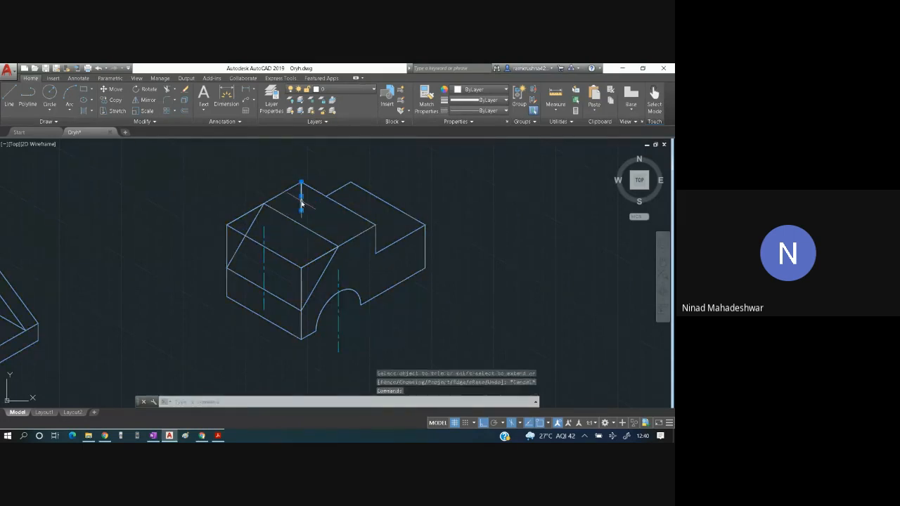
pyautogui.press('Delete')
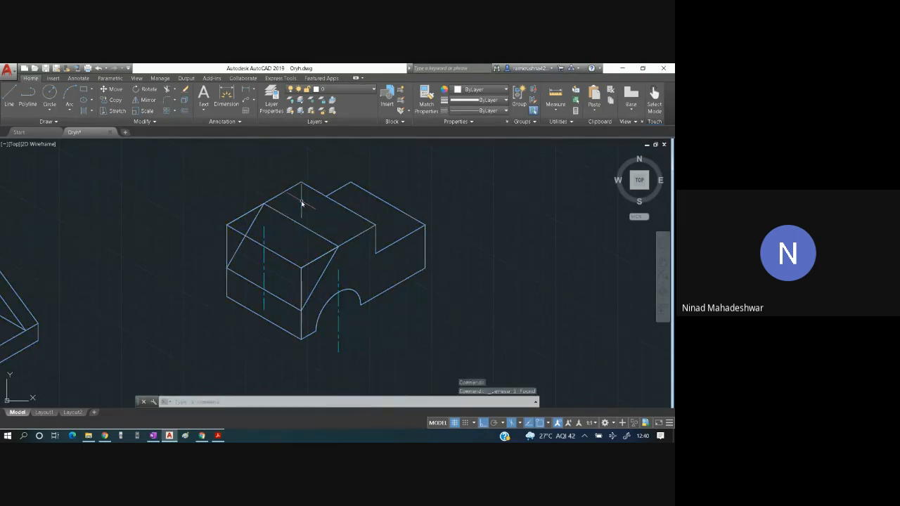
# Delete the vertical centre lines of both the front and rear faces.
pyautogui.click(263, 266)
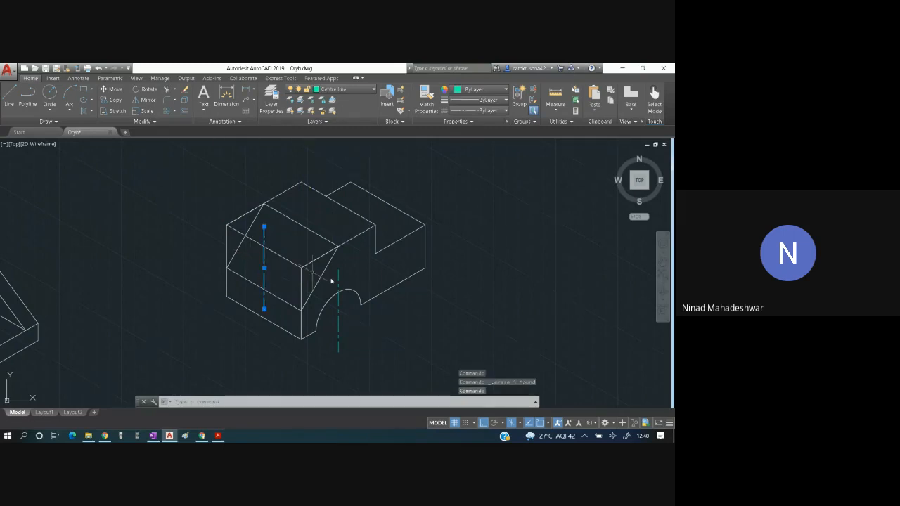
pyautogui.click(338, 288)
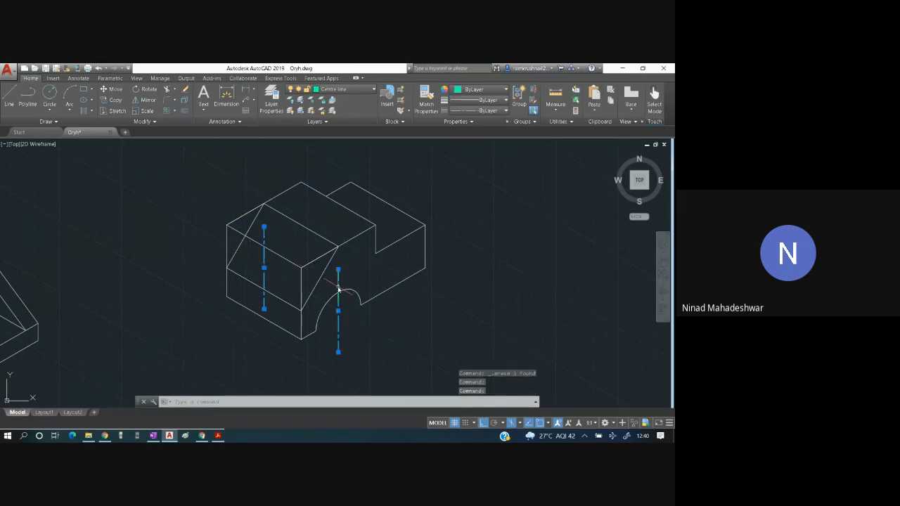
pyautogui.press('Delete')
# Switch to the assignment PDF, highlight the T-shaped outline of the raised part in problem 58's top view, and return to AutoCAD.
pyautogui.hotkey('alt', 'Tab')
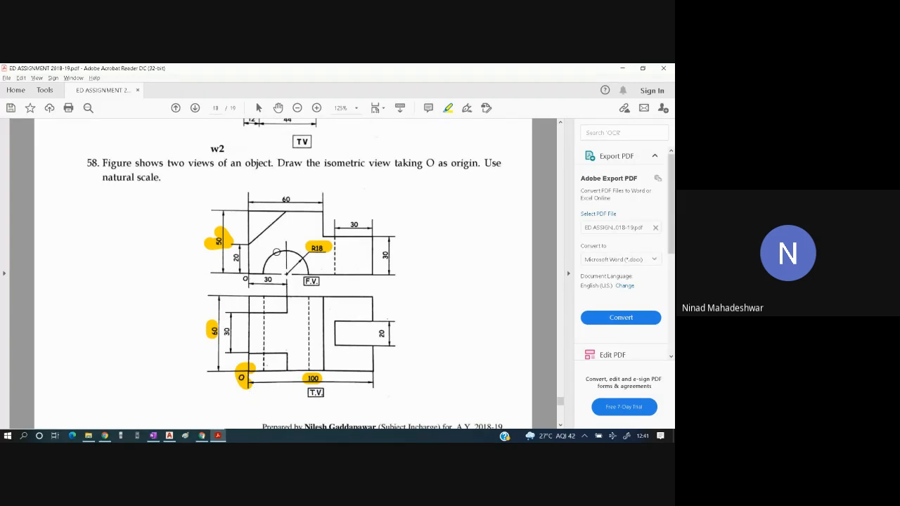
pyautogui.moveTo(291, 297)
pyautogui.mouseDown()
pyautogui.moveTo(324, 301)
pyautogui.moveTo(325, 322)
pyautogui.moveTo(325, 370)
pyautogui.moveTo(294, 383)
pyautogui.moveTo(285, 349)
pyautogui.moveTo(259, 351)
pyautogui.moveTo(247, 340)
pyautogui.moveTo(249, 299)
pyautogui.moveTo(284, 303)
pyautogui.mouseUp()
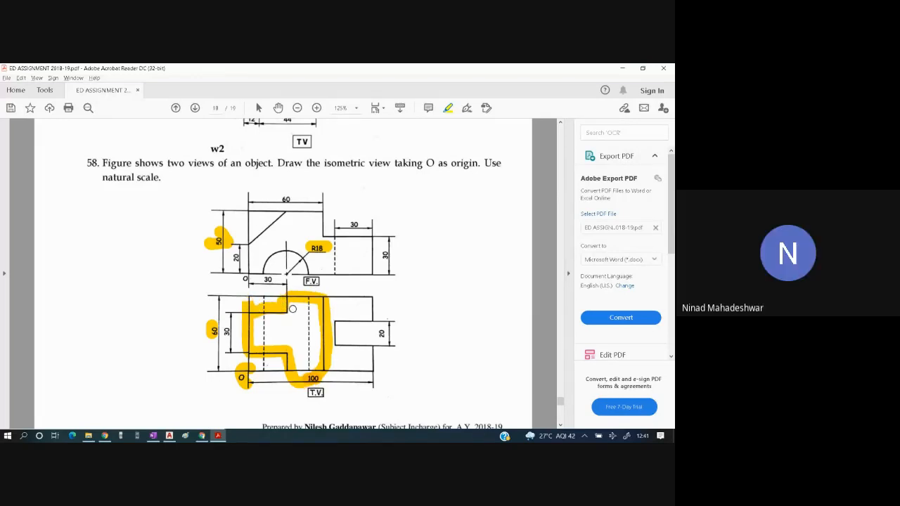
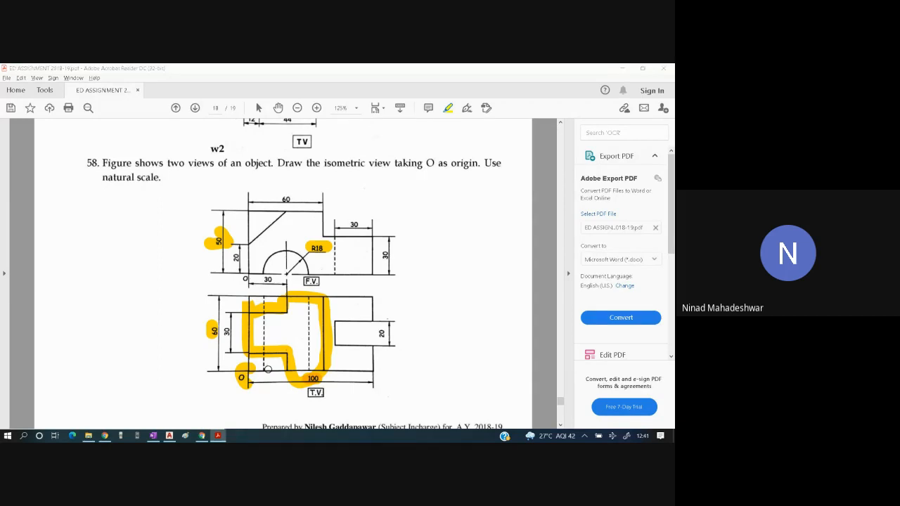
pyautogui.hotkey('alt', 'Tab')
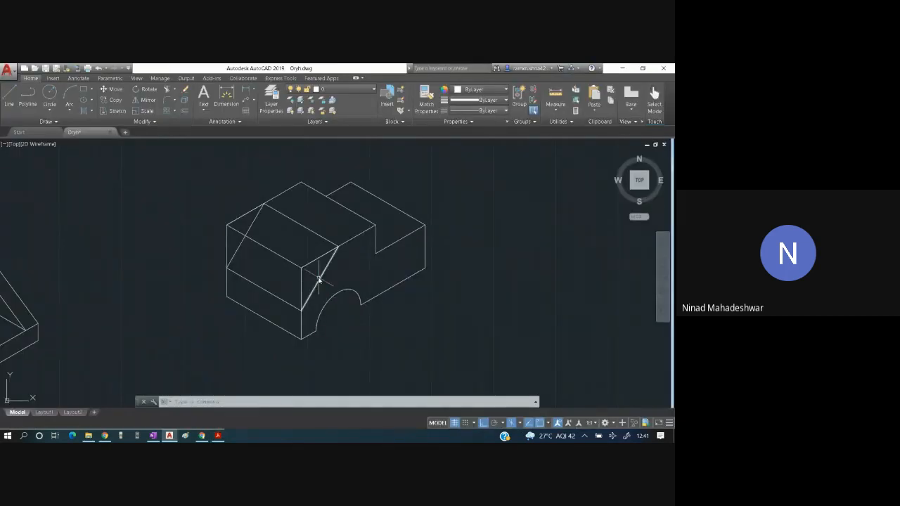
# Move the front face's corner triangle (slanted line, short top edge and vertical) from its upper corner 15 units back along the receding edge.
pyautogui.click(319, 279)
pyautogui.click(311, 260)
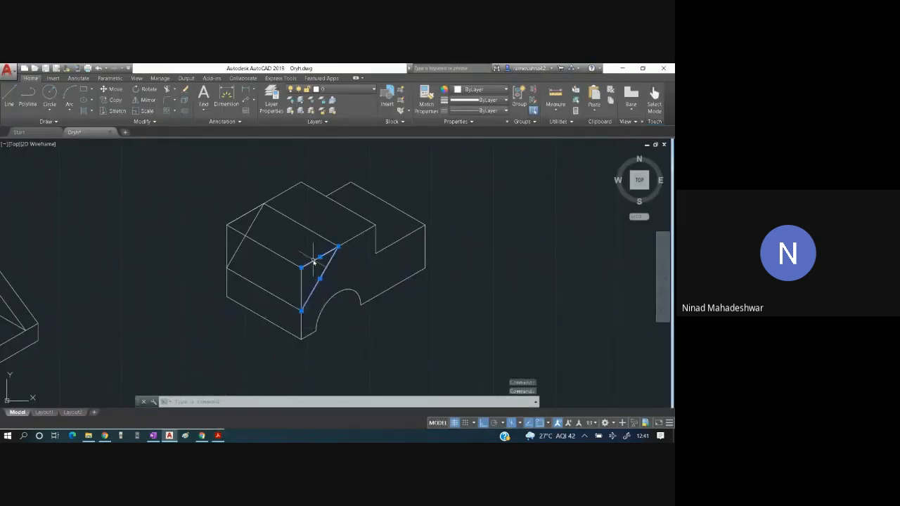
pyautogui.click(301, 281)
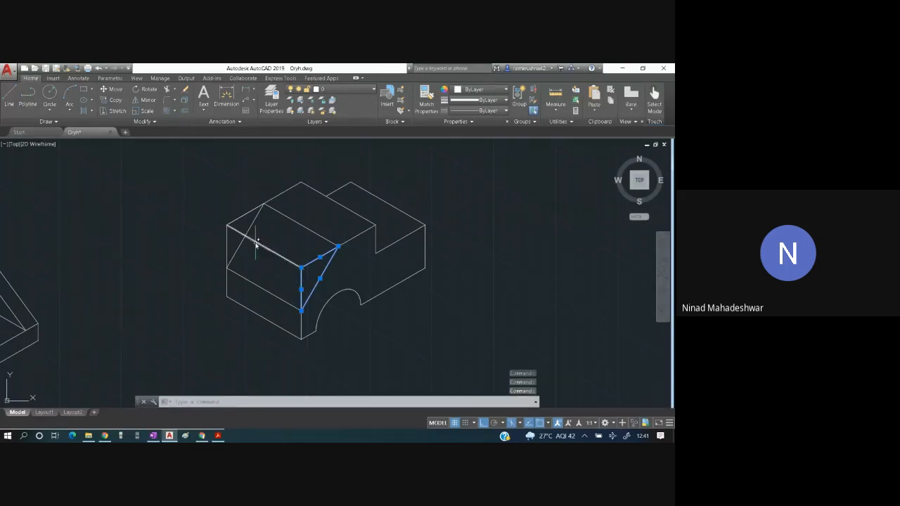
pyautogui.click(114, 89)
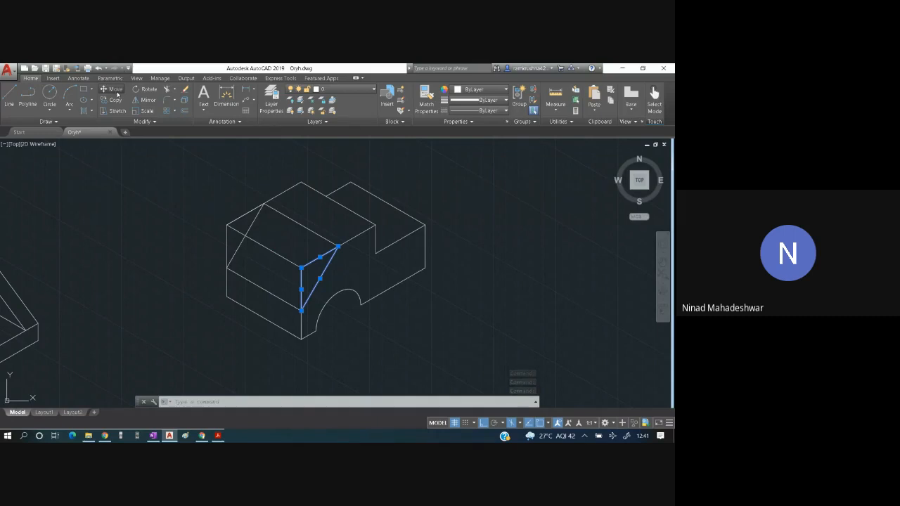
pyautogui.click(304, 268)
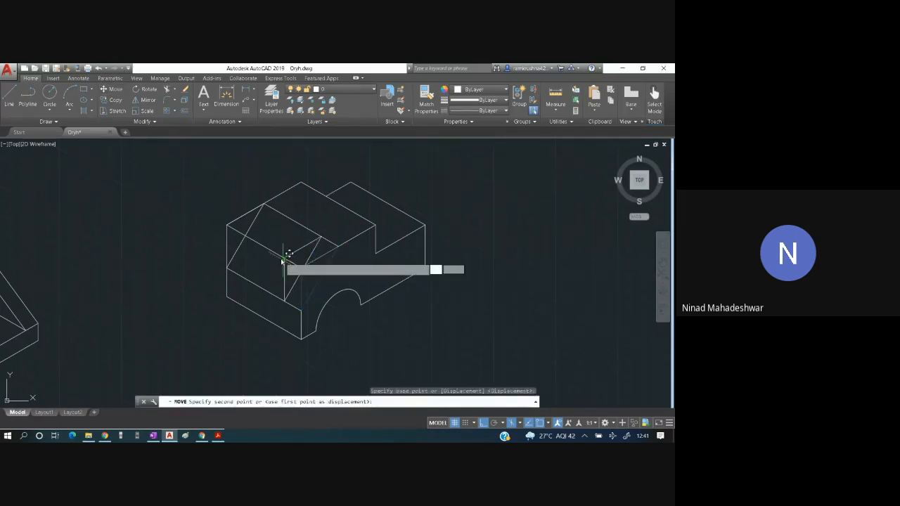
pyautogui.write('15')
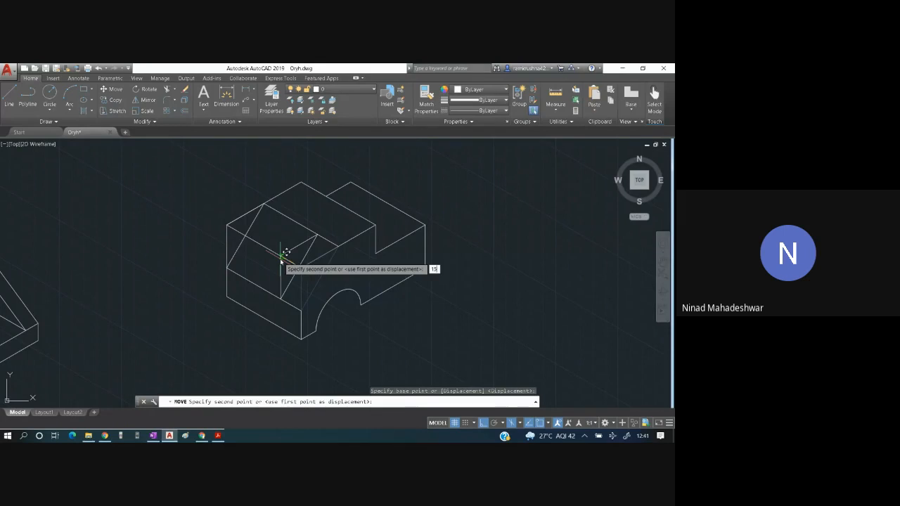
pyautogui.press('Return')
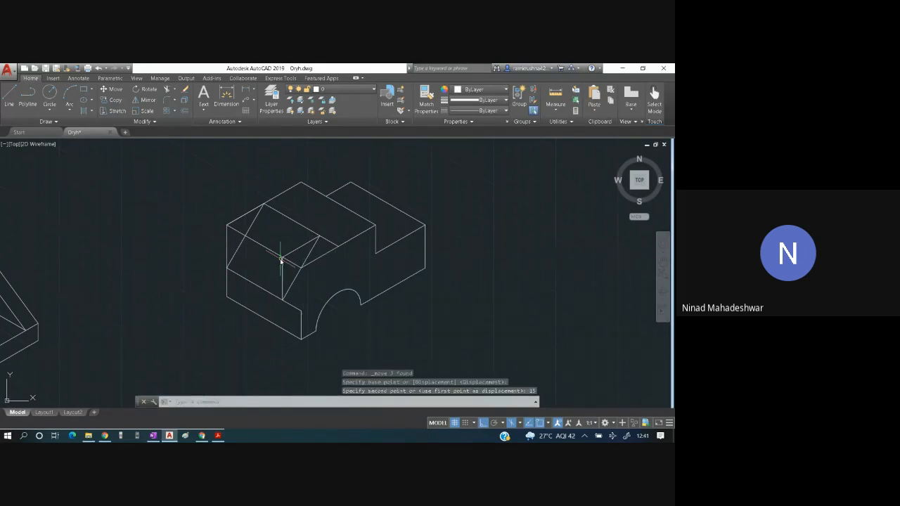
# Move the rear face's corner triangle (slanted line, short top edge and vertical) from its upper corner 15 units forward along the receding edge.
pyautogui.click(251, 224)
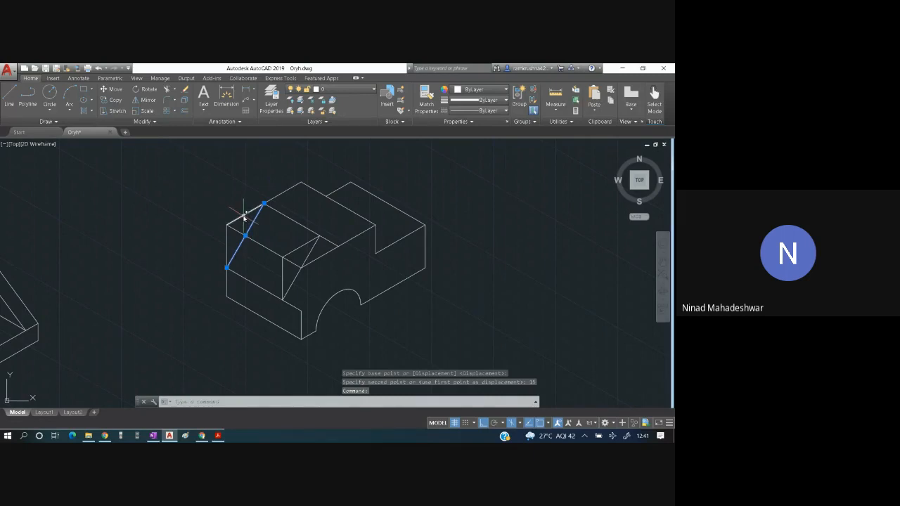
pyautogui.click(244, 216)
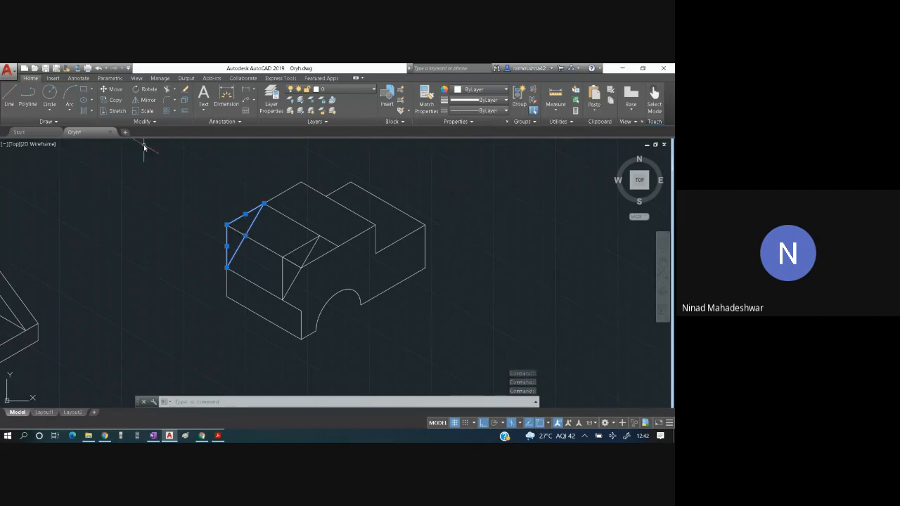
pyautogui.click(121, 94)
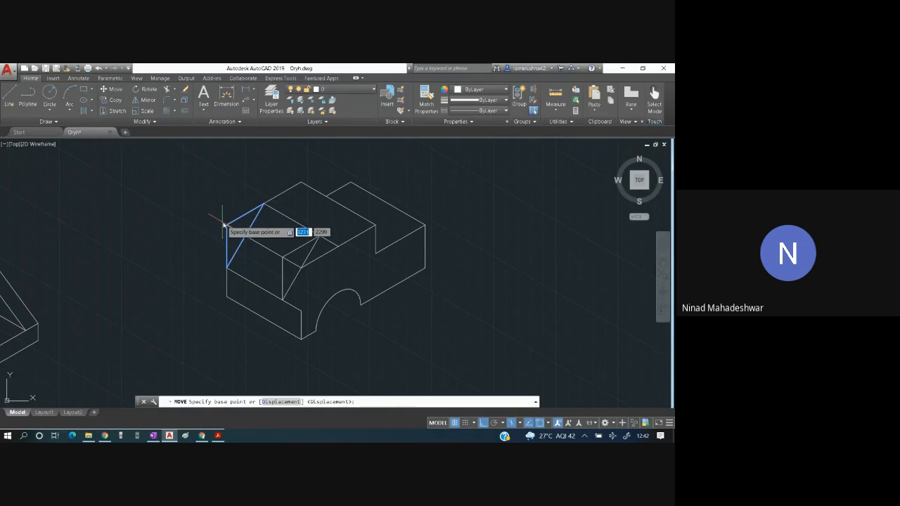
pyautogui.click(226, 225)
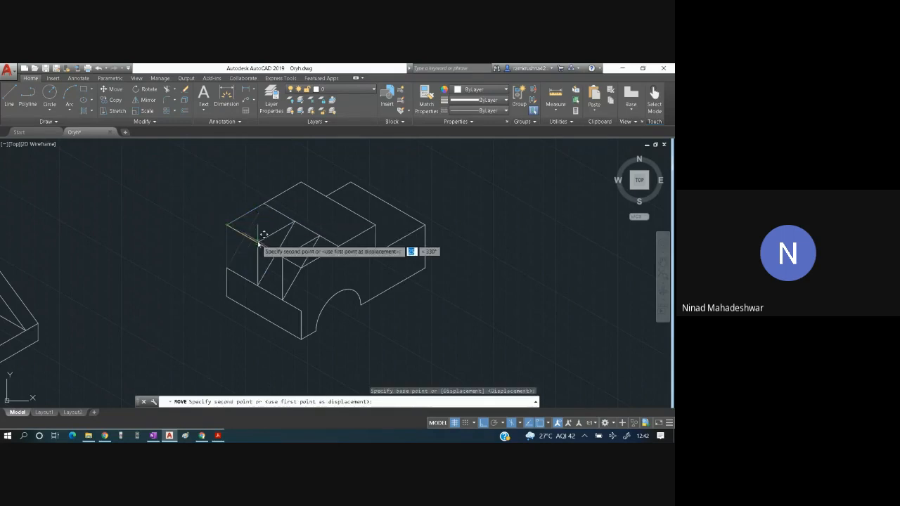
pyautogui.write('15')
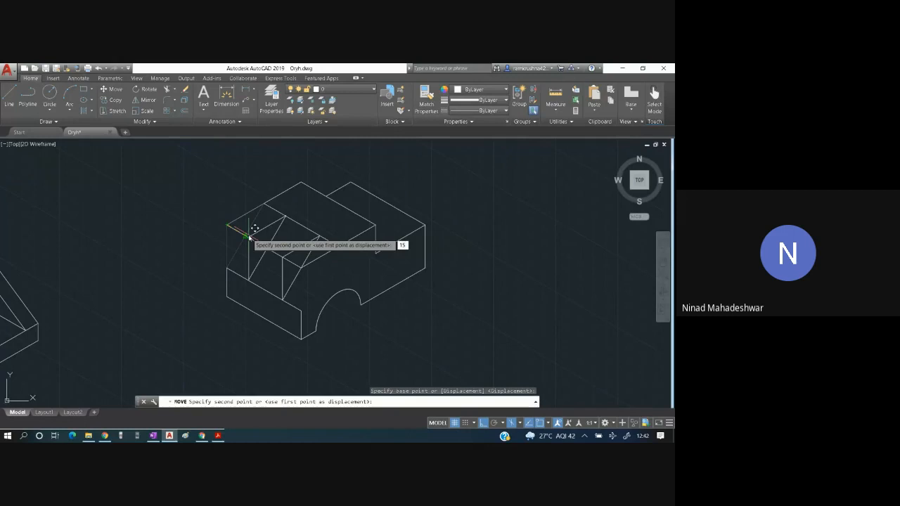
pyautogui.press('Return')
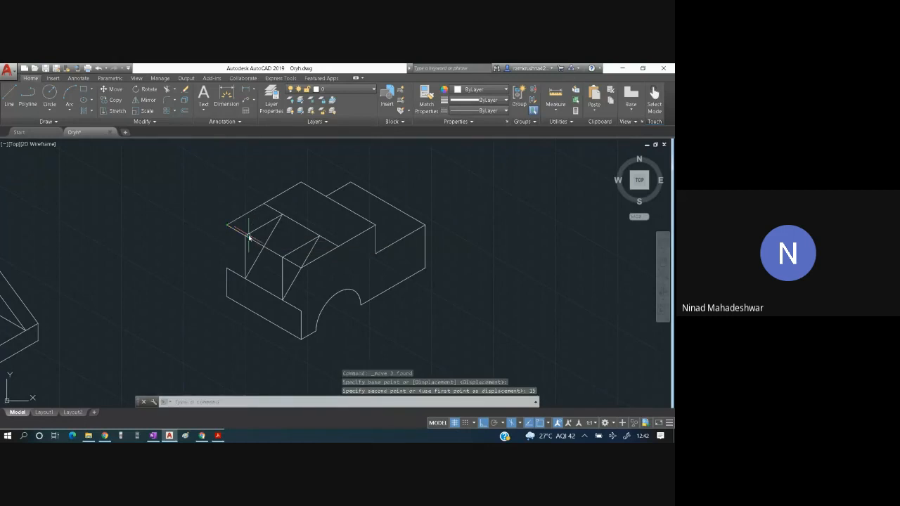
pyautogui.press('Escape')
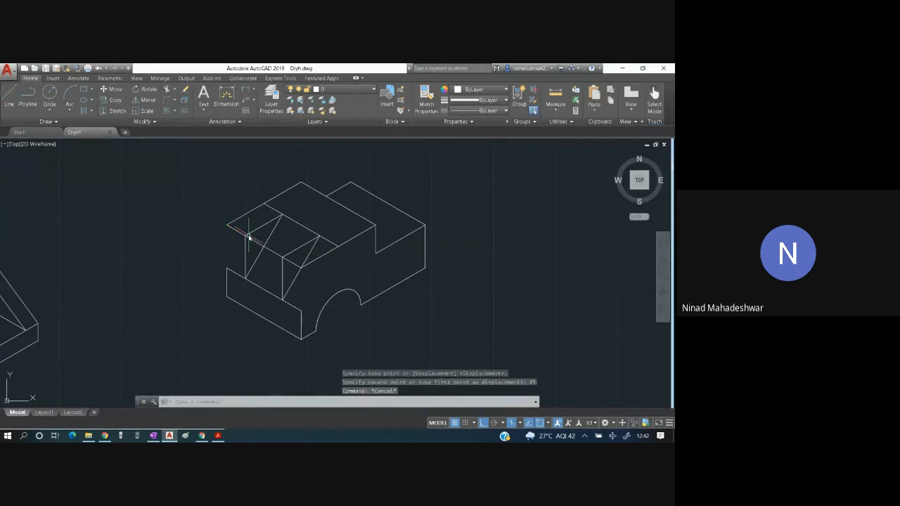
pyautogui.press('Escape')
pyautogui.press('Escape')
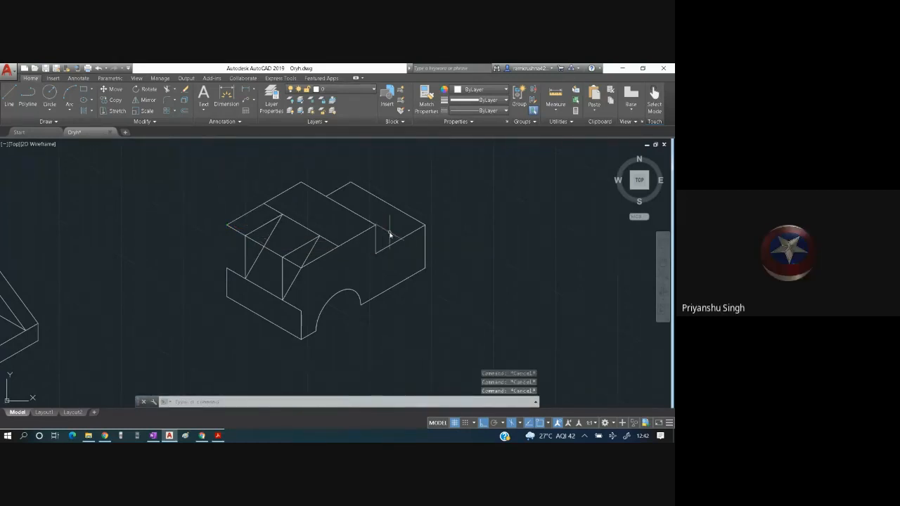
# Check the PDF's top view, copy the moved front slanted line to the near vertical edge's upper end, and delete the front face's top edge.
pyautogui.hotkey('alt', 'Tab')
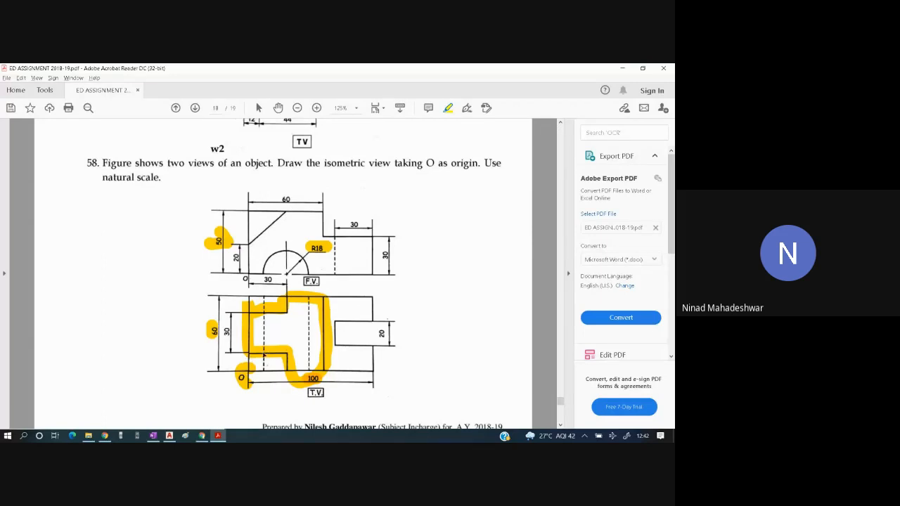
pyautogui.hotkey('alt', 'Tab')
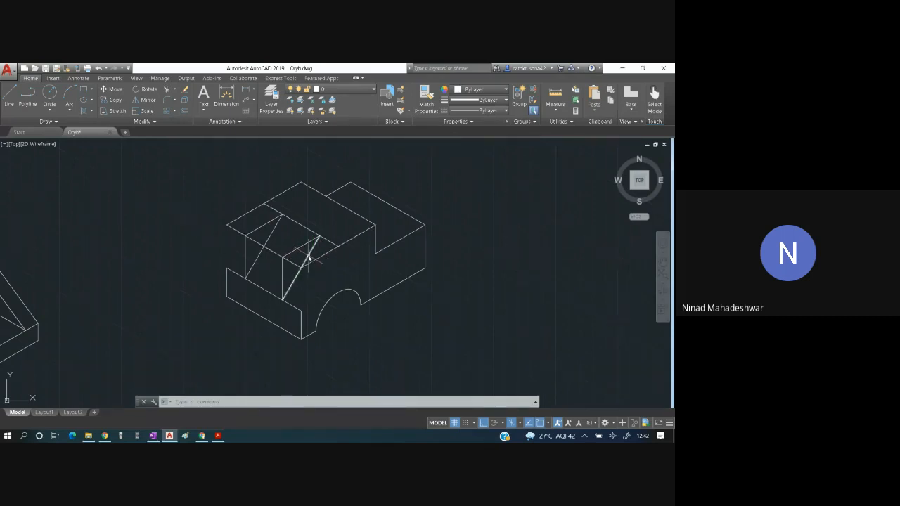
pyautogui.hotkey('alt', 'Tab')
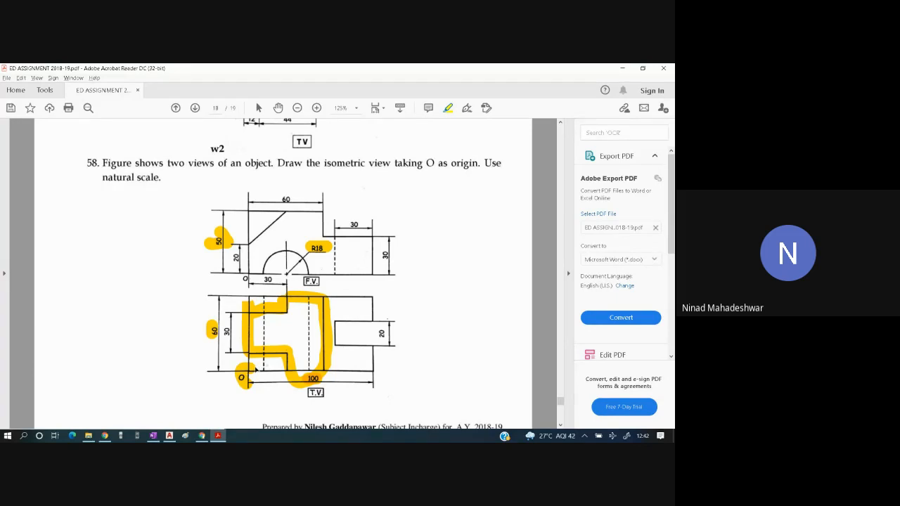
pyautogui.hotkey('alt', 'Tab')
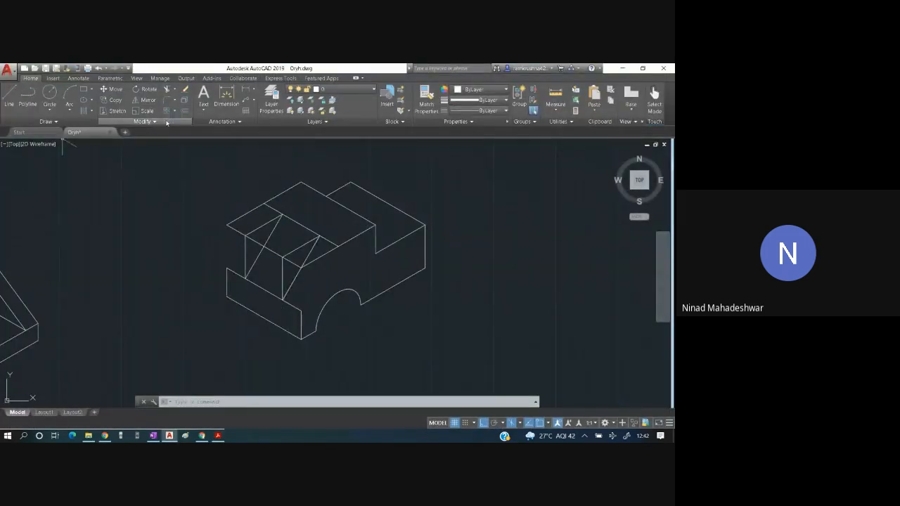
pyautogui.click(294, 281)
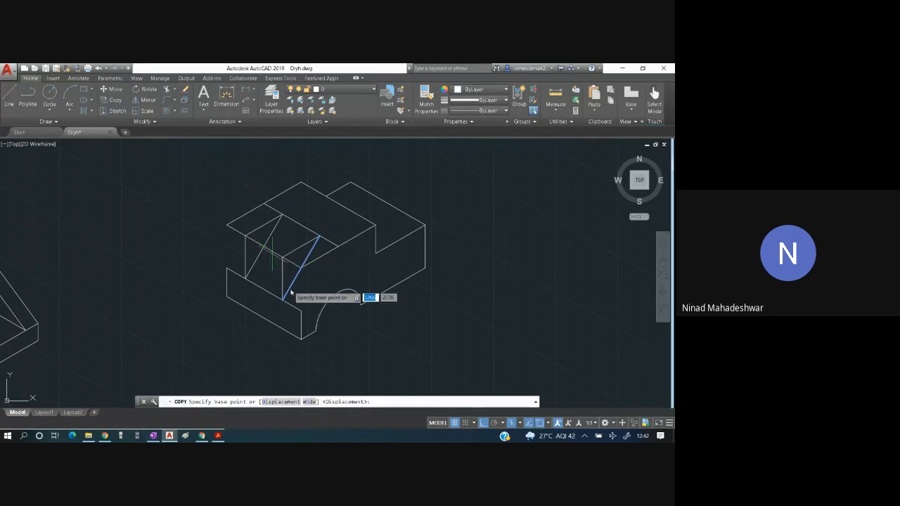
pyautogui.click(283, 300)
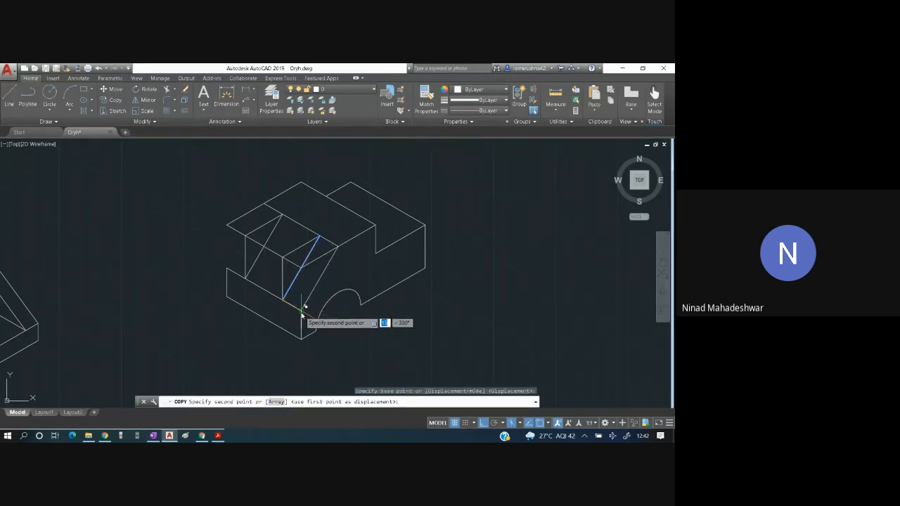
pyautogui.click(302, 310)
pyautogui.press('Escape')
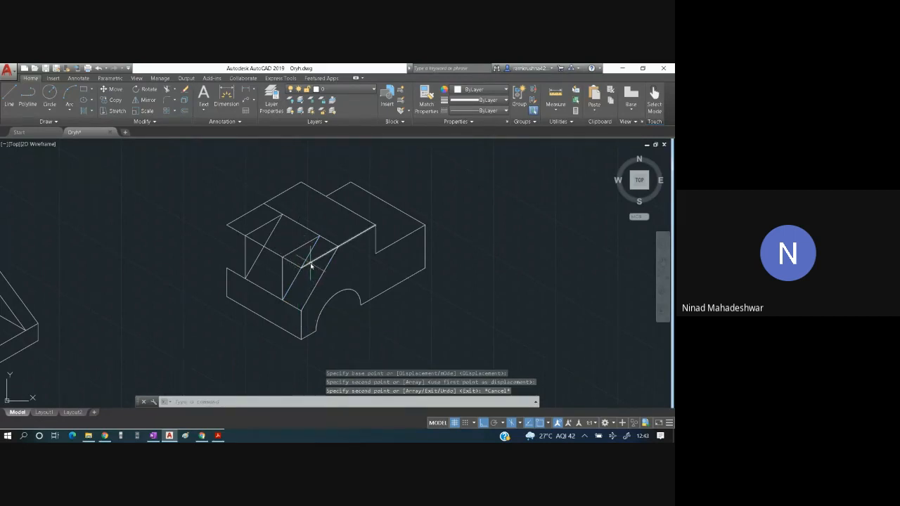
pyautogui.click(310, 264)
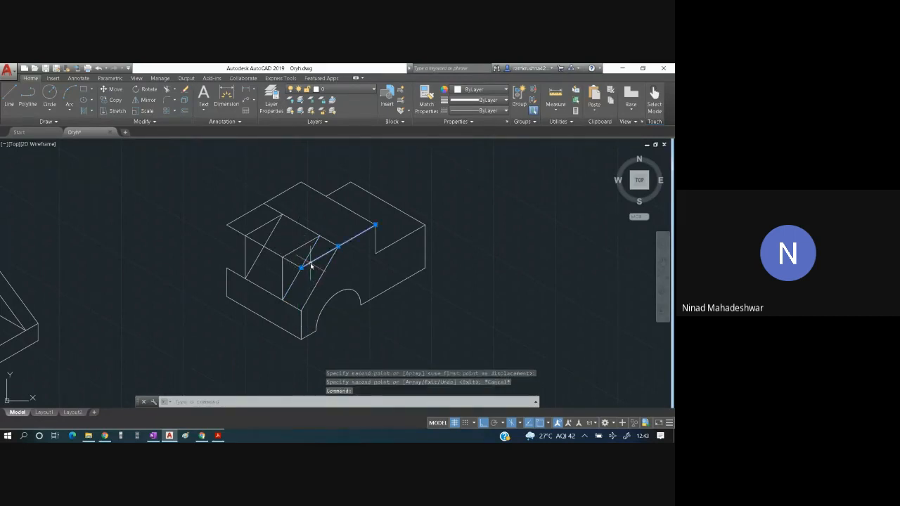
pyautogui.press('Delete')
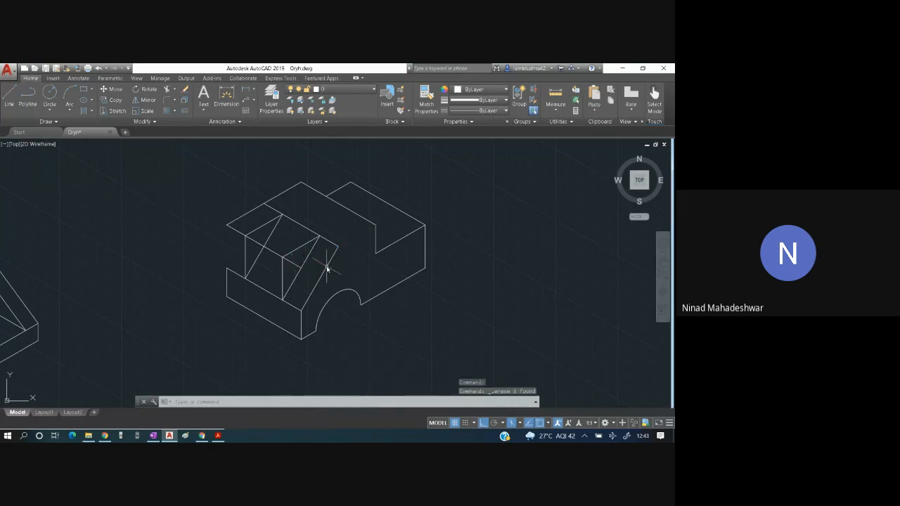
# Trim the short line stub extending beyond the vertical edge of the middle block at the slanted end.
pyautogui.hotkey('ctrl', 'a')
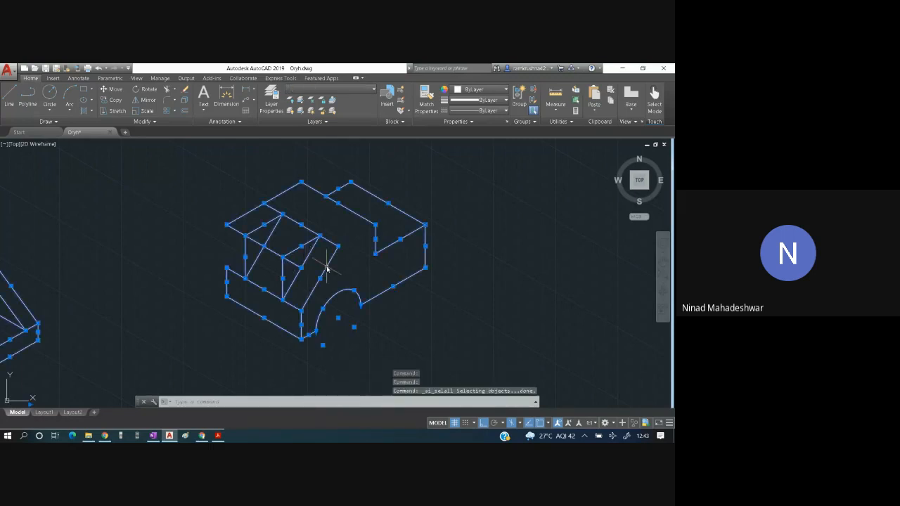
pyautogui.click(166, 89)
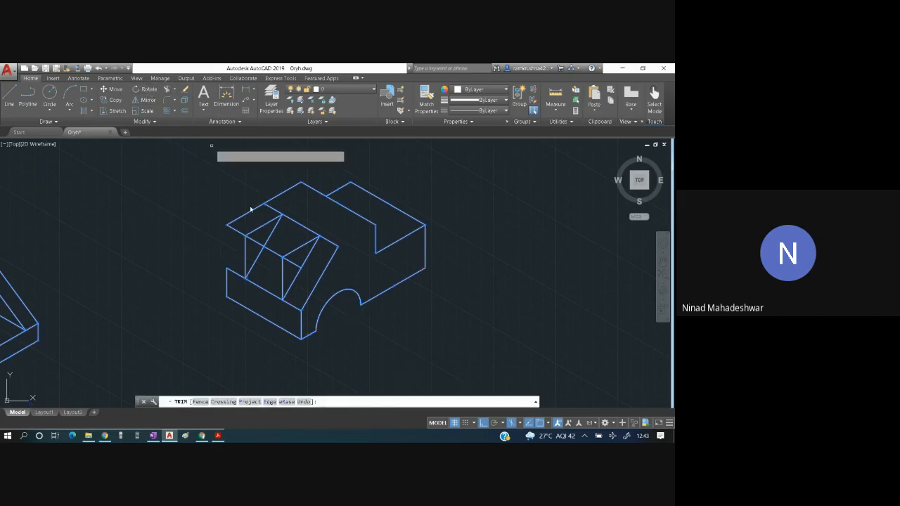
pyautogui.click(293, 272)
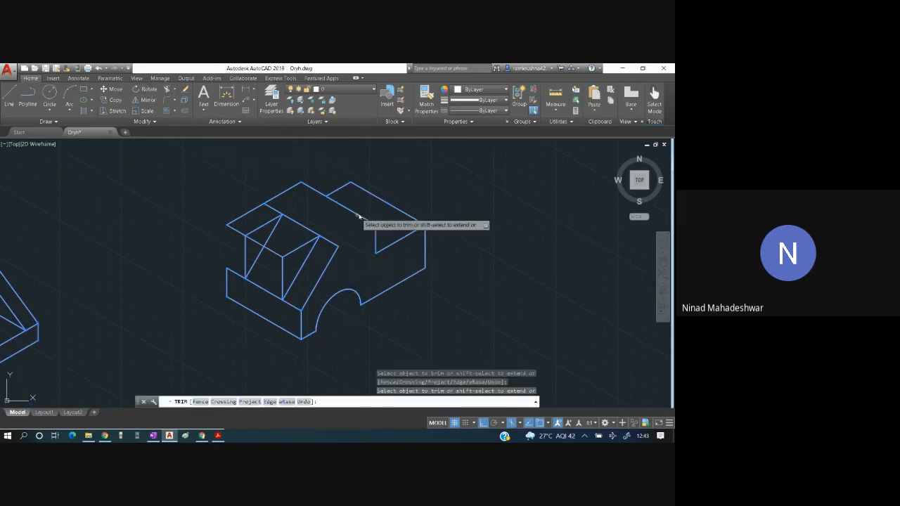
pyautogui.press('Escape')
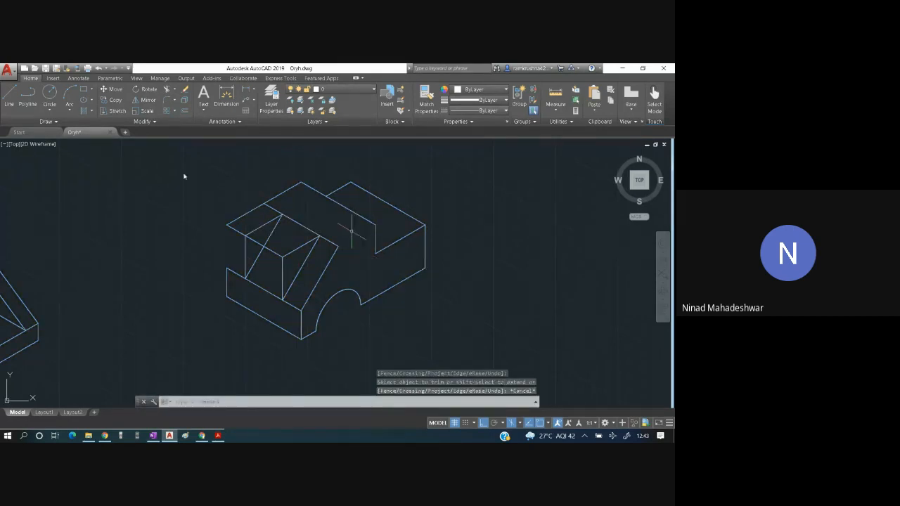
# Draw the raised part's front top edge from the slanted line's upper end to the top of the step's vertical edge.
pyautogui.click(9, 98)
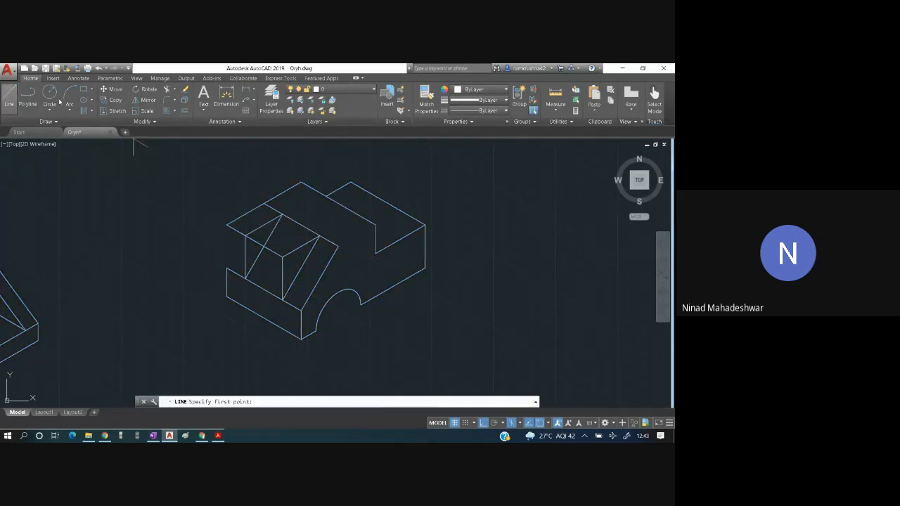
pyautogui.click(316, 229)
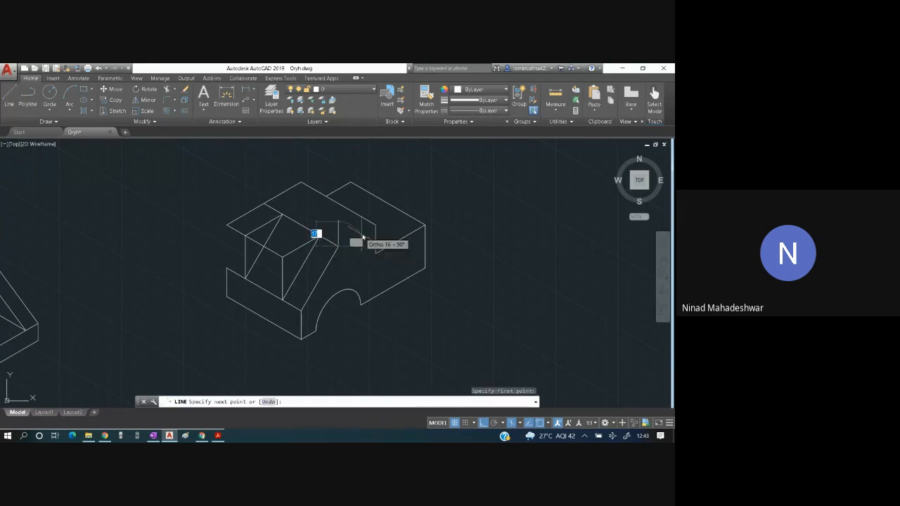
pyautogui.press('F5')
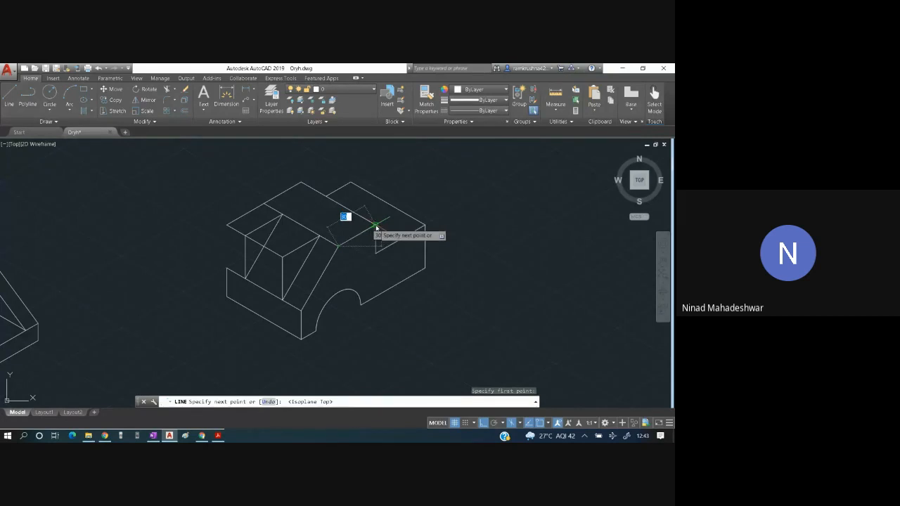
pyautogui.click(375, 226)
pyautogui.press('Escape')
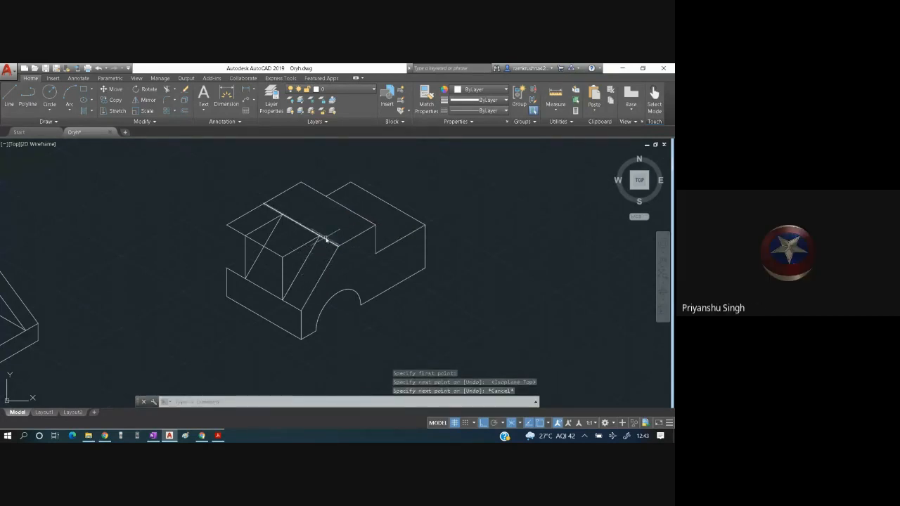
# Check the PDF's views of problem 58, then copy the rear slanted line from its lower end to the rear vertical edge's upper end.
pyautogui.hotkey('alt', 'Tab')
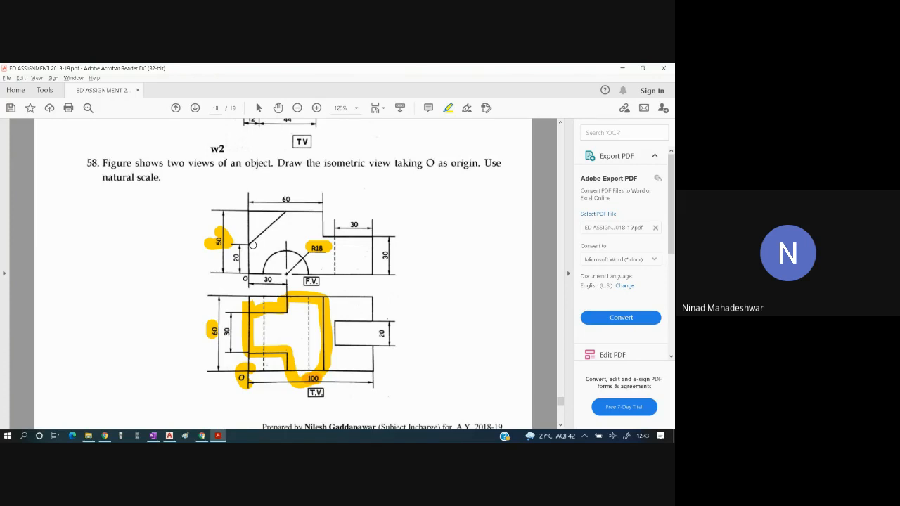
pyautogui.hotkey('alt', 'Tab')
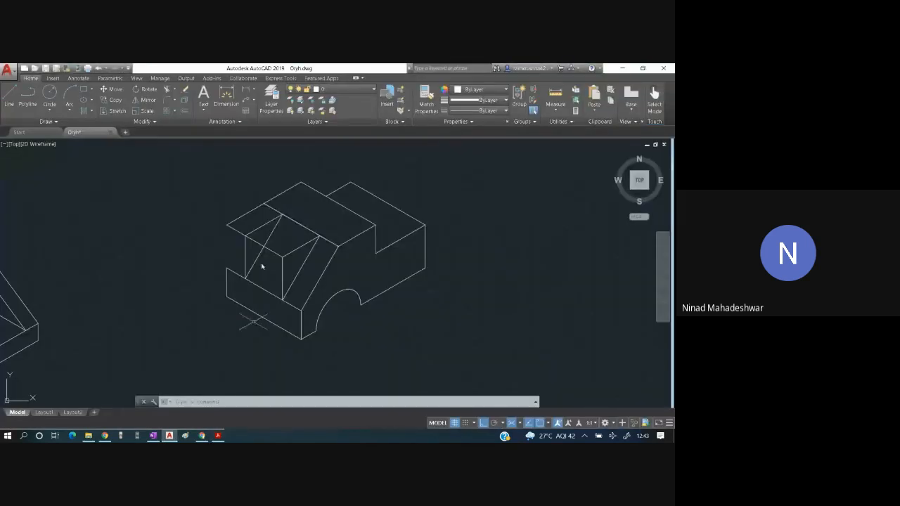
pyautogui.click(262, 248)
pyautogui.click(114, 100)
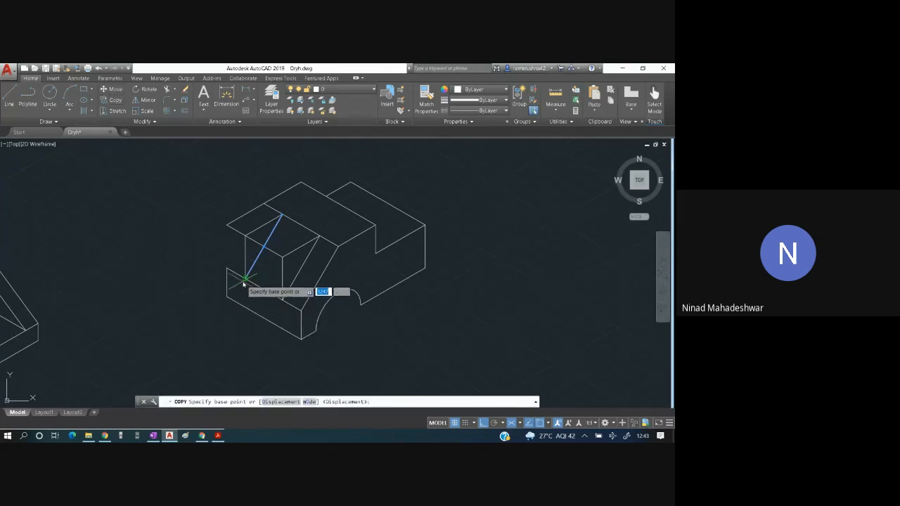
pyautogui.click(245, 279)
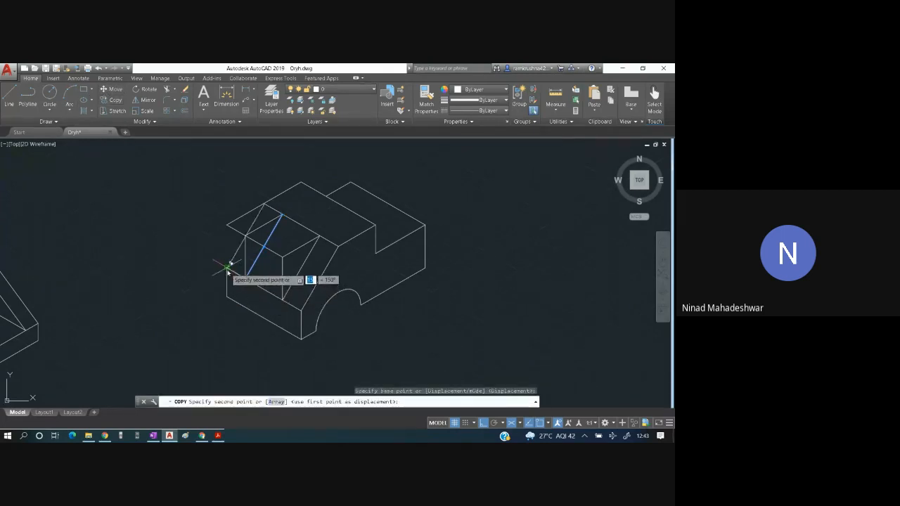
pyautogui.click(229, 267)
pyautogui.press('Escape')
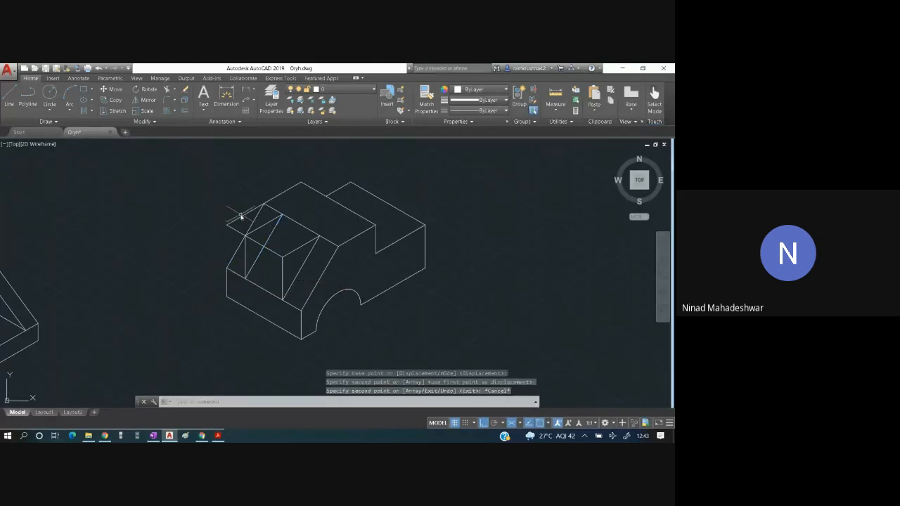
# Trim the lines protruding past the rear slanted edge and remove the original rear slanted line hidden behind the middle block.
pyautogui.hotkey('ctrl', 'a')
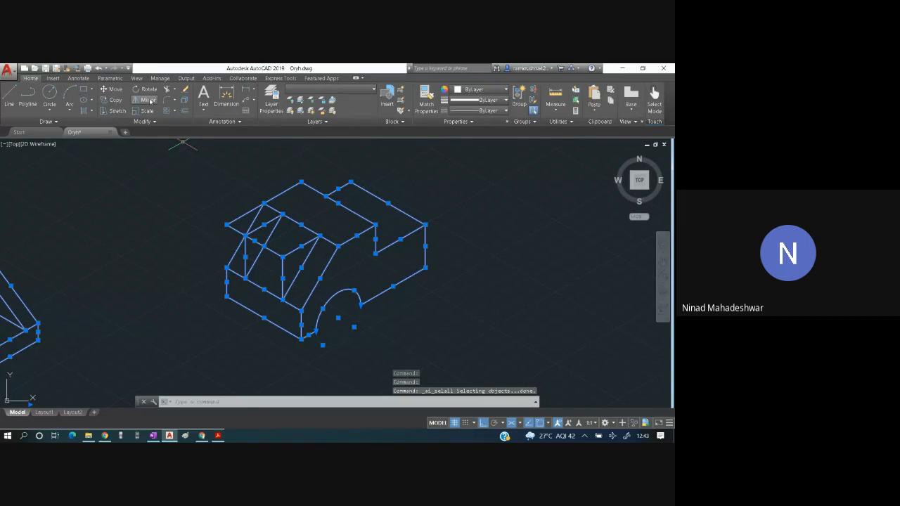
pyautogui.click(166, 89)
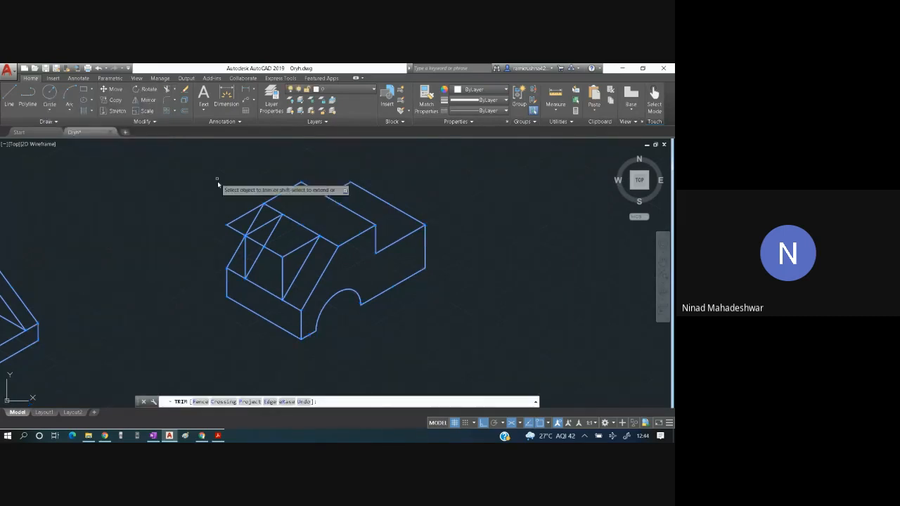
pyautogui.click(235, 220)
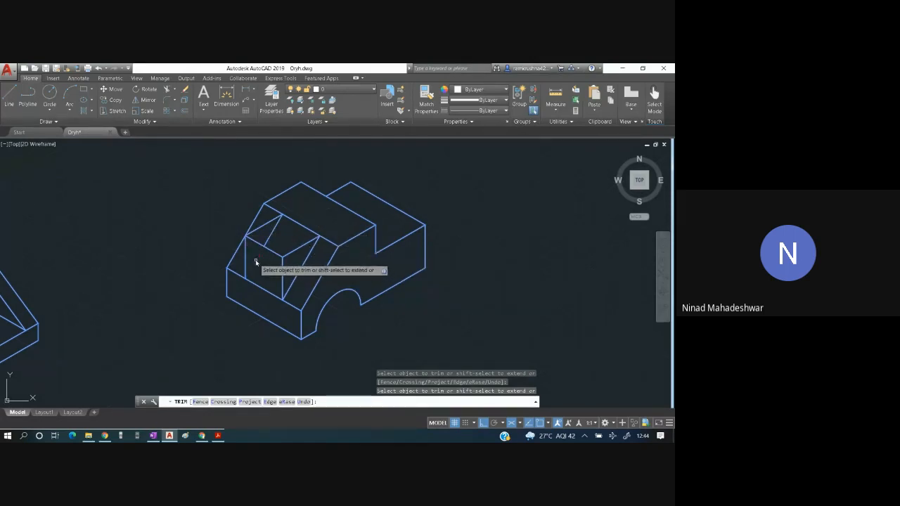
pyautogui.click(267, 236)
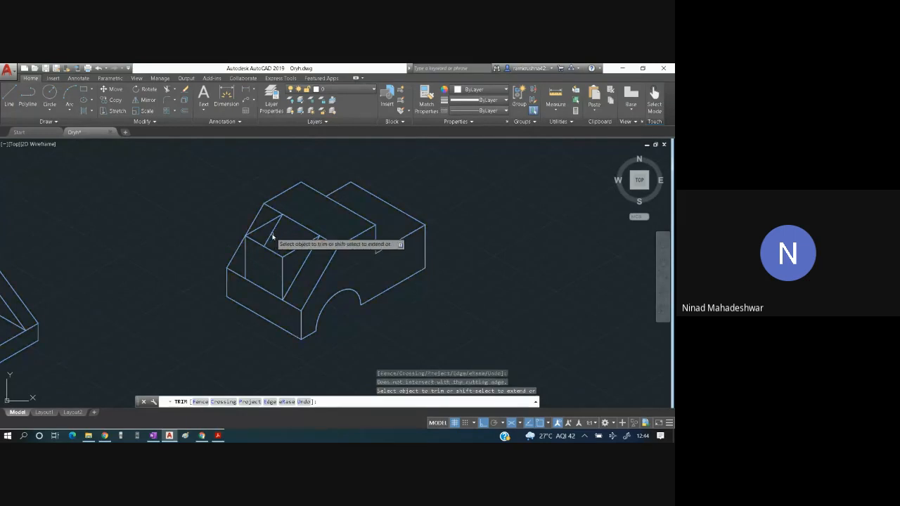
pyautogui.press('Escape')
pyautogui.click(272, 232)
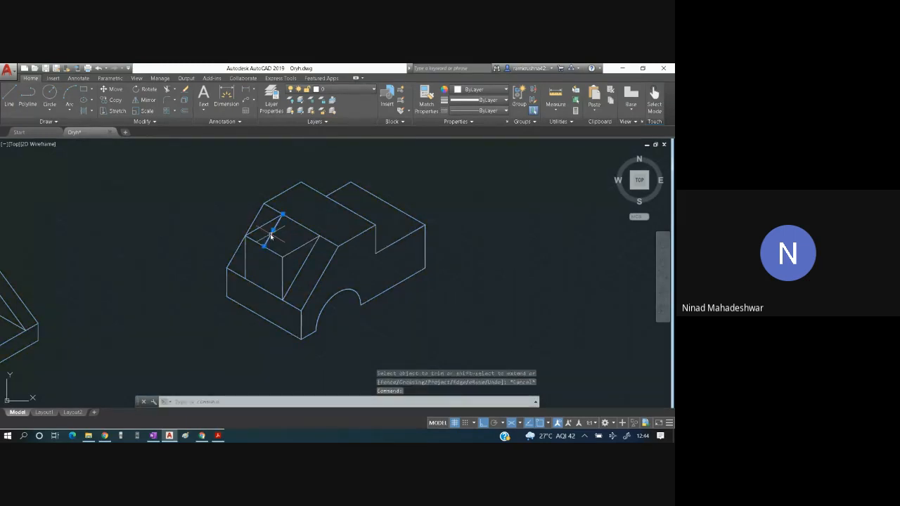
pyautogui.press('Delete')
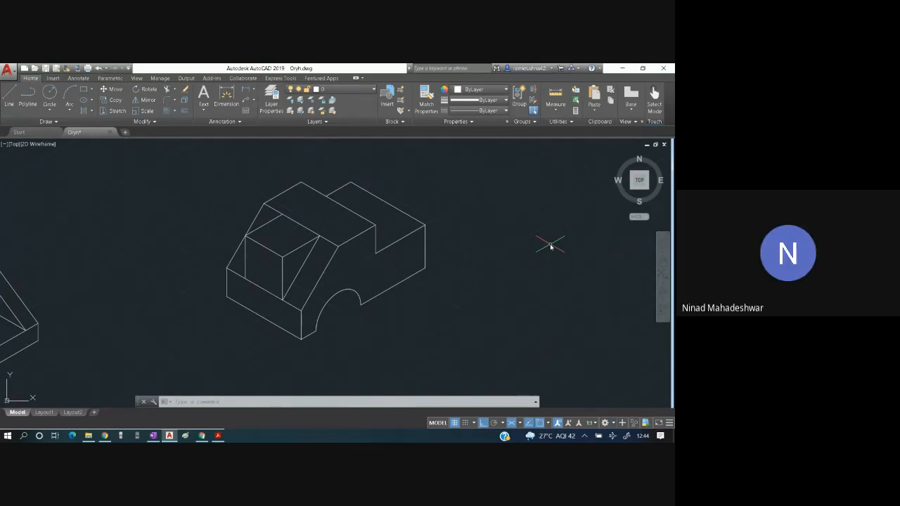
# Switch to the assignment PDF, highlight the two end-edge segments beside the 20-wide slot in the top view, and return to AutoCAD.
pyautogui.hotkey('alt', 'Tab')
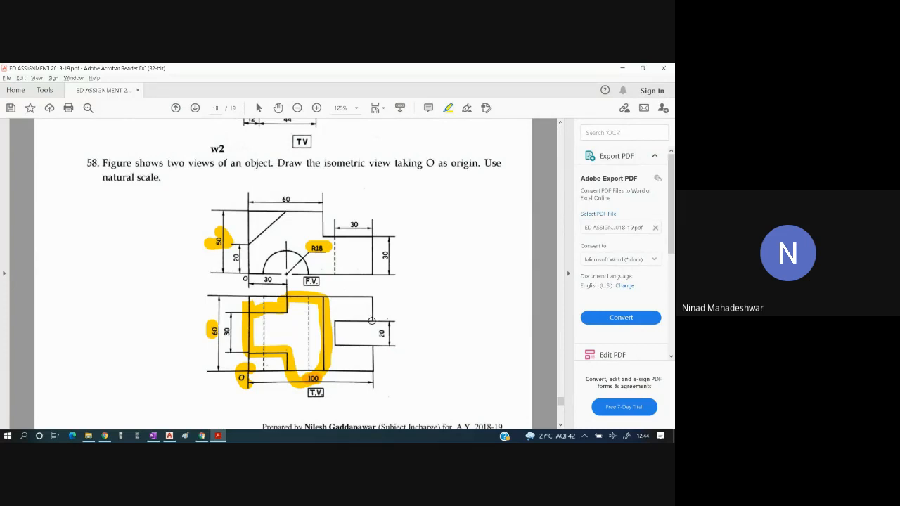
pyautogui.moveTo(371, 320); pyautogui.dragTo(370, 296)
pyautogui.moveTo(374, 369); pyautogui.dragTo(375, 351)
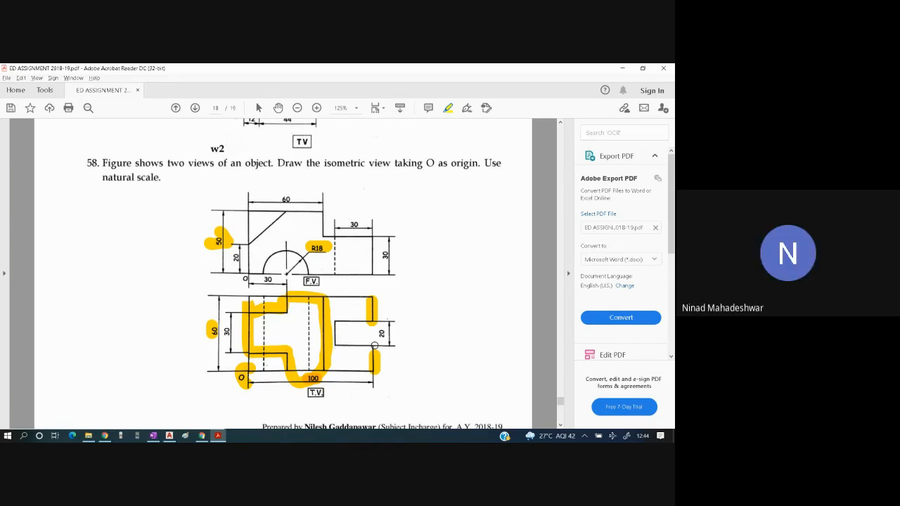
pyautogui.hotkey('alt', 'Tab')
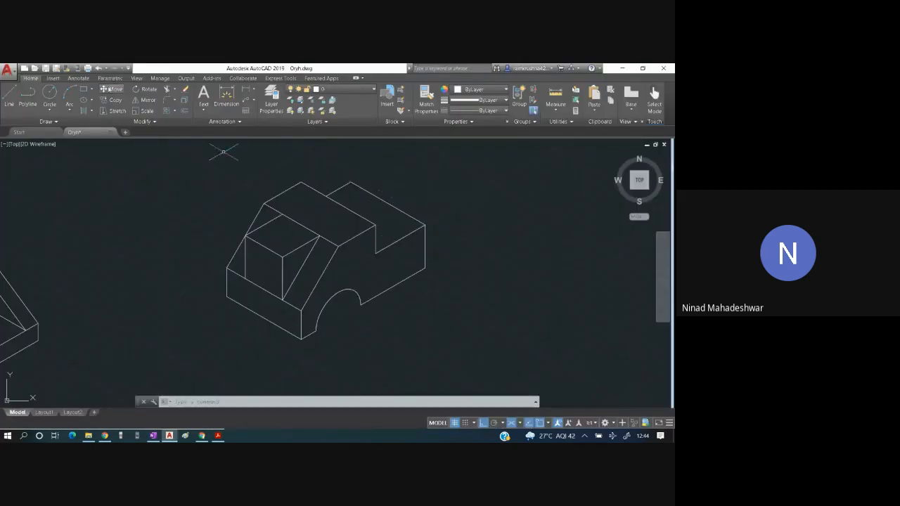
# Draw the slot outline on the lower block's top: 20 units along the end edge from the rear corner, 30 inward, 20 across, 30 back out.
pyautogui.click(11, 98)
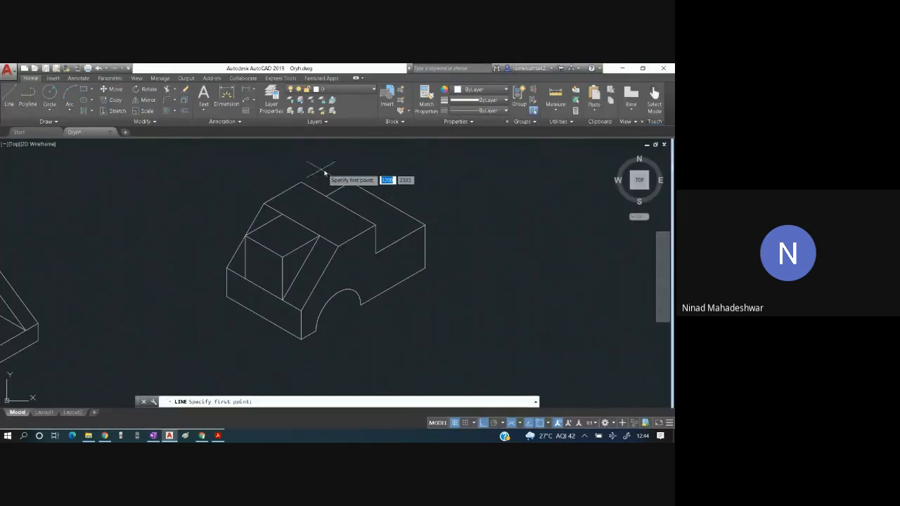
pyautogui.click(350, 183)
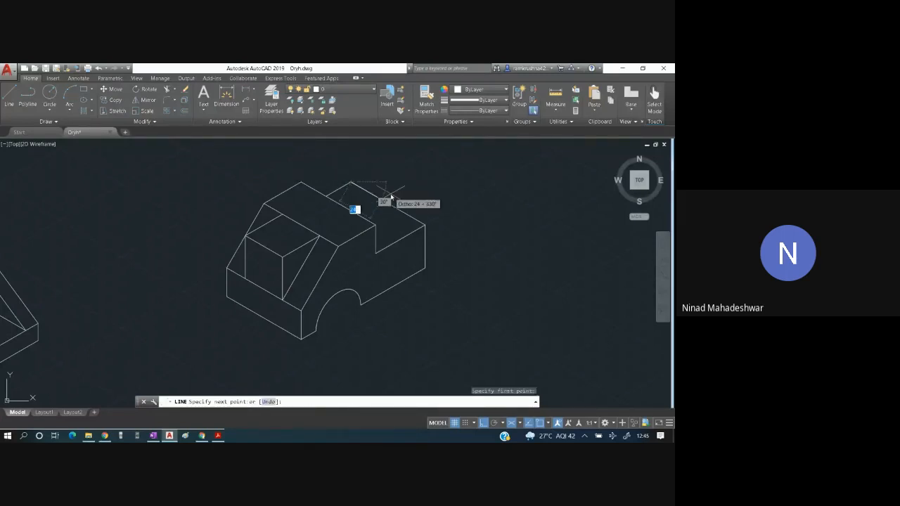
pyautogui.write('20')
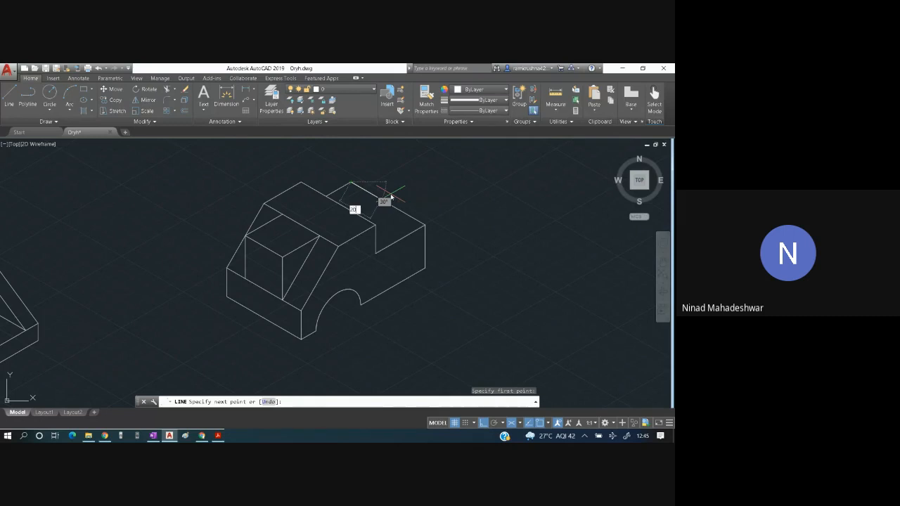
pyautogui.press('Return')
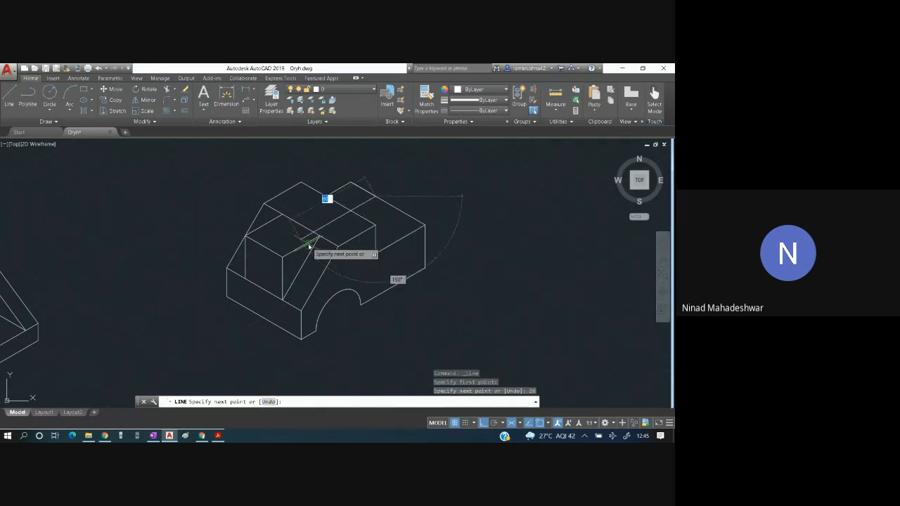
pyautogui.write('30')
pyautogui.press('Return')
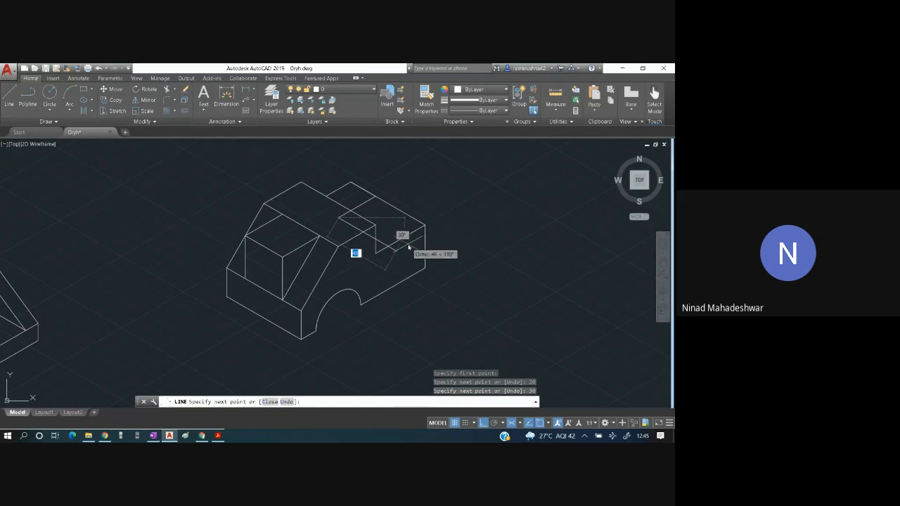
pyautogui.write('20')
pyautogui.press('Return')
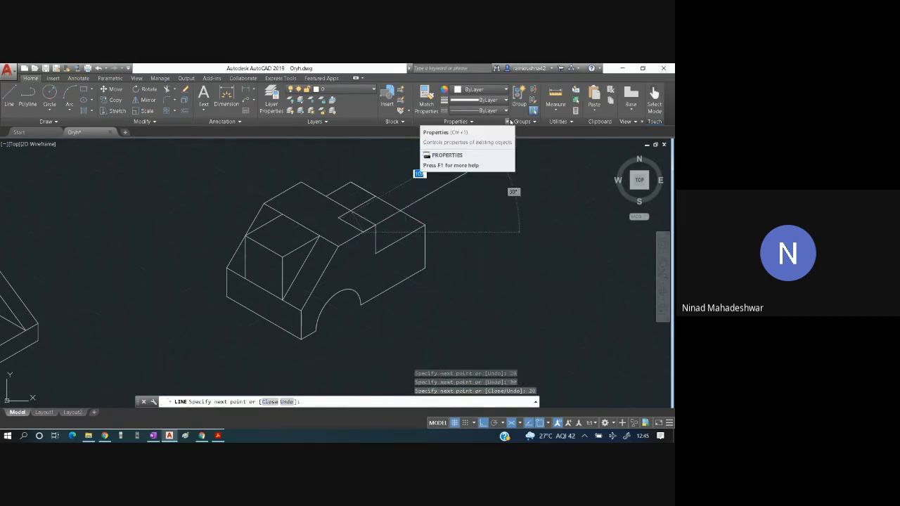
pyautogui.write('30')
pyautogui.press('Return')
pyautogui.press('Escape')
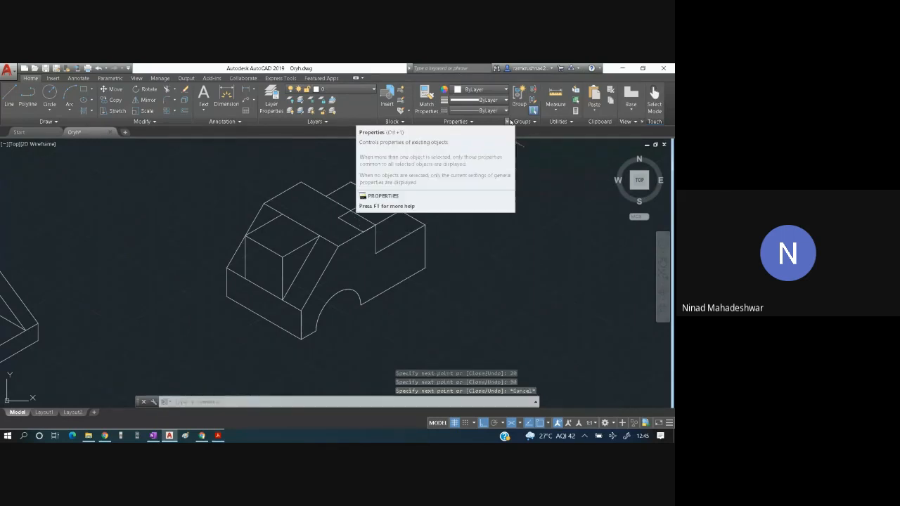
pyautogui.press('Escape')
pyautogui.press('Escape')
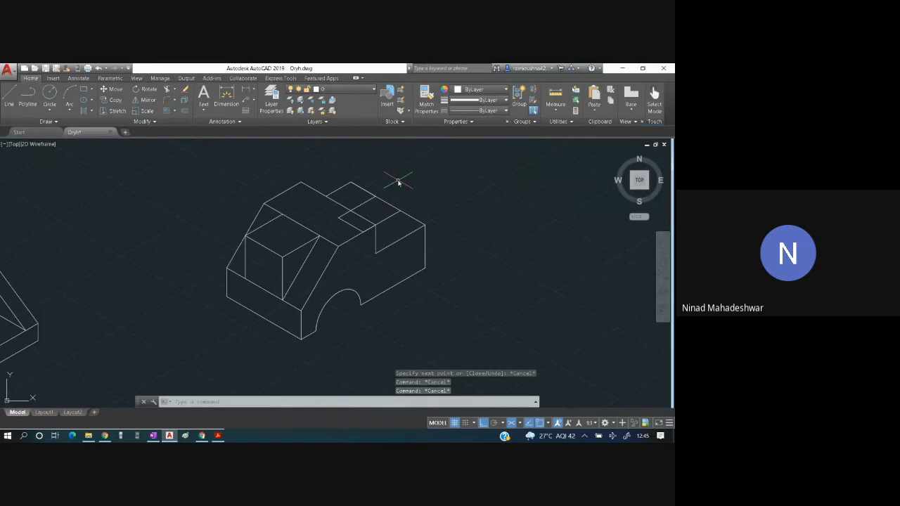
# Delete the slot's hidden inner end line, then trim the side line's stub inside the raised top and the end edge across the slot opening.
pyautogui.click(346, 223)
pyautogui.press('Delete')
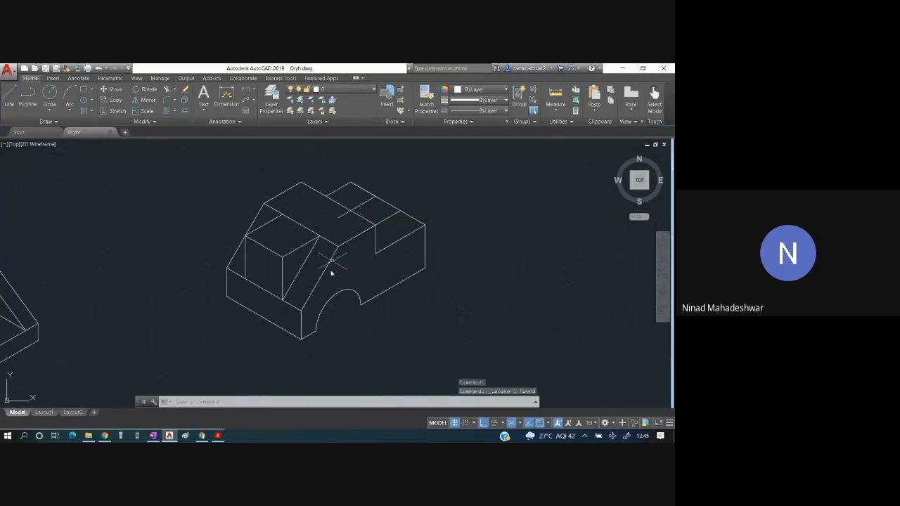
pyautogui.hotkey('ctrl', 'a')
pyautogui.click(166, 89)
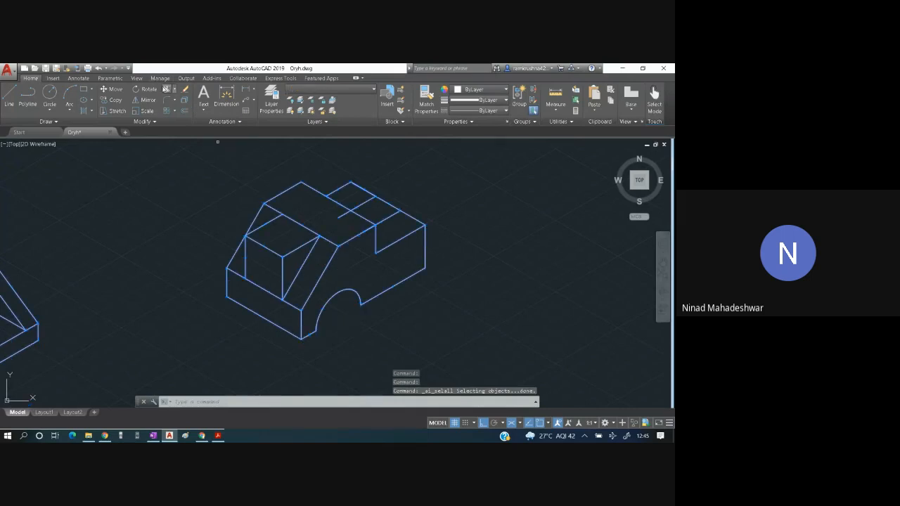
pyautogui.click(339, 215)
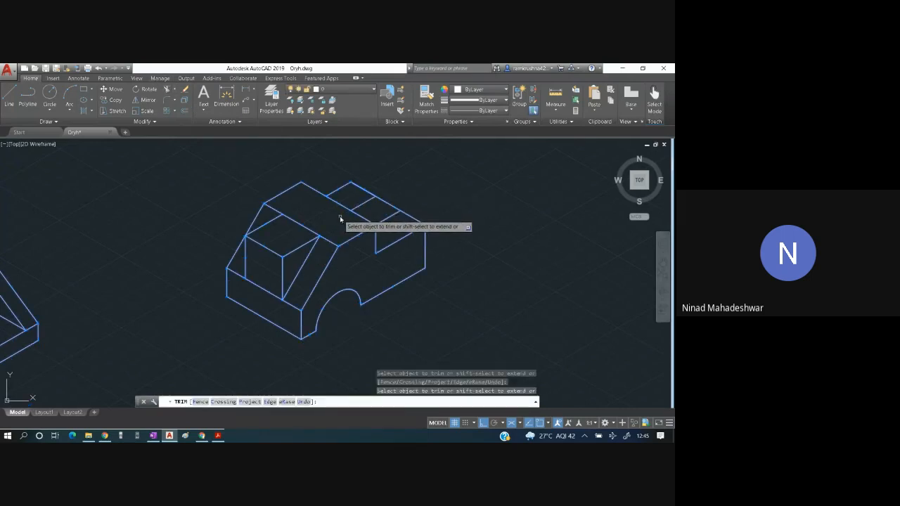
pyautogui.click(388, 202)
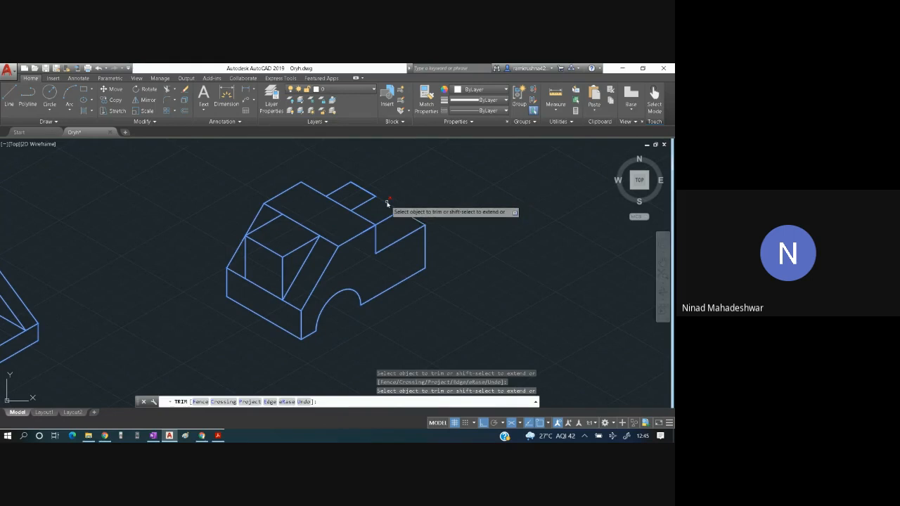
pyautogui.press('Escape')
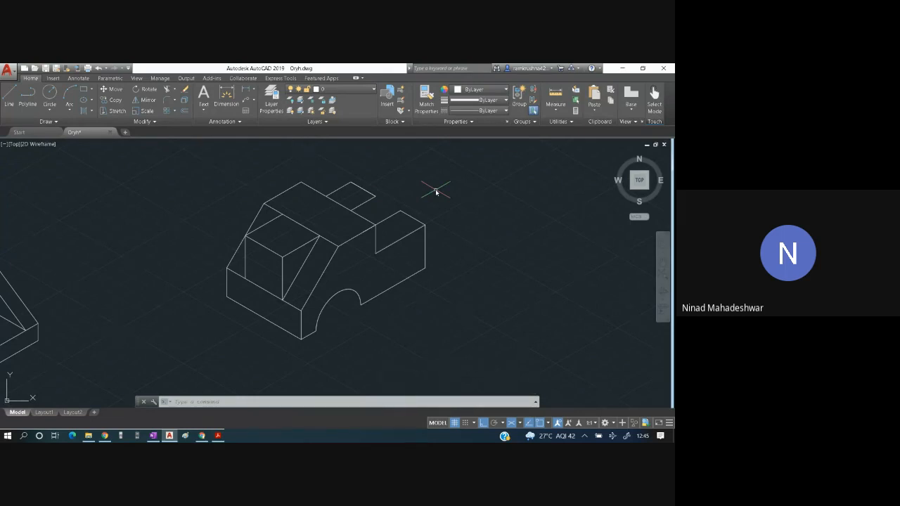
# Check problem 58 in the assignment PDF, return to AutoCAD, and draw the slot's vertical line about 20 units down from its far outer corner.
pyautogui.hotkey('alt', 'Tab')
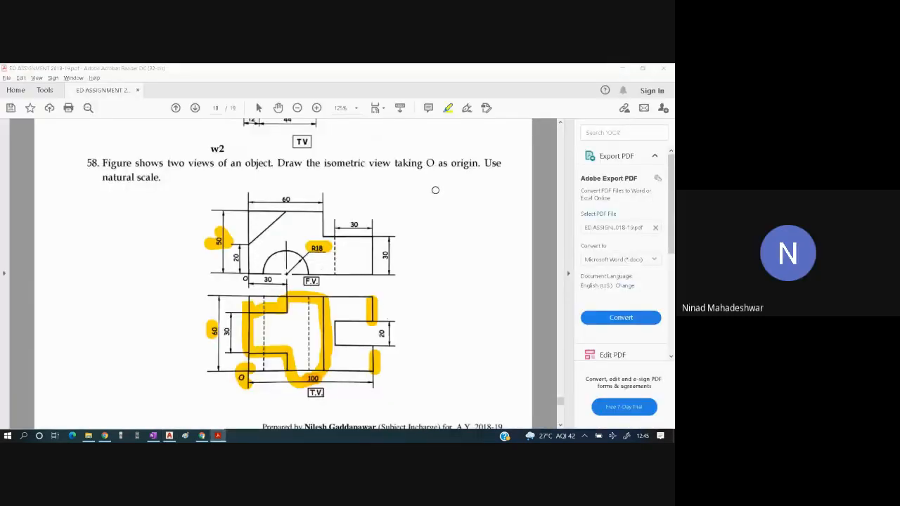
pyautogui.hotkey('alt', 'Tab')
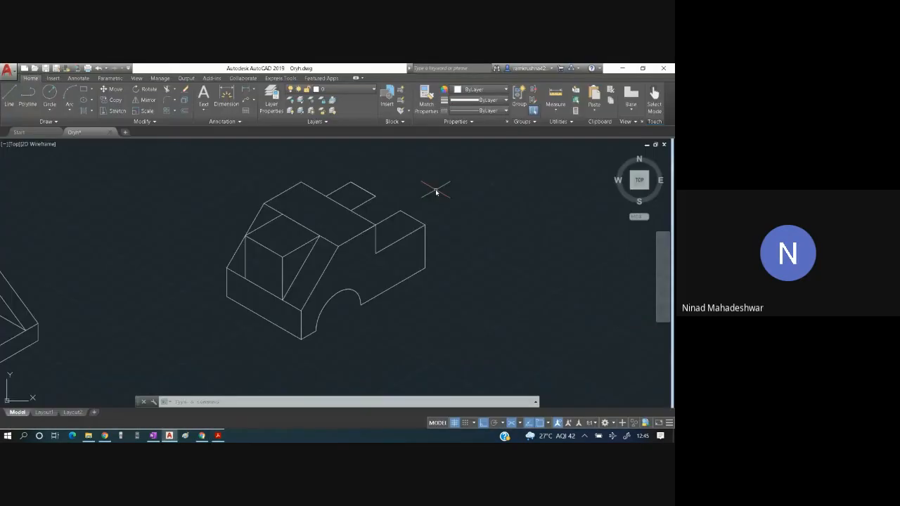
pyautogui.click(8, 98)
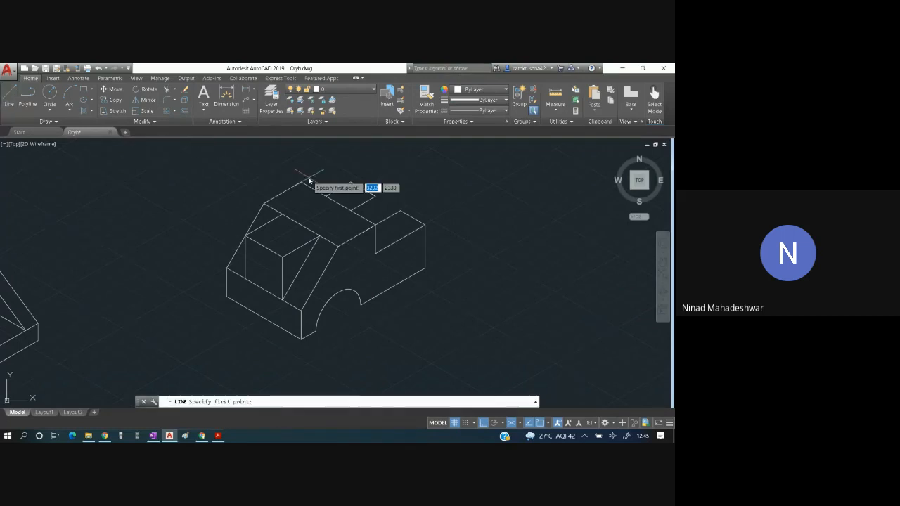
pyautogui.click(376, 197)
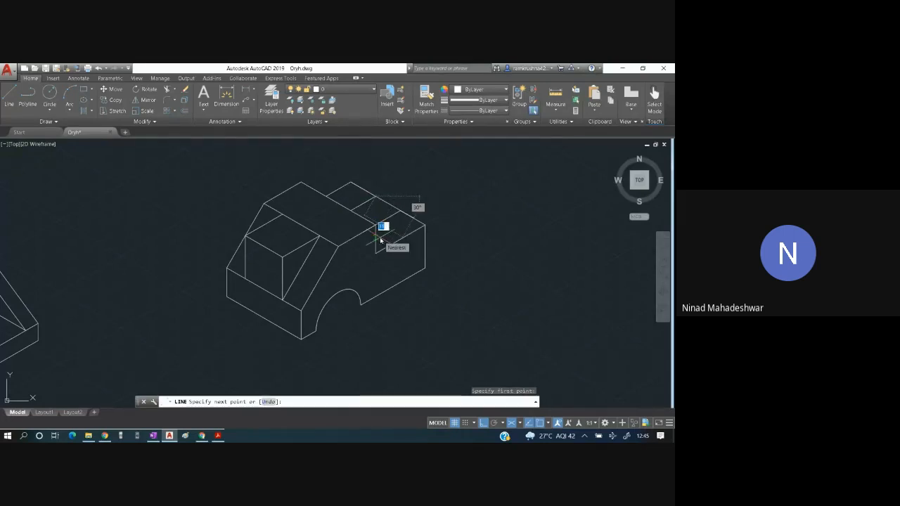
pyautogui.press('F5')
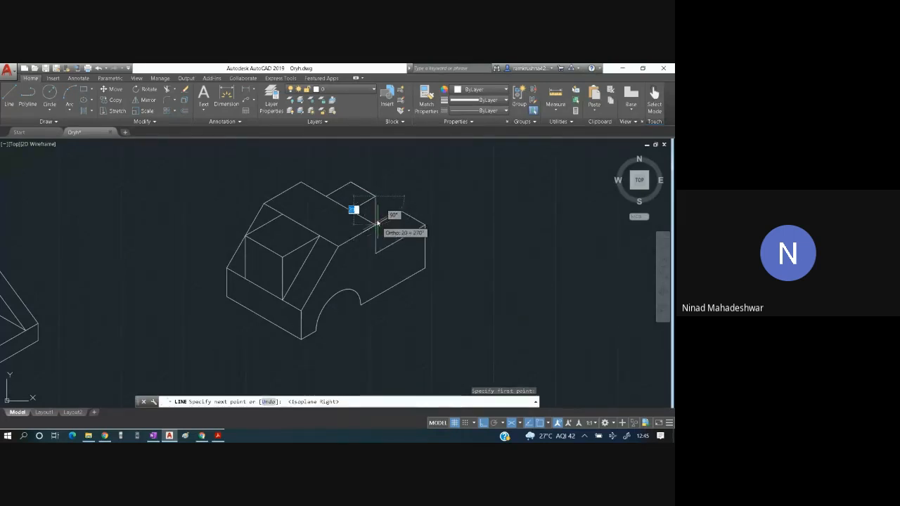
pyautogui.press('Escape')
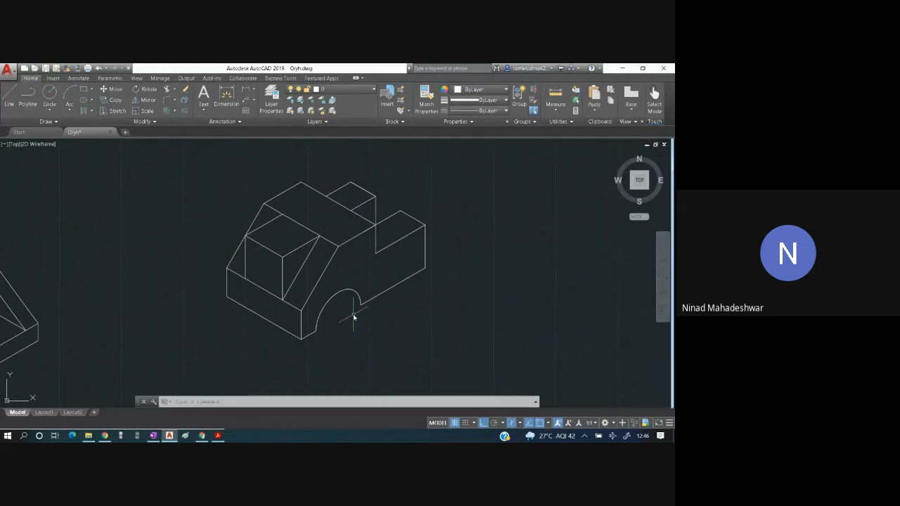
# Draw a depth line about 29 units long from the semicircular cutout's lower end, running back at 150° across the arc.
pyautogui.click(9, 97)
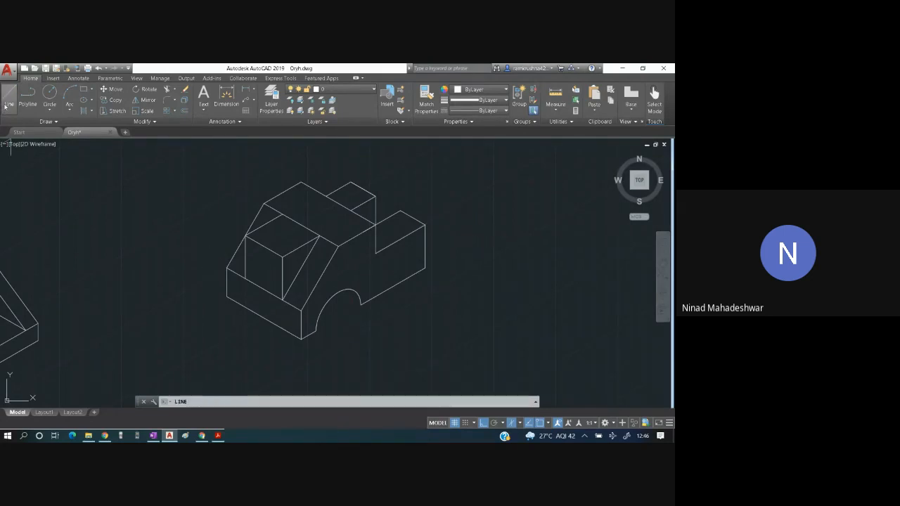
pyautogui.click(359, 295)
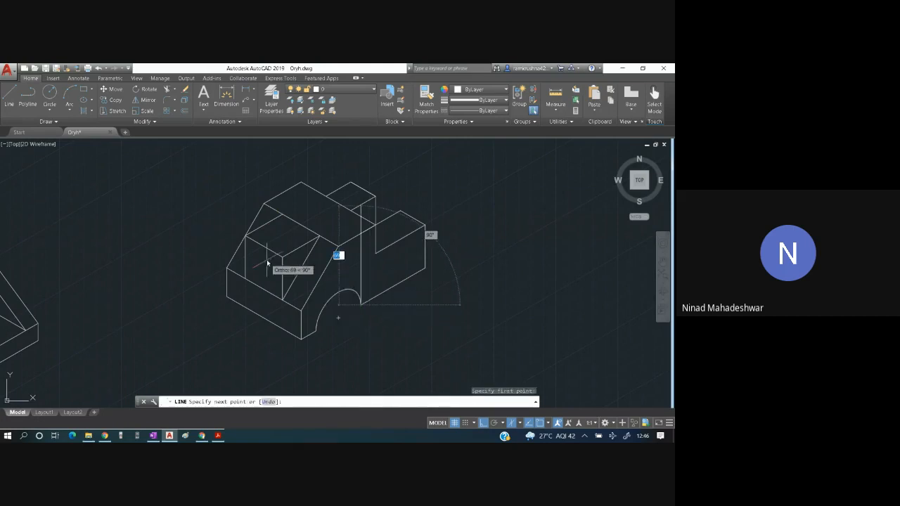
pyautogui.press('F5')
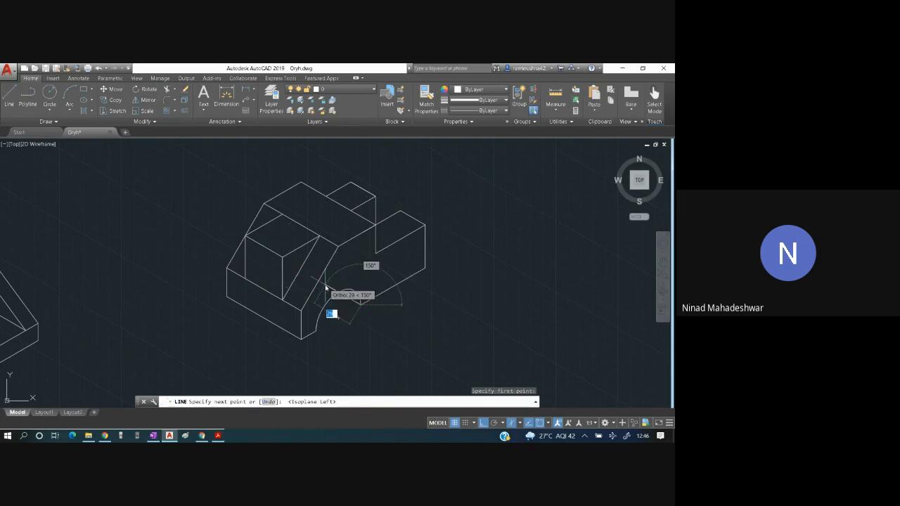
pyautogui.press('Escape')
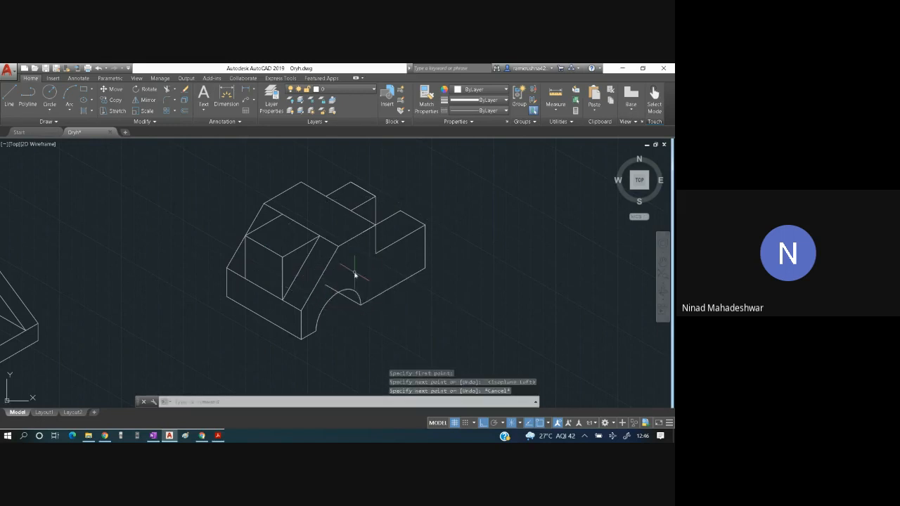
# Trim the part of the depth line that extends past the semicircular cutout's arc, using all objects as cutting edges.
pyautogui.hotkey('ctrl', 'a')
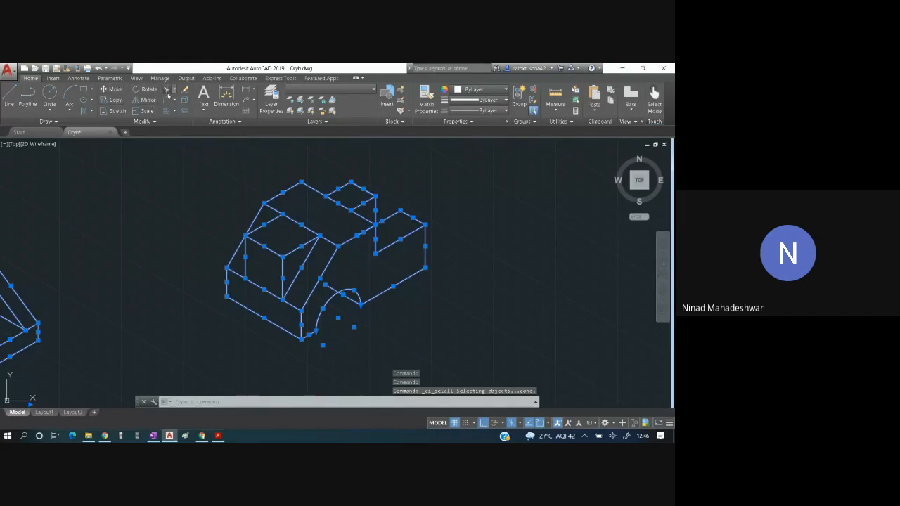
pyautogui.click(166, 90)
pyautogui.click(334, 290)
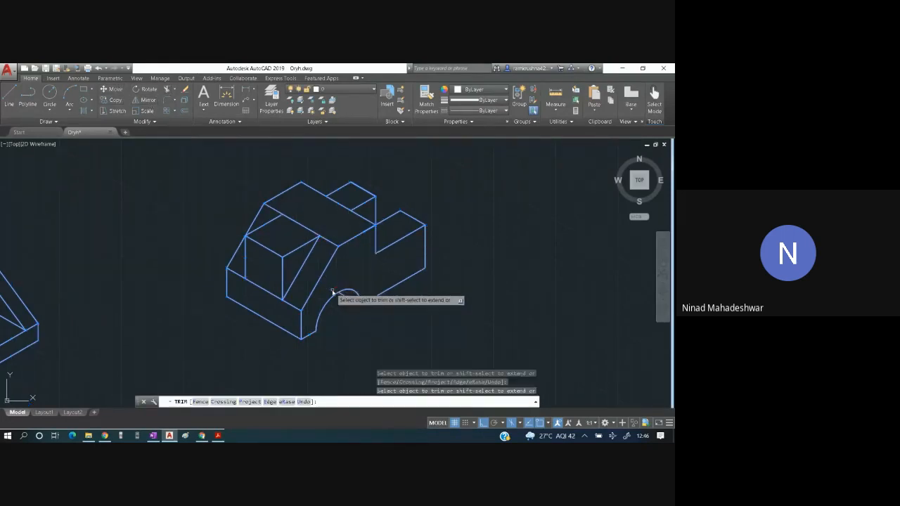
pyautogui.press('Escape')
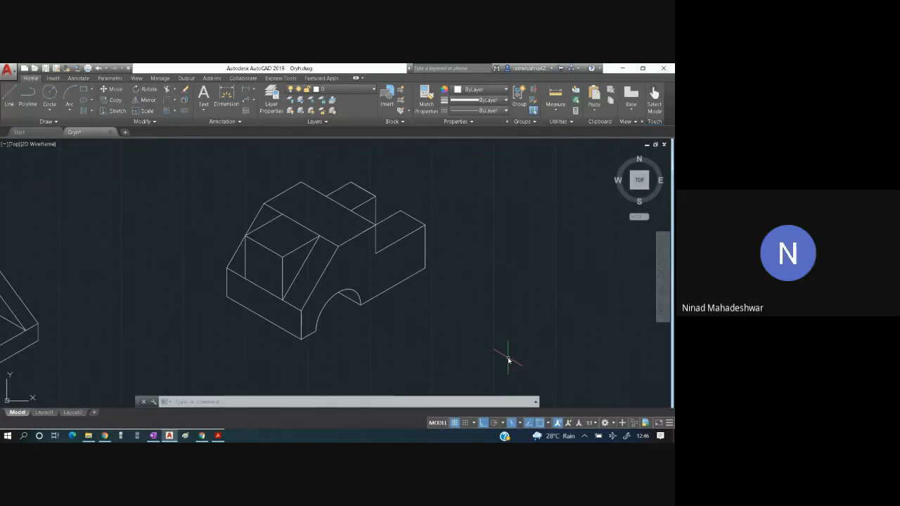
# Save the drawing under the new file name Isometric in the Engineering Drawing folder.
pyautogui.click(7, 71)
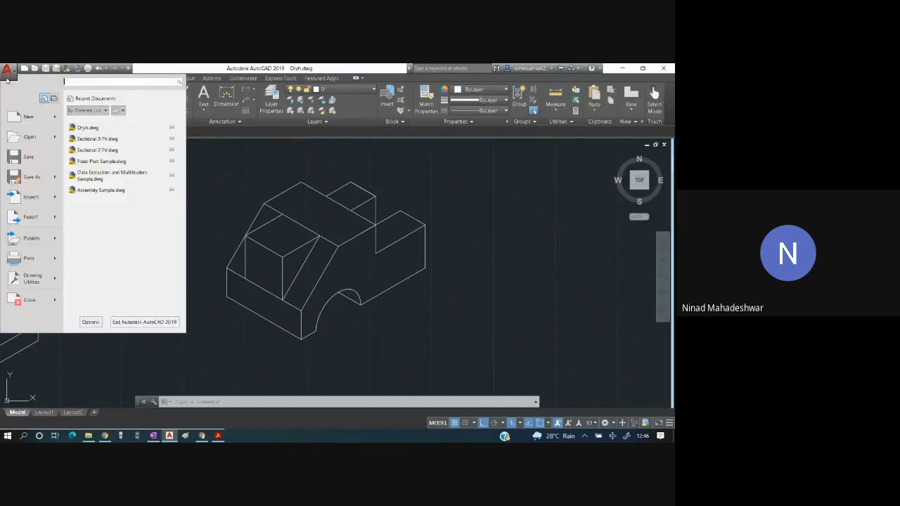
pyautogui.click(46, 178)
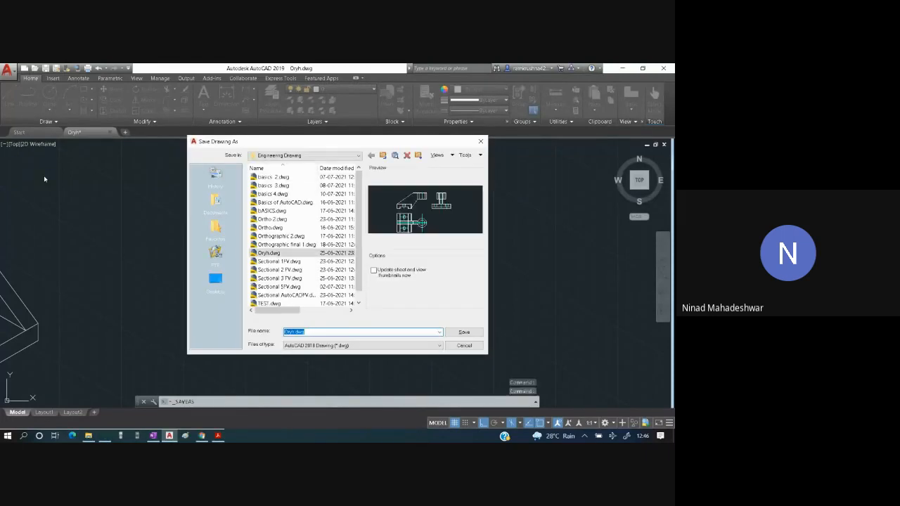
pyautogui.write('hn')
pyautogui.write('me')
pyautogui.write('t')
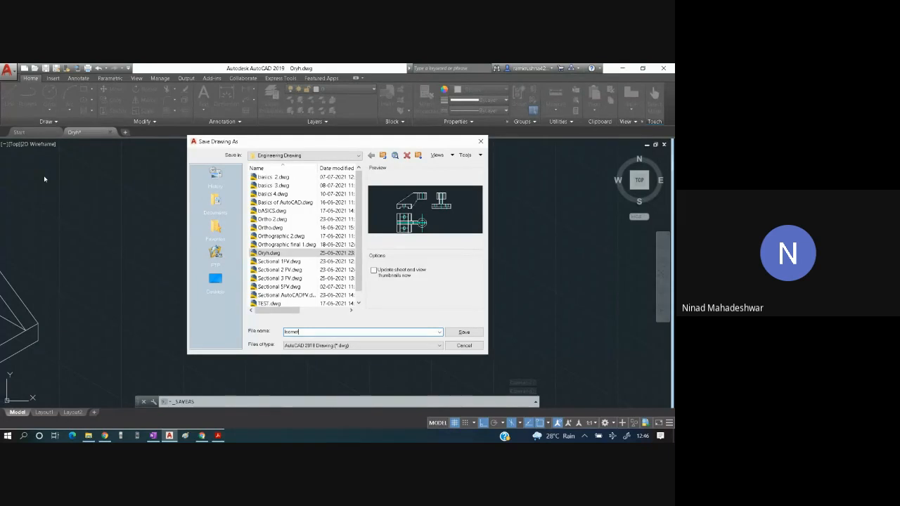
pyautogui.write('ric')
pyautogui.press('Return')
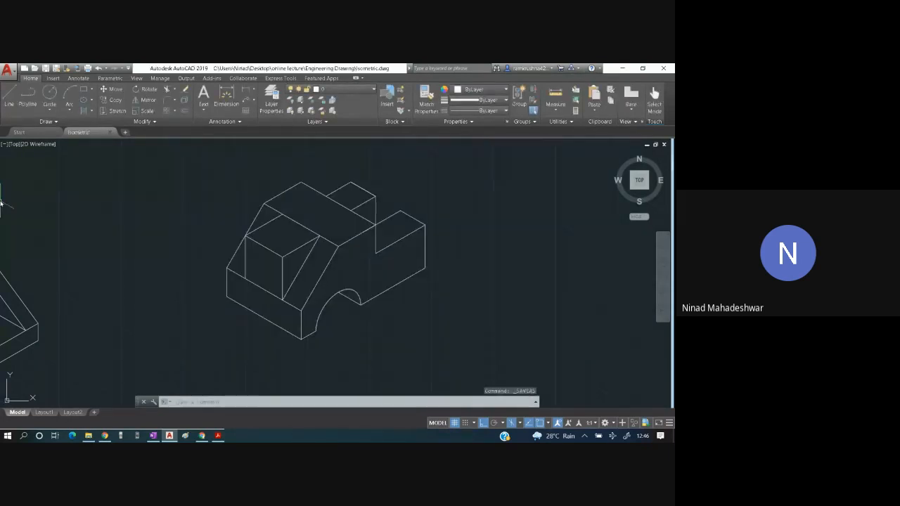
# View both isometric drawings together, review the Assignment No. 06 problems 51 to 59 in the assignment PDF, and return to AutoCAD.
pyautogui.scroll(-2, 166, 275)
pyautogui.scroll(-3, 167, 275)
pyautogui.scroll(3, 119, 275)
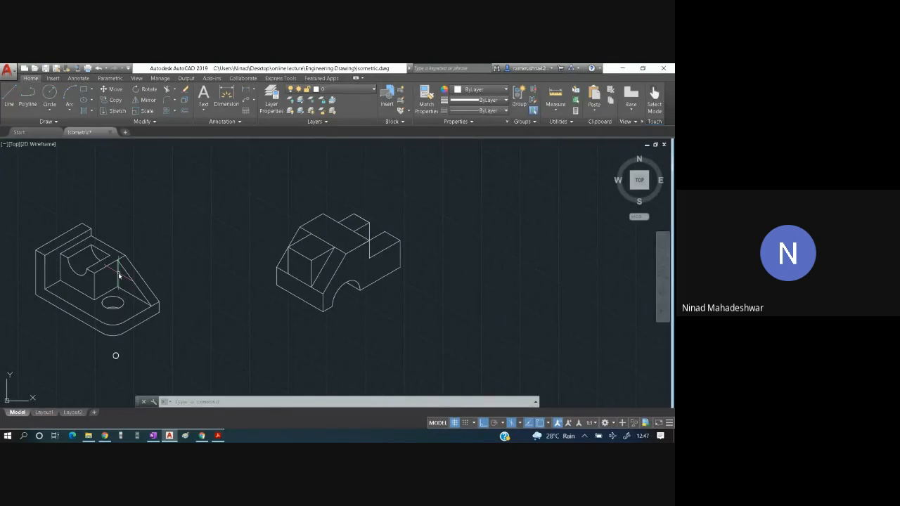
pyautogui.hotkey('alt', 'Tab')
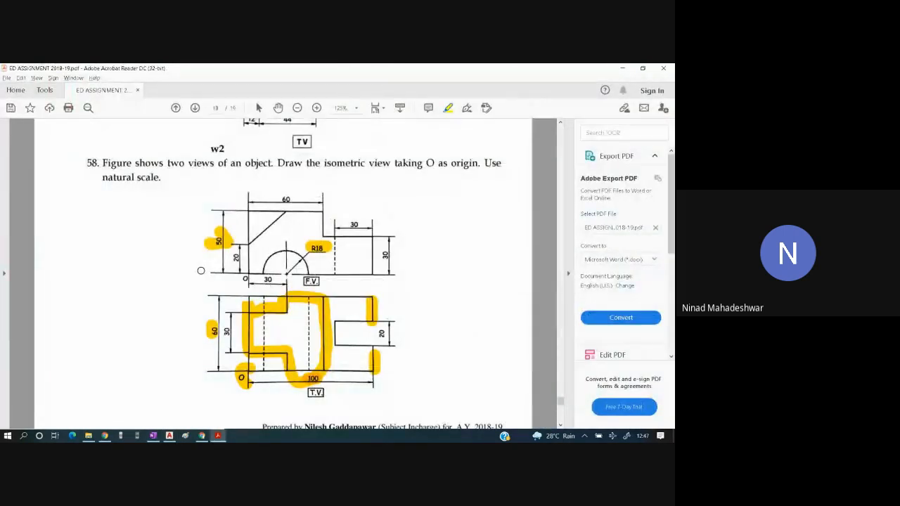
pyautogui.scroll(15, 200, 270)
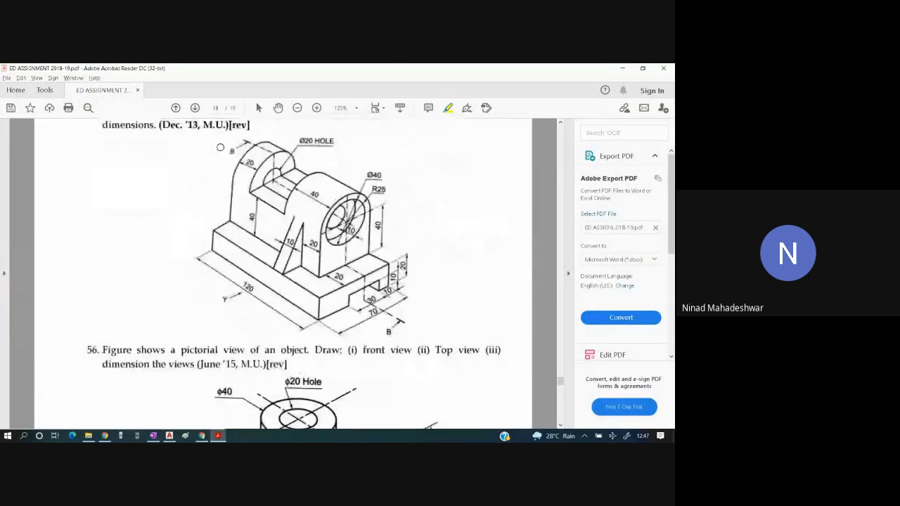
pyautogui.scroll(20, 220, 147)
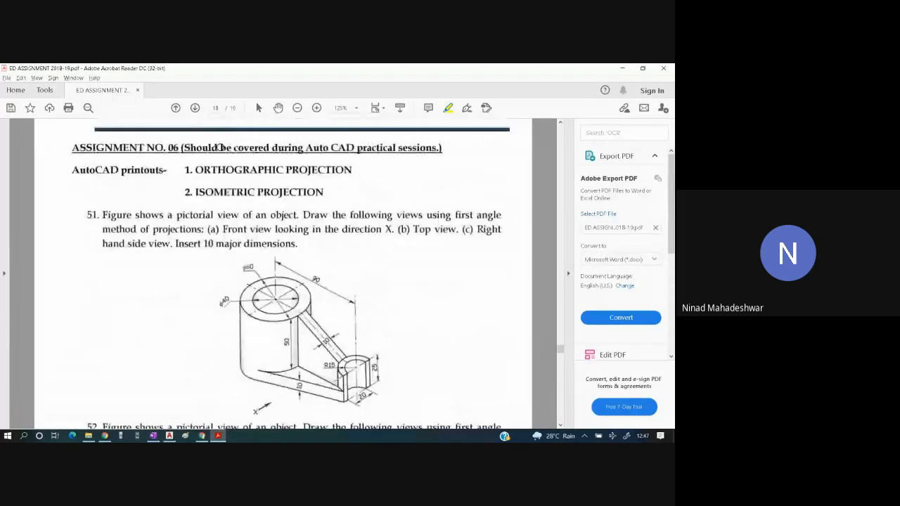
pyautogui.scroll(2, 220, 147)
pyautogui.scroll(-6, 125, 253)
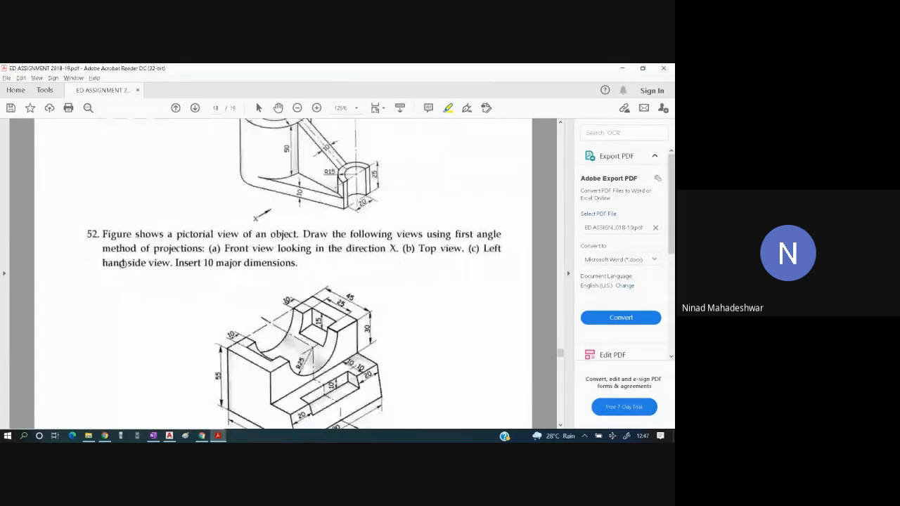
pyautogui.scroll(2, 123, 263)
pyautogui.scroll(-8, 122, 264)
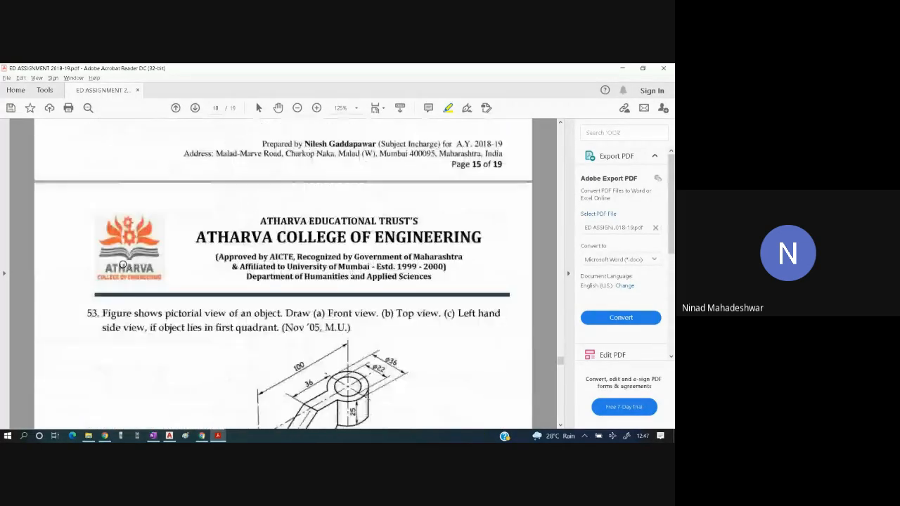
pyautogui.scroll(-10, 123, 264)
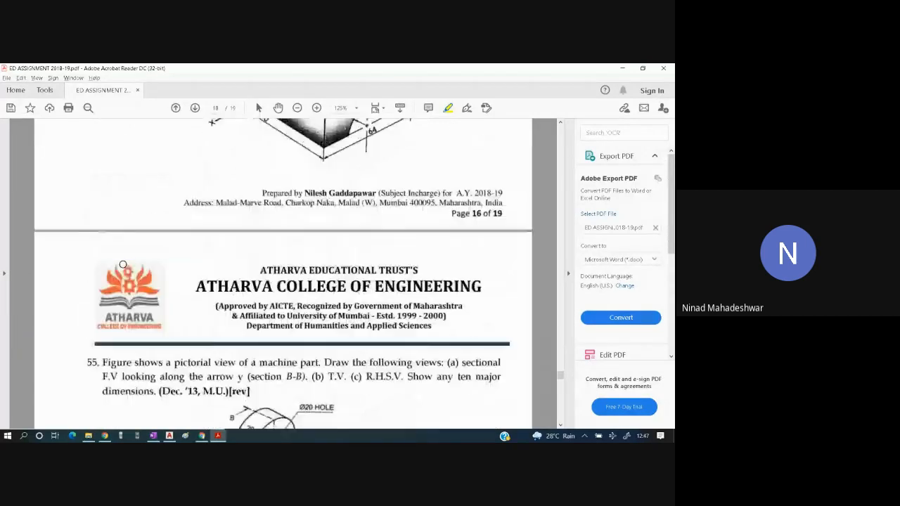
pyautogui.scroll(-10, 123, 264)
pyautogui.scroll(15, 122, 264)
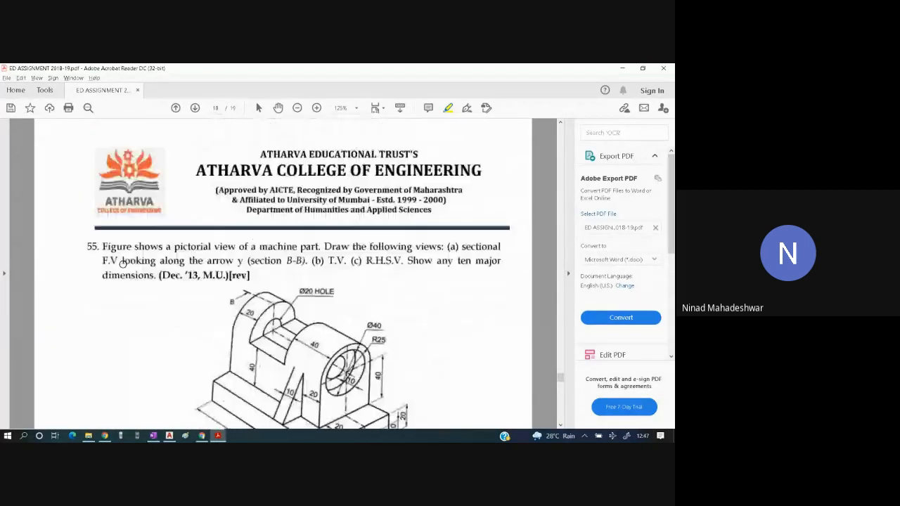
pyautogui.scroll(20, 122, 264)
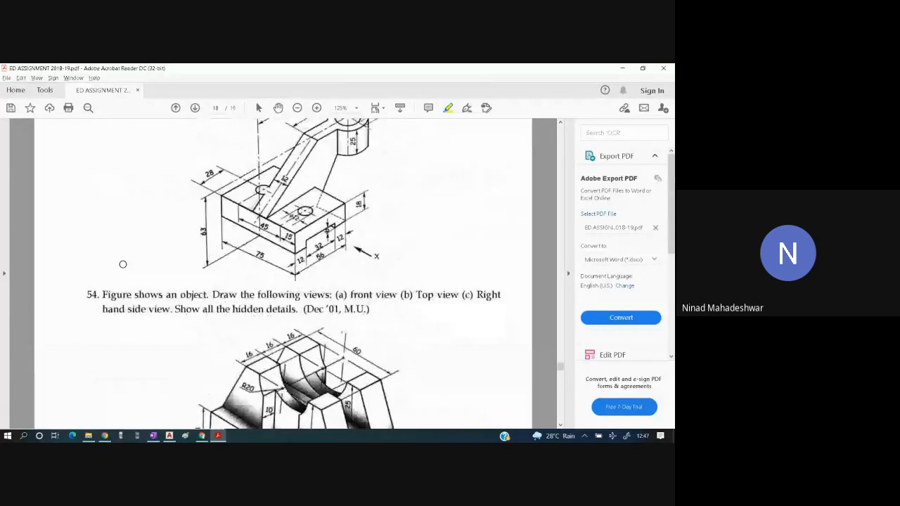
pyautogui.scroll(2, 139, 146)
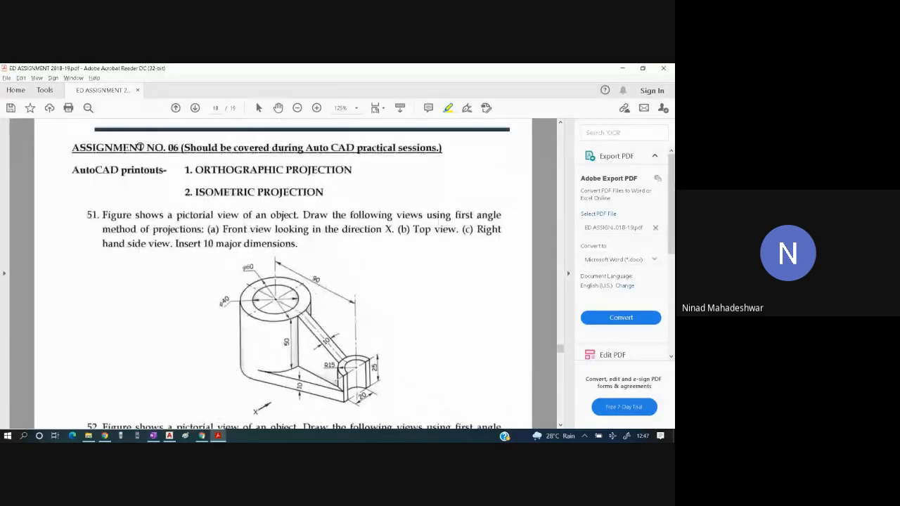
pyautogui.scroll(-15, 144, 134)
pyautogui.scroll(-5, 147, 122)
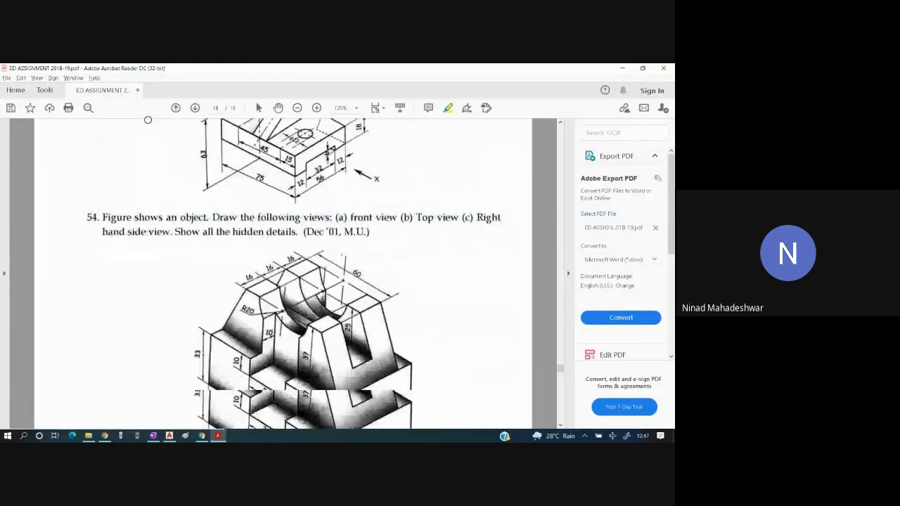
pyautogui.rightClick(153, 115)
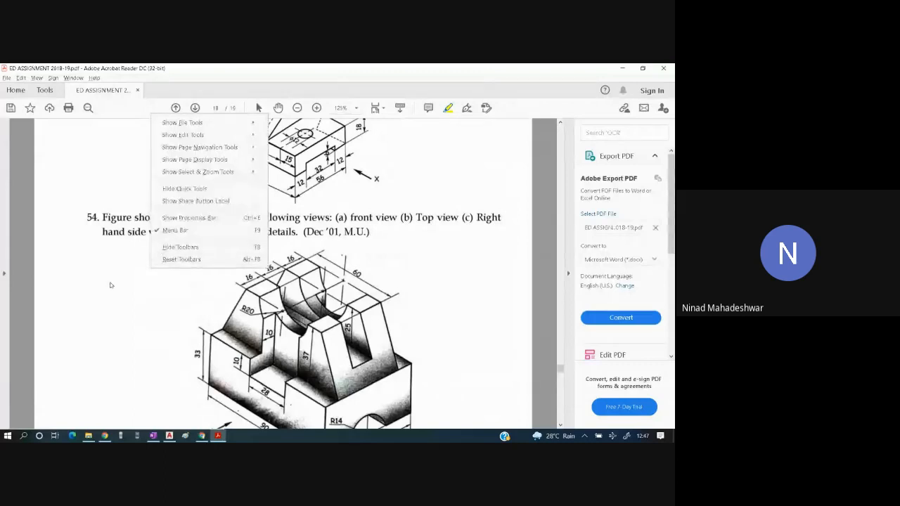
pyautogui.scroll(-5, 110, 284)
pyautogui.scroll(-10, 110, 277)
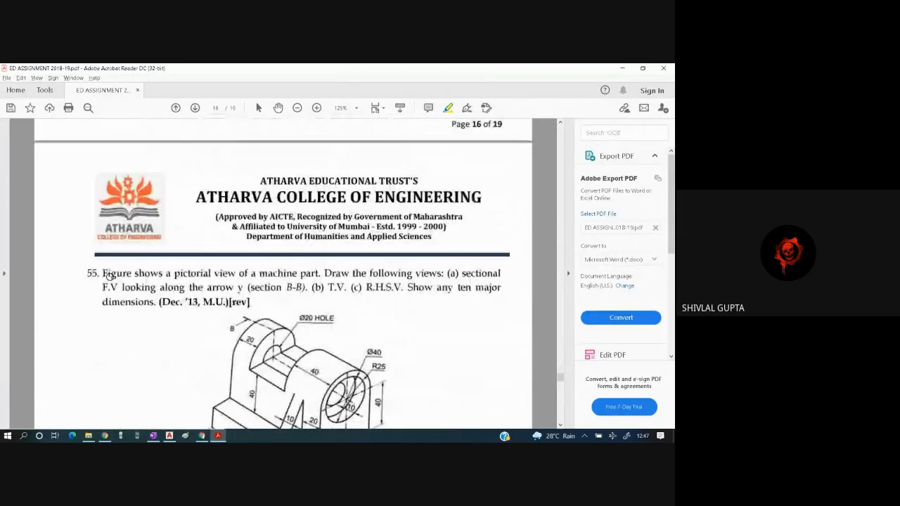
pyautogui.scroll(-10, 113, 251)
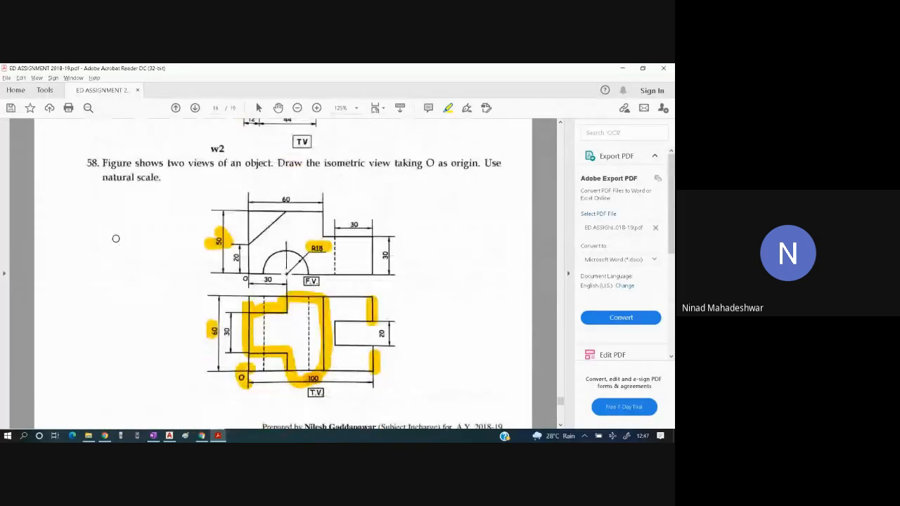
pyautogui.scroll(-10, 116, 235)
pyautogui.scroll(8, 118, 226)
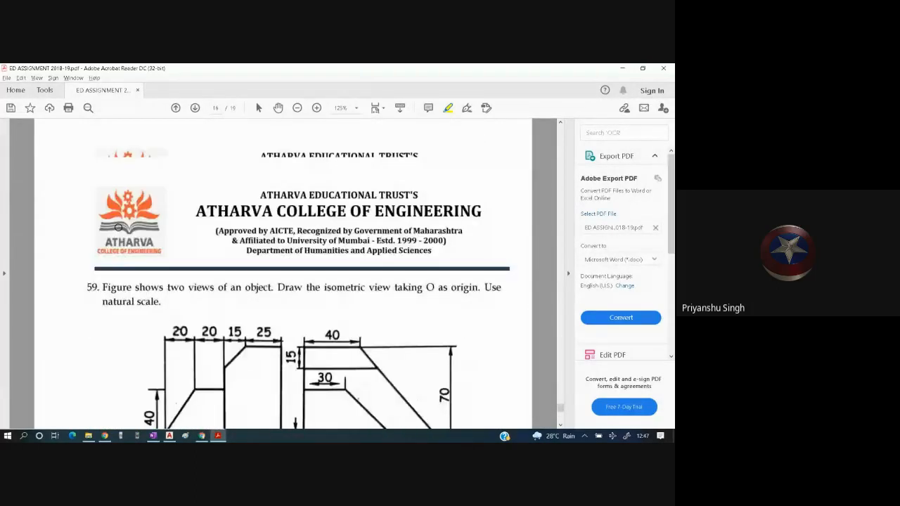
pyautogui.scroll(10, 118, 227)
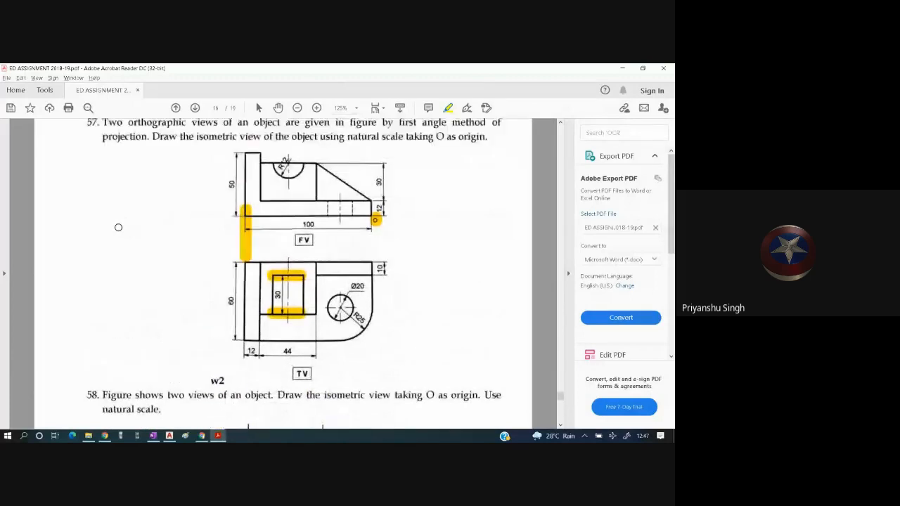
pyautogui.scroll(1, 118, 227)
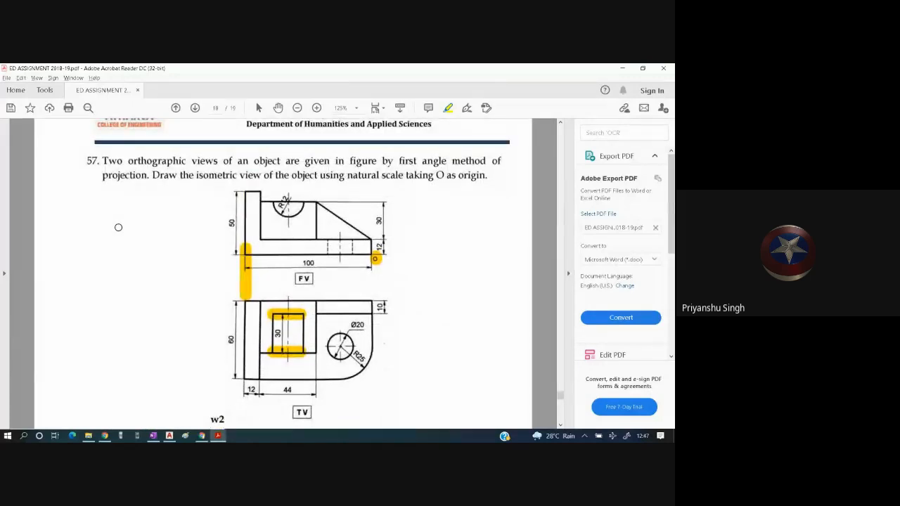
pyautogui.hotkey('alt', 'Tab')
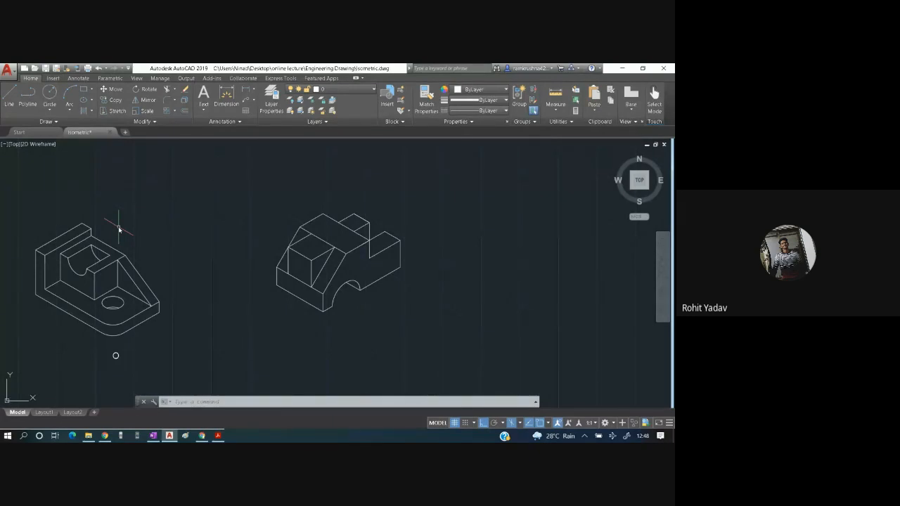
# Check the Google Meet call, and compare the cutout block's isometric view in AutoCAD with problem 58's two views in the assignment PDF.
pyautogui.hotkey('alt', 'Tab')
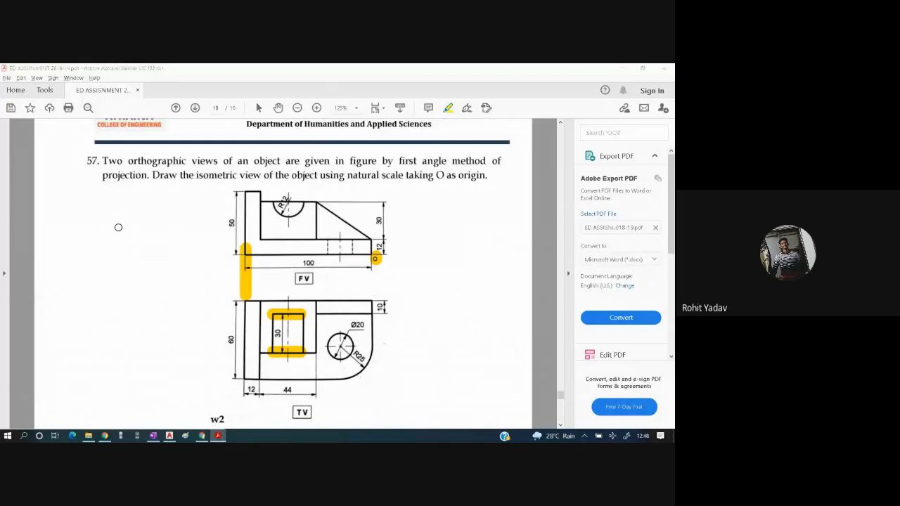
pyautogui.hotkey('alt', 'Tab')
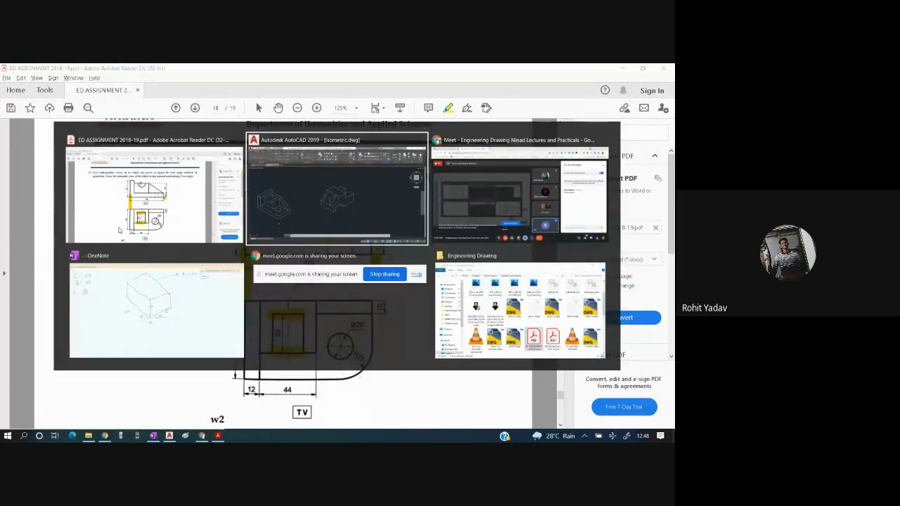
pyautogui.hotkey('alt', 'Tab')
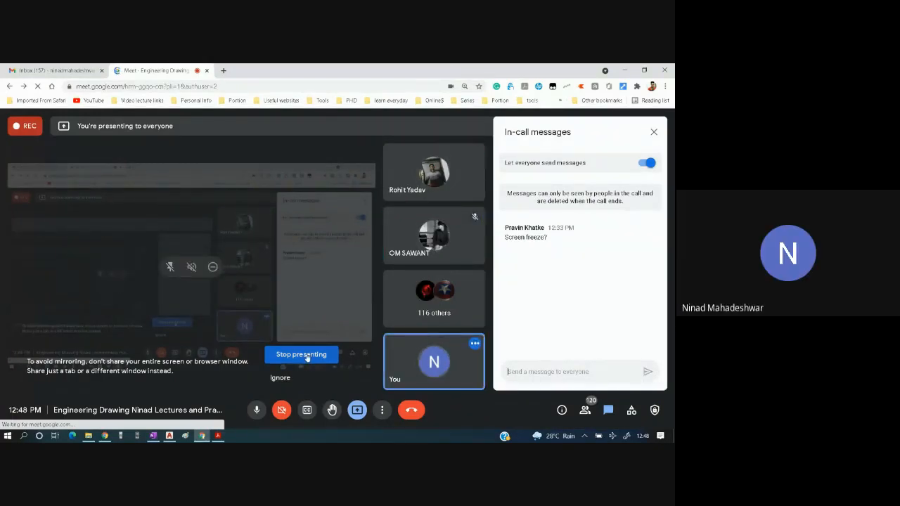
pyautogui.hotkey('alt', 'Tab')
pyautogui.hotkey('alt', 'Tab')
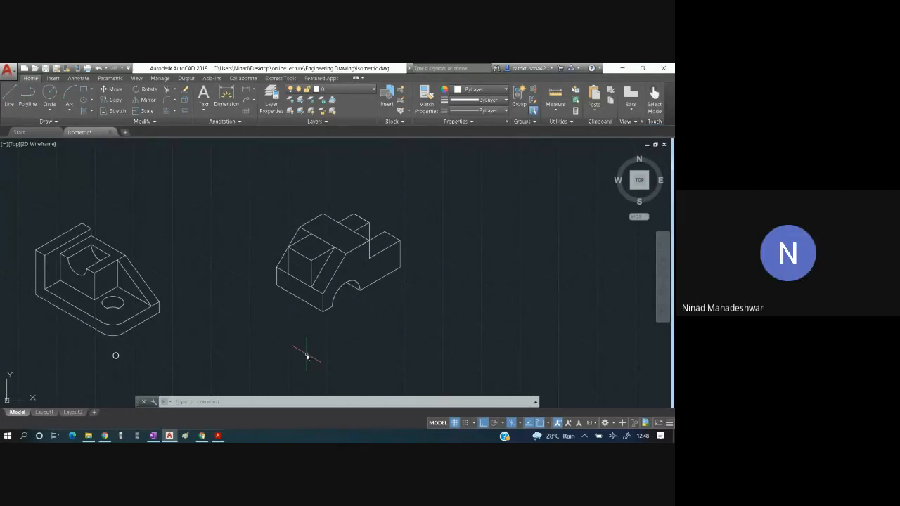
pyautogui.scroll(2, 458, 307)
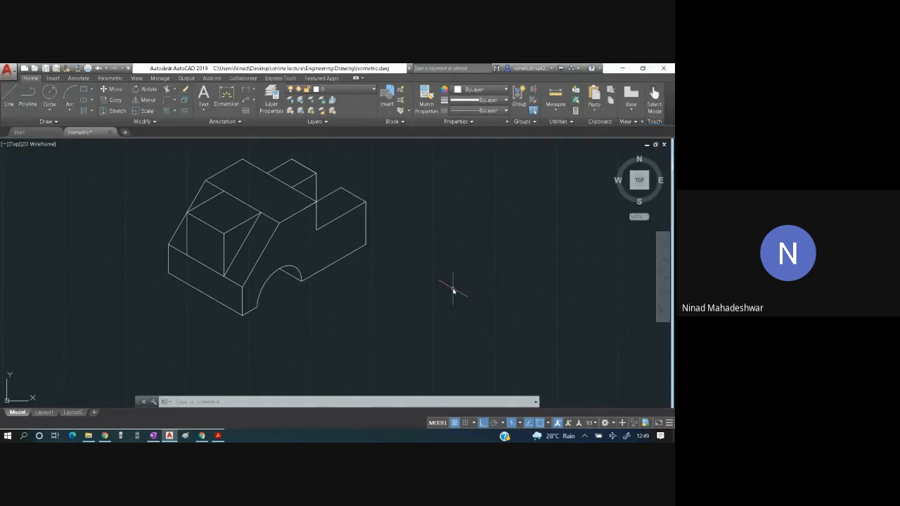
pyautogui.hotkey('alt', 'Tab')
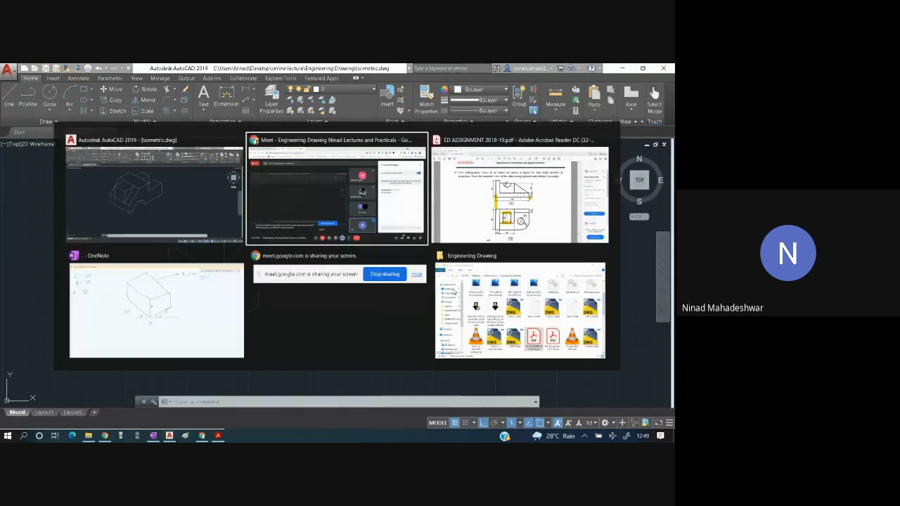
pyautogui.scroll(-8, 454, 292)
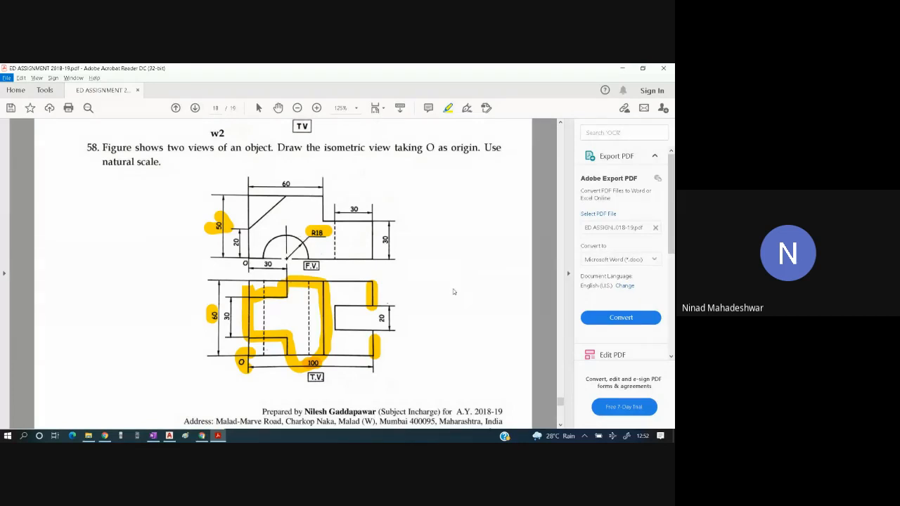
pyautogui.hotkey('alt', 'Tab')
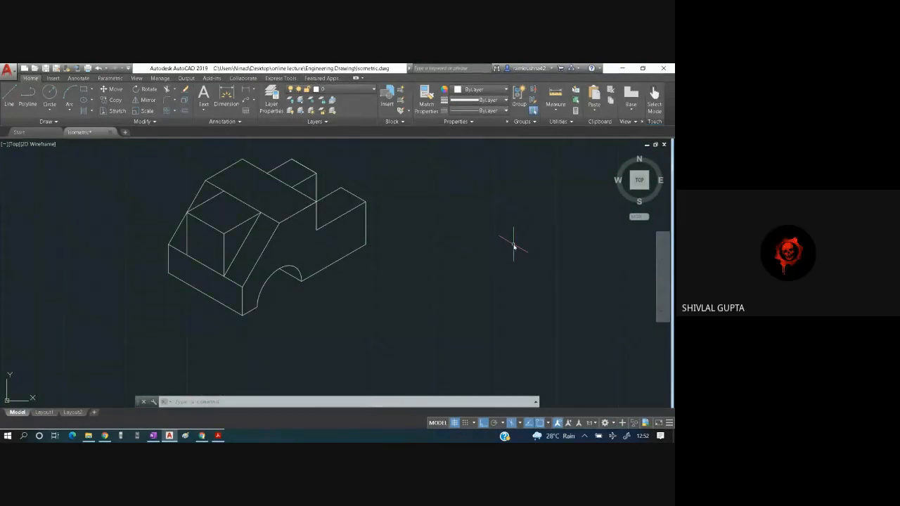
# Switch to the Google Meet call and stop presenting the screen.
pyautogui.hotkey('alt', 'Tab')
pyautogui.hotkey('alt', 'Tab')
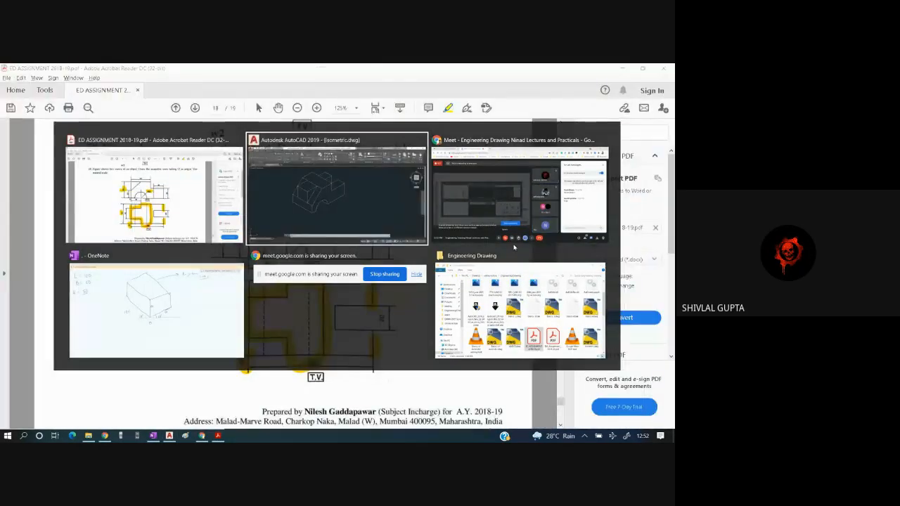
pyautogui.hotkey('alt', 'Tab')
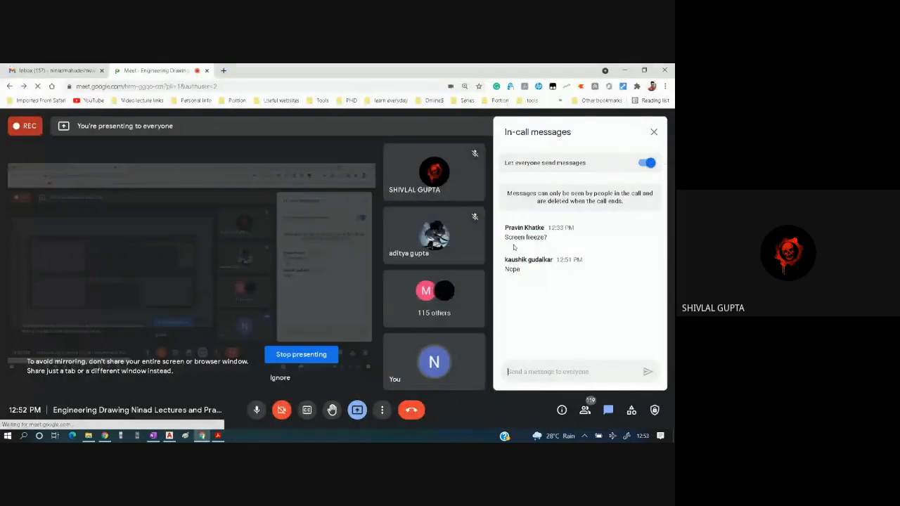
pyautogui.click(324, 356)
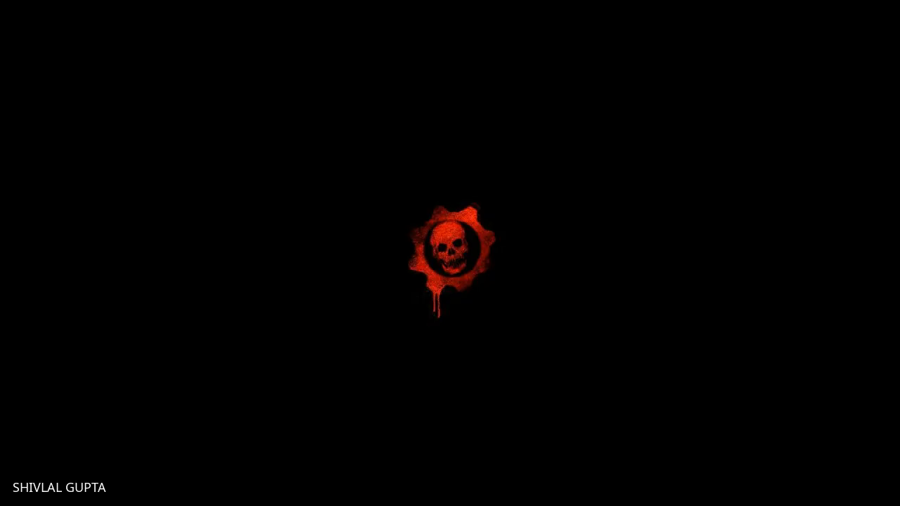